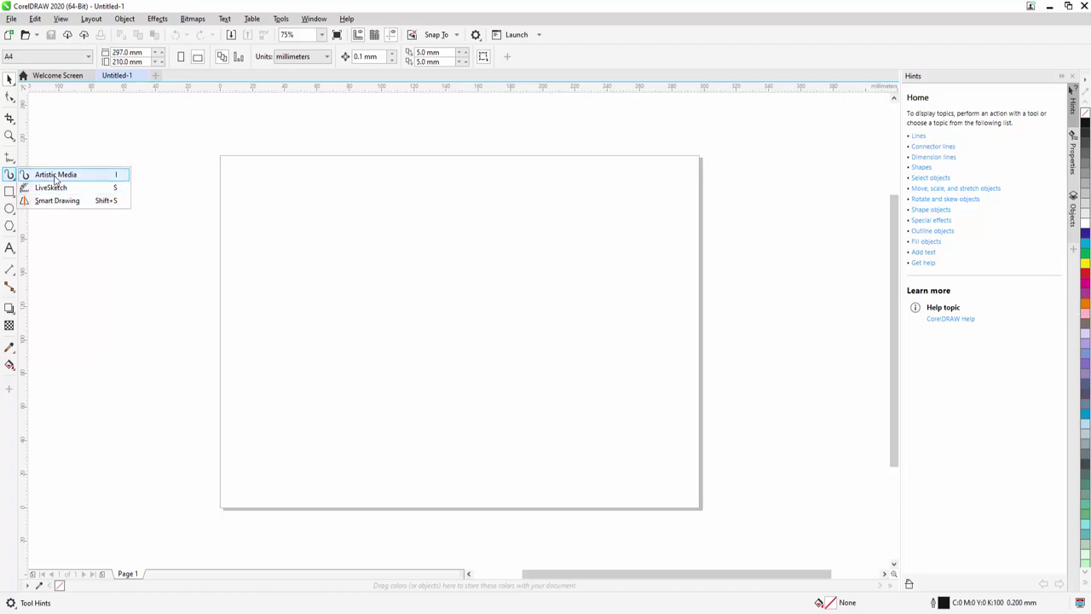
Draw a simple face on the page with Artistic Media preset strokes: two brows, two eyes, nose, mouth and both sides of the face.
mouse_move(12, 366)
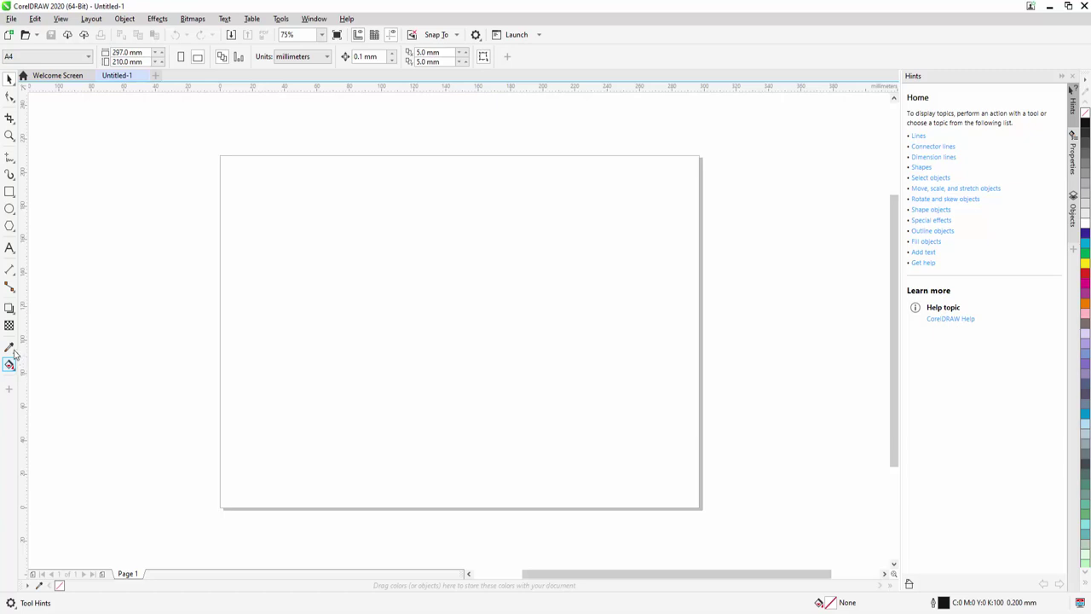
mouse_move(10, 209)
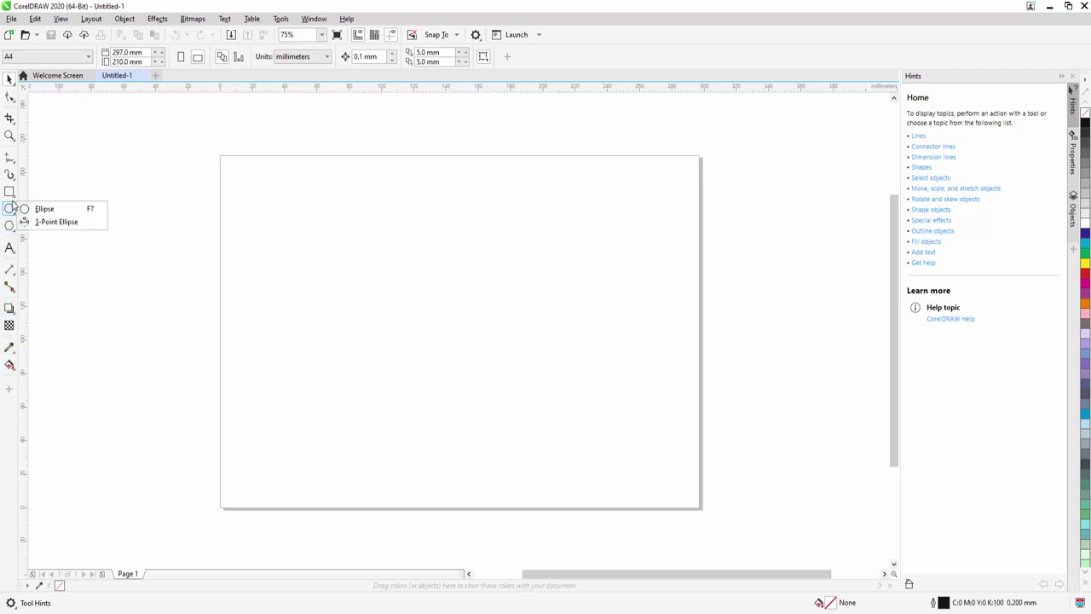
mouse_move(13, 177)
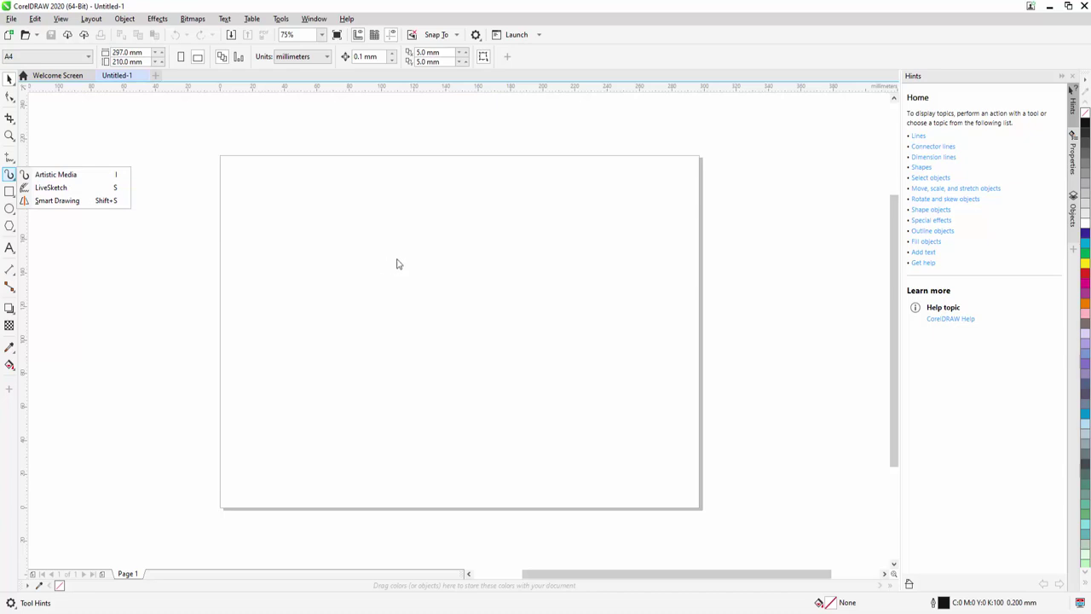
key("i")
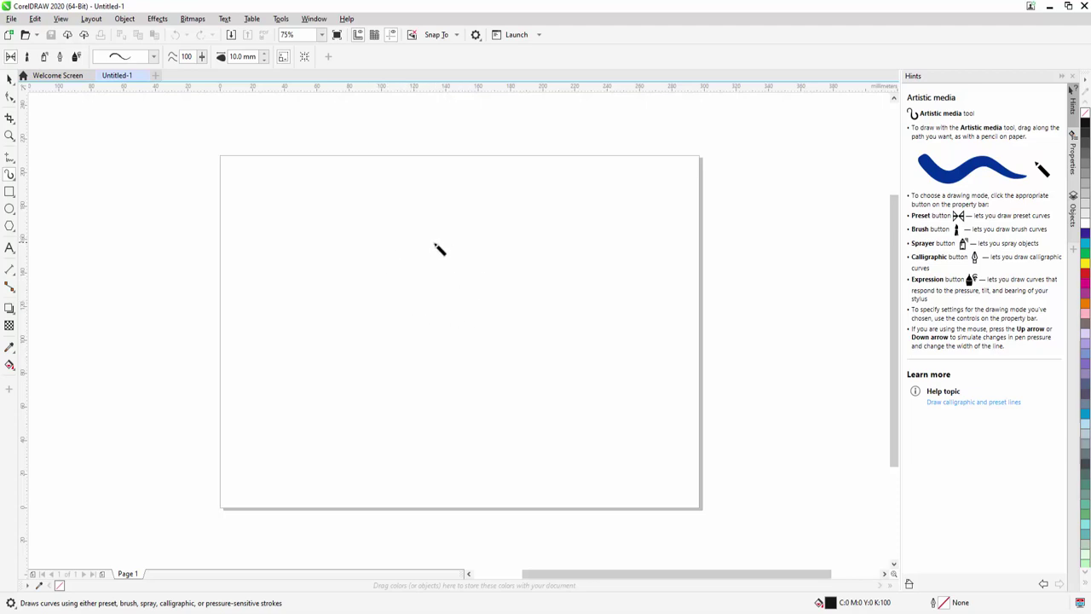
left_click_drag(457, 254, 564, 248)
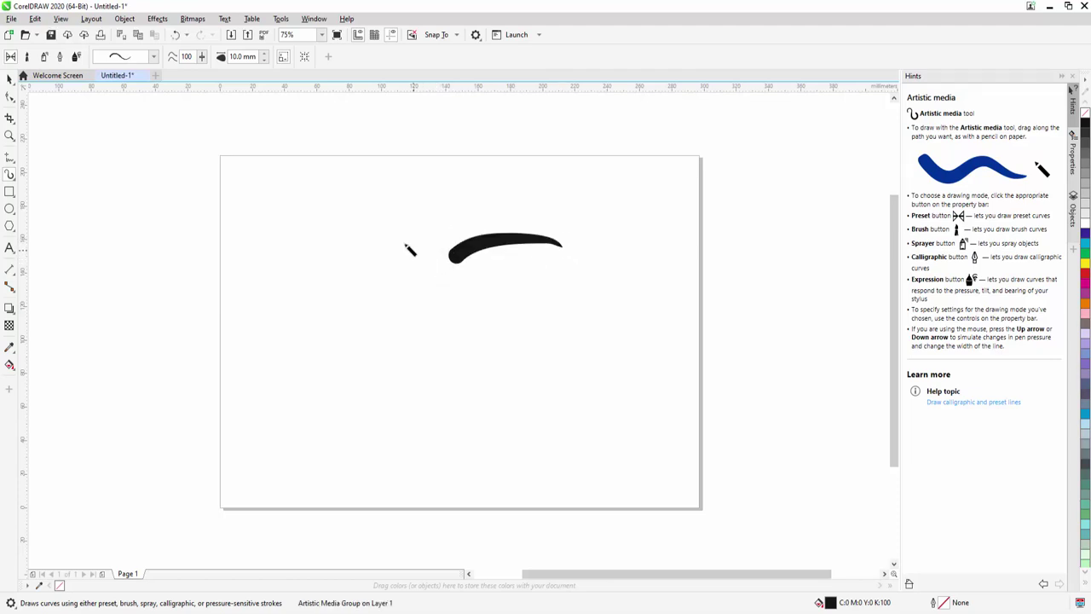
left_click_drag(410, 247, 342, 226)
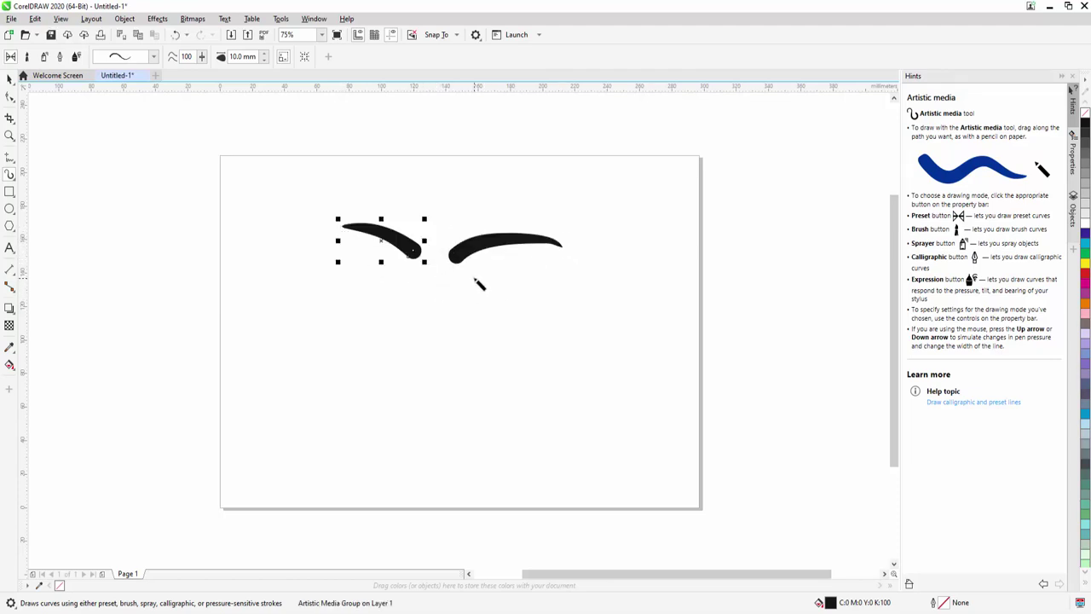
left_click_drag(475, 280, 525, 265)
left_click_drag(386, 267, 345, 246)
mouse_move(429, 266)
left_mouse_down()
mouse_move(422, 330)
mouse_move(445, 323)
mouse_move(429, 353)
mouse_move(471, 351)
left_mouse_up()
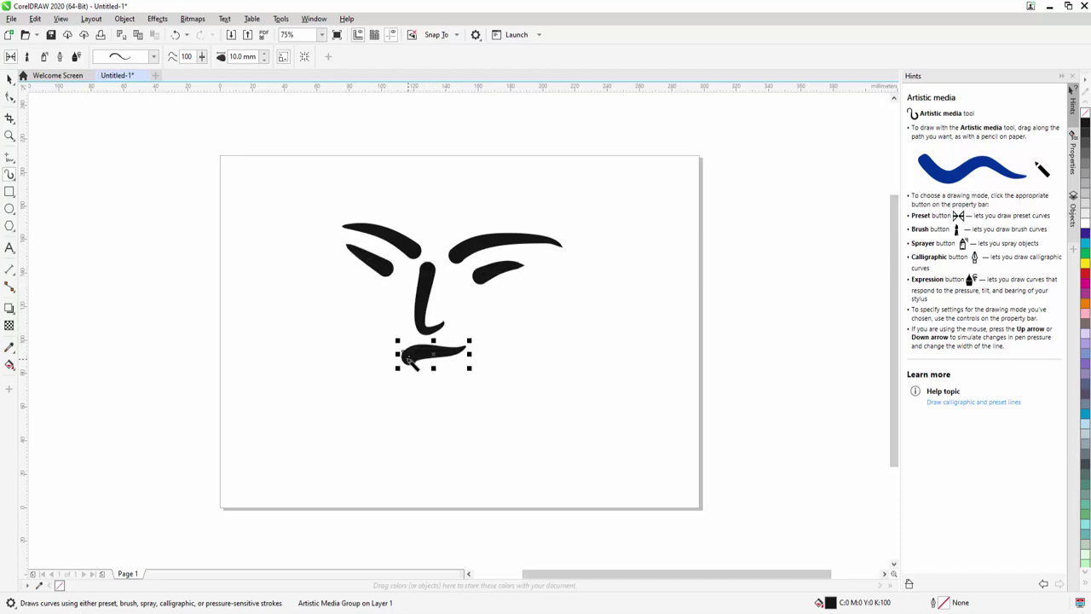
mouse_move(575, 237)
left_mouse_down()
mouse_move(556, 285)
mouse_move(485, 381)
mouse_move(444, 398)
left_mouse_up()
mouse_move(327, 226)
left_mouse_down()
mouse_move(353, 326)
mouse_move(417, 401)
left_mouse_up()
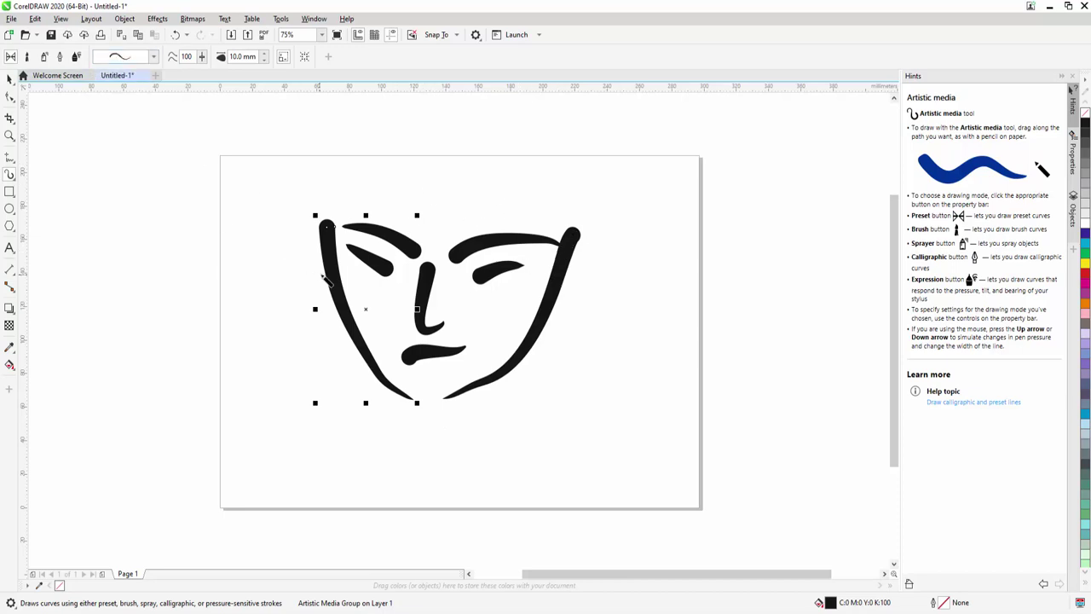
Apply a preset thick at both ends to the left face contour and one tapered at both ends to the right contour.
left_click(155, 57)
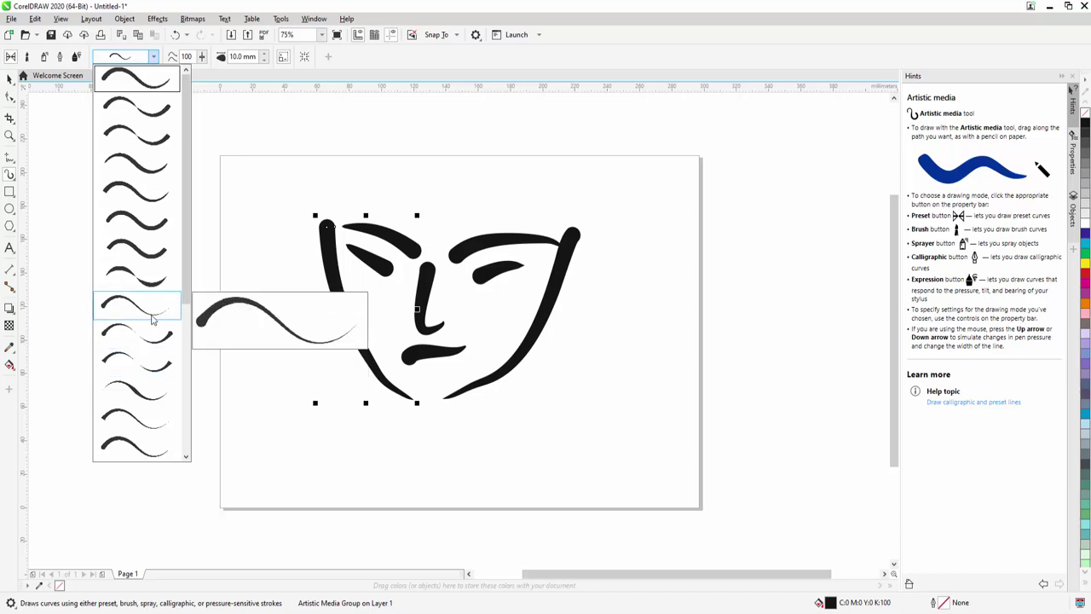
left_click(155, 344)
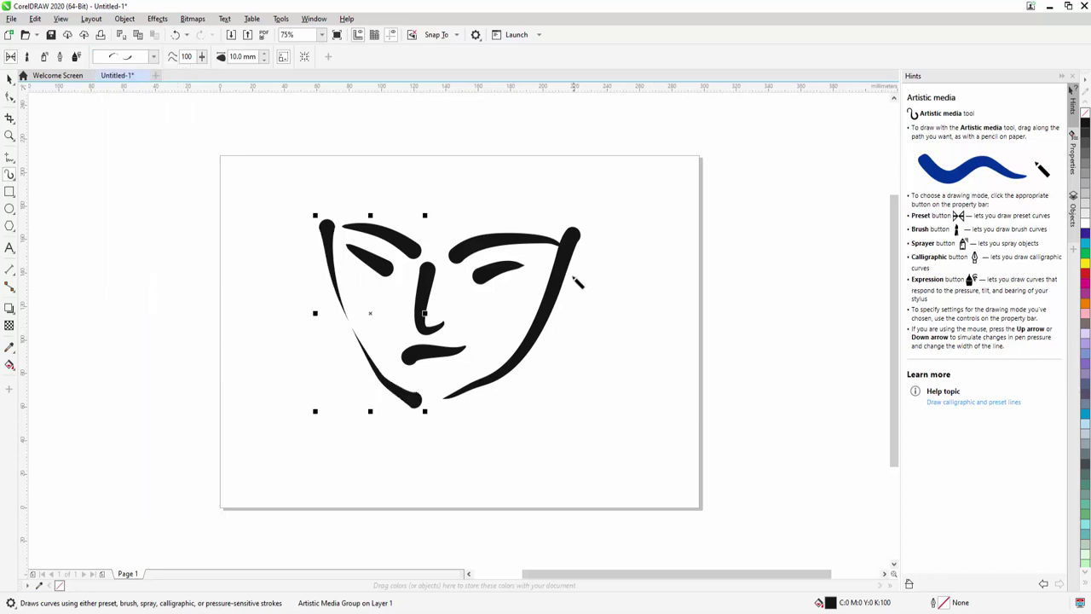
left_click(153, 57)
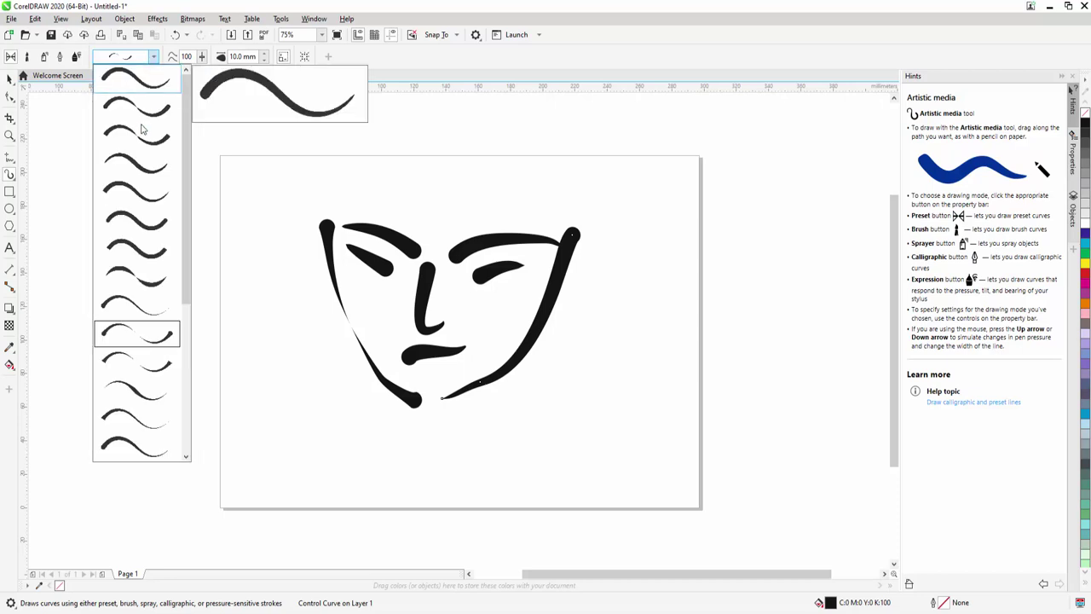
left_click(140, 399)
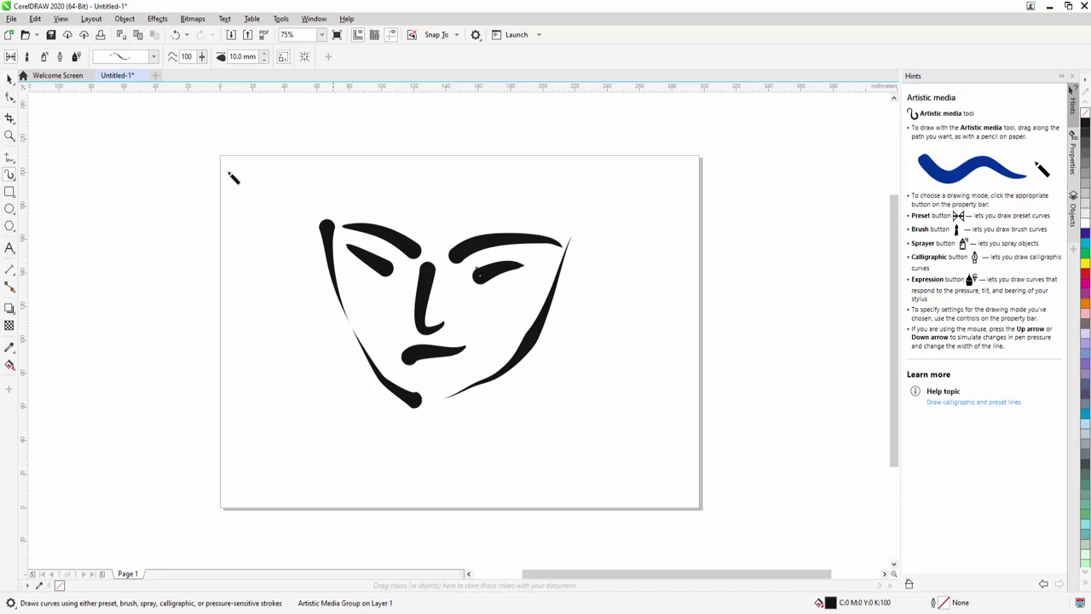
Give the right eye a square-ended preset stroke and the left eye a uniform round-ended one.
left_click(154, 56)
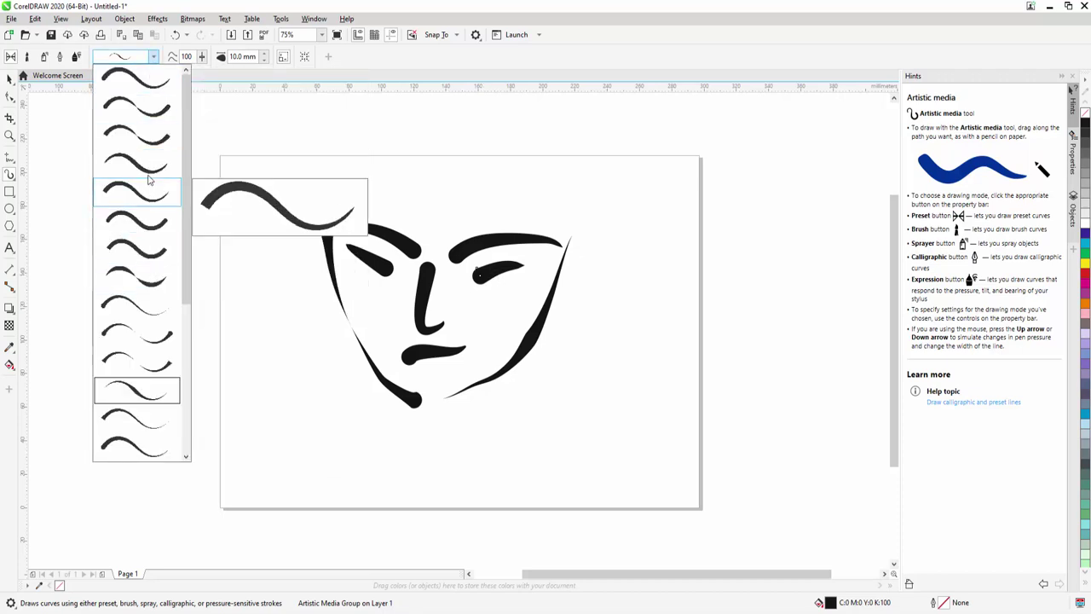
left_click(146, 253)
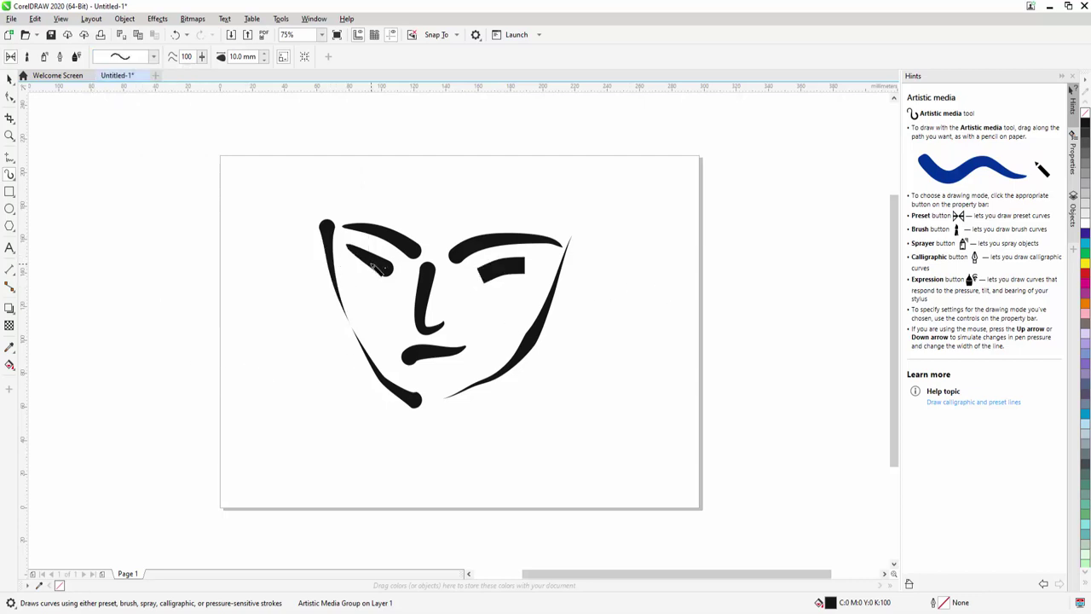
left_click(137, 57)
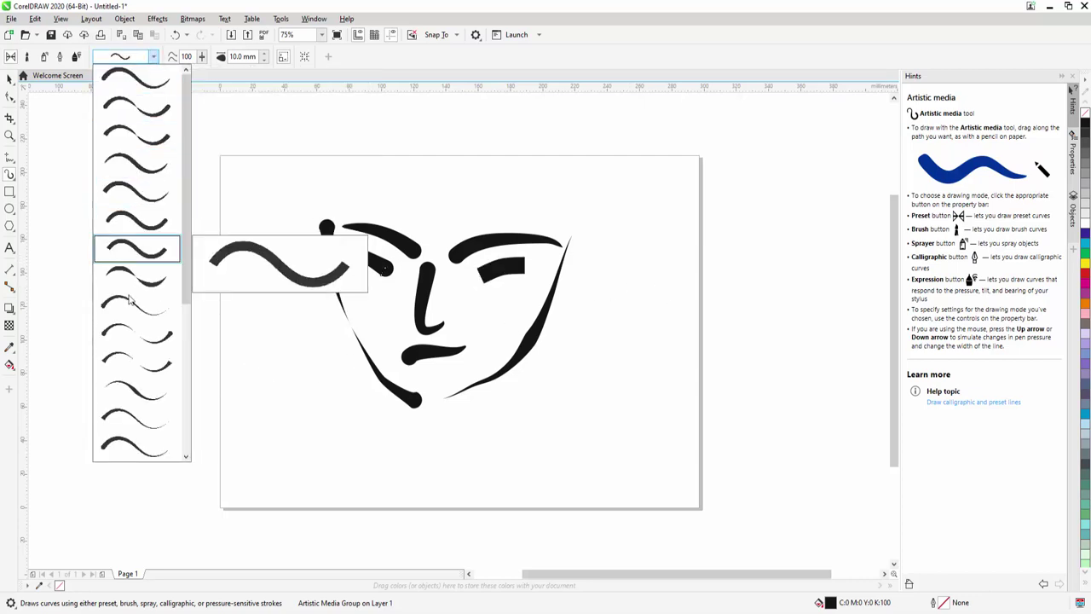
left_click(146, 246)
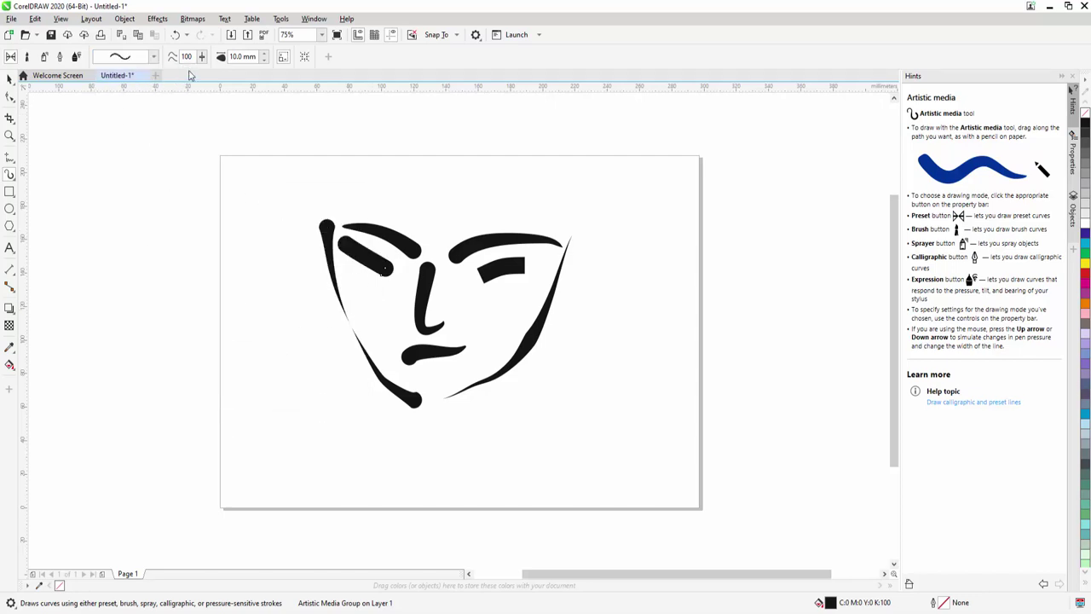
Set the left eye's stroke width to 12.0 mm.
left_click(265, 60)
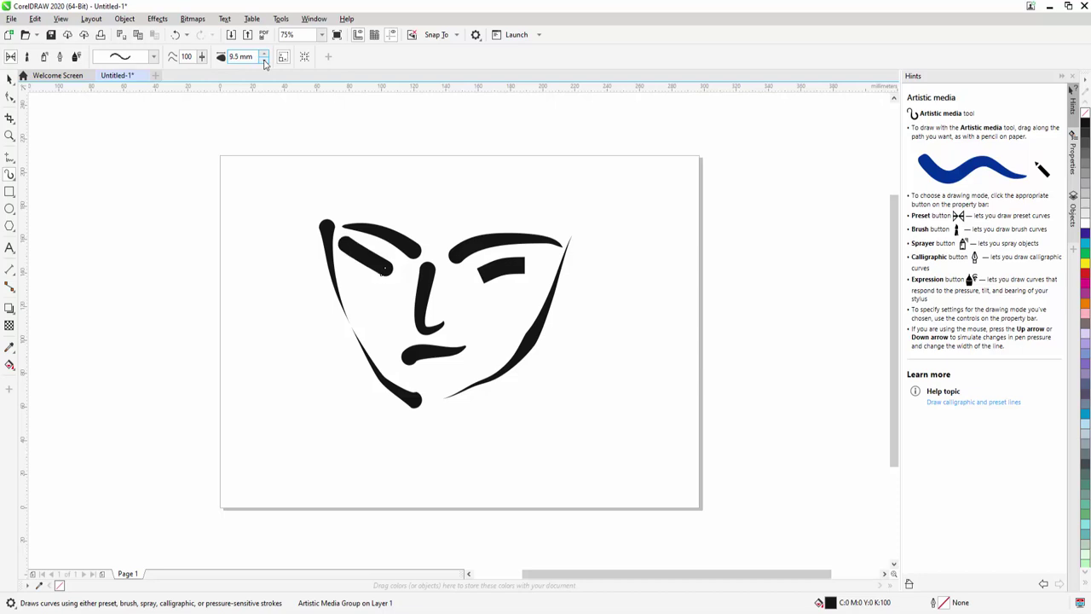
left_click(264, 61)
left_click(264, 60)
left_click(264, 61)
left_click(265, 60)
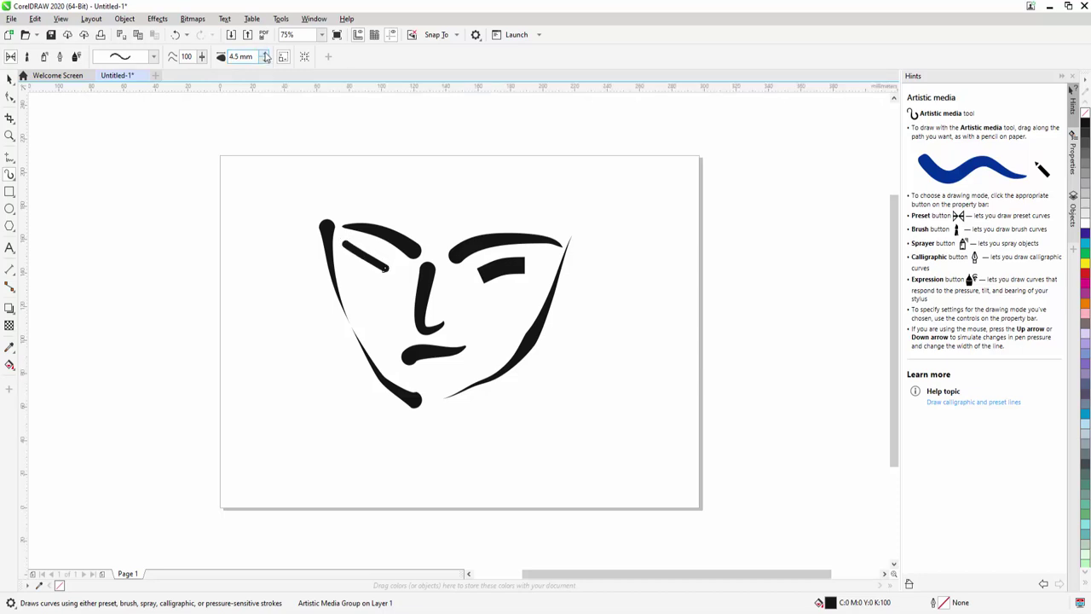
left_click(265, 55)
left_click(265, 55)
left_click(265, 55)
left_click(265, 55)
left_click(265, 55)
left_click(266, 54)
left_click(265, 55)
left_click(265, 54)
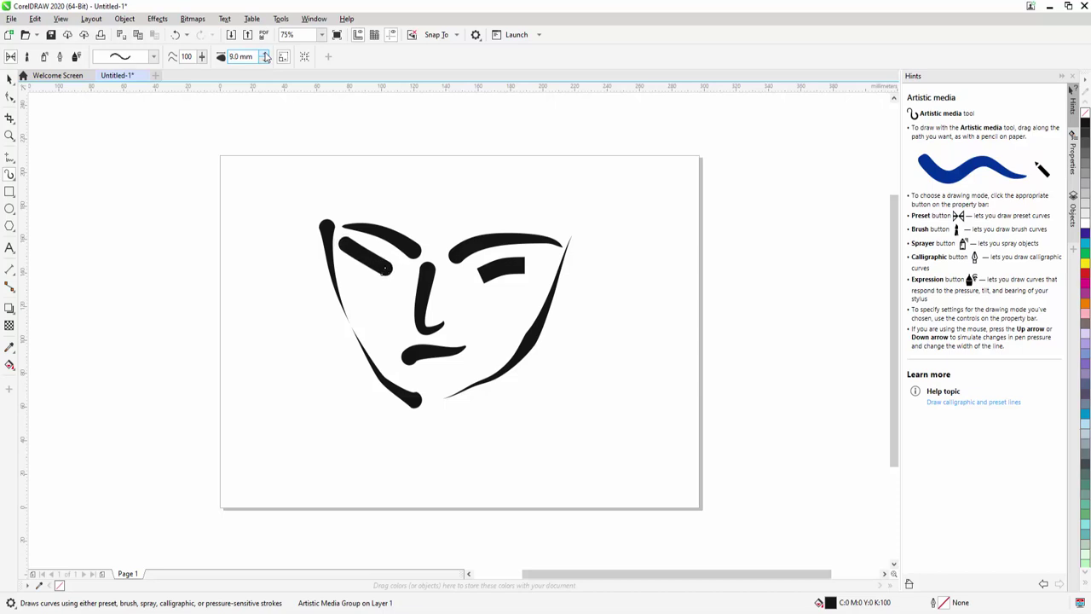
left_click(265, 54)
left_click(265, 55)
left_click(265, 54)
left_click(266, 55)
left_click(265, 55)
left_click(265, 55)
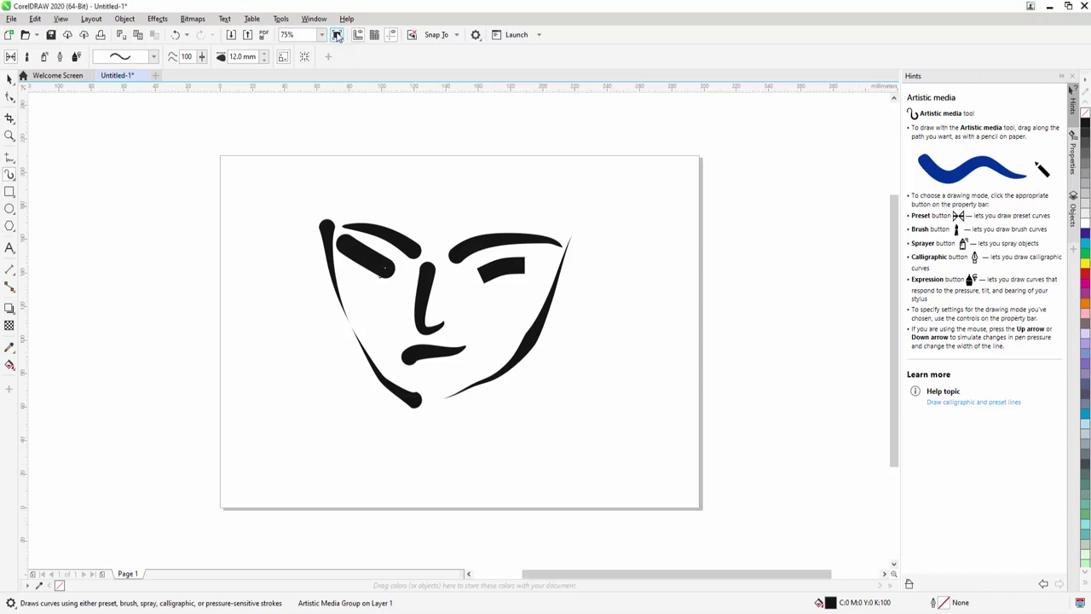
Fill both eye strokes with a uniform orange, using C2 M59 Y100 K10 for the right eye.
double_click(830, 603)
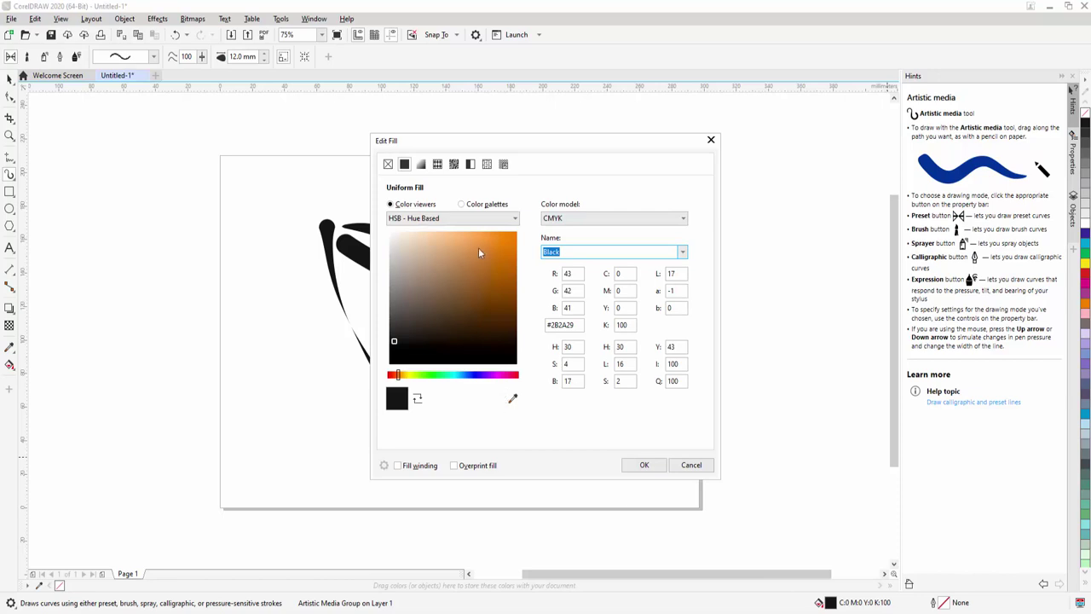
left_click(504, 247)
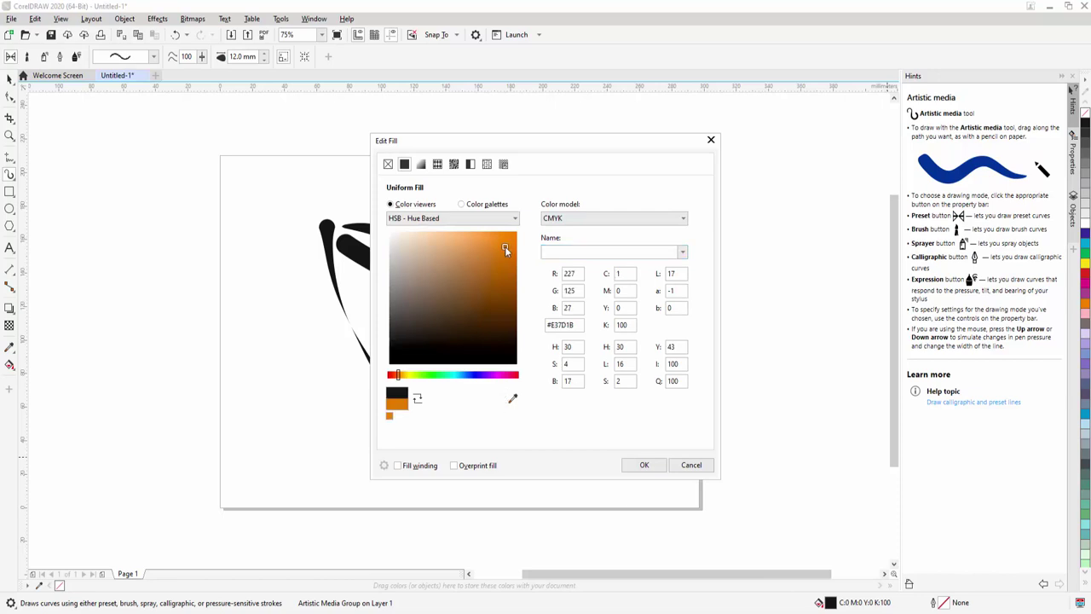
left_click(645, 464)
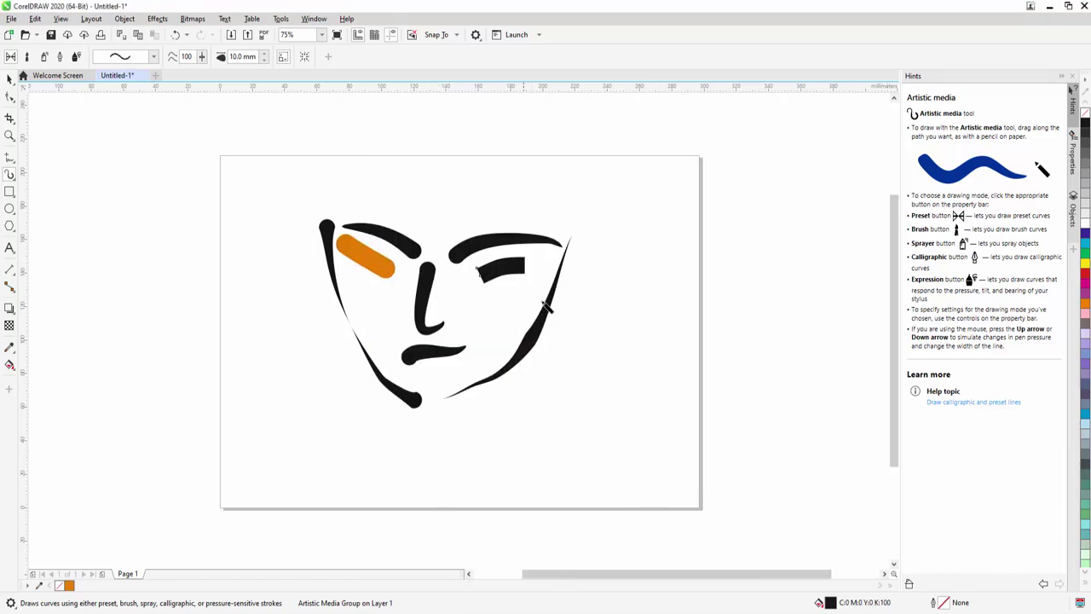
double_click(831, 604)
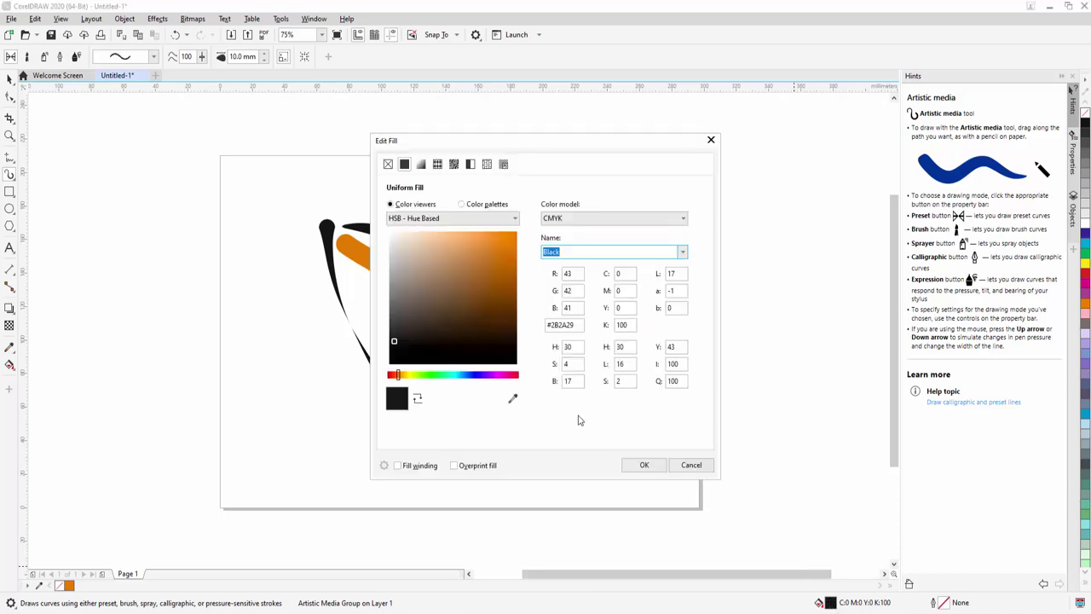
left_click(507, 251)
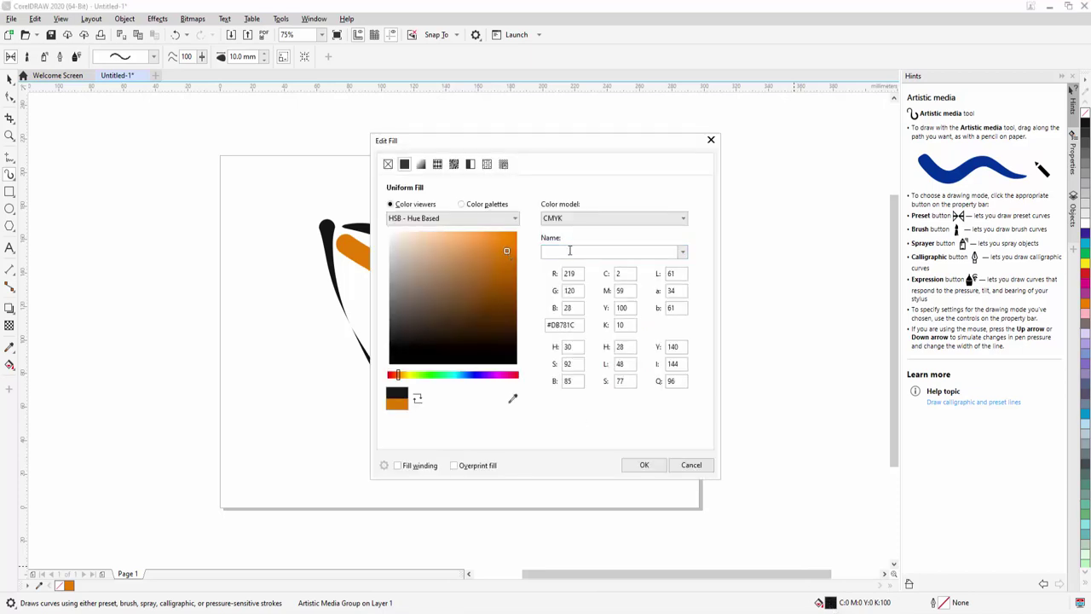
left_click(650, 468)
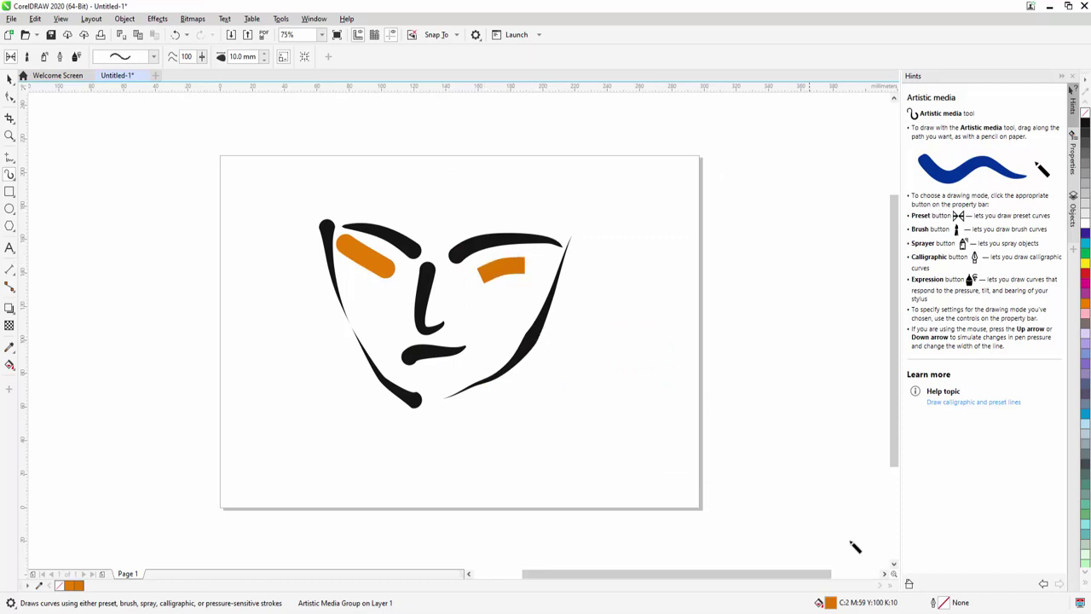
Give the right eye a 0.2 mm green outline (C71 M0 Y82 K0) with calligraphy stretch 19% and angle -121°.
double_click(944, 604)
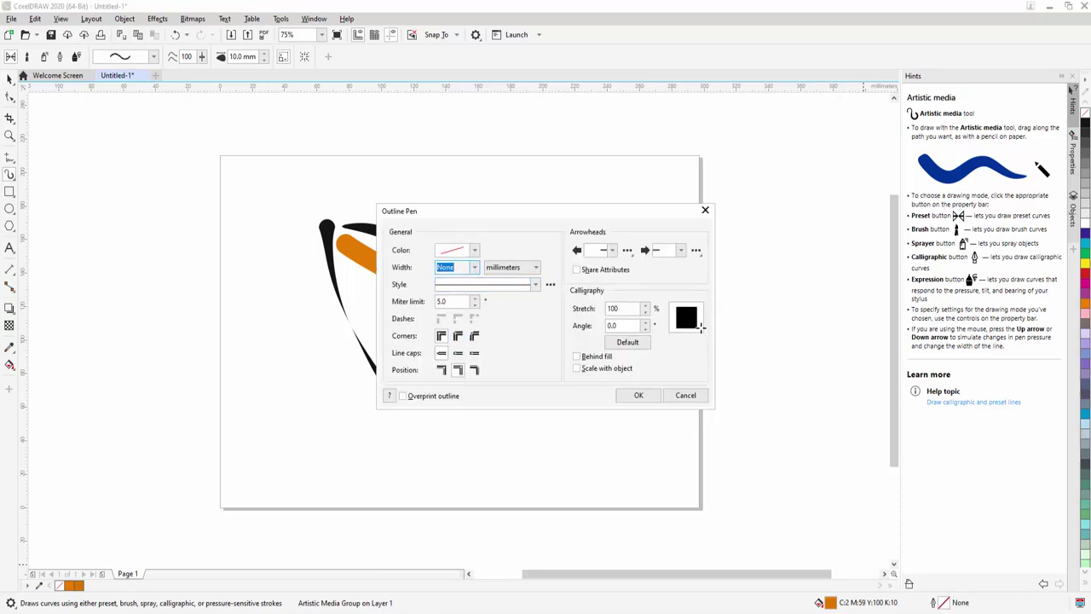
left_click_drag(682, 320, 687, 318)
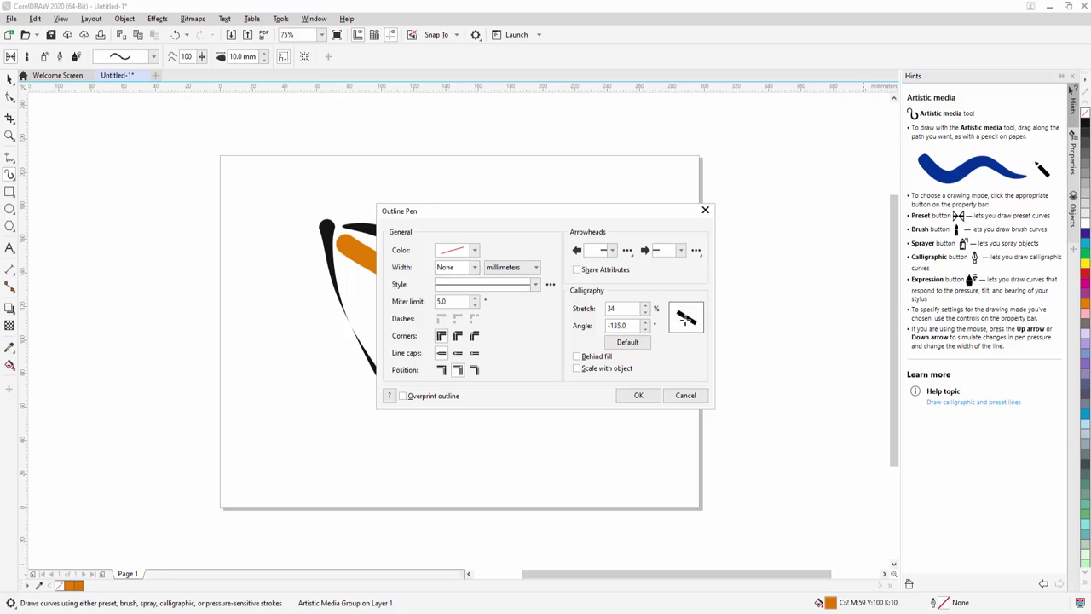
left_click(474, 250)
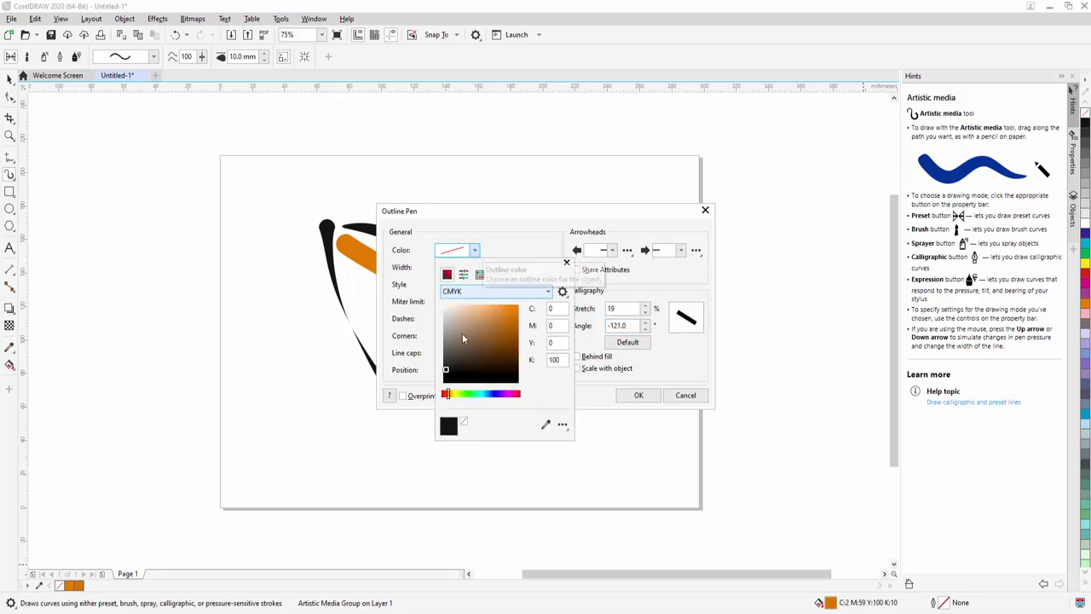
left_click(472, 393)
left_click(637, 396)
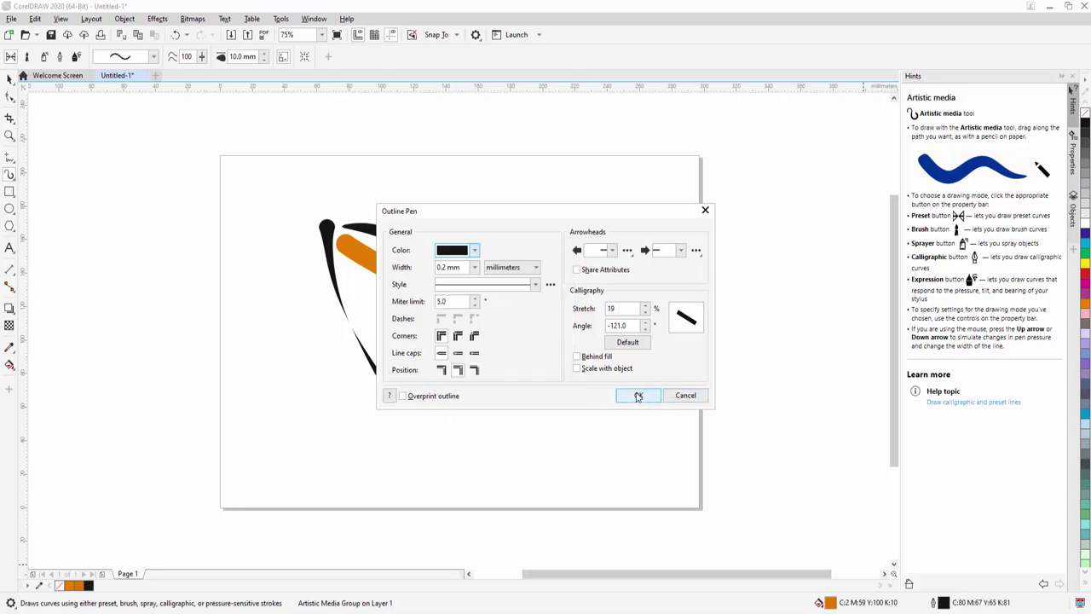
left_click(475, 253)
left_click(503, 315)
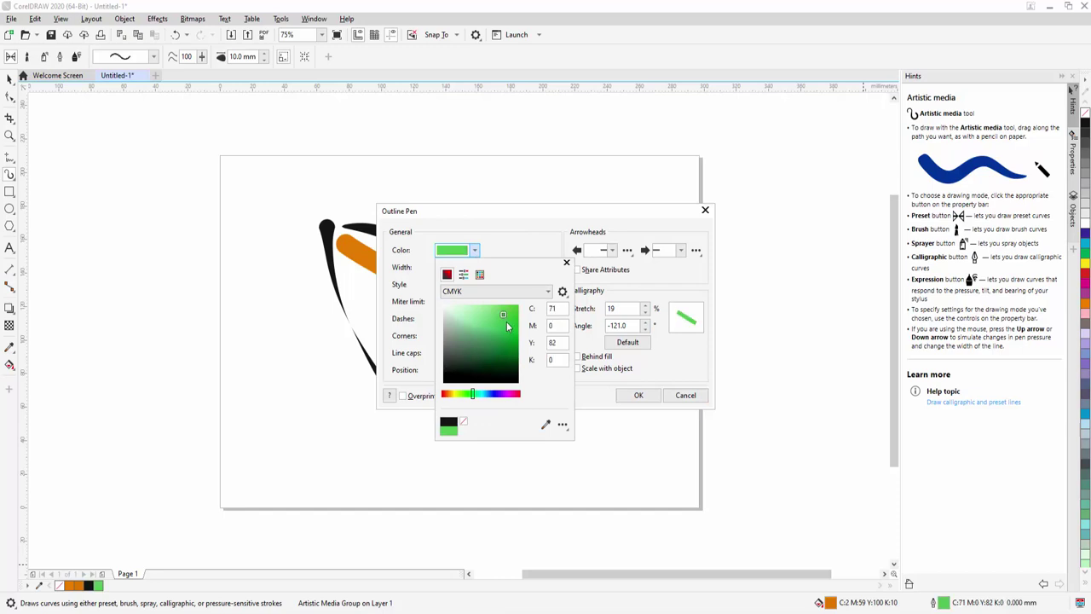
left_click(638, 397)
left_click(635, 397)
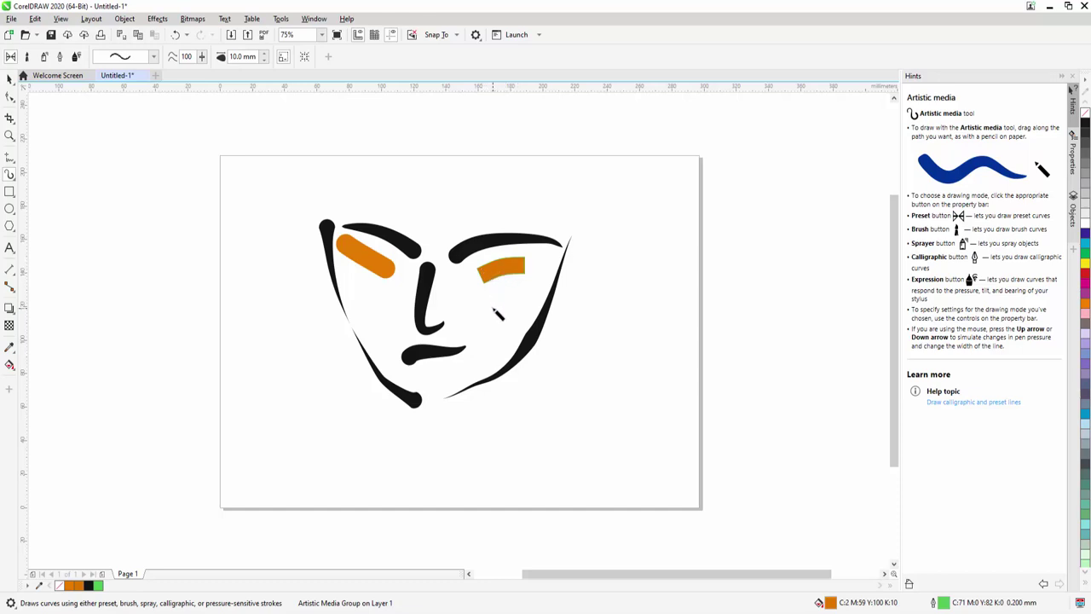
Delete all the strokes that make up the face drawing.
scroll(498, 315, "up", 4)
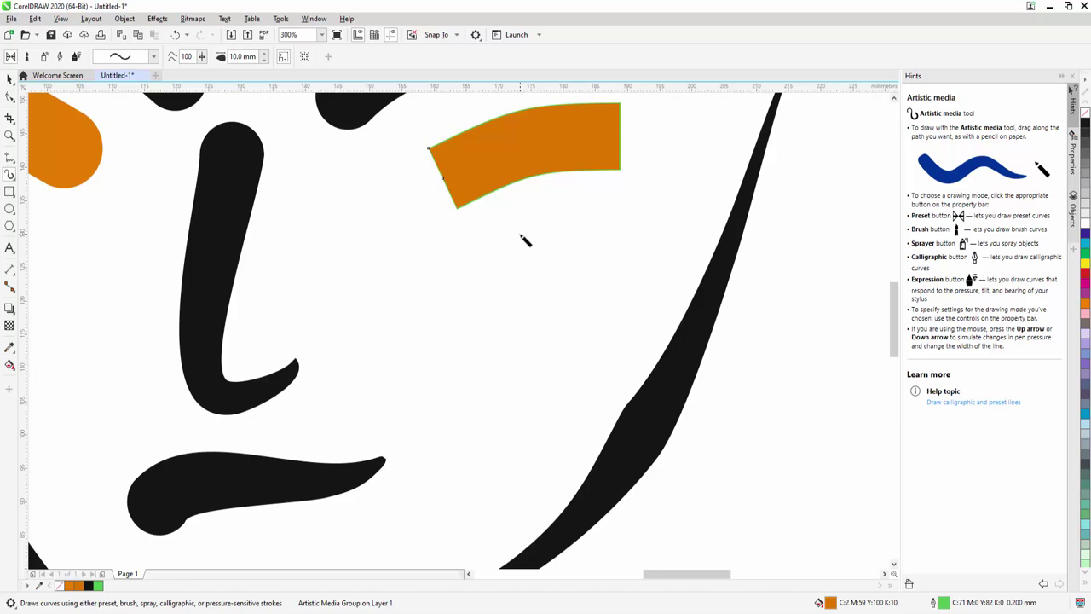
scroll(525, 239, "down", 6)
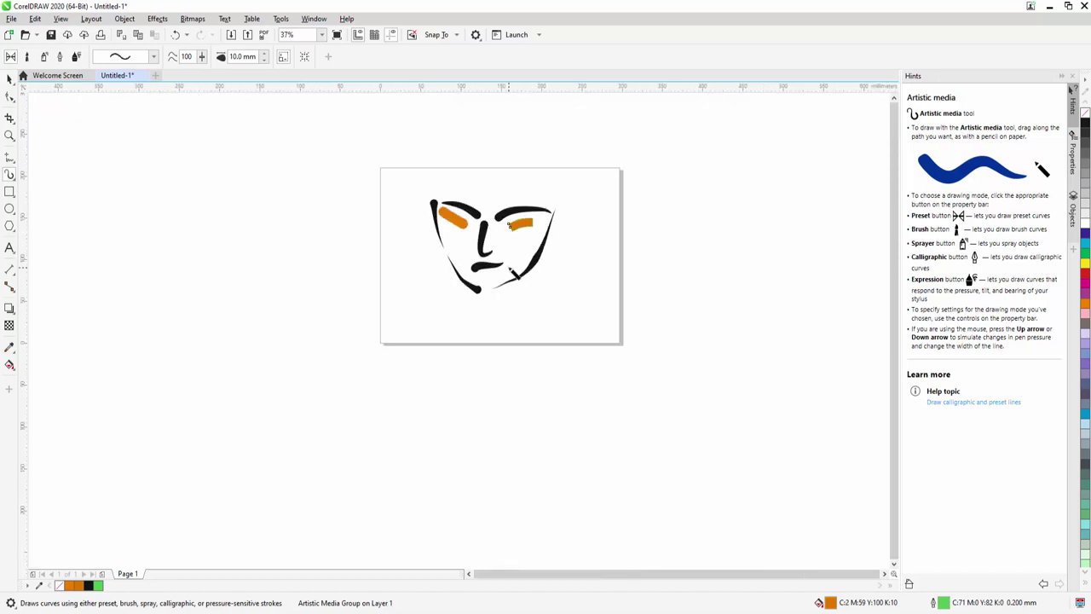
left_click(10, 79)
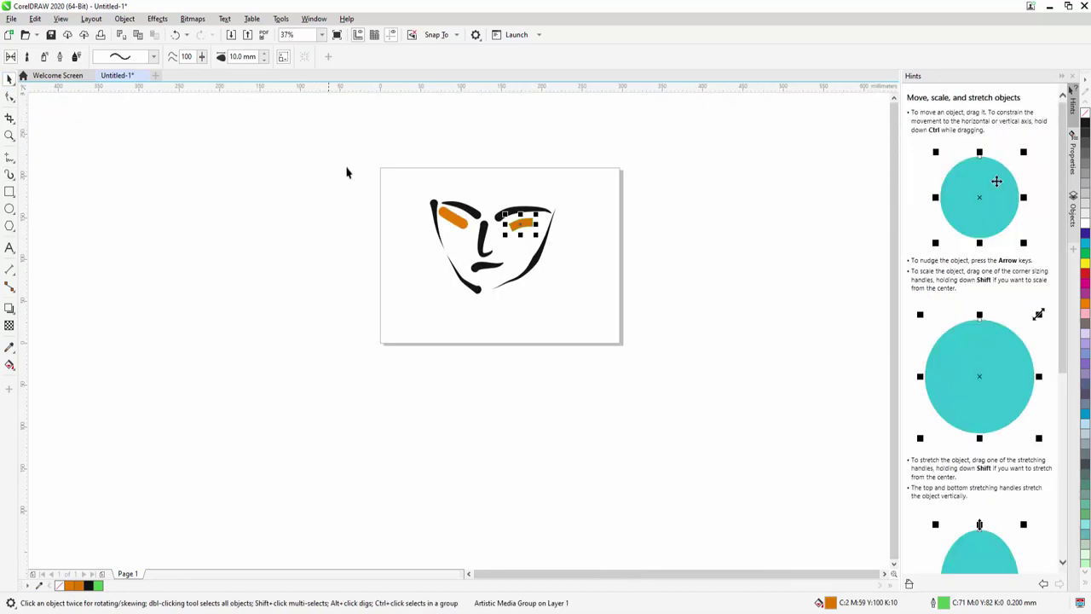
left_click_drag(405, 189, 563, 327)
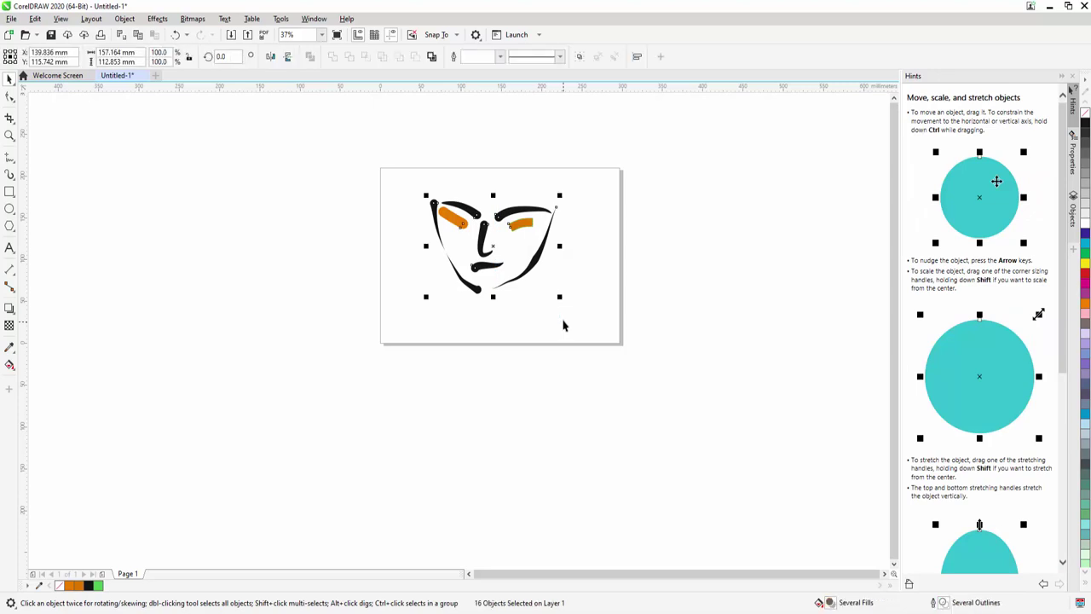
key("Delete")
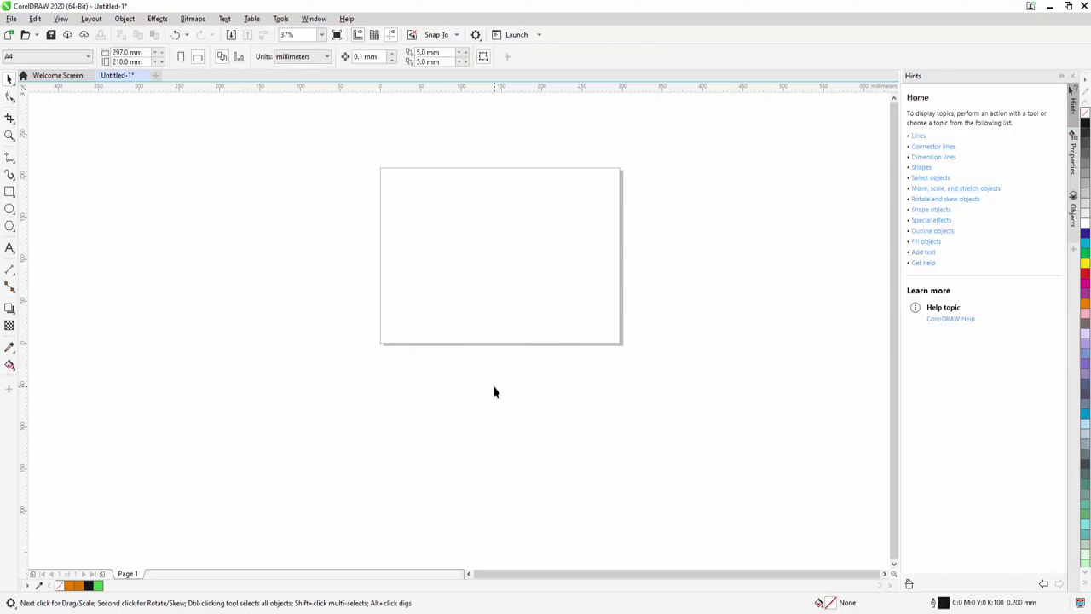
Sketch a closed pear shape, an angular closed outline and a looping curve over that outline with the LiveSketch tool.
scroll(496, 390, "up", 5)
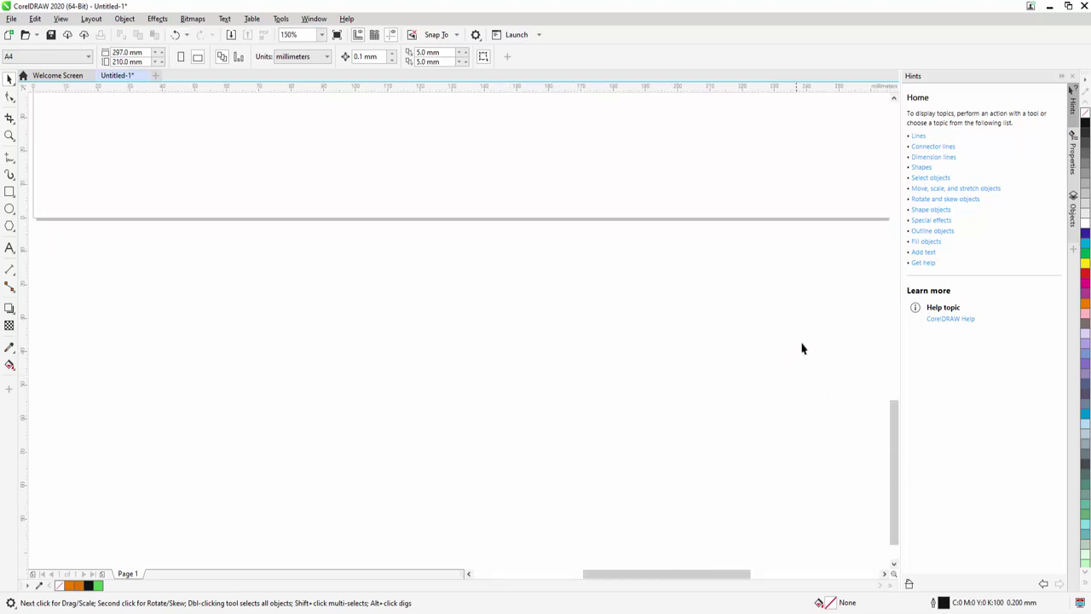
left_click_drag(891, 406, 891, 309)
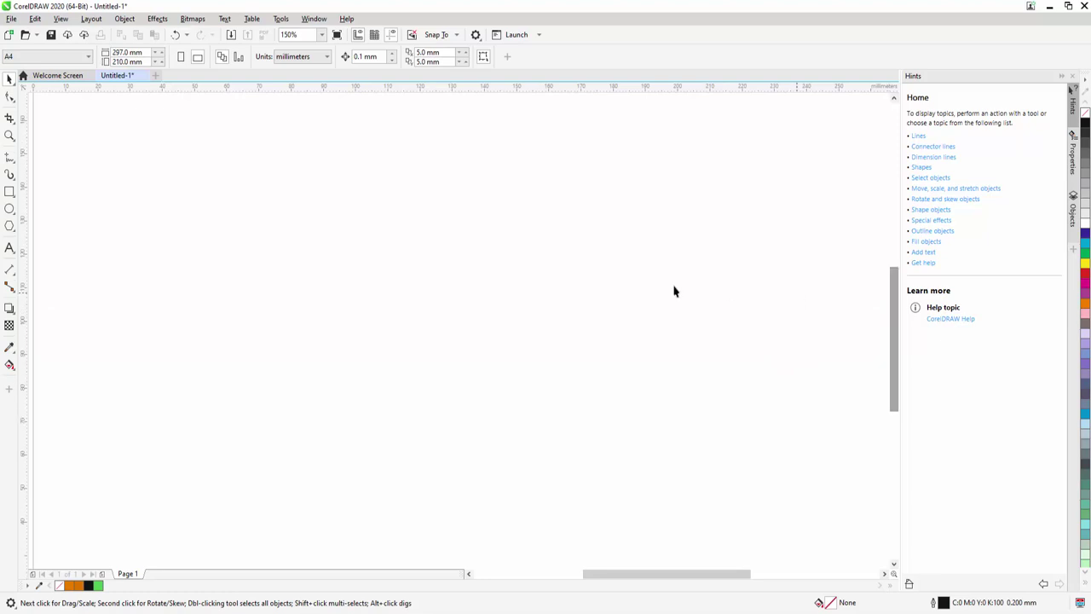
scroll(614, 318, "down", 7)
scroll(613, 319, "up", 5)
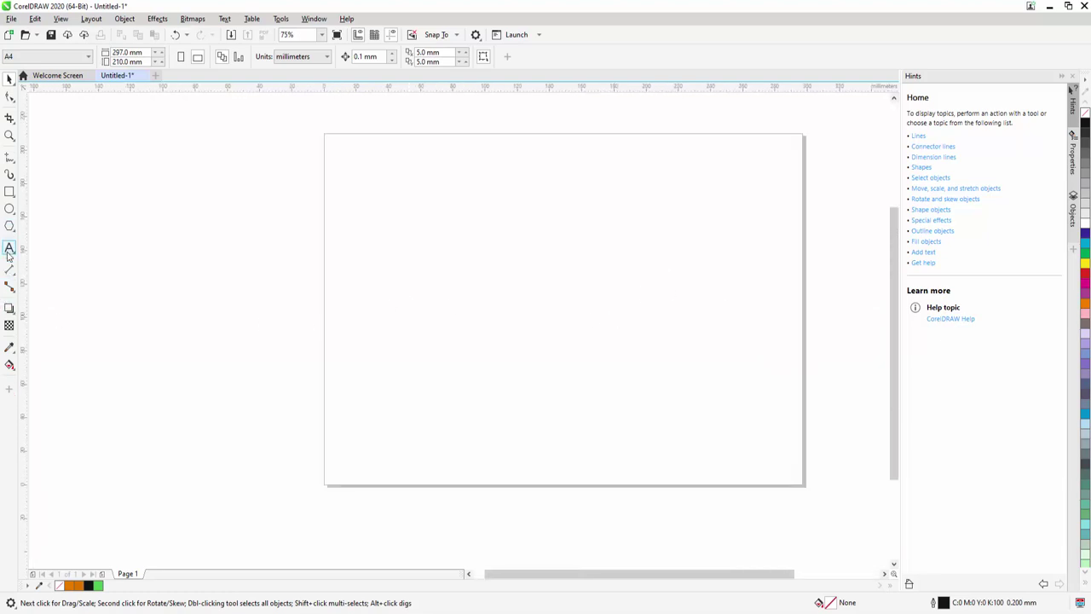
left_click(10, 177)
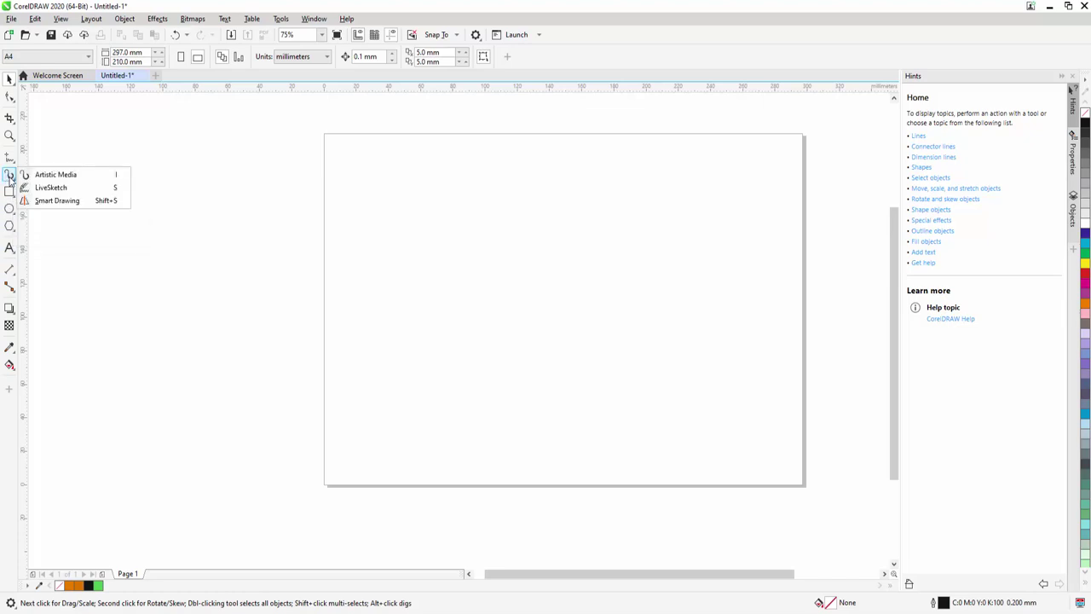
left_click(53, 187)
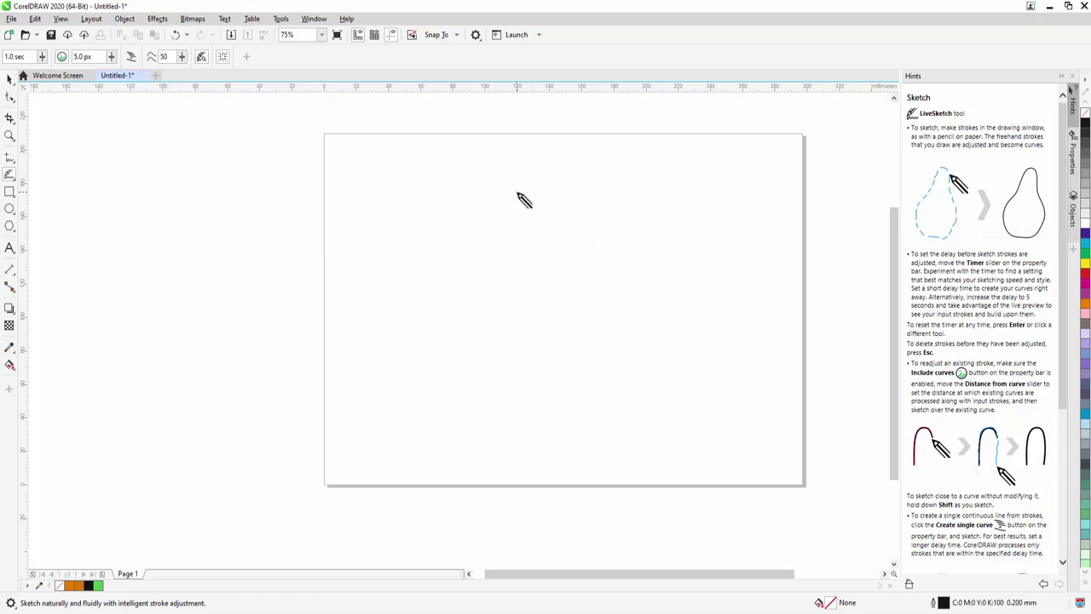
mouse_move(517, 195)
left_mouse_down()
mouse_move(514, 236)
mouse_move(477, 307)
mouse_move(498, 346)
mouse_move(620, 361)
mouse_move(621, 298)
mouse_move(559, 240)
mouse_move(545, 194)
mouse_move(515, 194)
left_mouse_up()
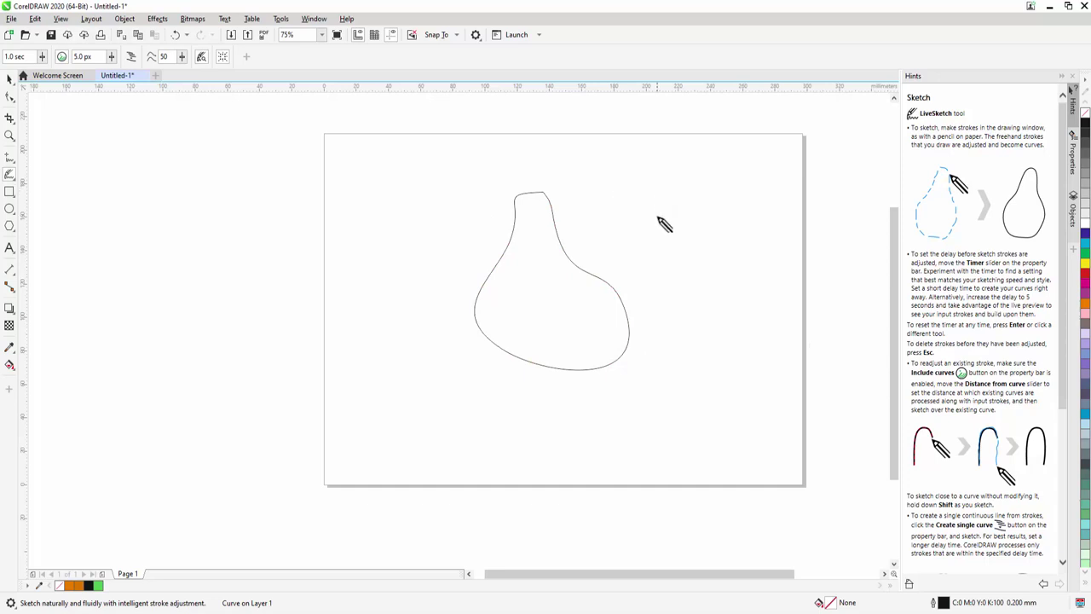
mouse_move(661, 220)
left_mouse_down()
mouse_move(722, 228)
mouse_move(755, 214)
mouse_move(769, 315)
mouse_move(721, 349)
mouse_move(665, 326)
mouse_move(650, 251)
mouse_move(662, 226)
left_mouse_up()
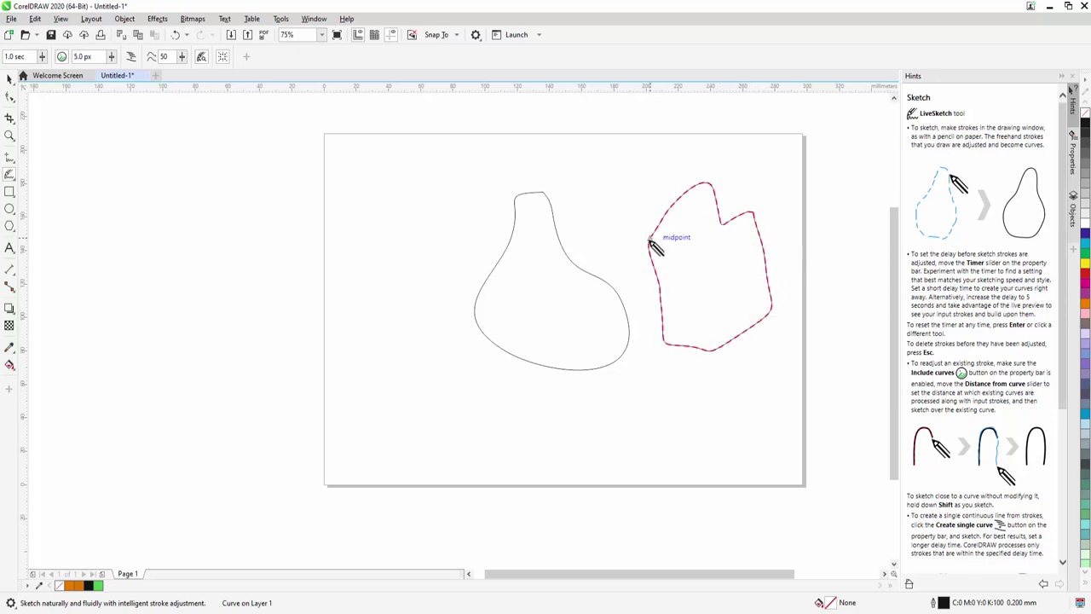
mouse_move(649, 242)
left_mouse_down()
mouse_move(710, 266)
mouse_move(648, 345)
mouse_move(747, 256)
left_mouse_up()
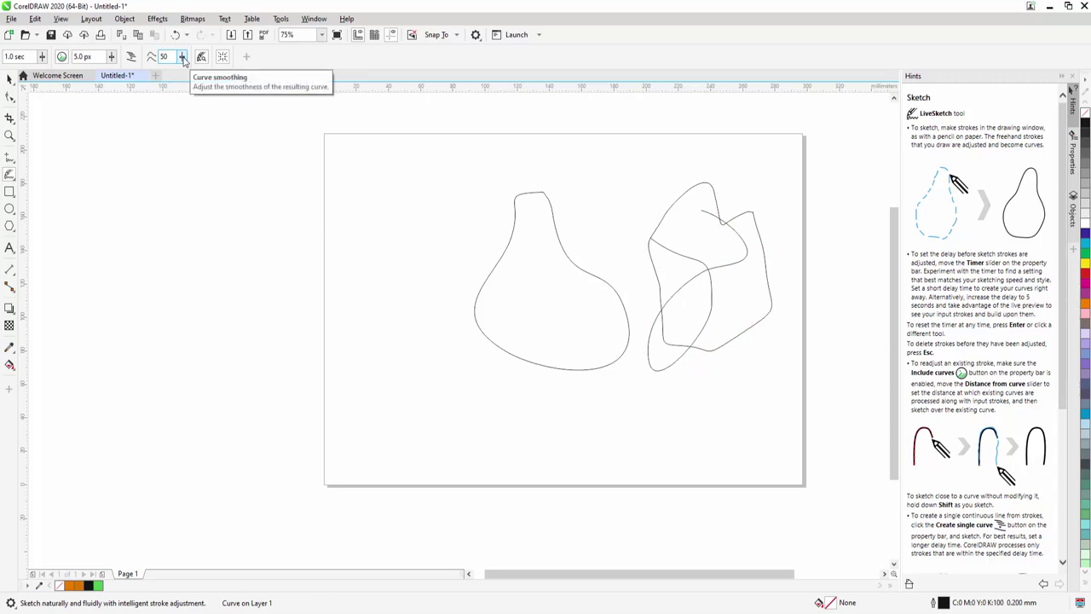
Set the LiveSketch curve smoothing to 99 and sketch a long S-curve arching over the pear.
left_click(181, 58)
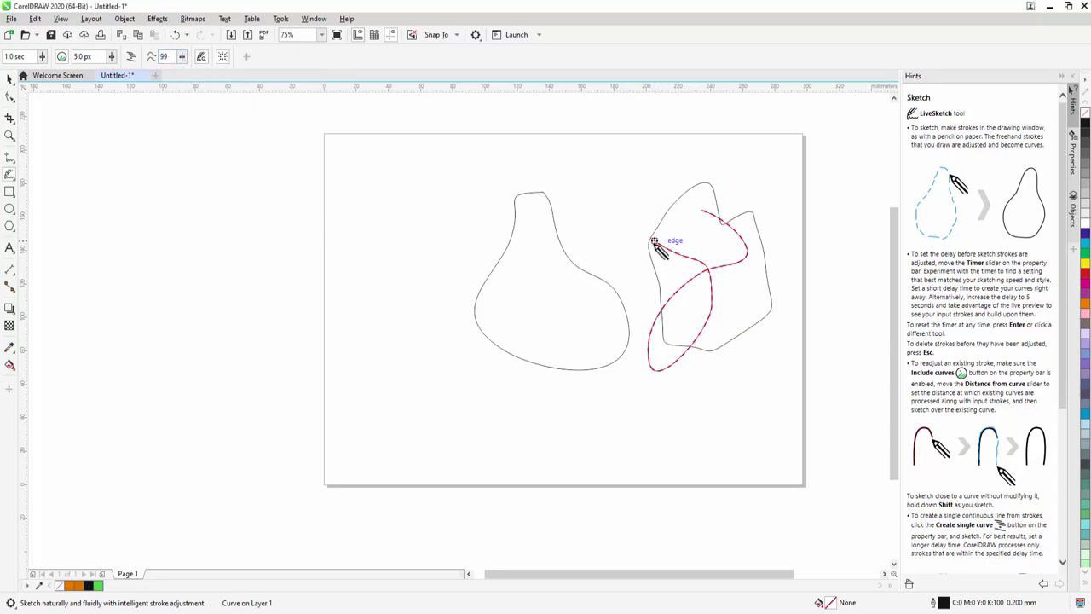
mouse_move(597, 194)
left_mouse_down()
mouse_move(507, 179)
mouse_move(467, 250)
mouse_move(401, 314)
left_mouse_up()
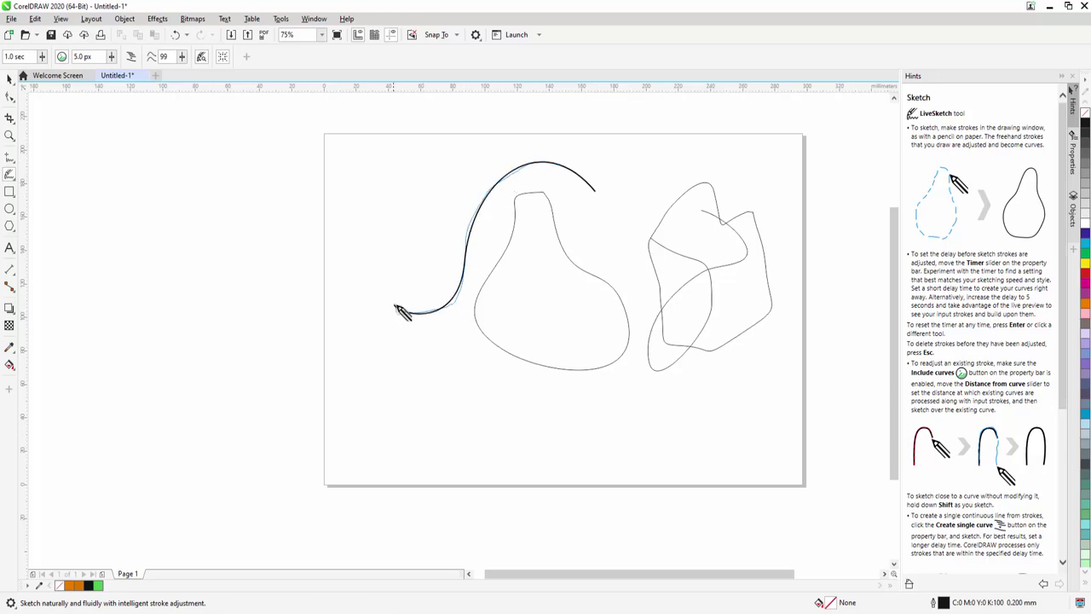
left_click(201, 56)
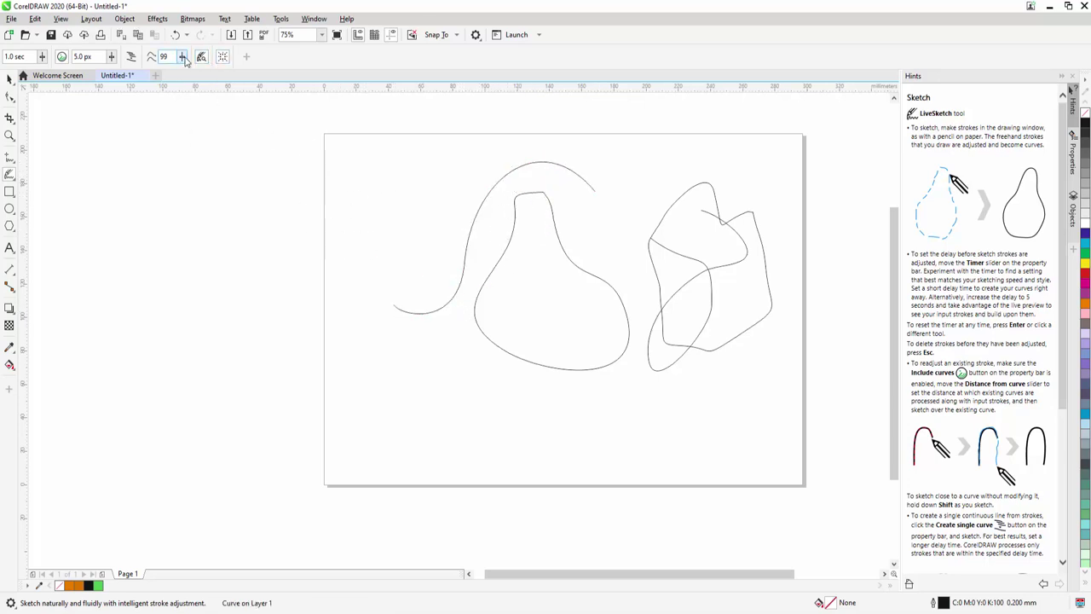
Set the curve smoothing to 0 and sketch a short S-shape and a long zigzag curve beside the pear.
left_click(183, 57)
left_click_drag(174, 76, 128, 76)
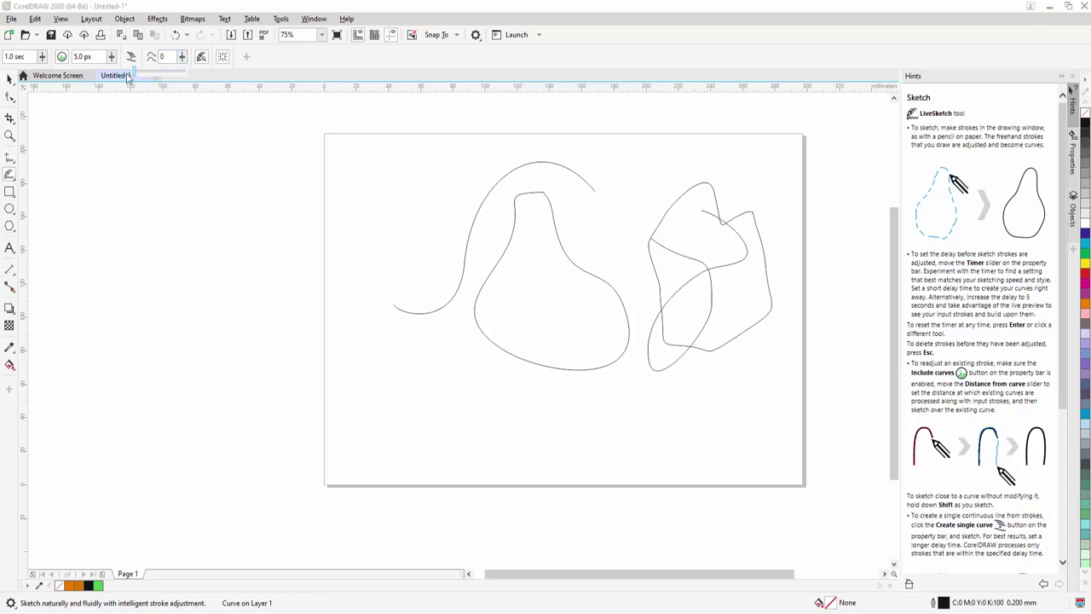
mouse_move(409, 179)
left_mouse_down()
mouse_move(364, 191)
mouse_move(424, 218)
mouse_move(399, 266)
left_mouse_up()
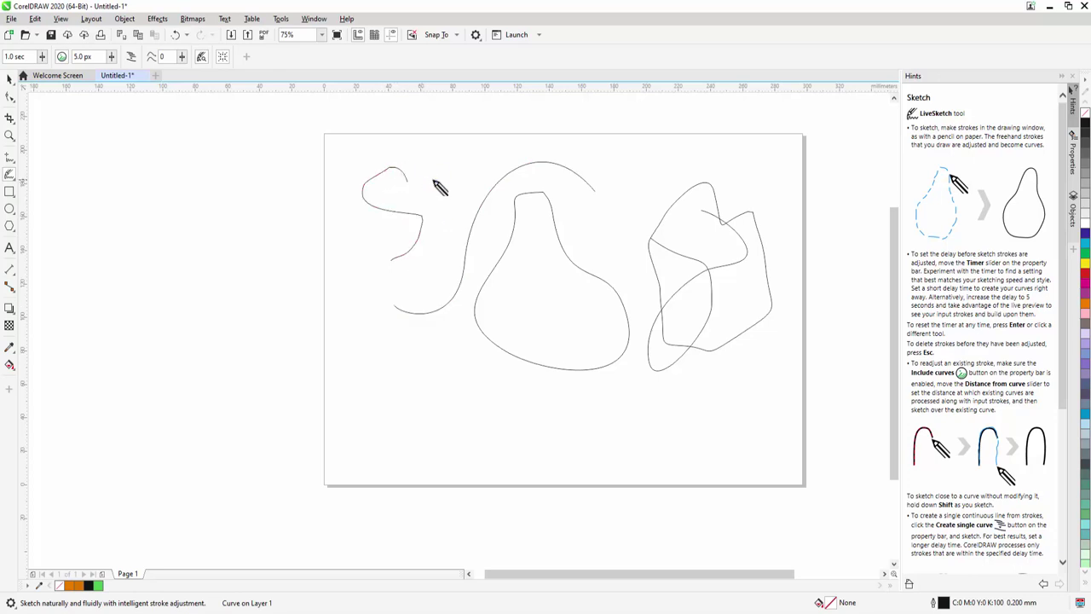
mouse_move(459, 155)
left_mouse_down()
mouse_move(480, 204)
mouse_move(412, 282)
mouse_move(445, 327)
mouse_move(409, 386)
mouse_move(427, 416)
mouse_move(511, 442)
mouse_move(406, 445)
left_mouse_up()
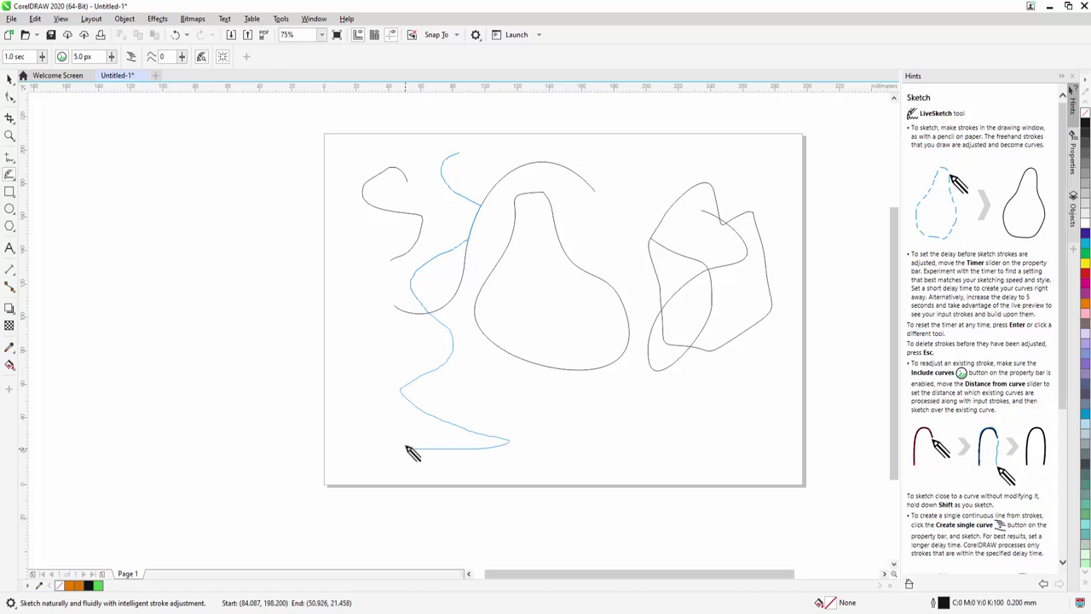
Set the curve smoothing to 64 and sketch two S-curves starting inside the pear, the second with a 2.6 sec timer.
left_click(183, 58)
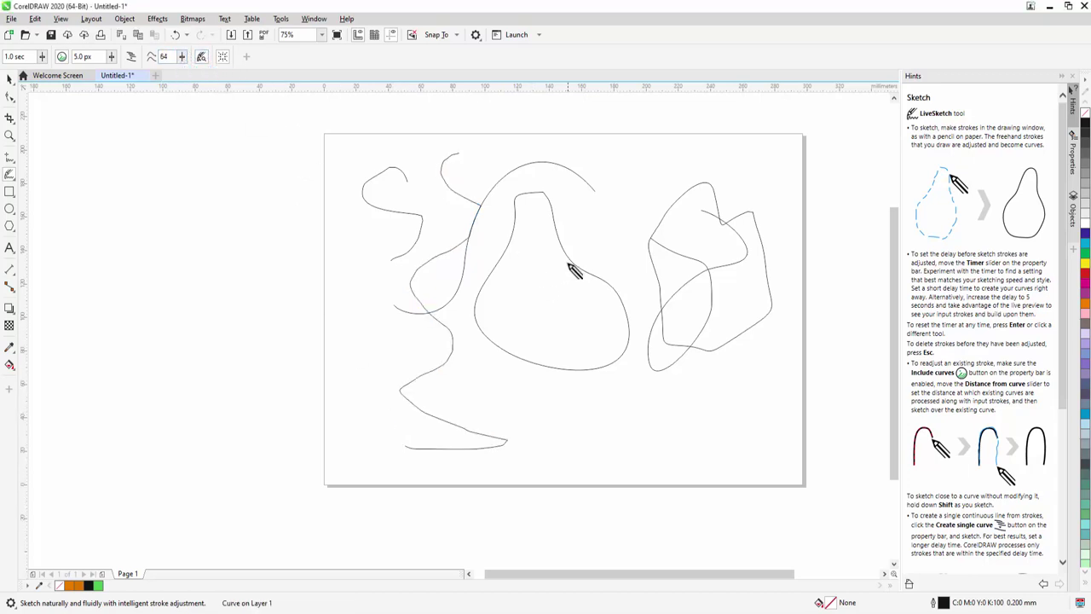
mouse_move(568, 263)
left_mouse_down()
mouse_move(499, 312)
mouse_move(538, 404)
mouse_move(482, 410)
left_mouse_up()
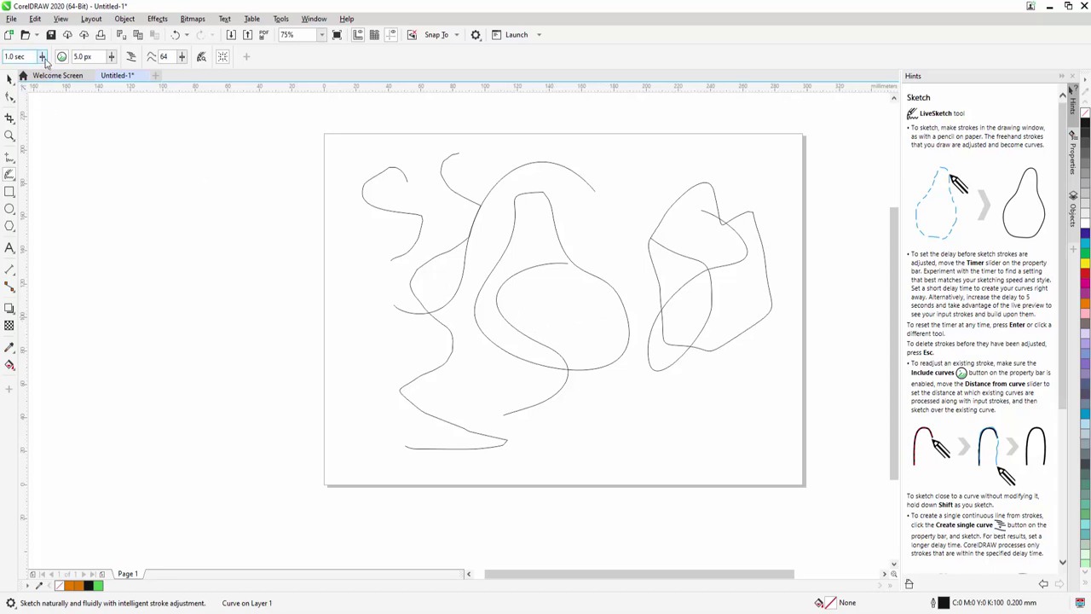
left_click_drag(48, 75, 63, 75)
left_click_drag(586, 288, 592, 359)
left_click_drag(589, 406, 547, 439)
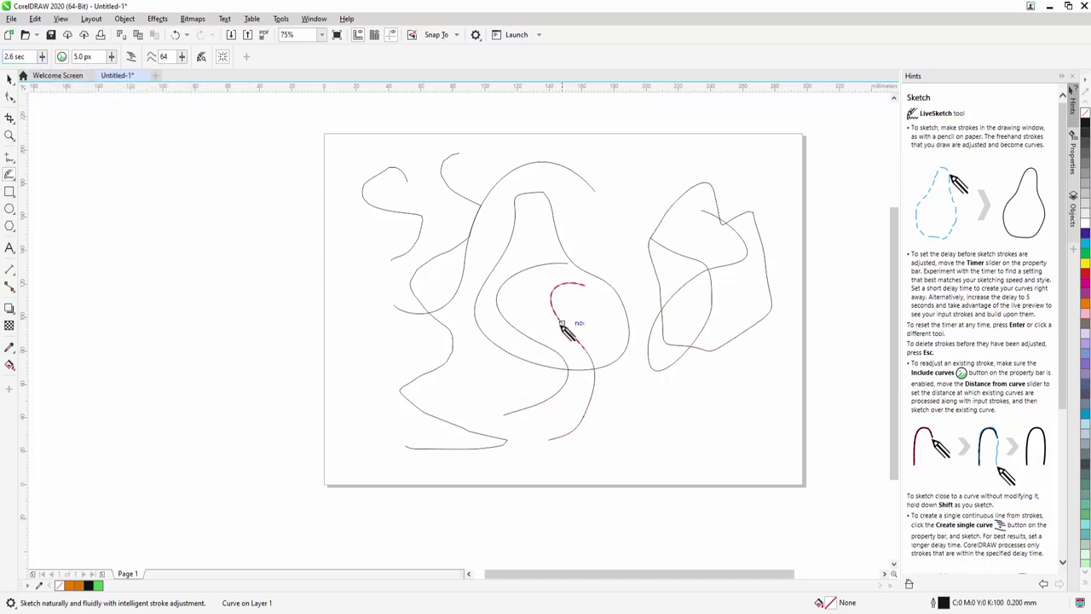
Sketch a long wavy curve between the two closed shapes with a 0.5 sec timer, and another across the pear with 3.9 sec.
left_click(42, 58)
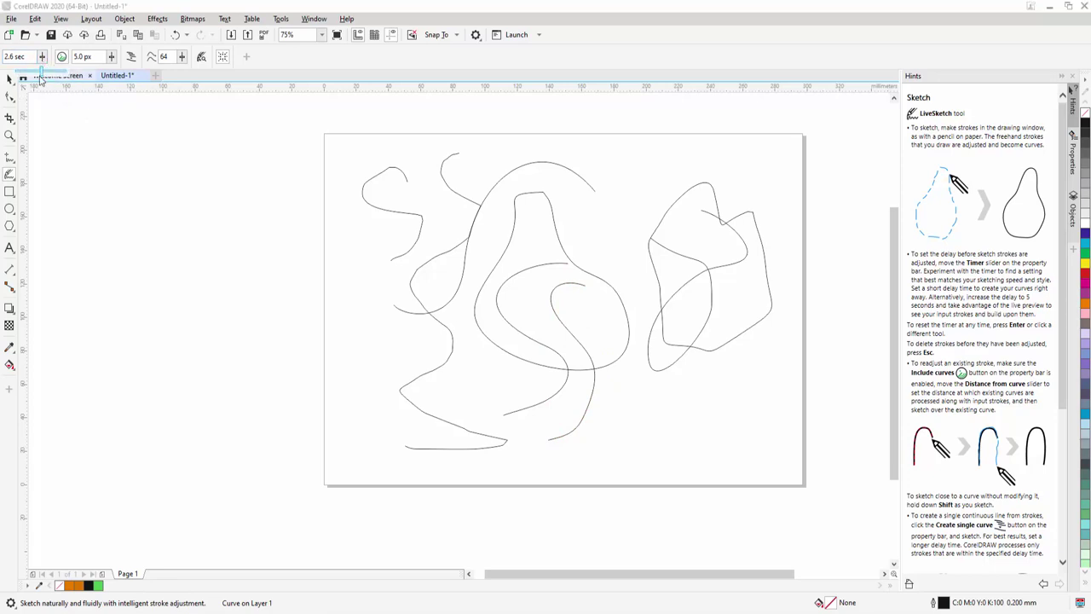
left_click_drag(22, 76, 19, 76)
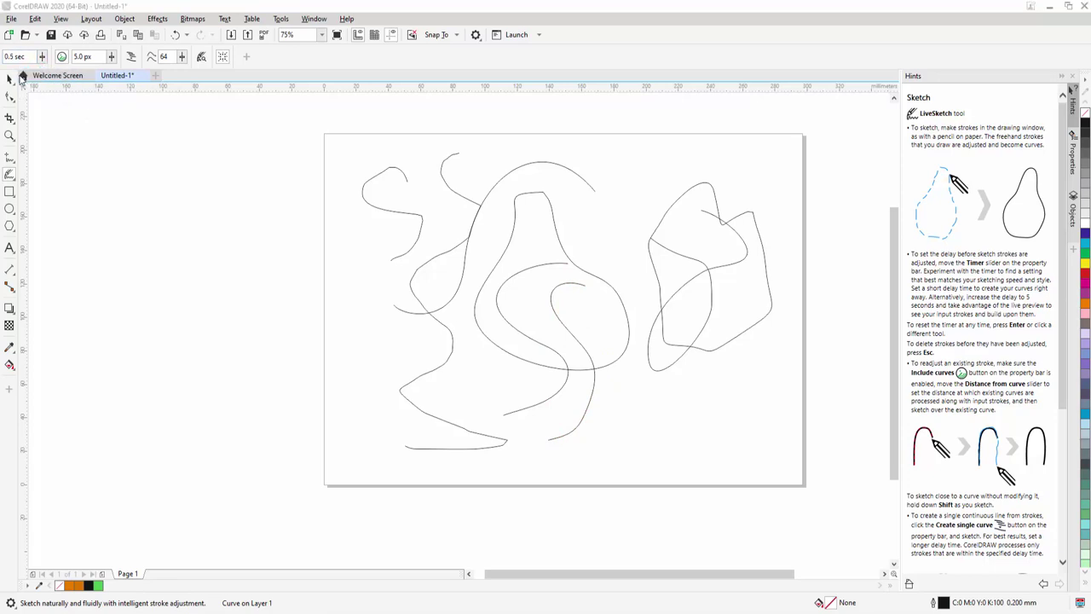
mouse_move(650, 178)
left_mouse_down()
mouse_move(603, 221)
mouse_move(634, 328)
mouse_move(634, 419)
mouse_move(635, 476)
left_mouse_up()
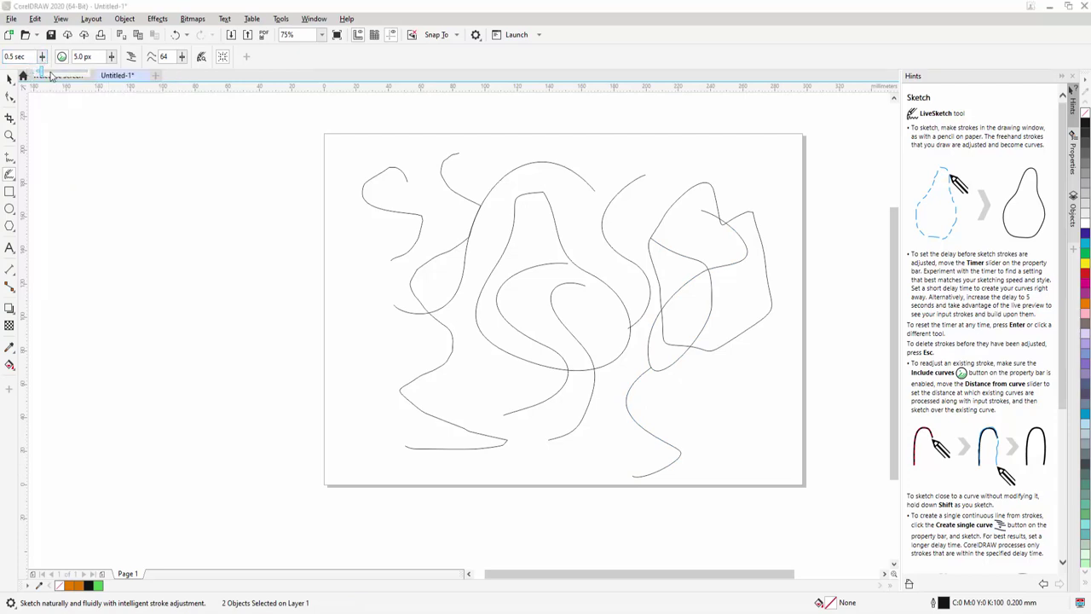
left_click_drag(51, 76, 78, 76)
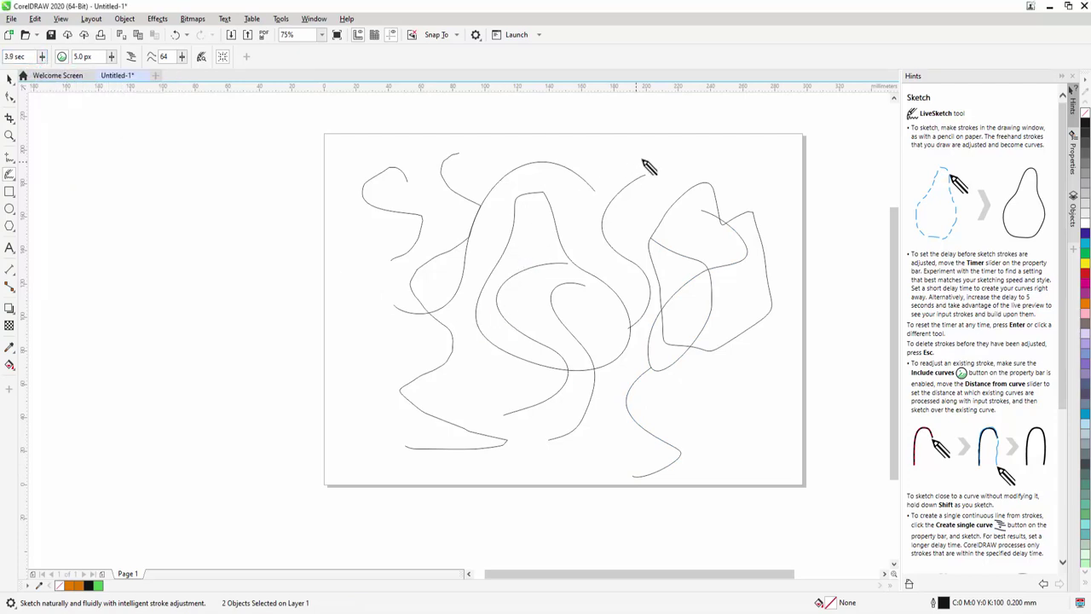
mouse_move(644, 154)
left_mouse_down()
mouse_move(576, 217)
mouse_move(584, 343)
mouse_move(516, 355)
left_mouse_up()
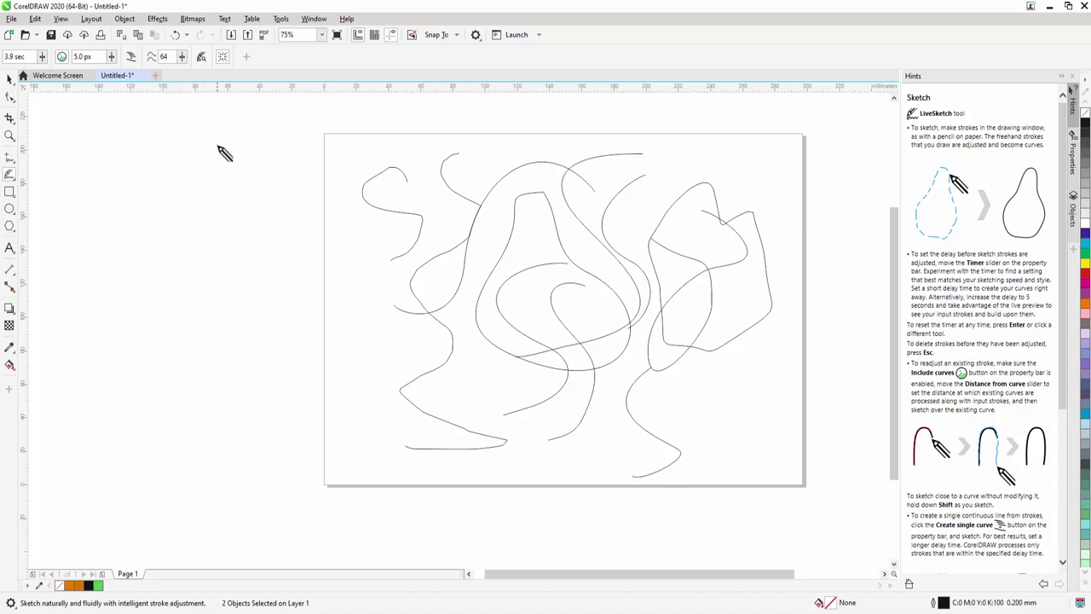
Set the LiveSketch distance from curve to 3.0 px and sketch an S-curve on the empty area outside the page.
left_click(111, 56)
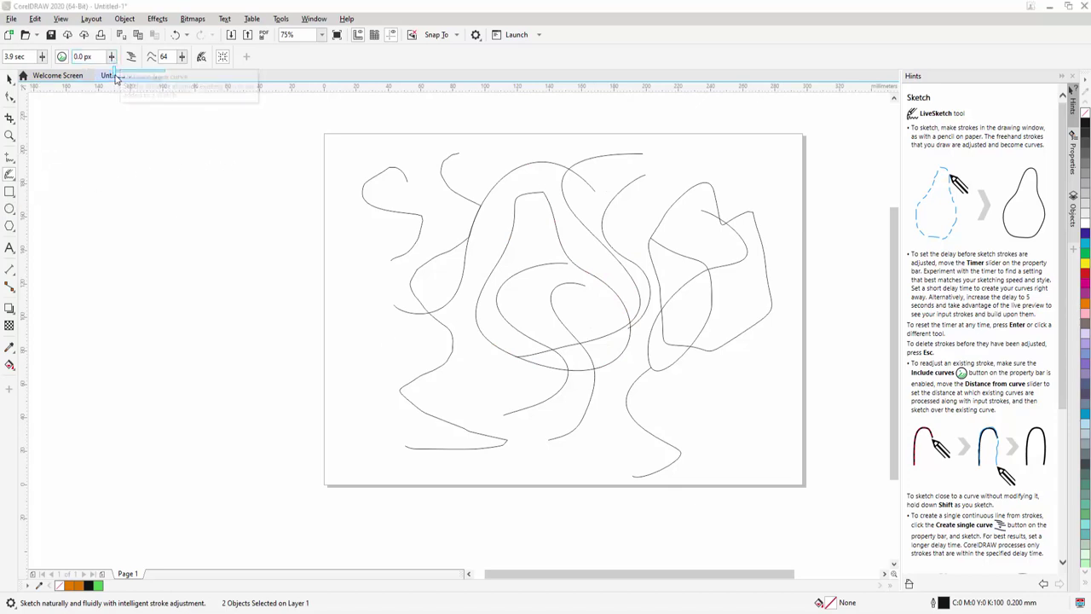
left_click_drag(244, 92, 125, 92)
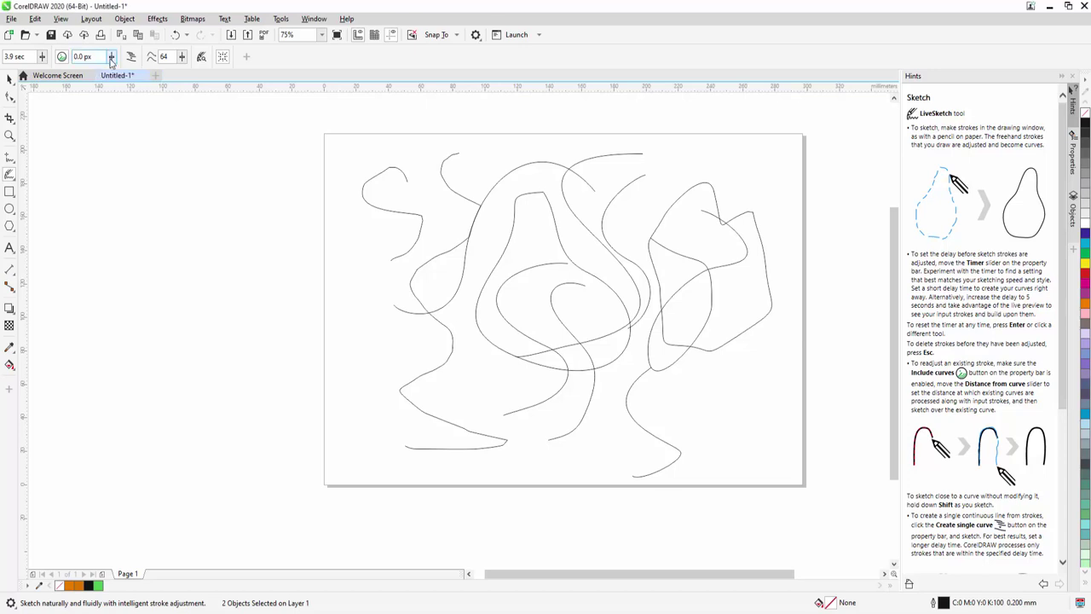
left_click(111, 58)
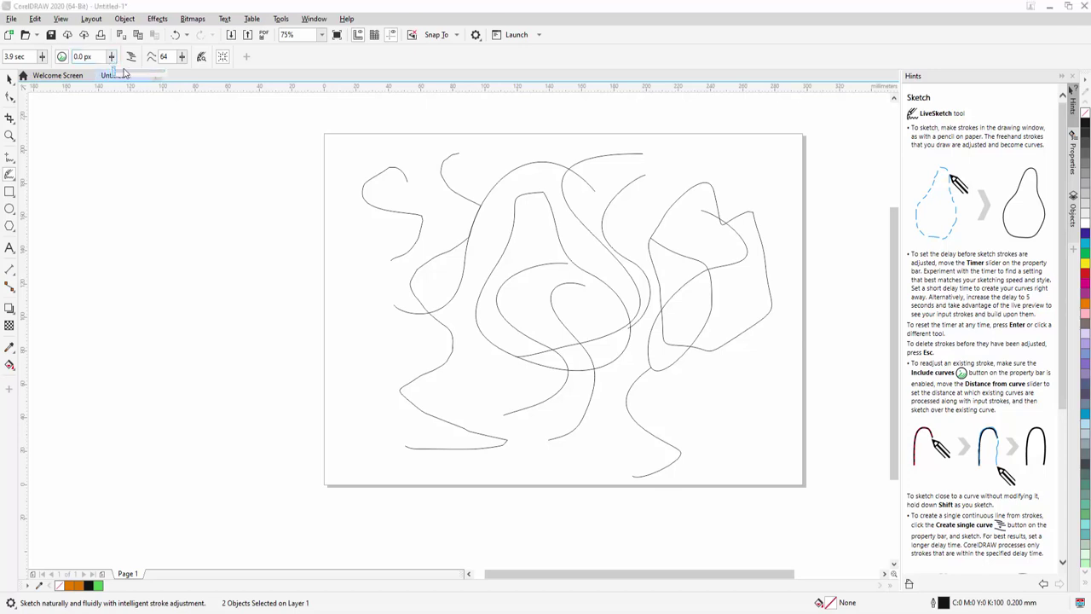
left_click(112, 57)
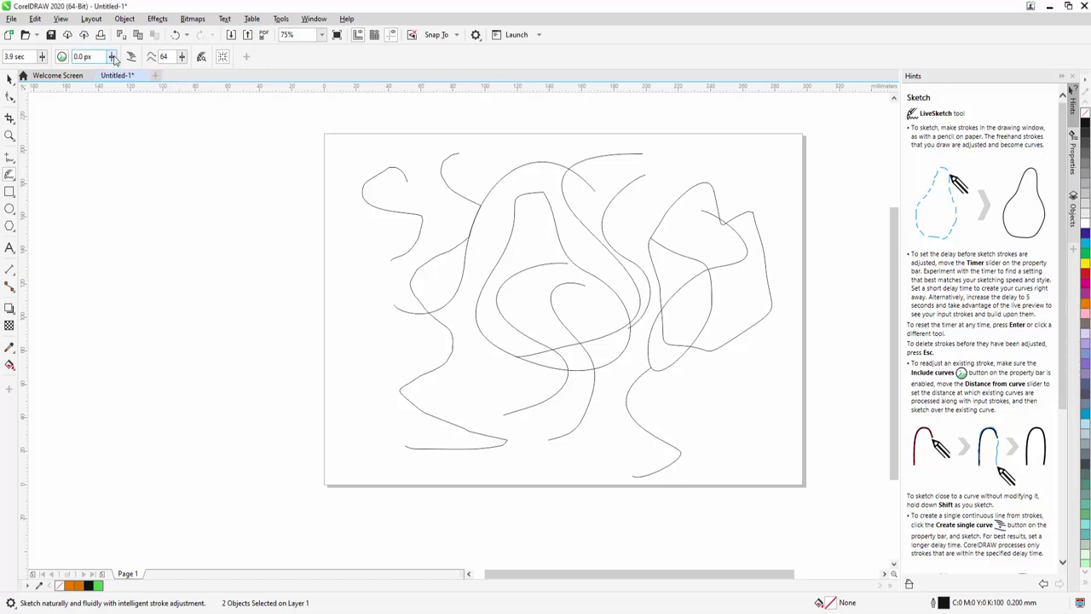
left_click(112, 57)
key("Return")
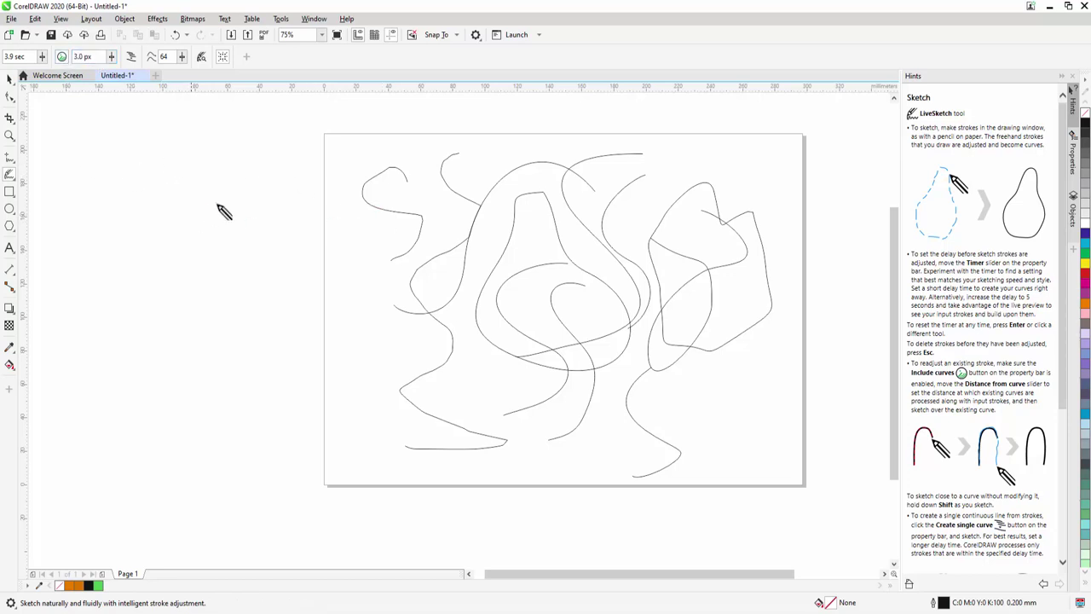
left_click_drag(238, 179, 144, 343)
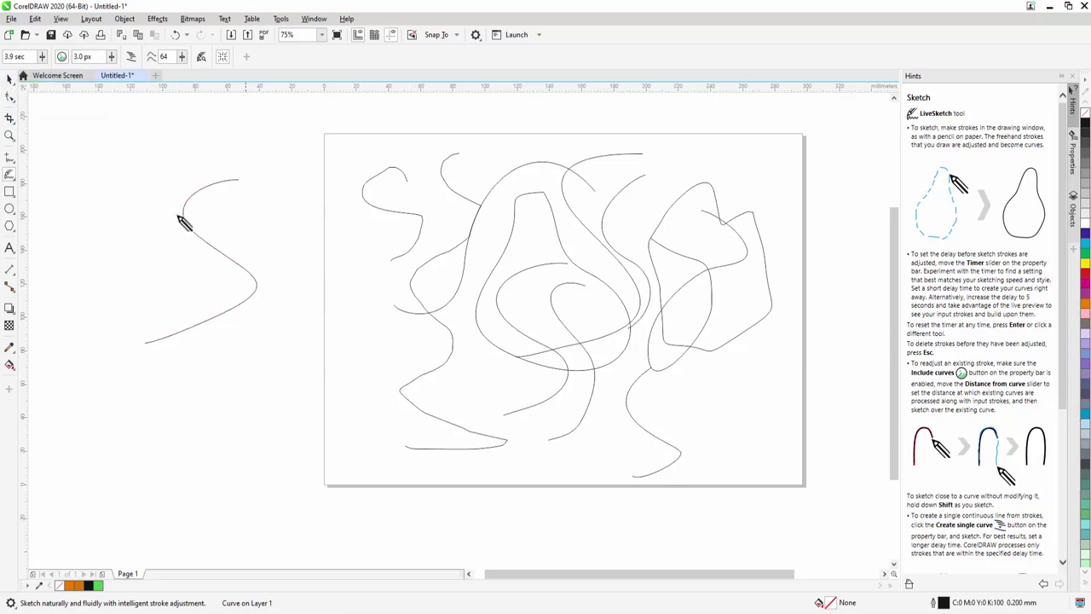
Delete the sketched curves on and beside the page, except the small S-curve near the page's lower edge.
key("space")
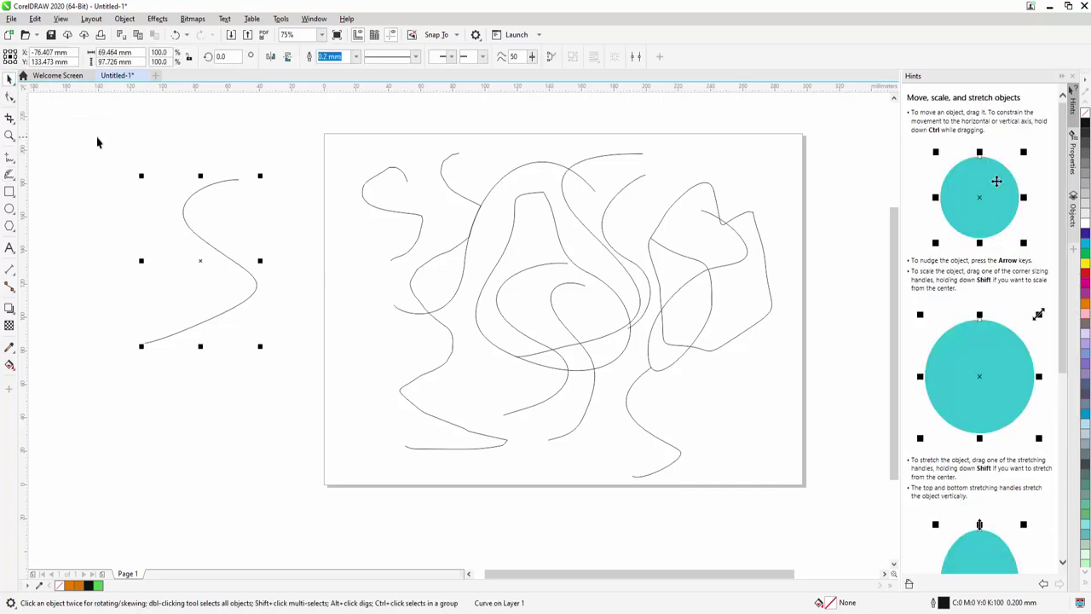
left_click_drag(97, 137, 678, 412)
left_click_drag(773, 476, 773, 478)
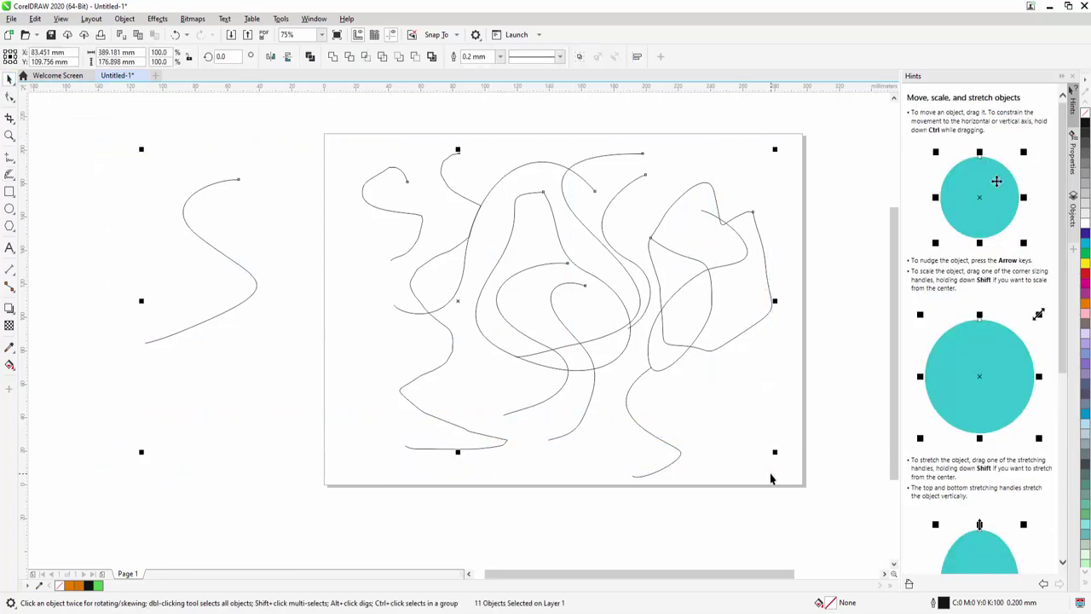
key("Delete")
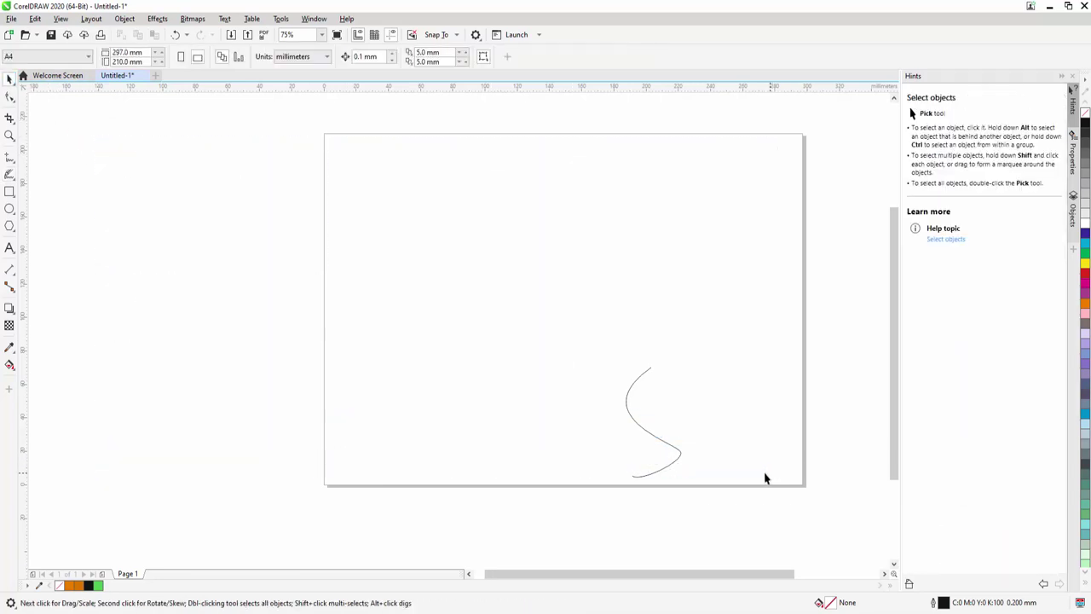
Draw two large S-curves with the Smart Drawing tool and a short horizontal line from the first curve's corner node.
left_click(9, 179)
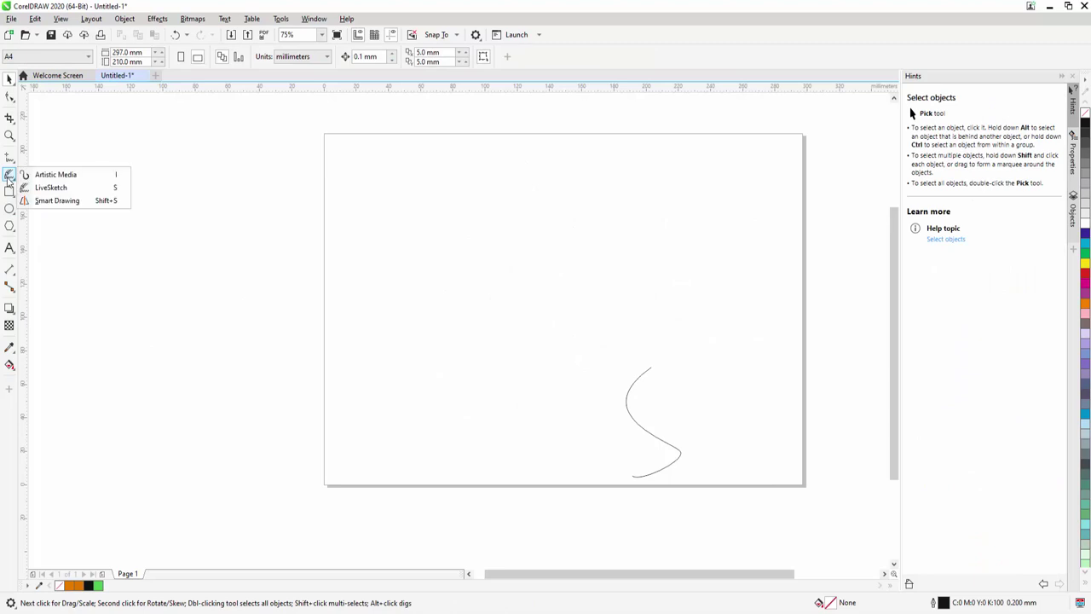
left_click(50, 199)
mouse_move(573, 206)
left_mouse_down()
mouse_move(548, 197)
mouse_move(537, 292)
mouse_move(513, 350)
mouse_move(433, 350)
left_mouse_up()
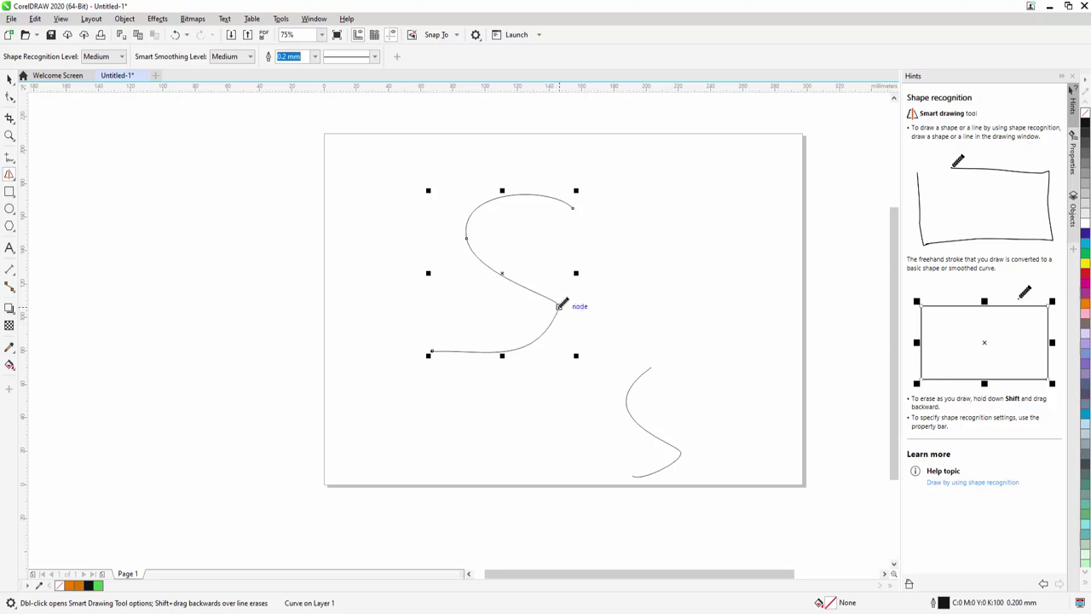
left_click_drag(560, 304, 529, 307)
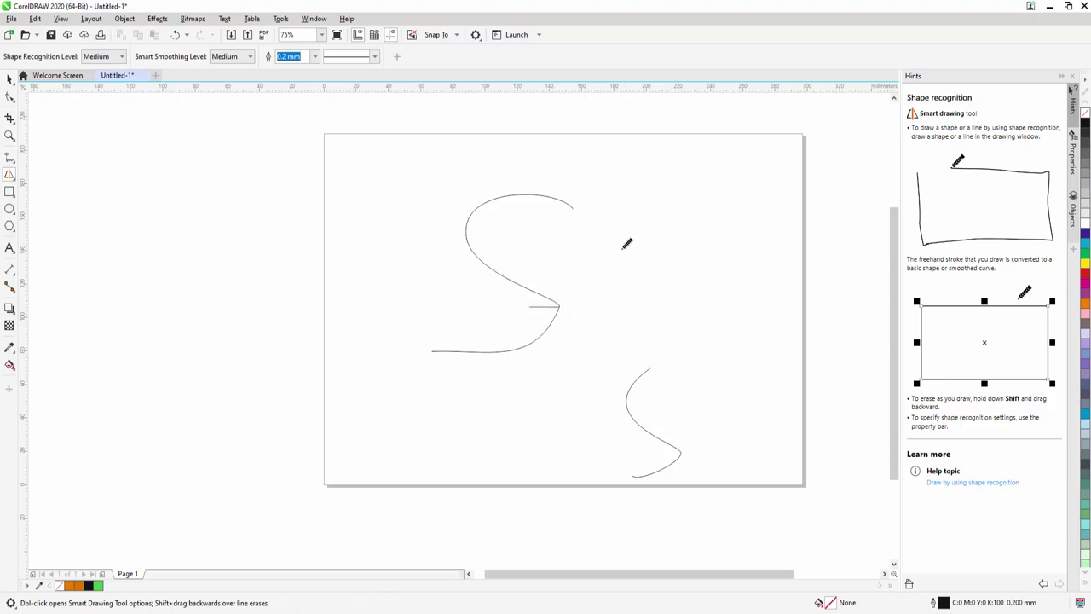
mouse_move(684, 196)
left_mouse_down()
mouse_move(642, 254)
mouse_move(677, 366)
mouse_move(556, 379)
left_mouse_up()
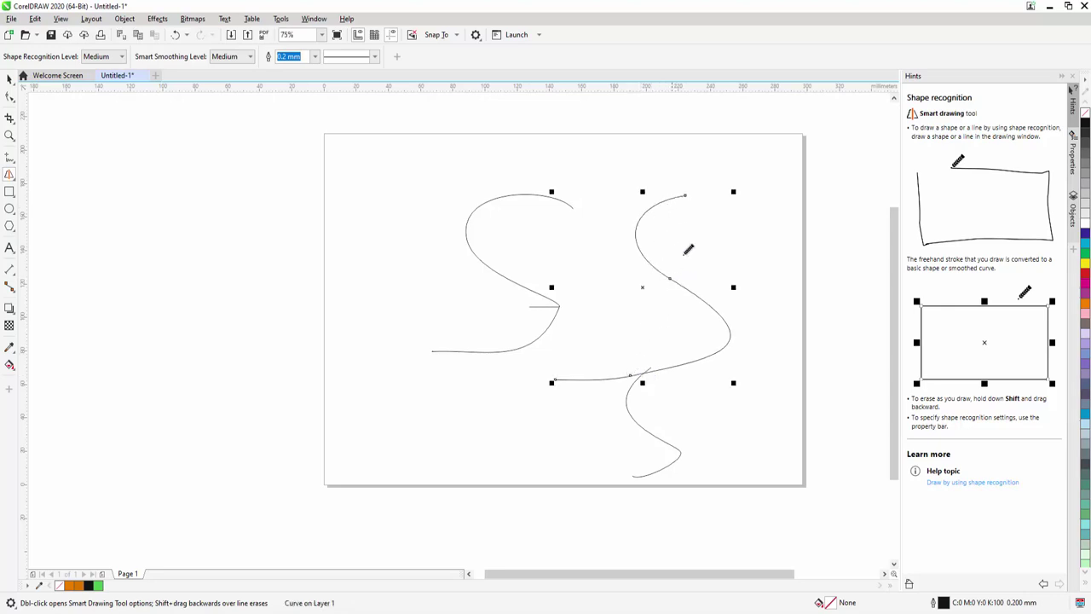
Reshape the second Smart Drawing S-curve by moving its middle node and swinging the handles of its middle and lower nodes.
left_click(9, 79)
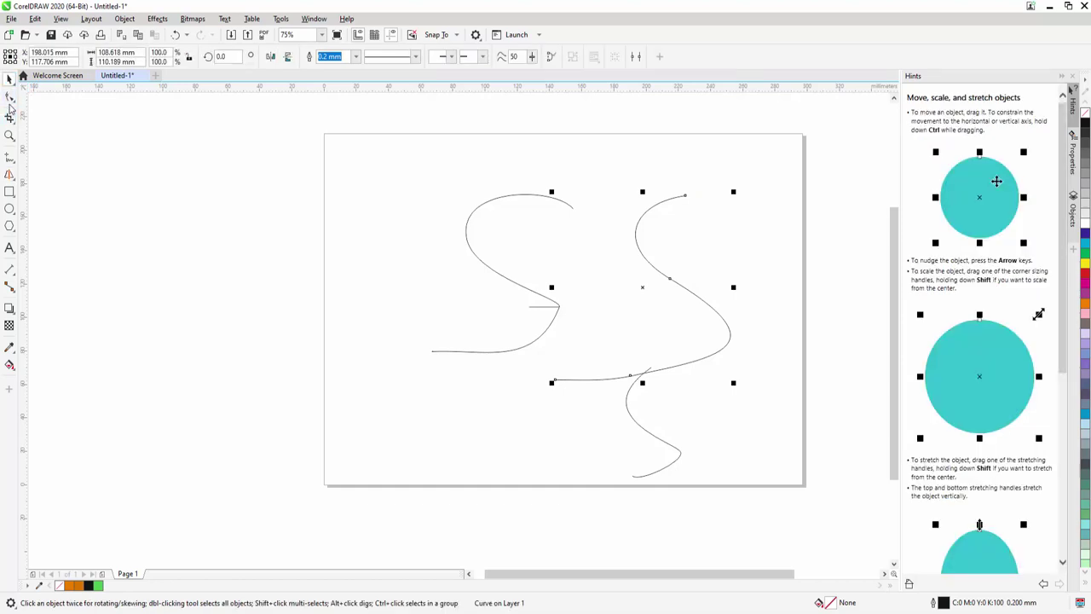
left_click(10, 97)
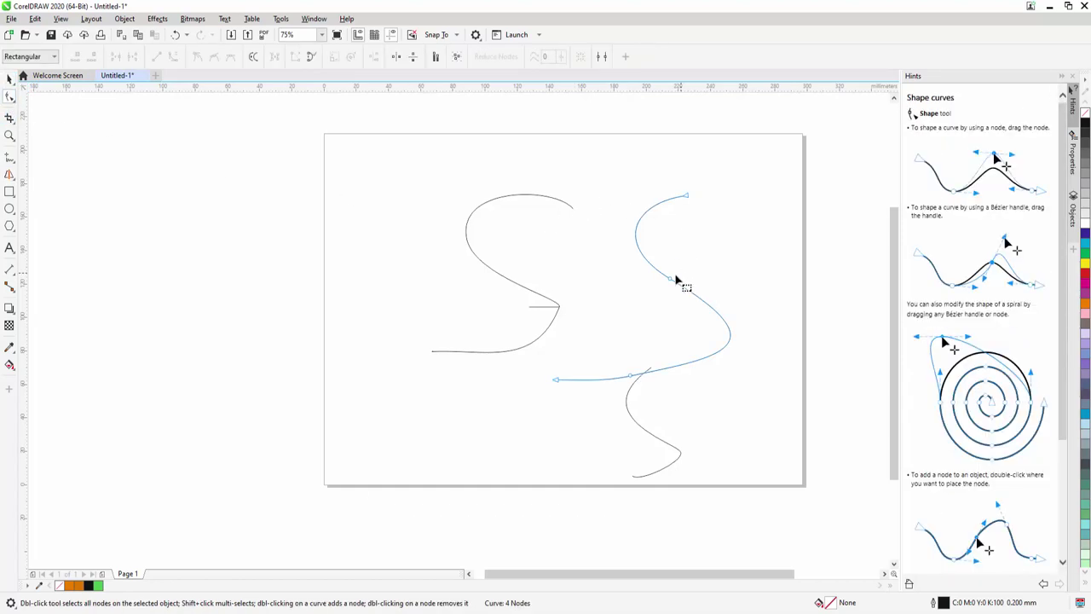
left_click_drag(671, 282, 698, 266)
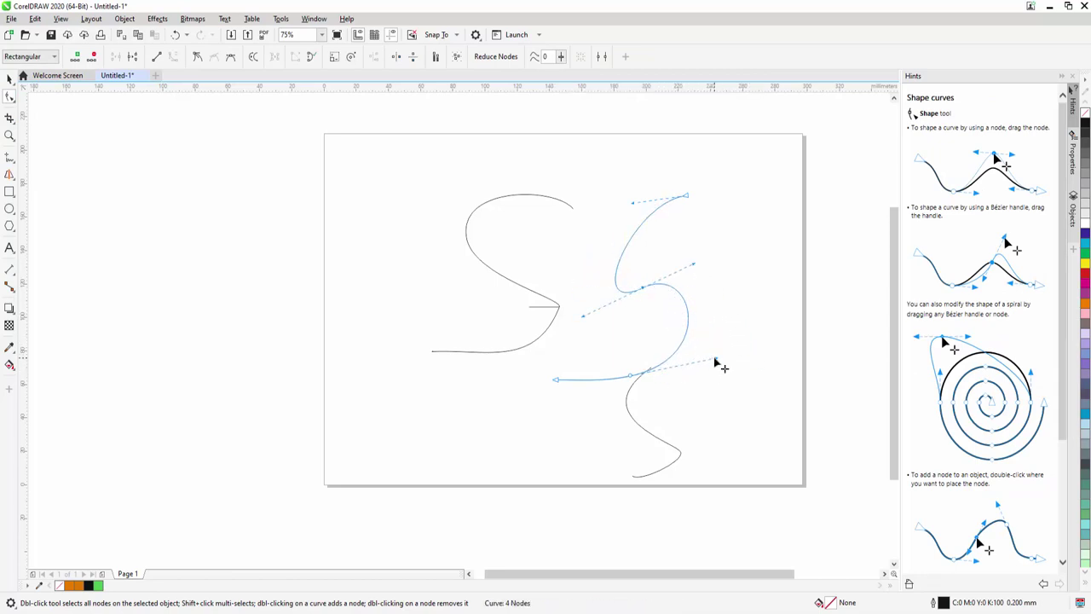
left_click_drag(715, 357, 665, 405)
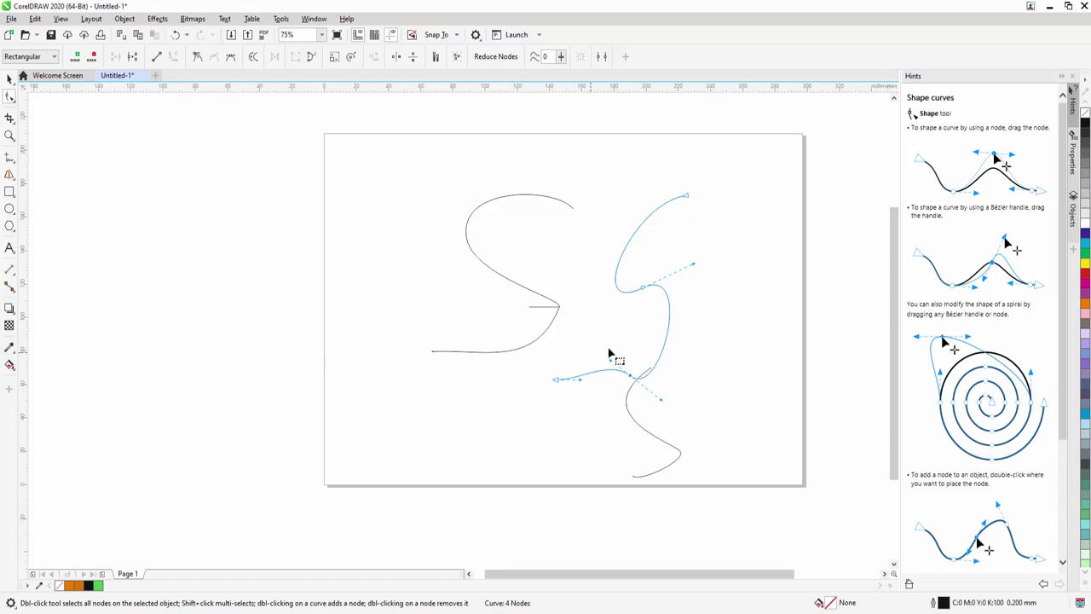
Sketch a LiveSketch S-curve about 116 mm tall near the page's left edge and shift its upper middle node to the right.
left_click(10, 174)
left_click(68, 186)
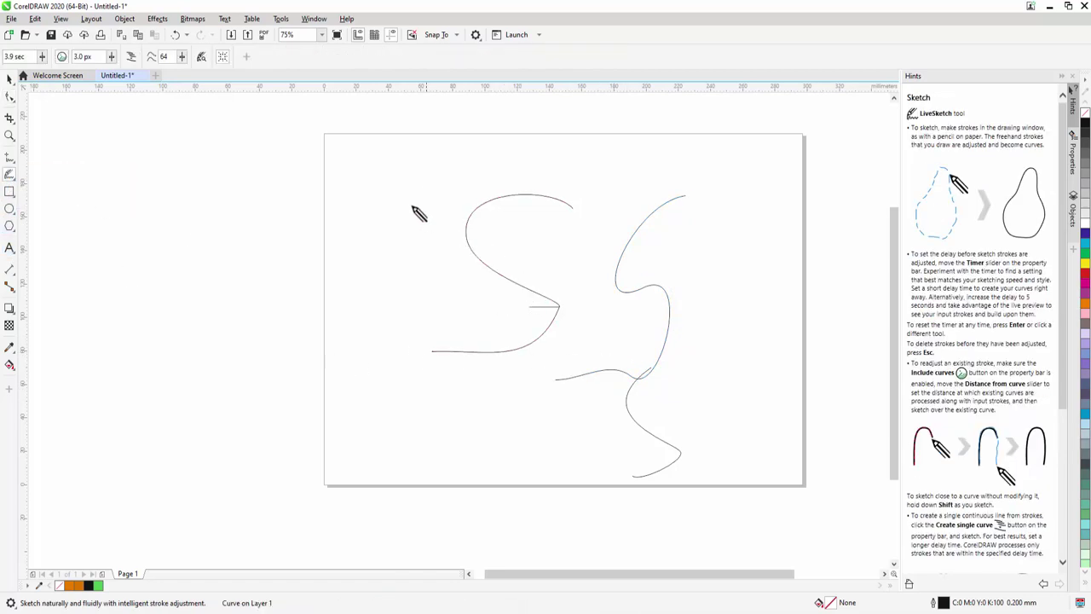
mouse_move(413, 185)
left_mouse_down()
mouse_move(411, 290)
mouse_move(368, 376)
left_mouse_up()
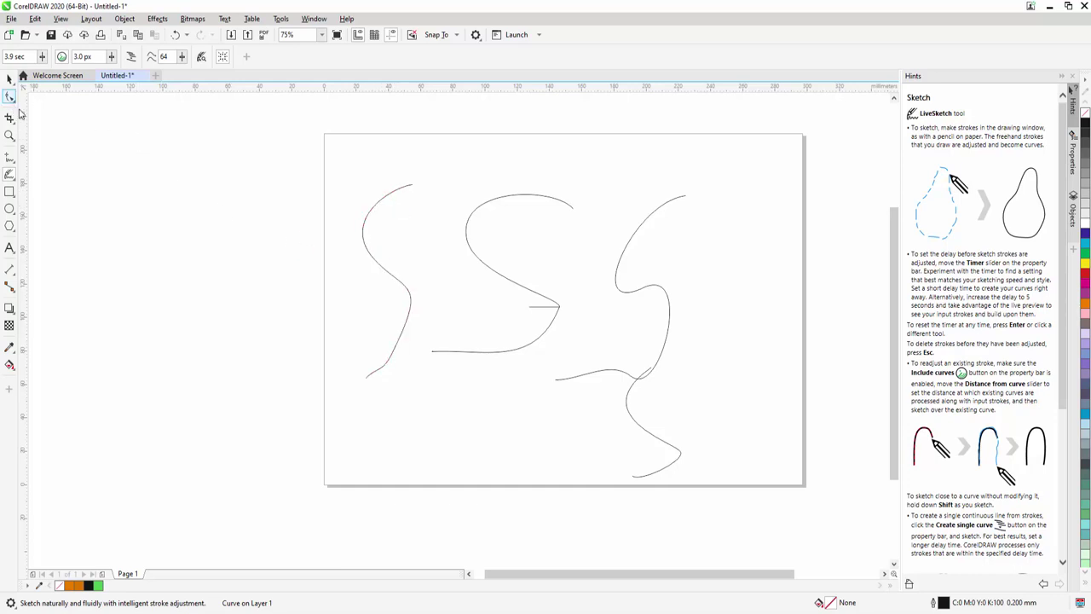
left_click(9, 96)
left_click_drag(382, 267, 458, 303)
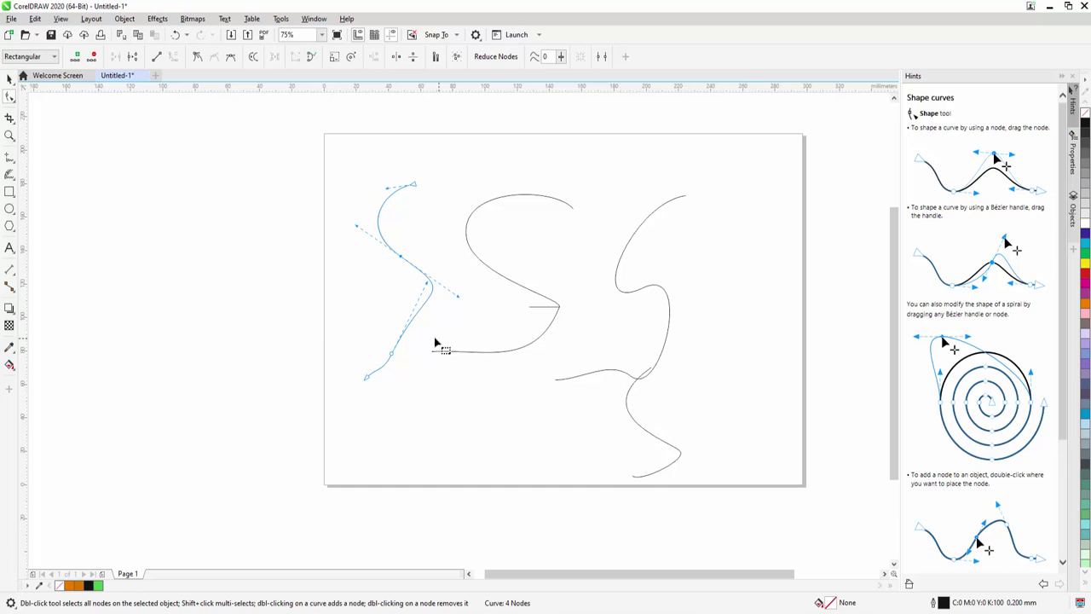
Delete all remaining curves from the page, including the small S-curve near its lower edge.
left_click(10, 79)
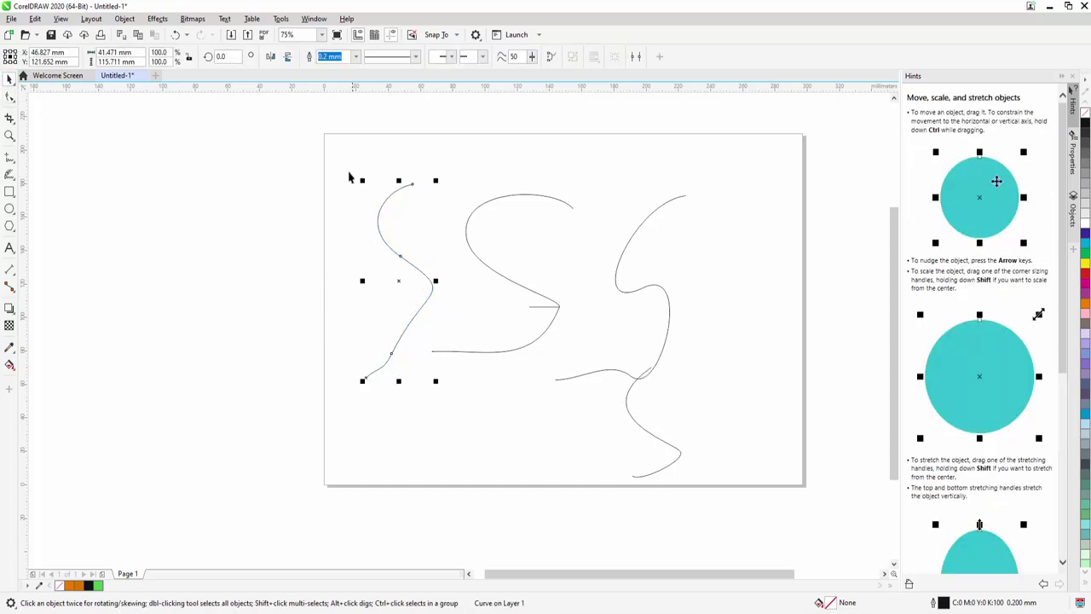
left_click_drag(338, 163, 752, 457)
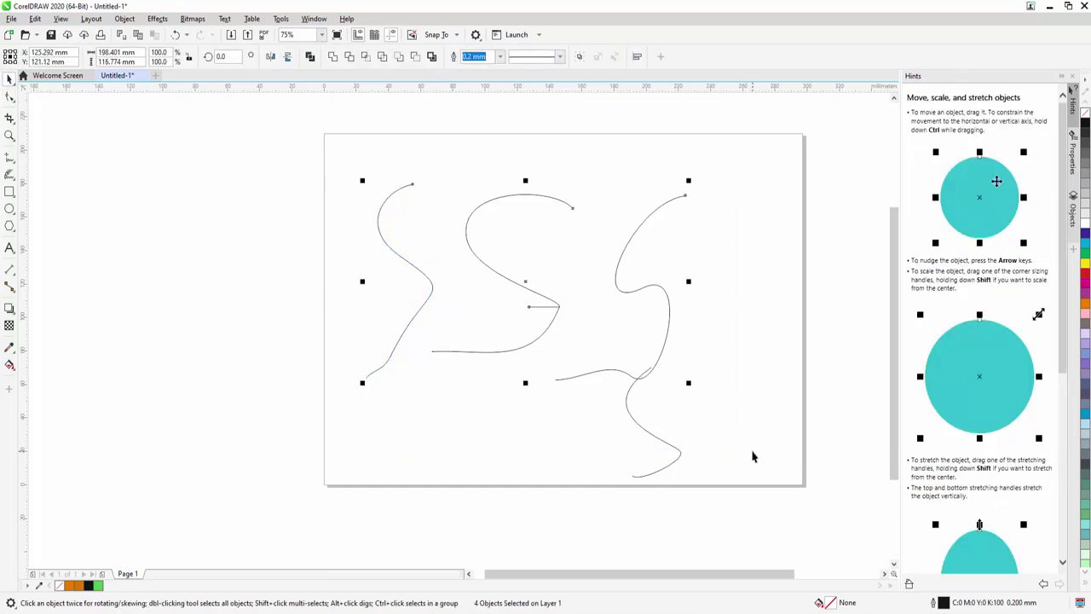
key("Delete")
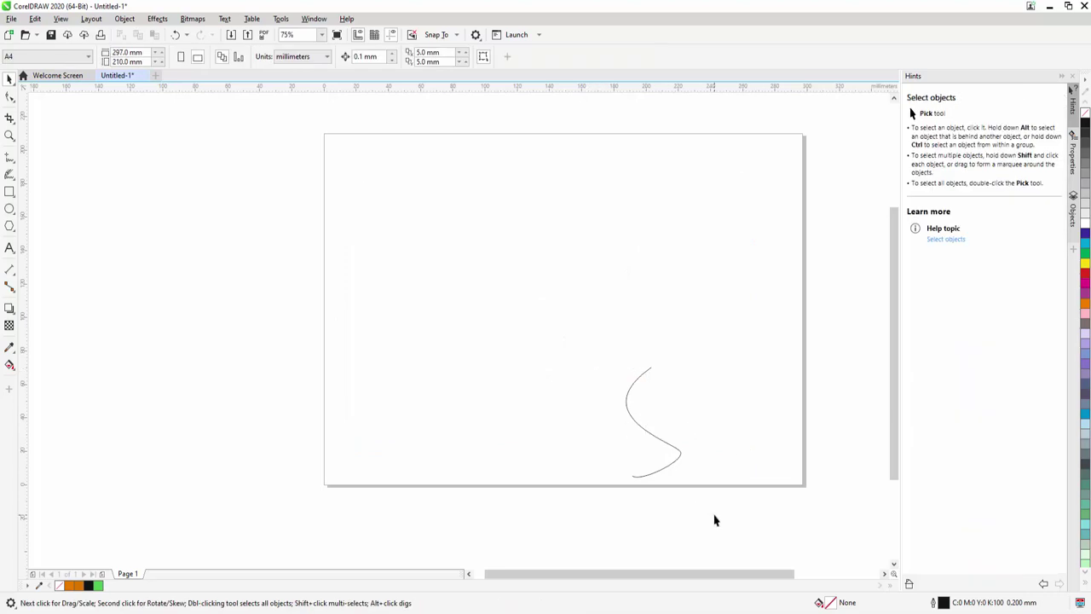
left_click(657, 441)
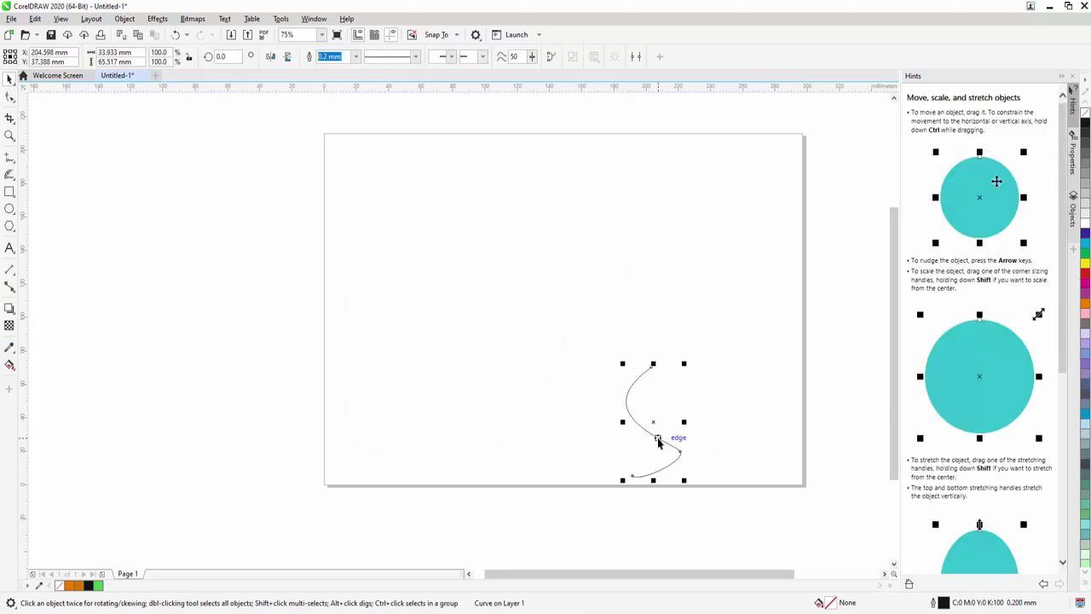
key("Delete")
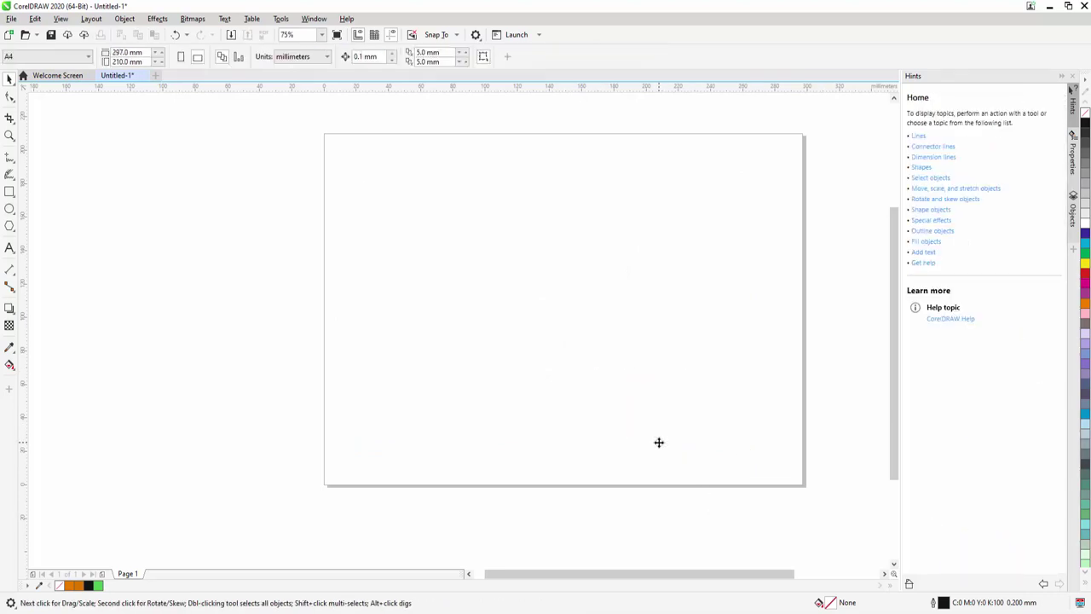
Draw a rectangle about 159 by 96 mm mid-page and a smaller one about 43 by 56 mm to its left.
left_click(9, 195)
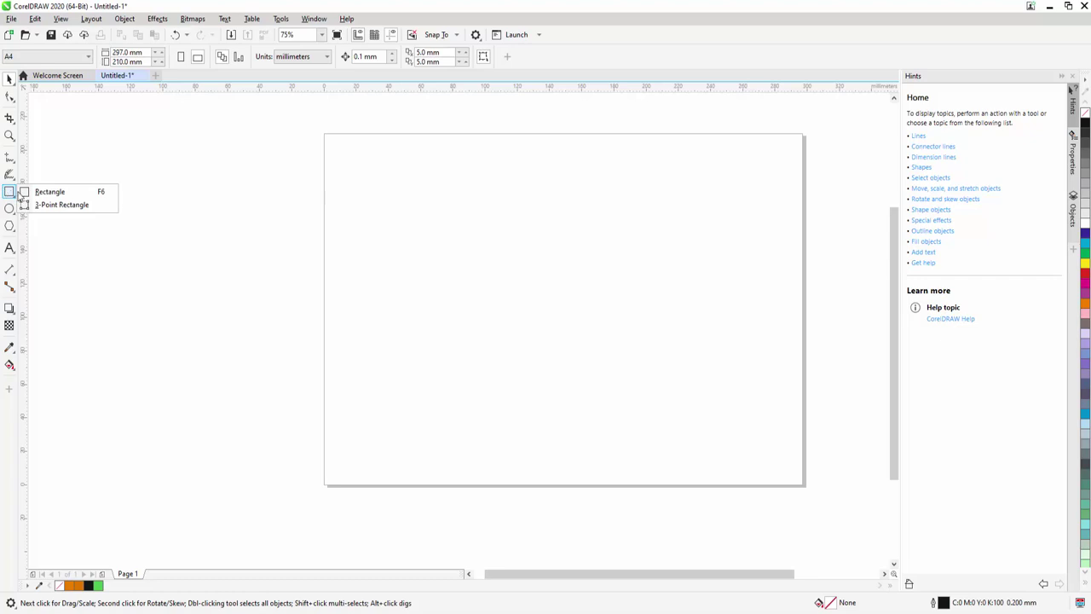
left_click(495, 244)
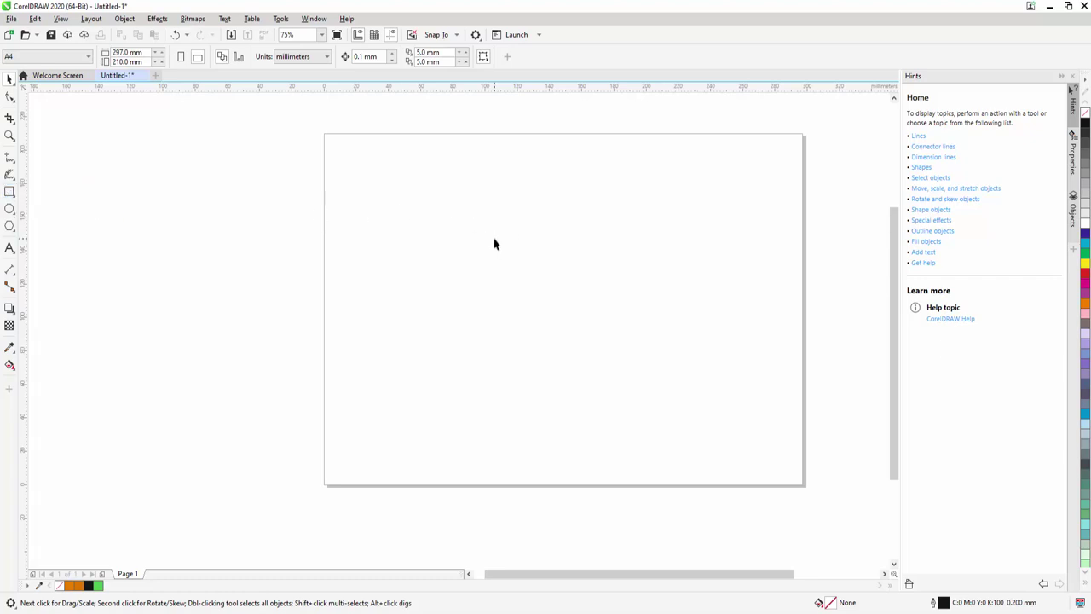
key("F6")
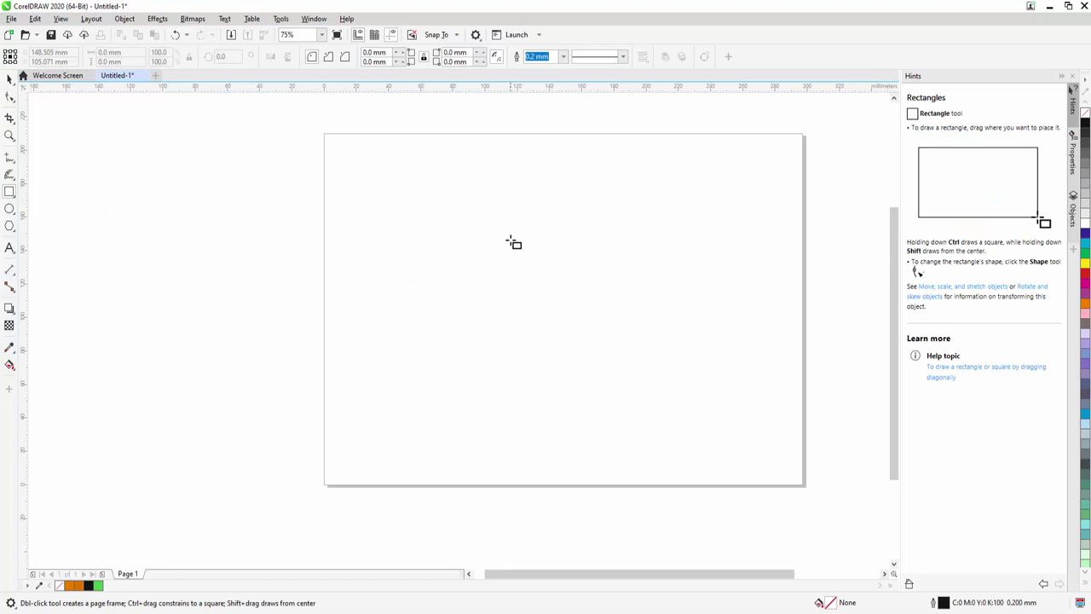
left_click_drag(454, 233, 444, 213)
left_click_drag(505, 288, 702, 373)
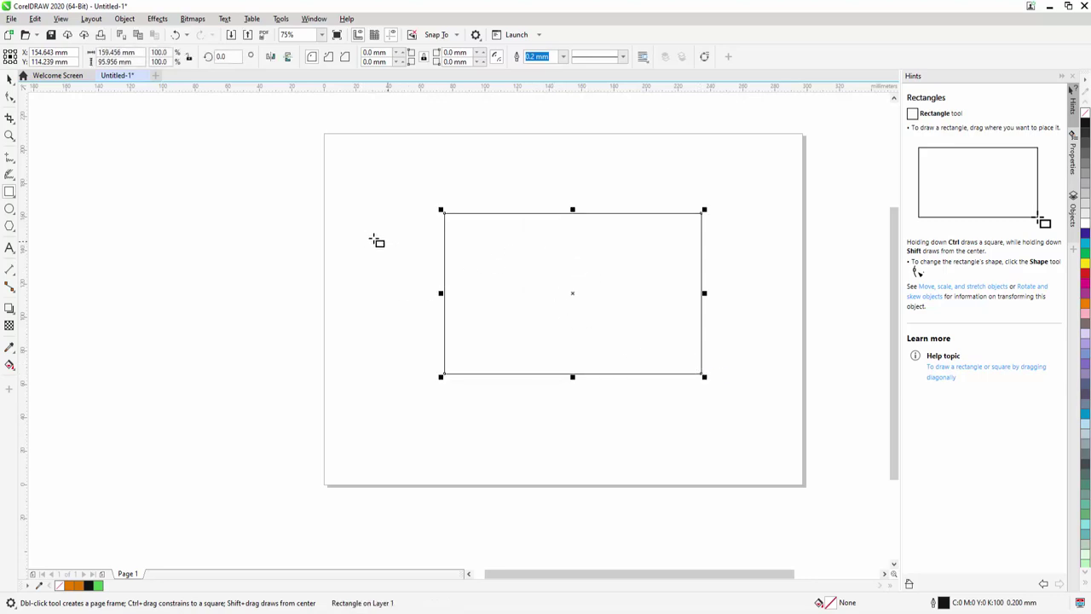
left_click_drag(359, 221, 431, 317)
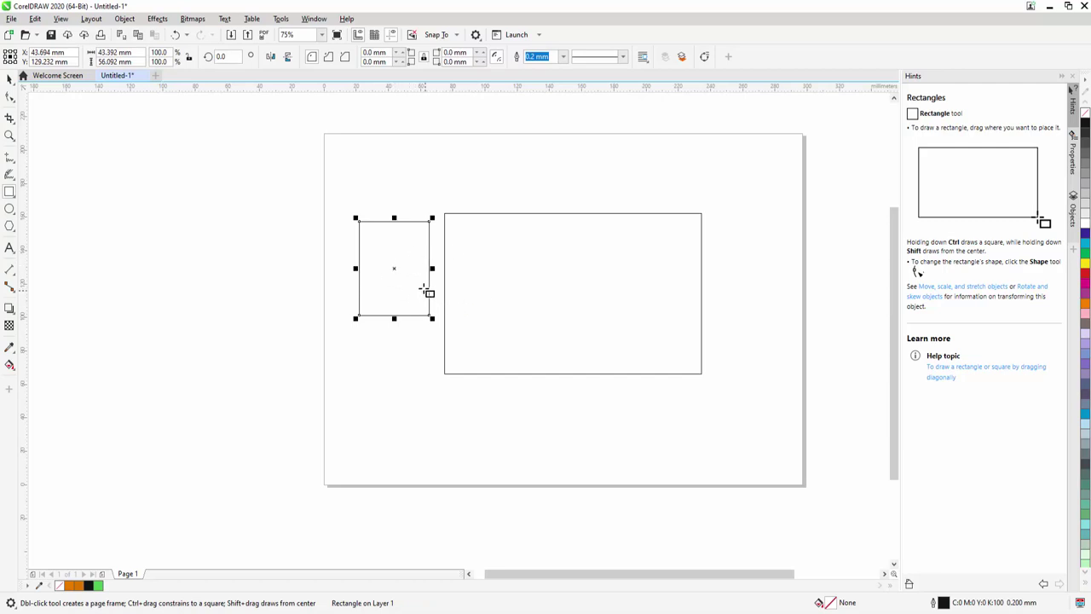
Draw a 3-Point Rectangle about 109 by 34 mm above the large rectangle and a tilted one crossing it at about 308°.
left_click(8, 195)
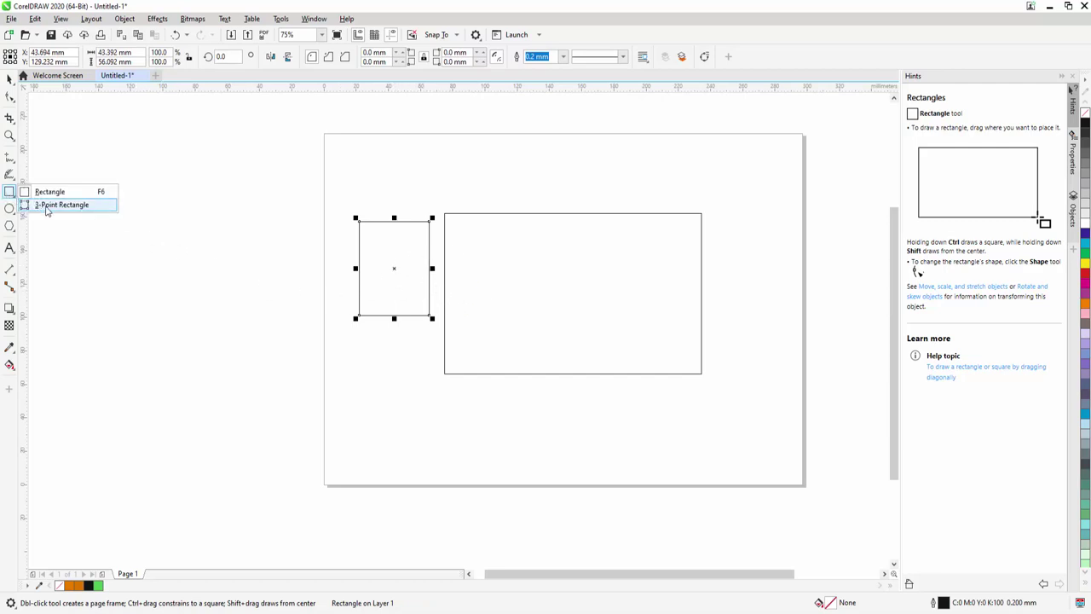
left_click(51, 205)
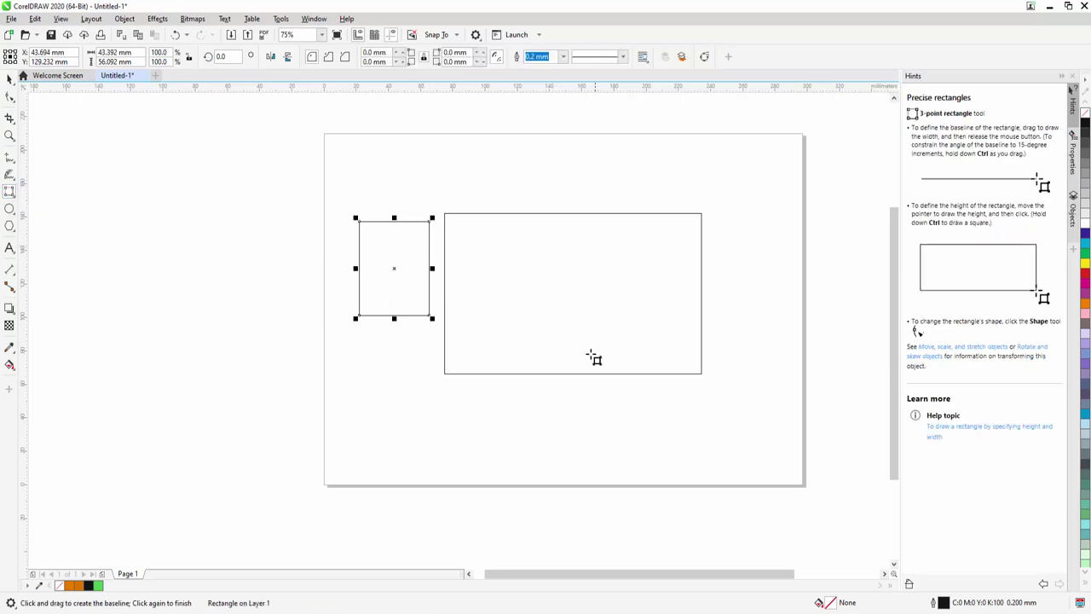
left_click_drag(535, 150, 382, 205)
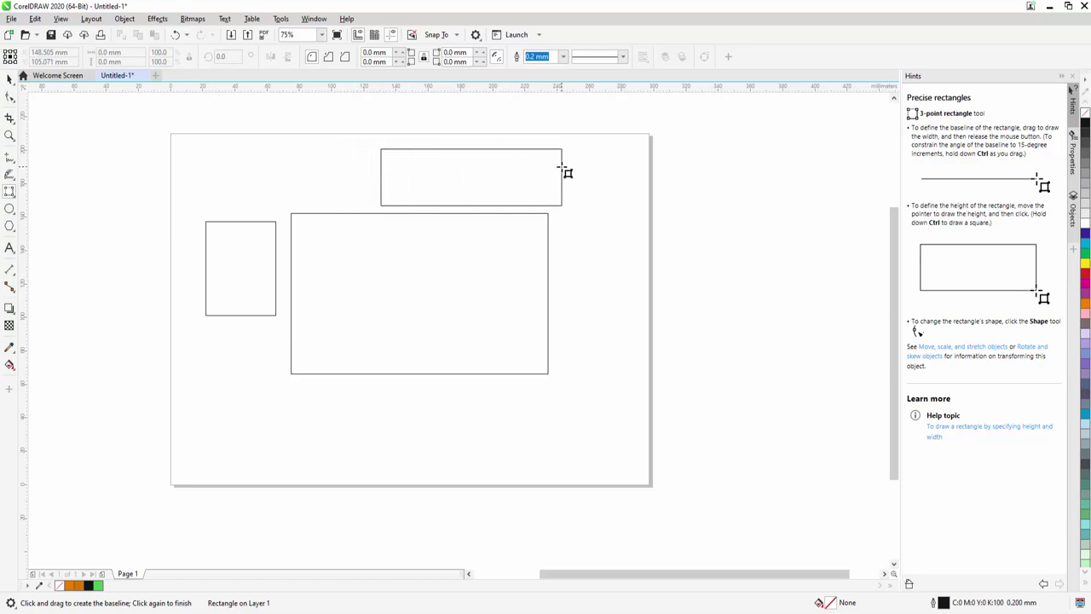
left_click(558, 172)
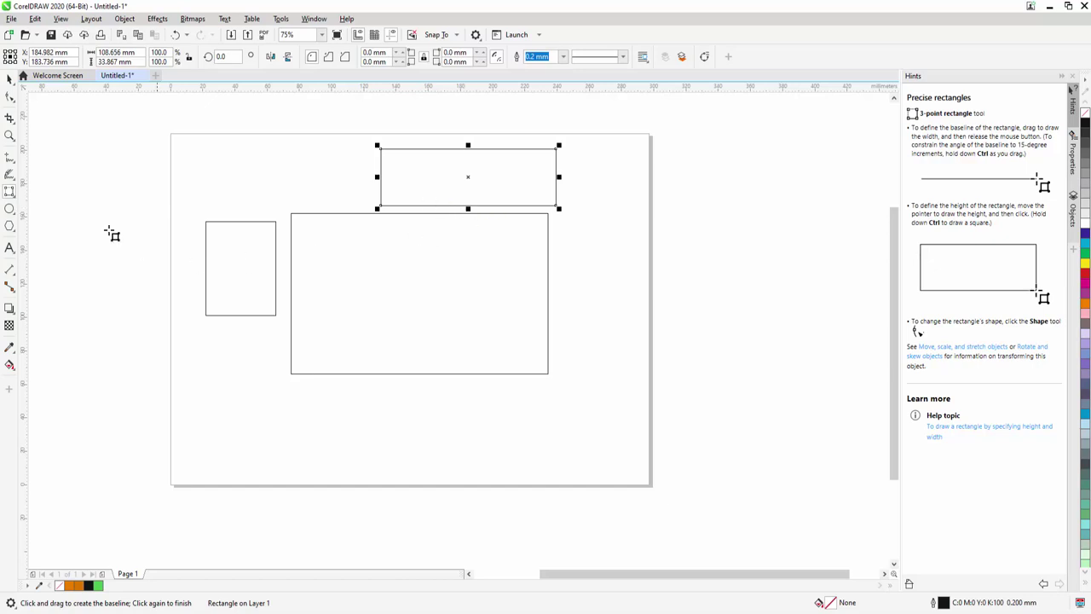
left_click_drag(329, 239, 493, 454)
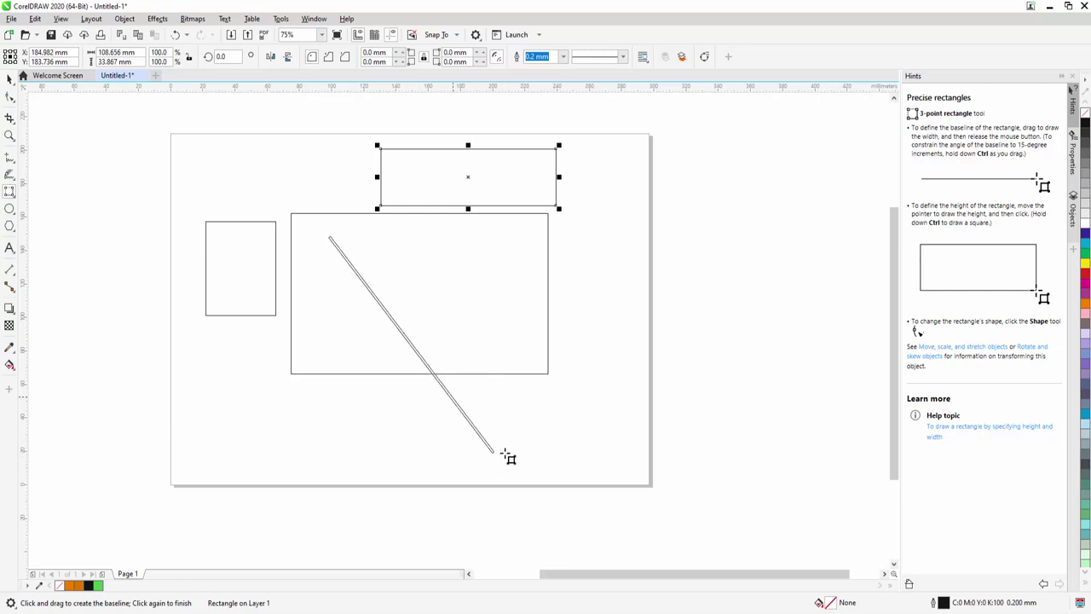
left_click(577, 320)
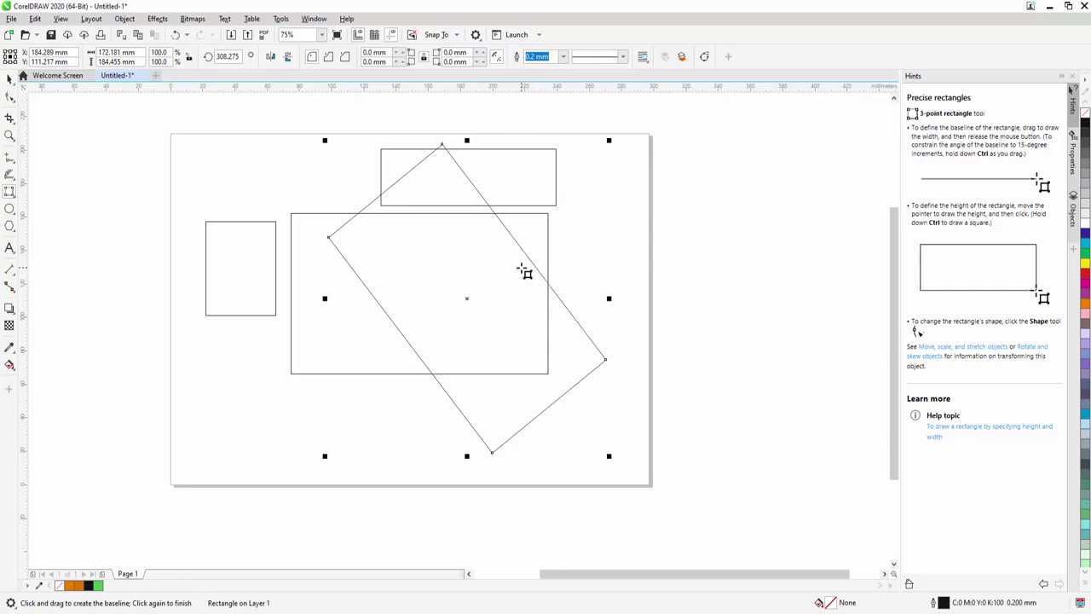
Undo the drawing of all four rectangles.
key("ctrl+z")
key("ctrl+z")
key("ctrl+z")
key("ctrl+z")
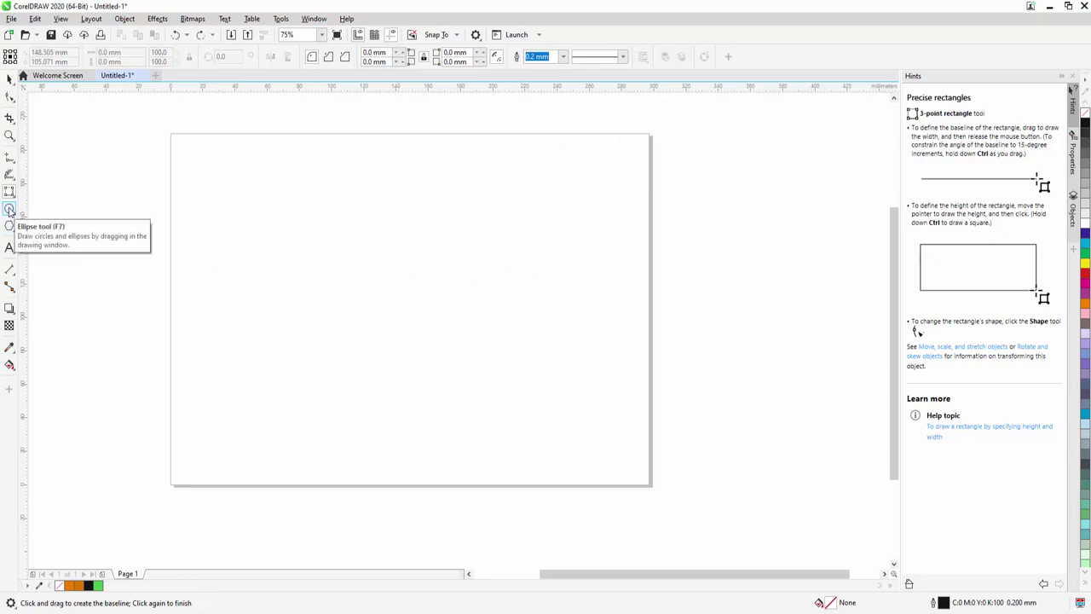
Draw a circle about 104 mm in diameter in the page's upper-left area with the Ellipse tool.
left_click(9, 210)
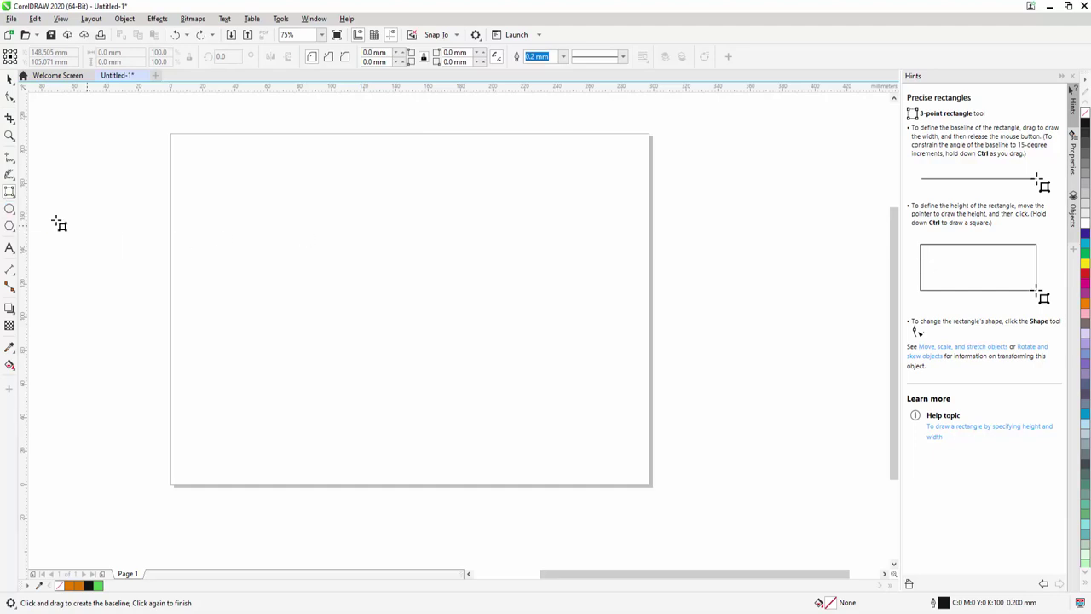
left_click(22, 214)
left_click_drag(258, 199, 328, 290)
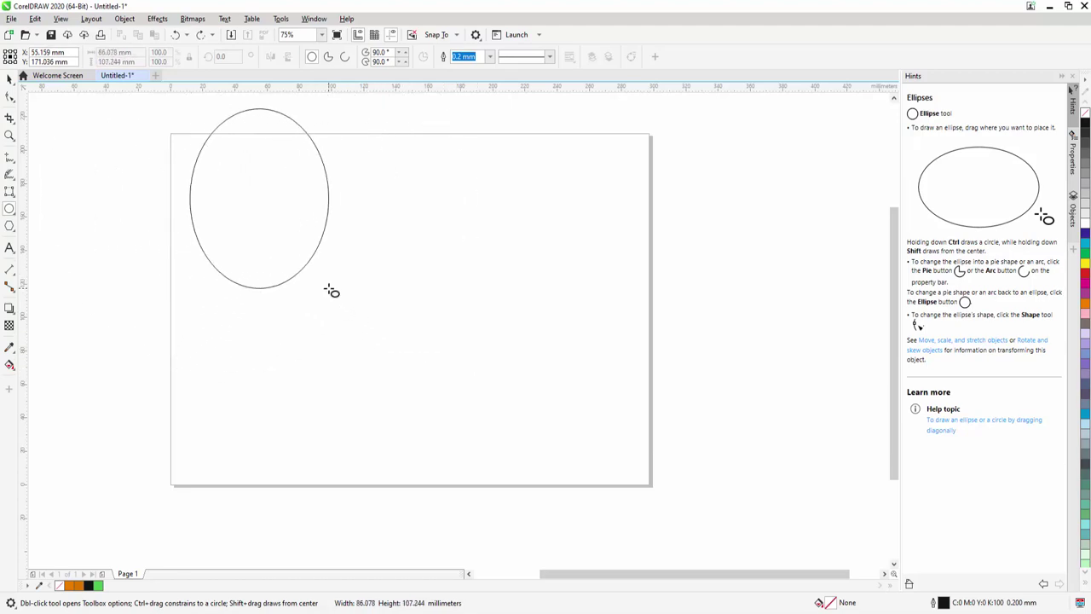
key("ctrl")
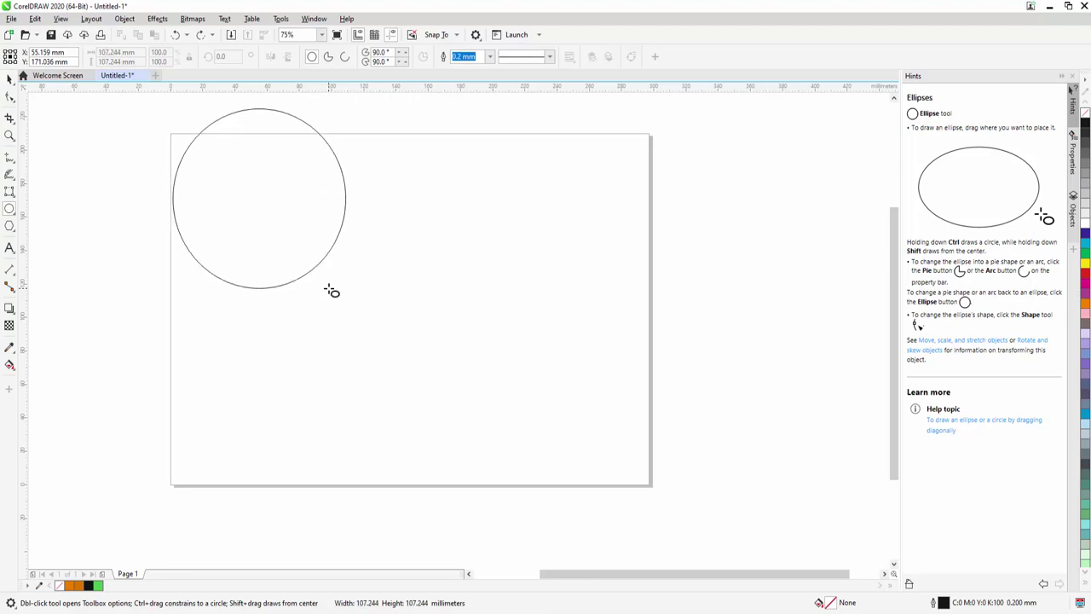
left_click_drag(331, 291, 424, 349)
key("ctrl")
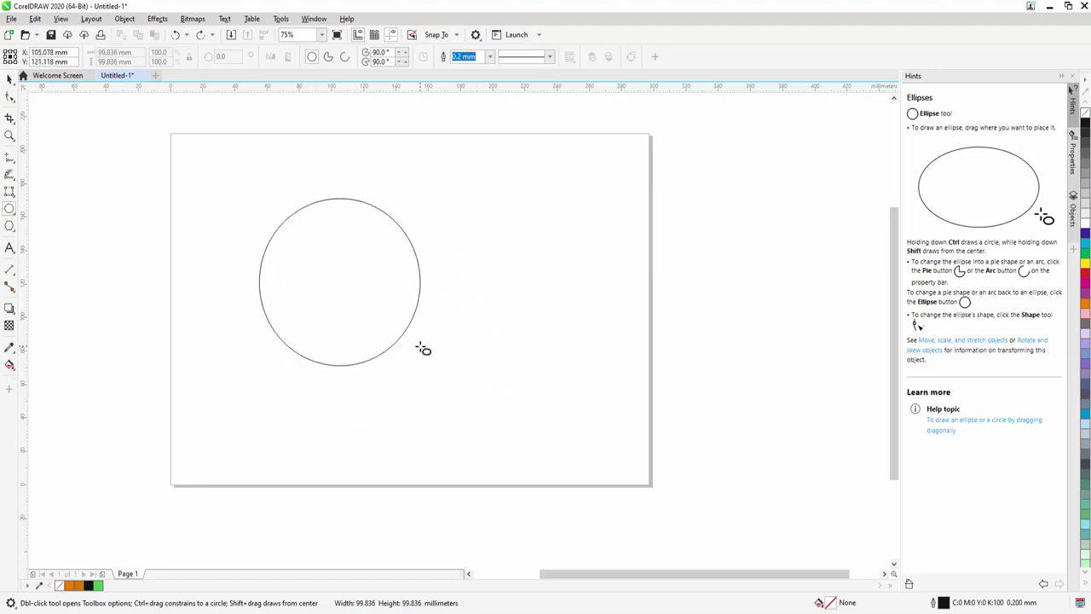
mouse_move(424, 349)
left_mouse_down()
mouse_move(356, 285)
mouse_move(431, 366)
mouse_move(334, 286)
mouse_move(469, 312)
mouse_move(392, 341)
mouse_move(307, 259)
left_mouse_up()
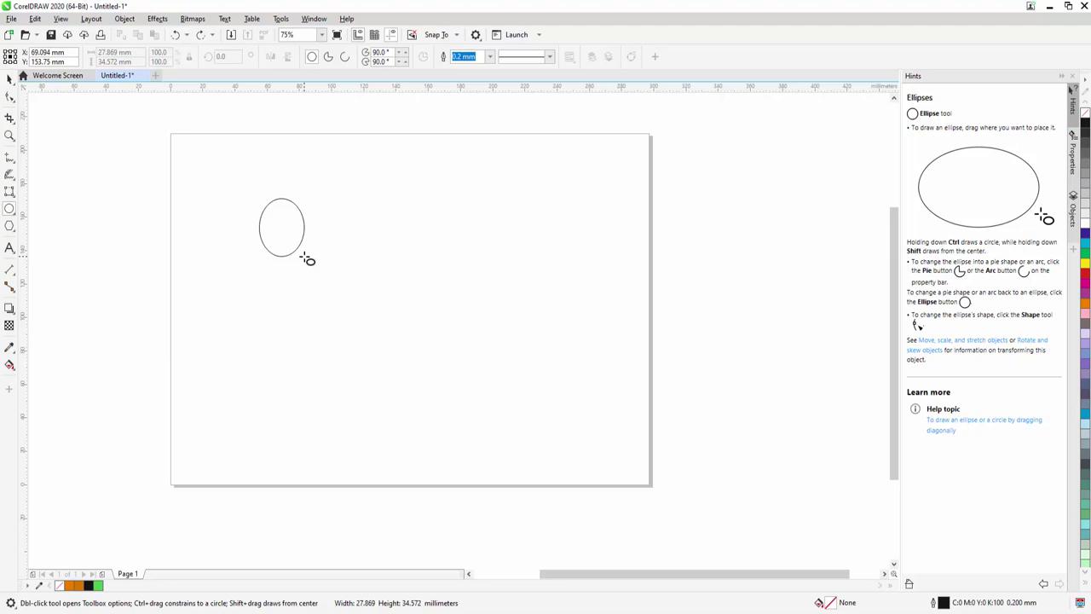
mouse_move(308, 259)
left_mouse_down()
mouse_move(442, 436)
mouse_move(330, 327)
mouse_move(439, 461)
mouse_move(412, 442)
mouse_move(378, 376)
left_mouse_up()
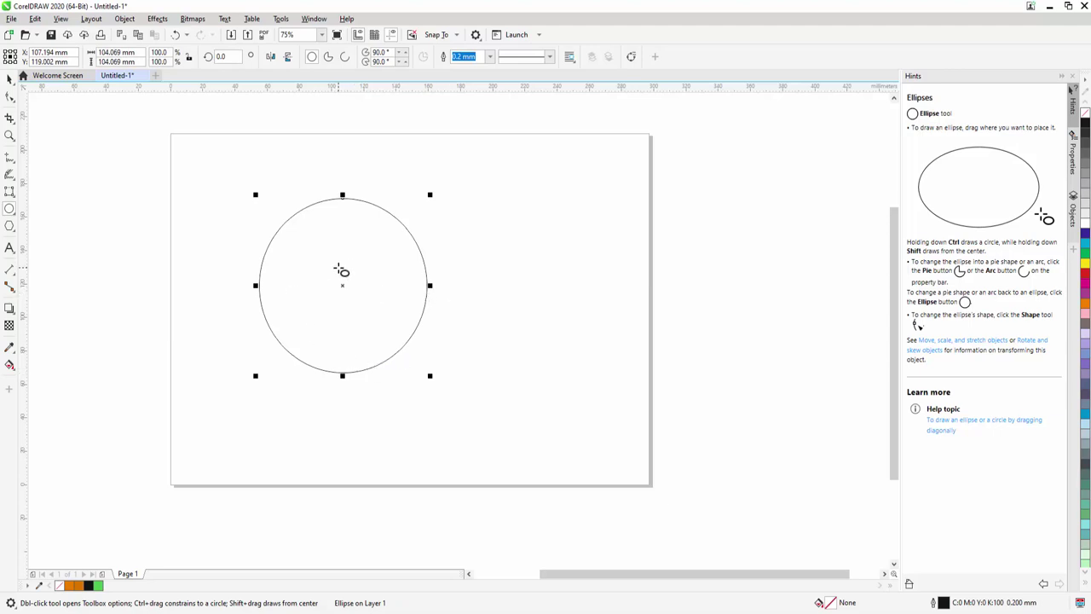
Turn the circle into a pie shape and set its starting angle to 33°.
left_click(328, 57)
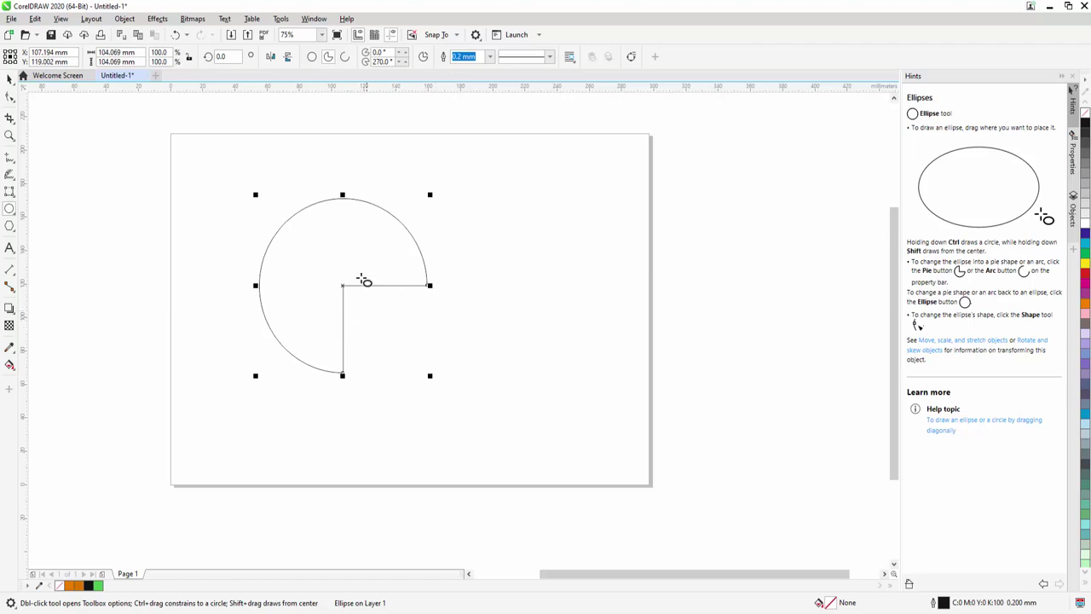
left_click(406, 53)
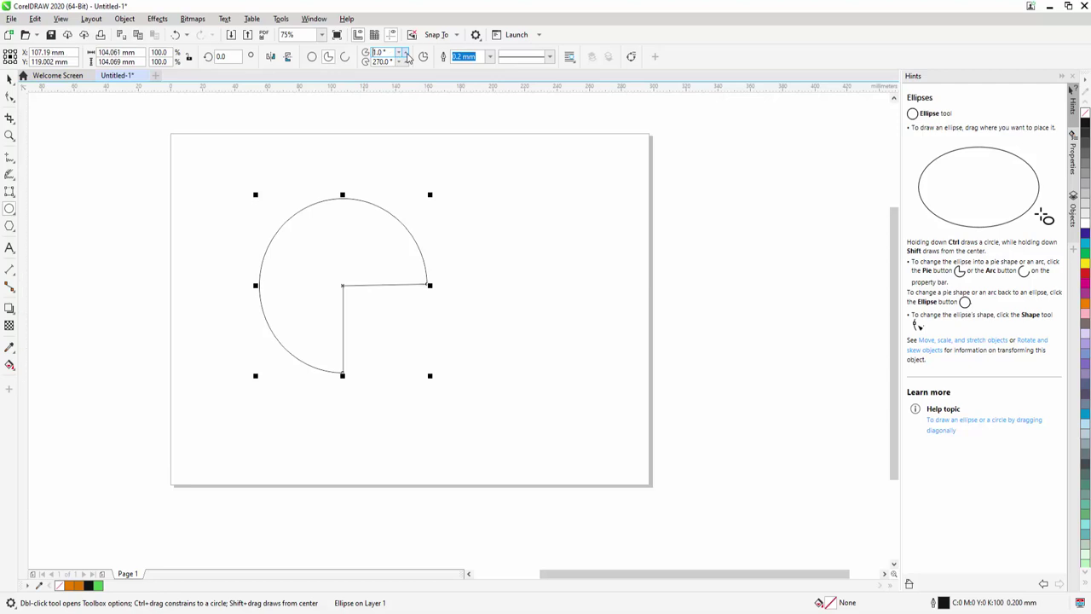
left_click(407, 53)
left_click(406, 53)
left_click(407, 53)
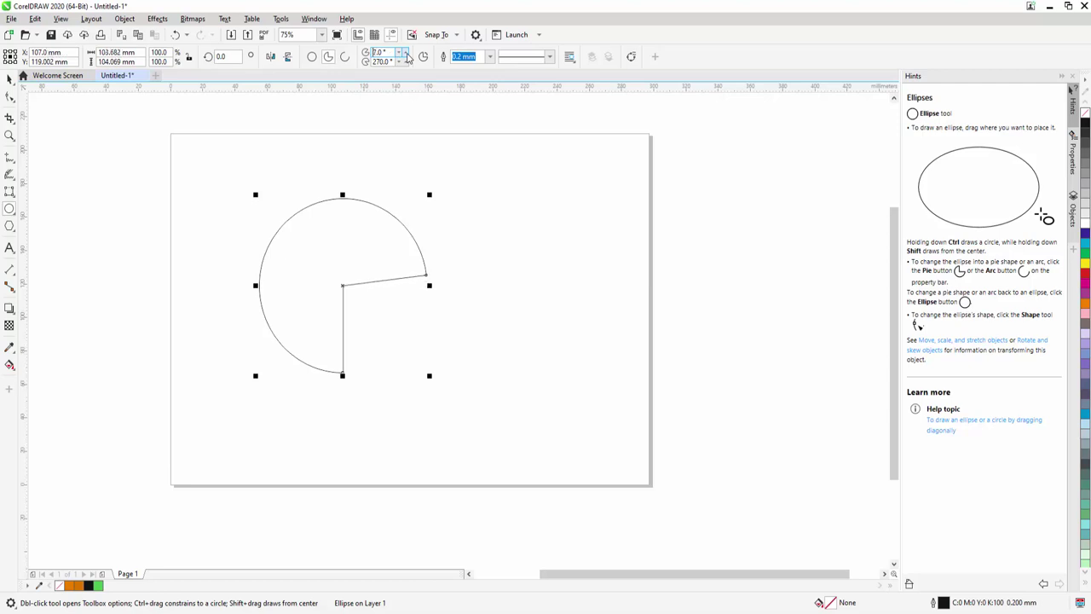
left_click(407, 53)
left_click(407, 53)
left_click(406, 53)
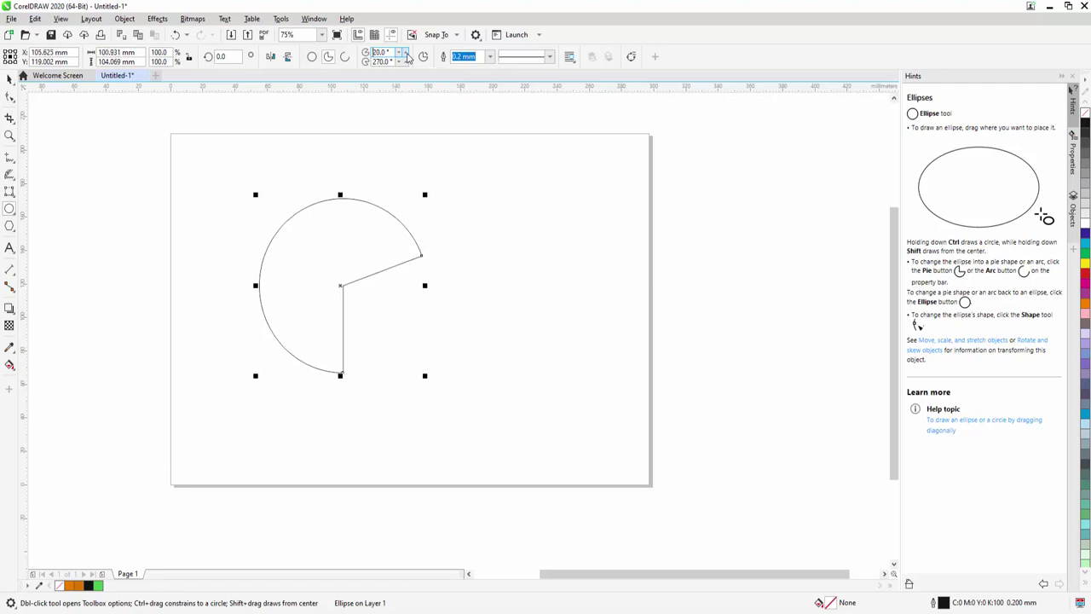
left_click(407, 53)
left_click(407, 53)
left_click(407, 53)
left_click(407, 53)
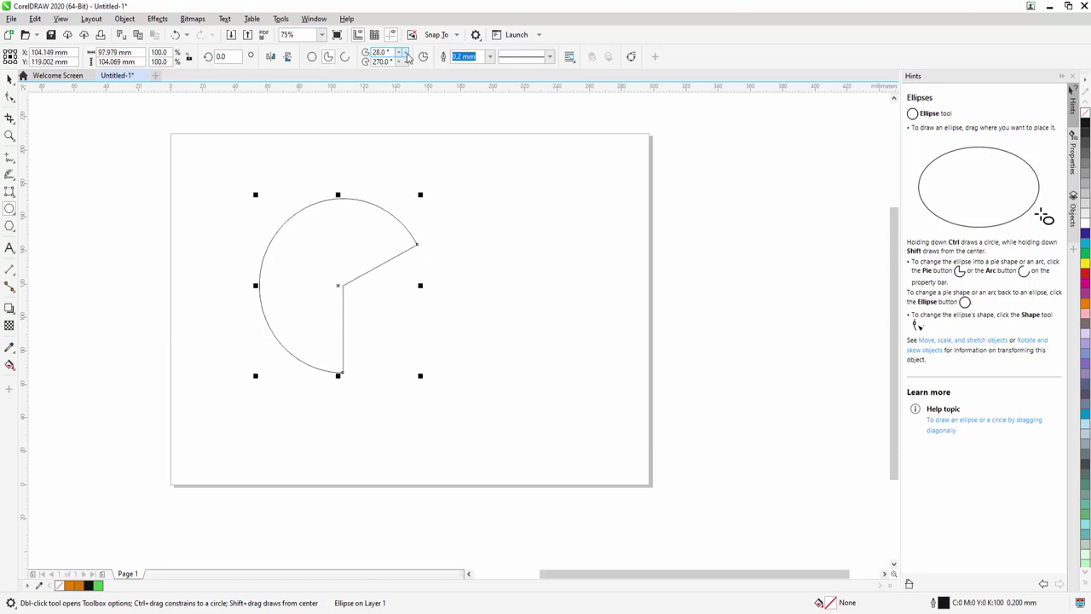
left_click(406, 53)
left_click(406, 53)
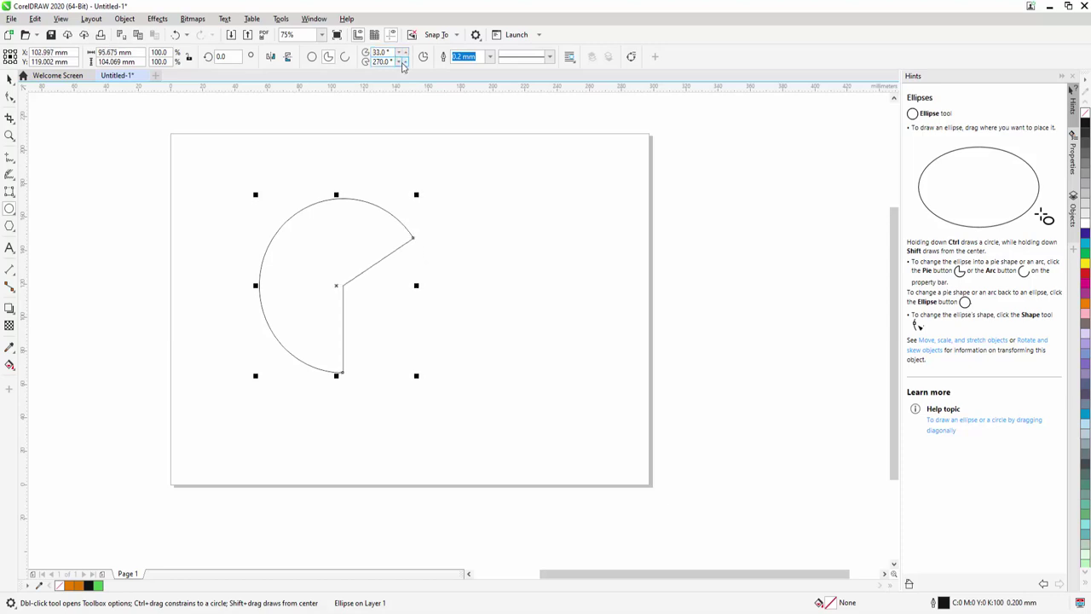
Set the pie shape's ending angle to 294°.
left_click(404, 63)
left_click(404, 63)
left_click(404, 63)
left_click(404, 63)
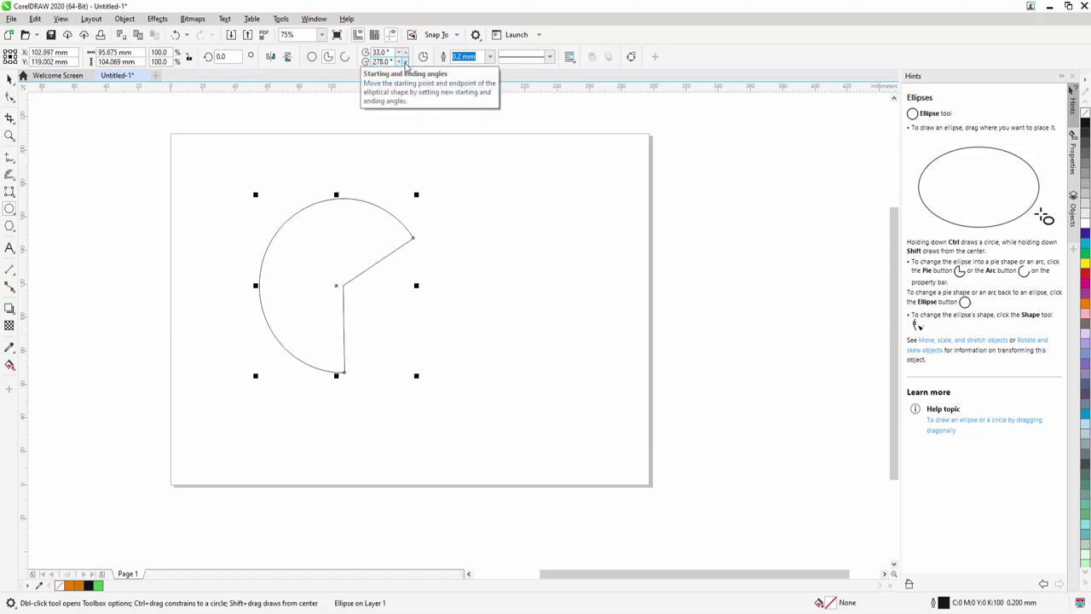
left_click(405, 64)
left_click(405, 63)
left_click(405, 63)
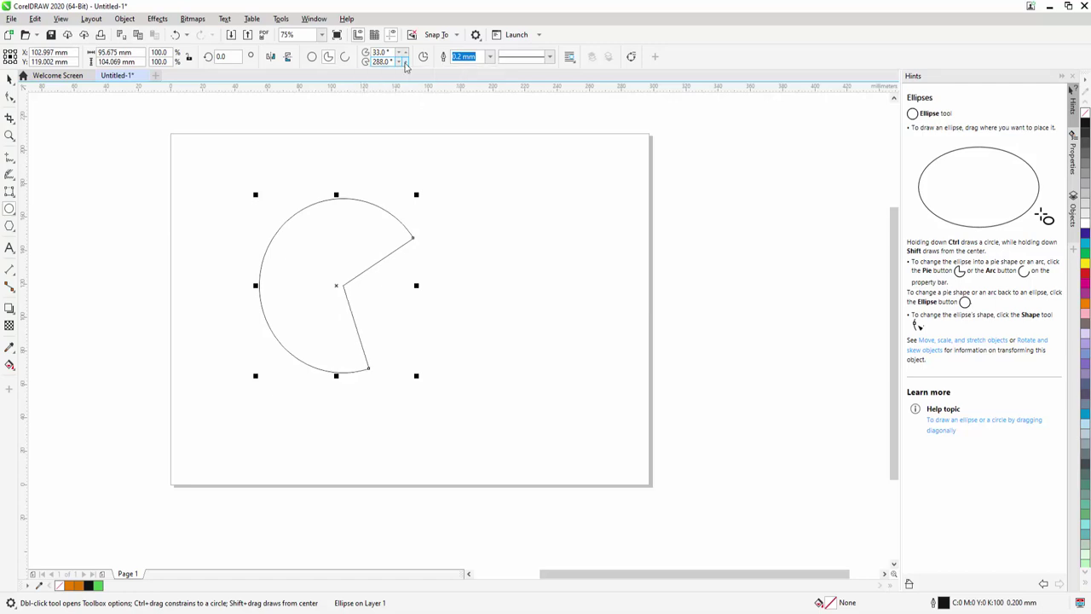
left_click(405, 63)
left_click(405, 63)
left_click(405, 64)
left_click(405, 63)
left_click(405, 64)
left_click(405, 63)
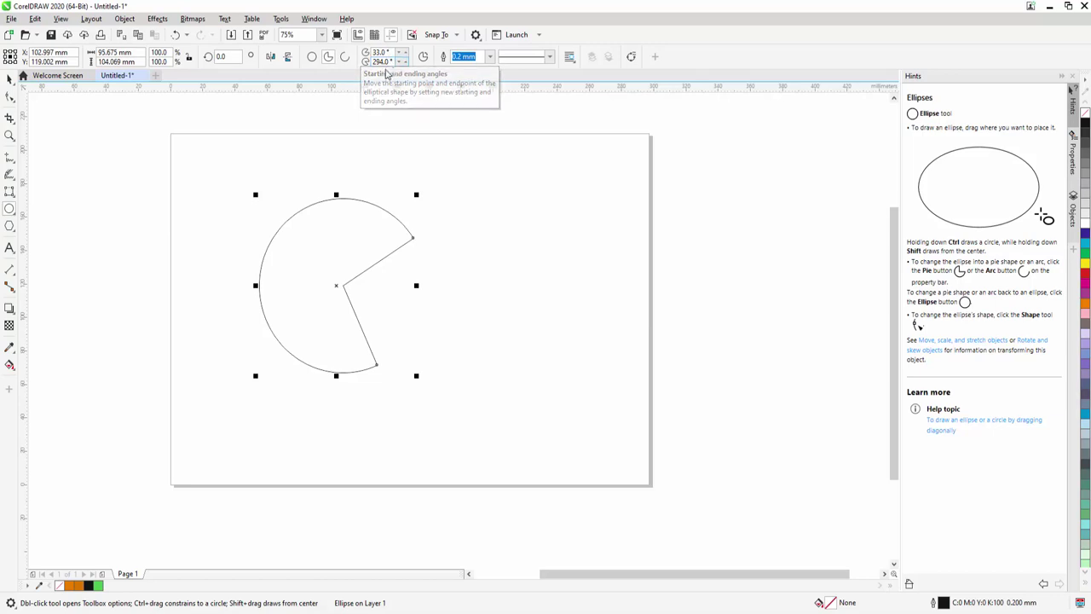
Give the pie shape a 2.0 mm outline and a dark blue fill (C100 M100 Y0 K0).
left_click(490, 57)
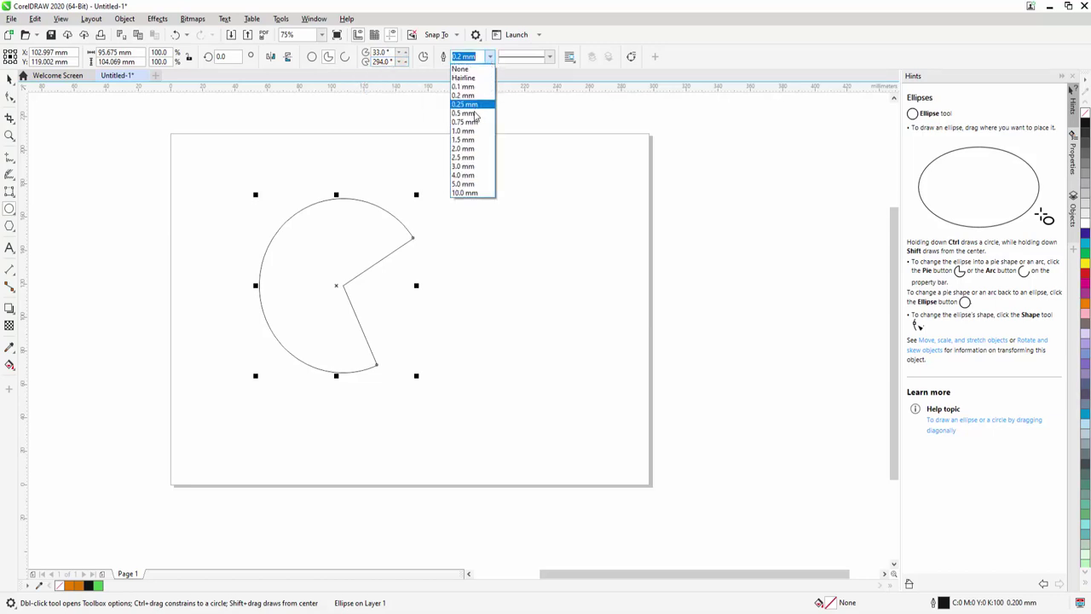
left_click(466, 150)
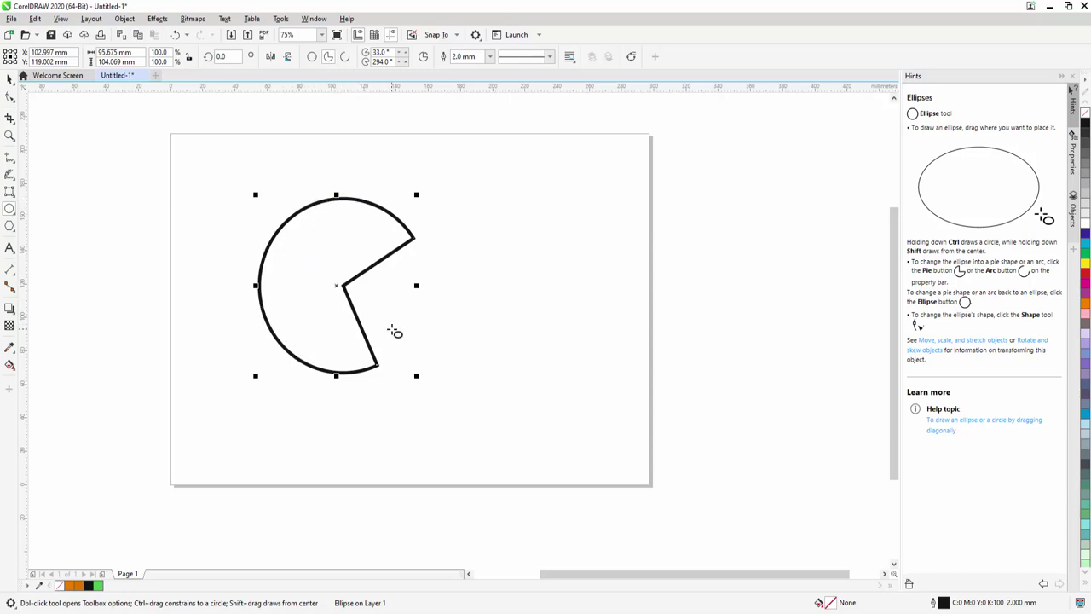
left_click(1084, 266)
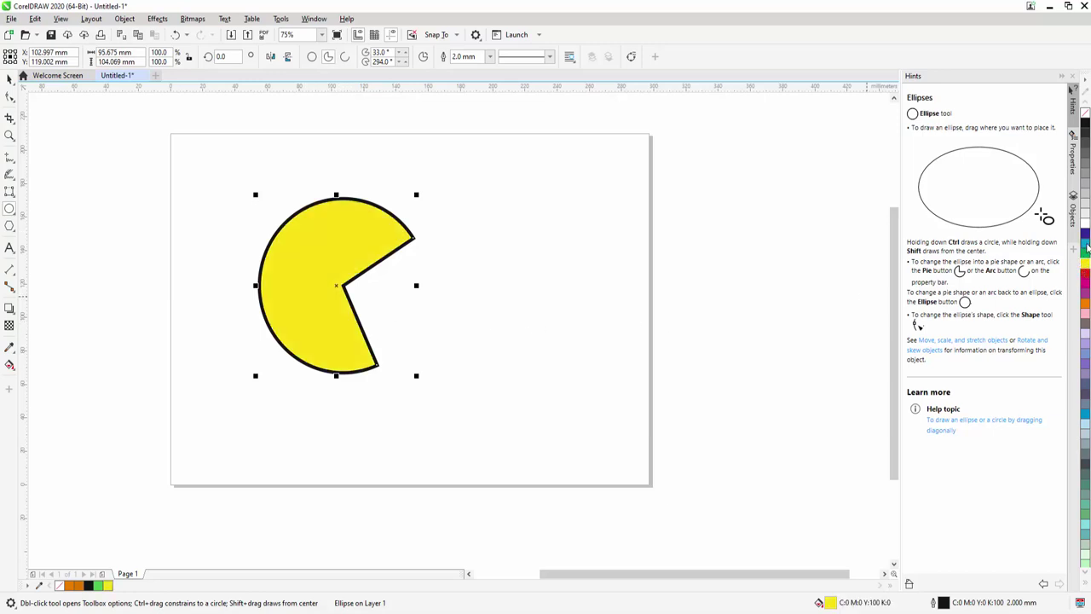
left_click(1085, 237)
left_click(1086, 233)
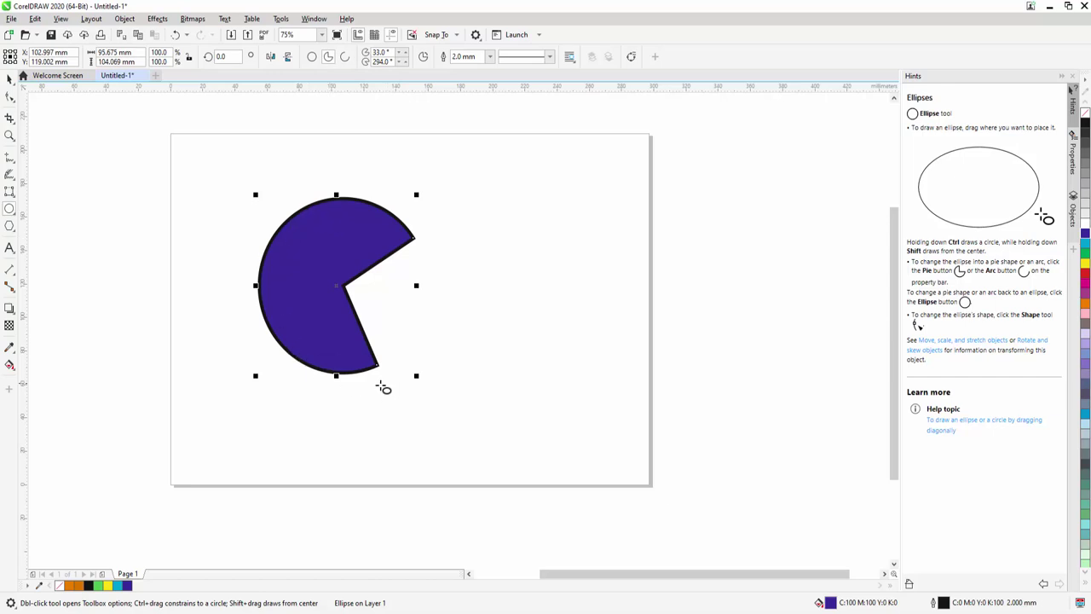
Convert the blue pie into an arc with an ending angle of 296°, and delete it.
left_click(346, 56)
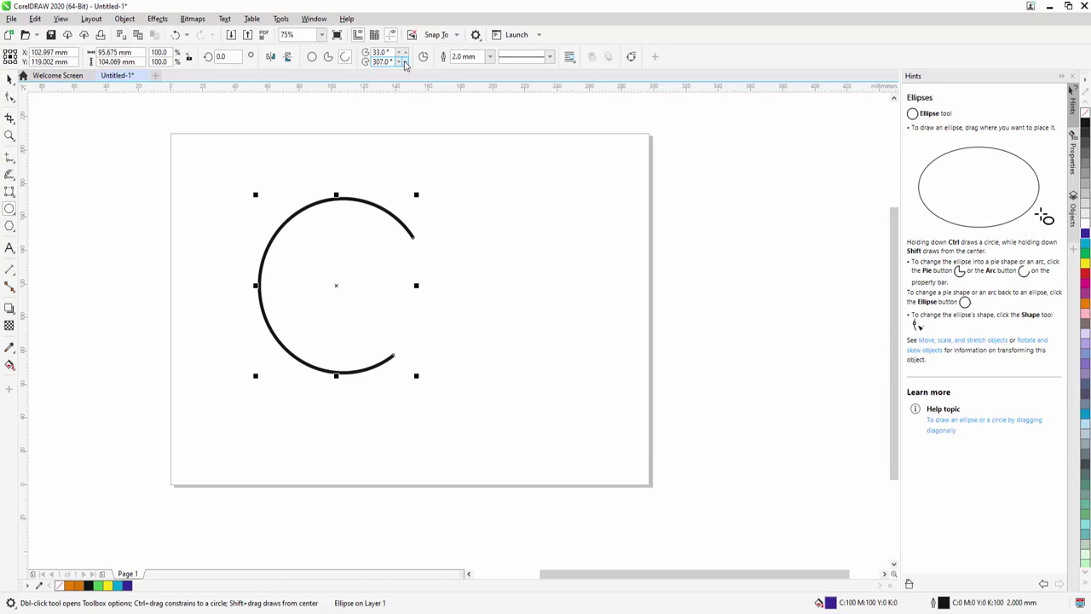
left_click(405, 64)
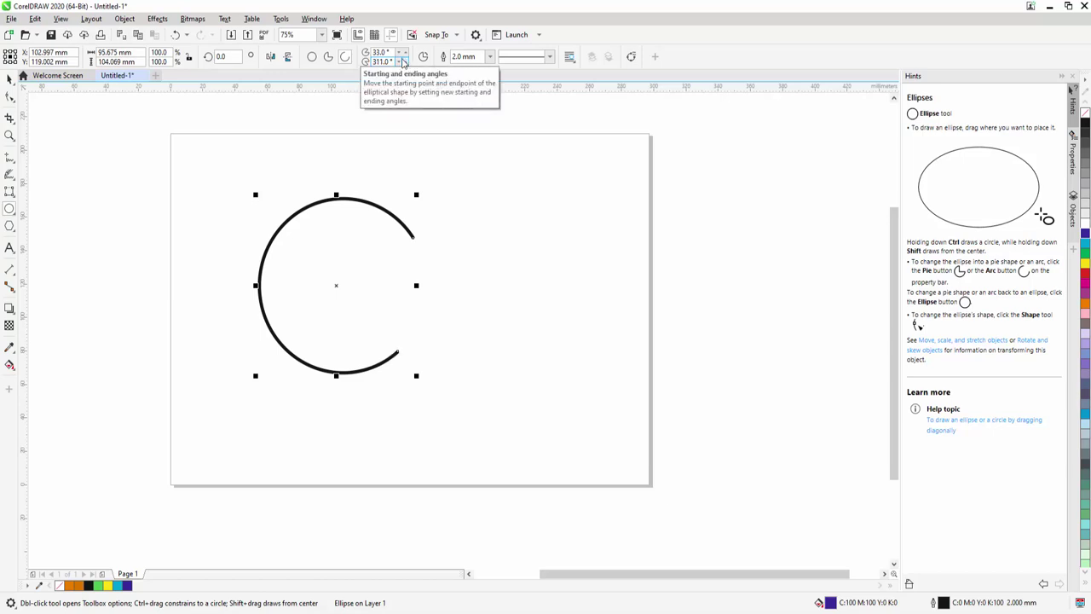
left_click(402, 65)
double_click(399, 64)
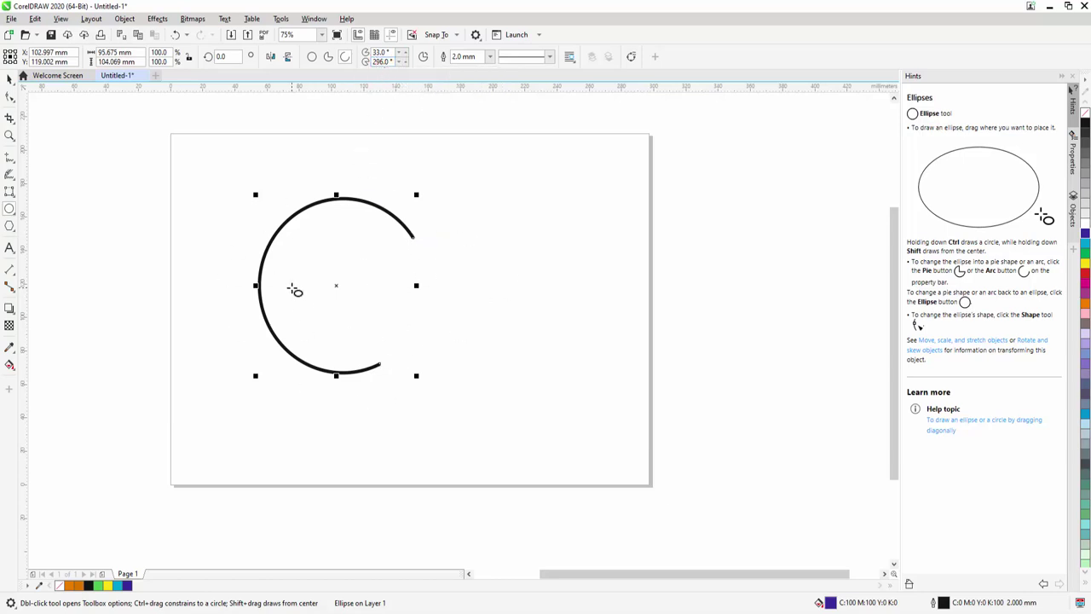
key("Delete")
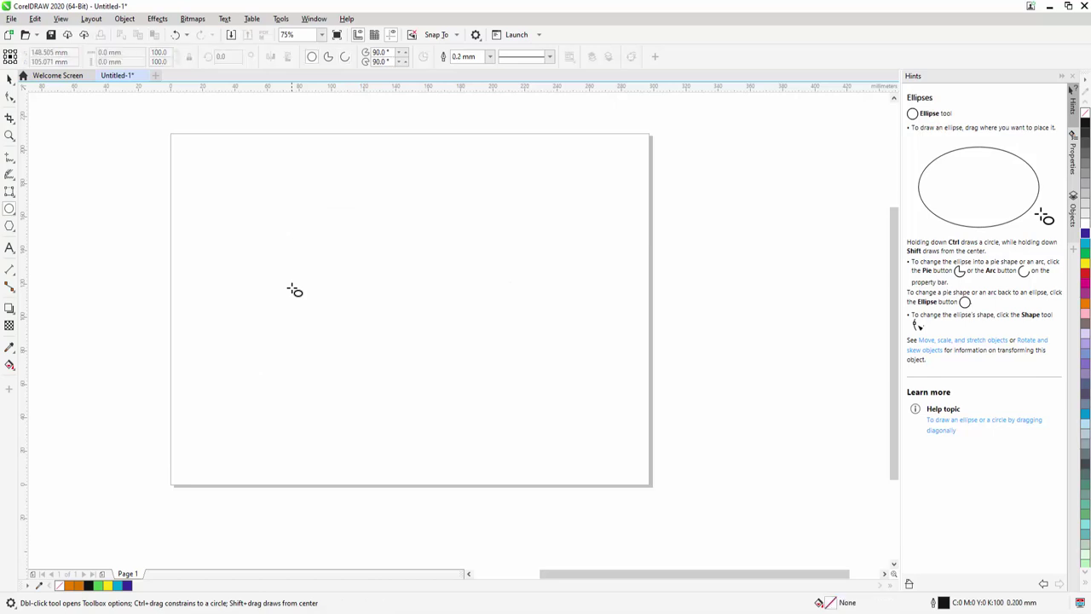
Draw a tilted 3-Point Ellipse about 108 by 116 mm overall at about 311° mid-page, and delete it.
left_click(10, 214)
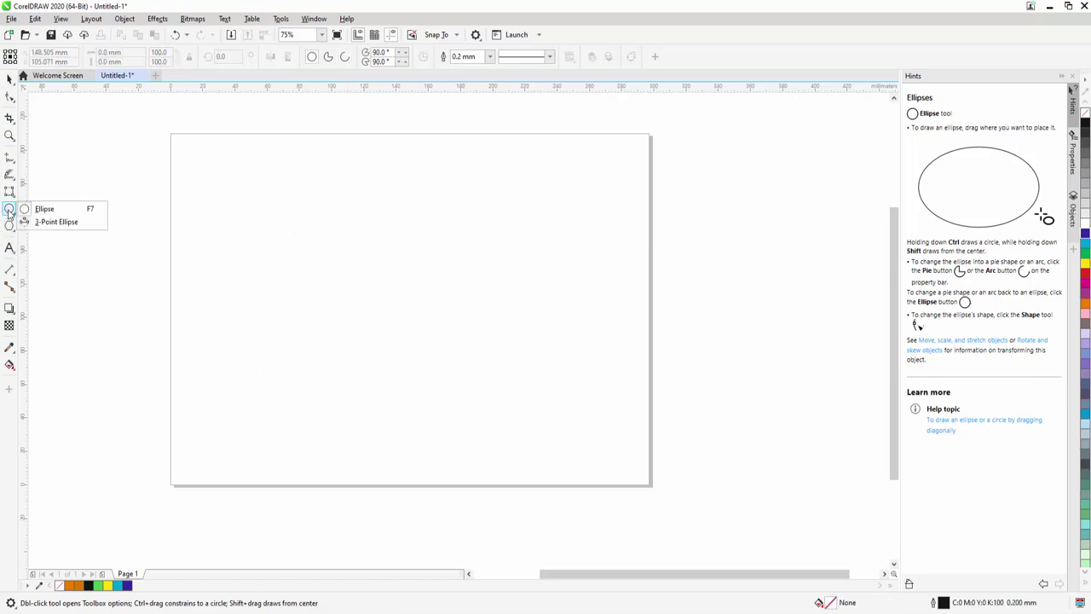
left_click(53, 222)
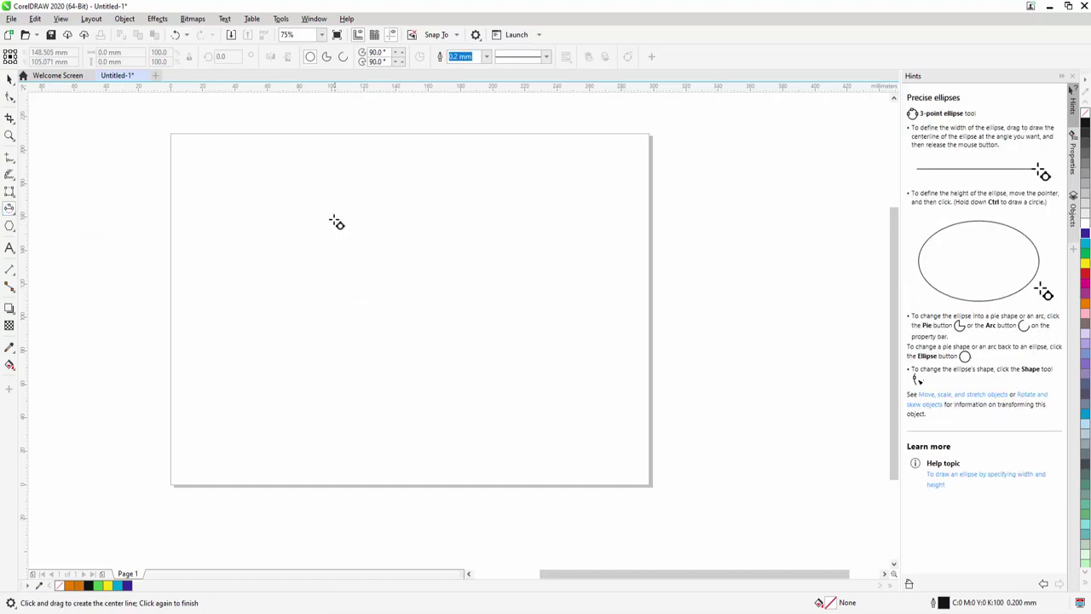
left_click_drag(334, 213, 479, 385)
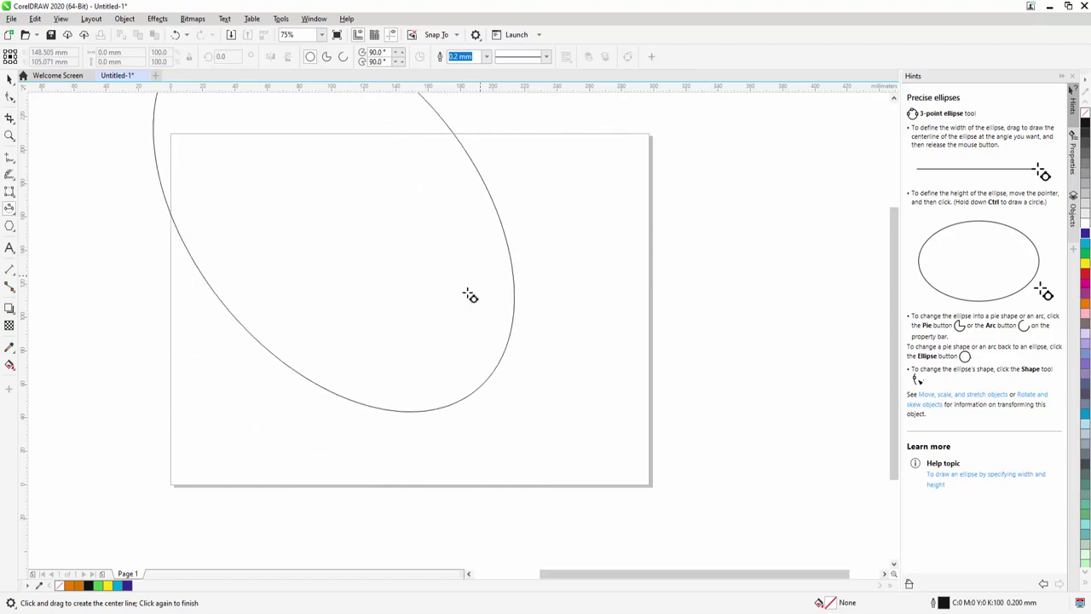
left_click(487, 282)
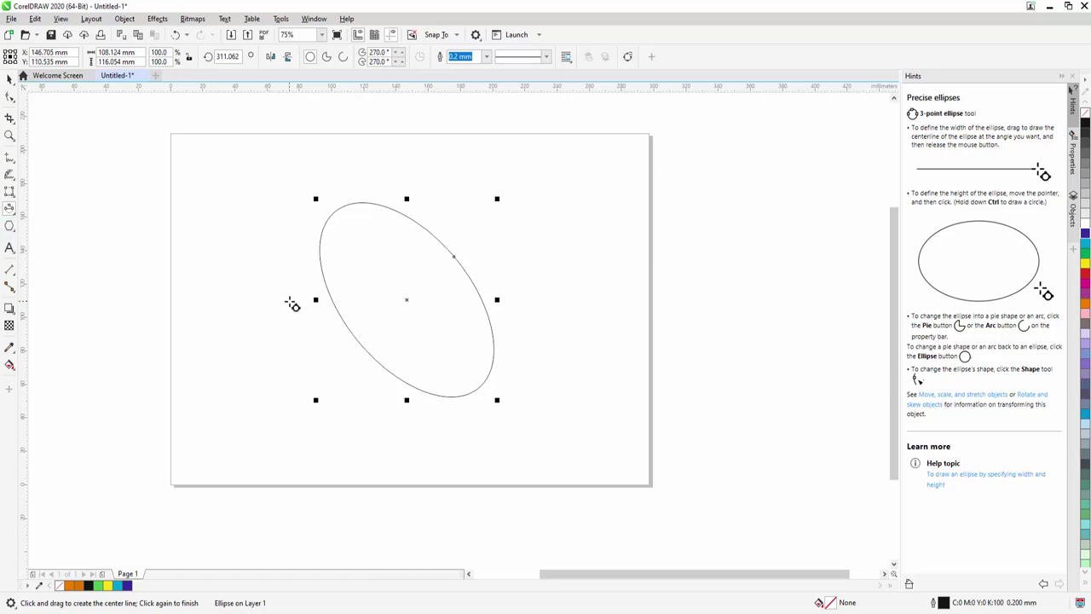
key("Delete")
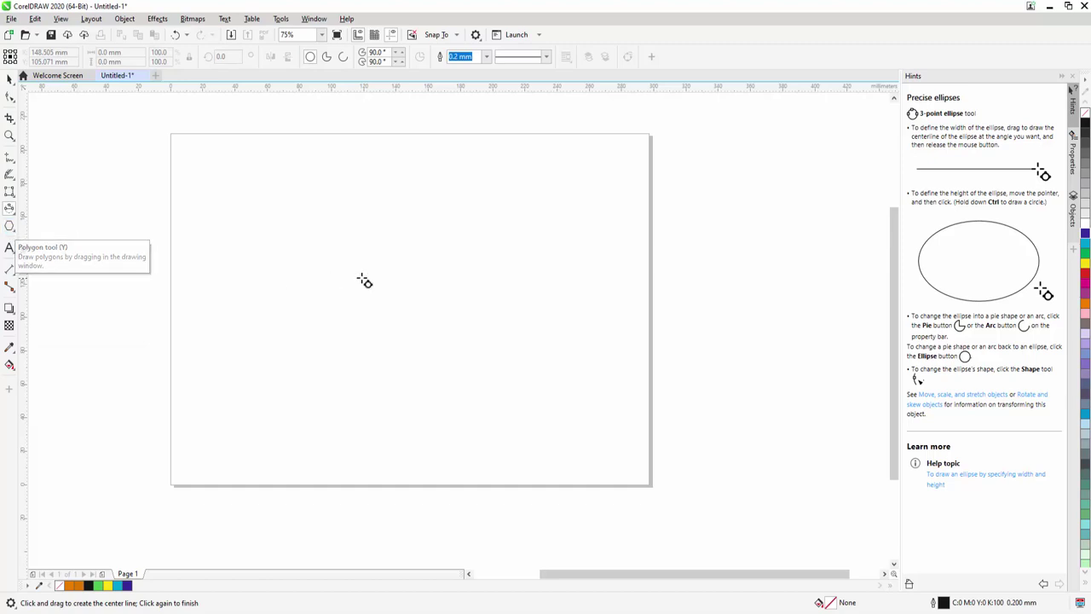
Draw a nearly circular 3-Point Ellipse about 102 by 102 mm with a red fill and a 2.5 mm outline.
left_click_drag(326, 206, 418, 351)
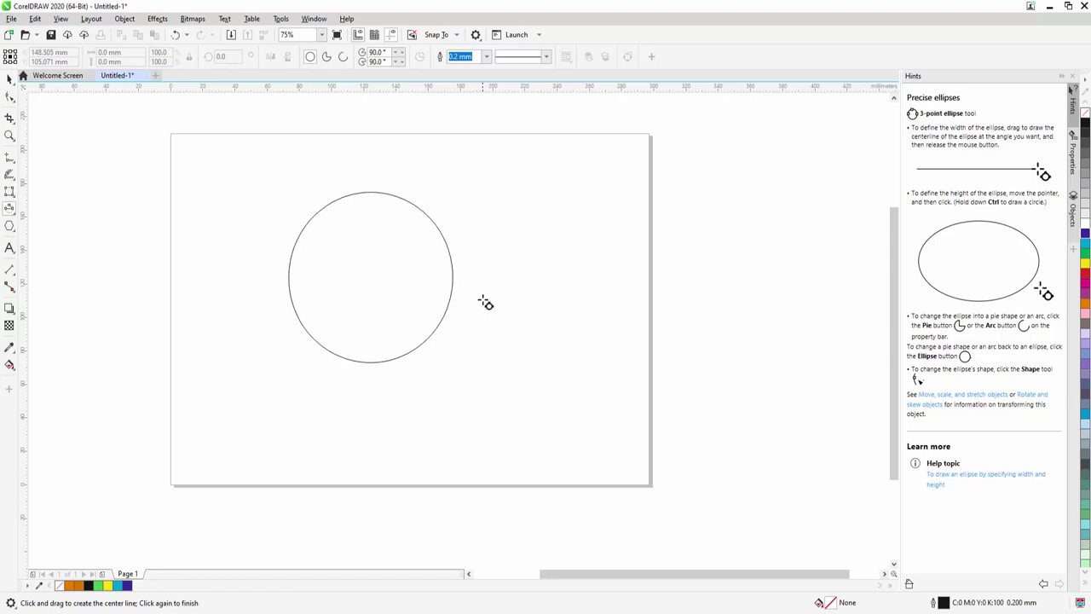
left_click(484, 304)
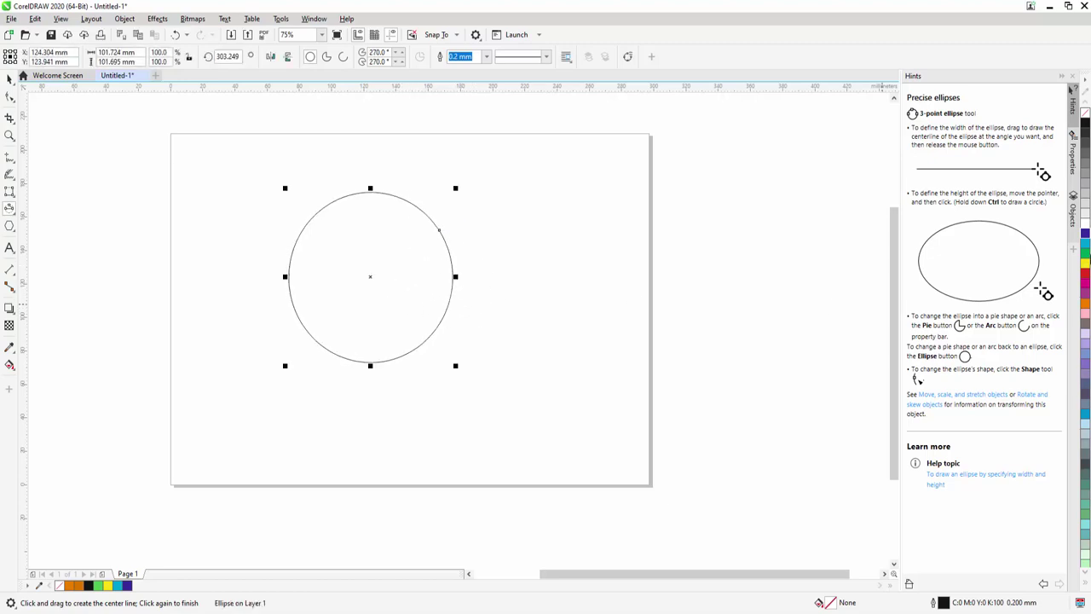
left_click(1087, 244)
left_click(1087, 274)
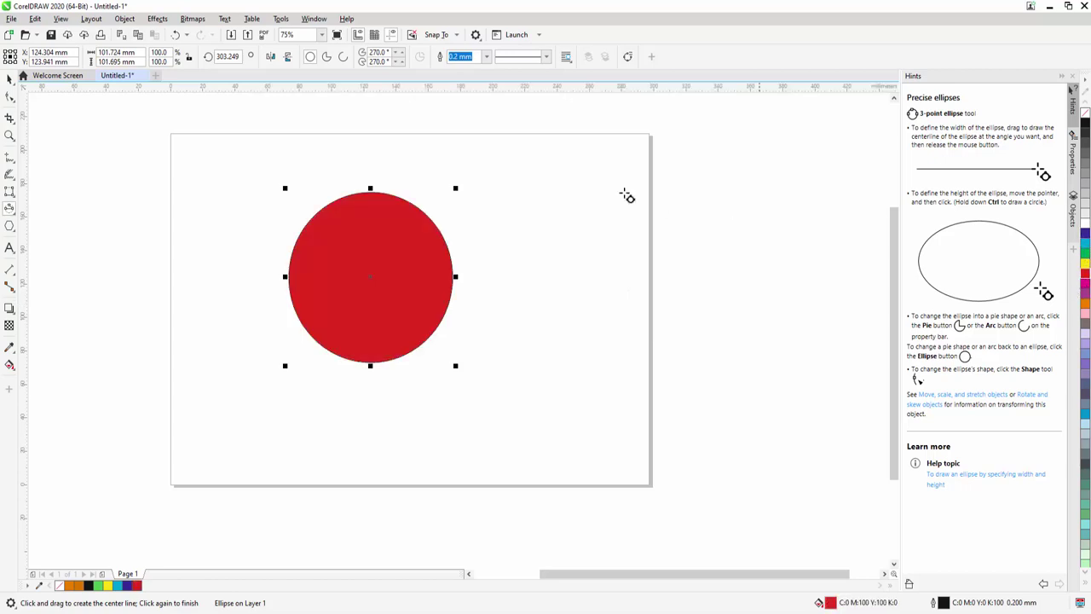
left_click(488, 57)
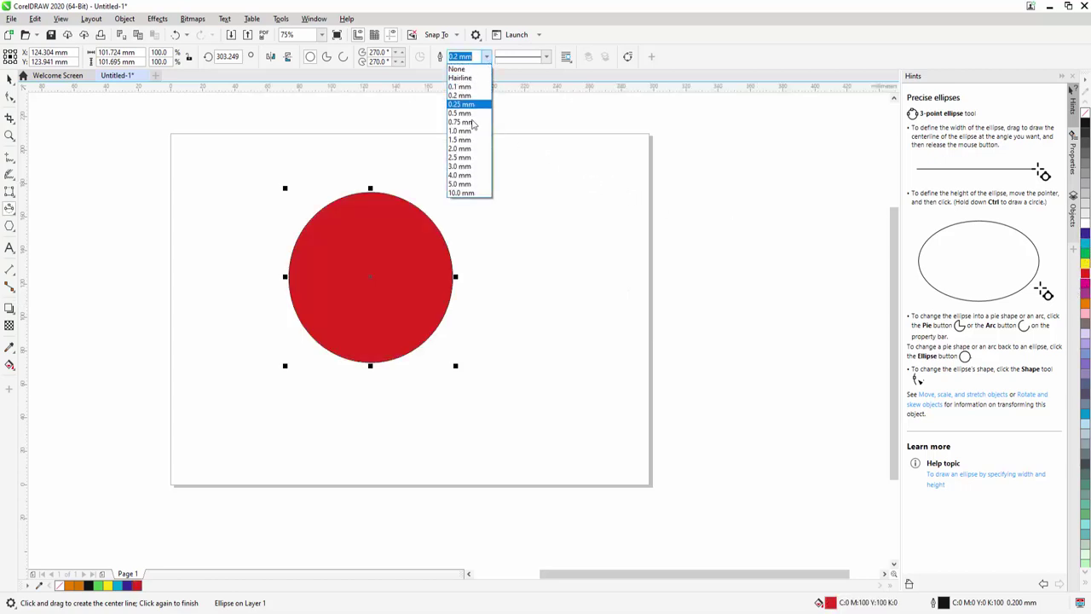
left_click(469, 158)
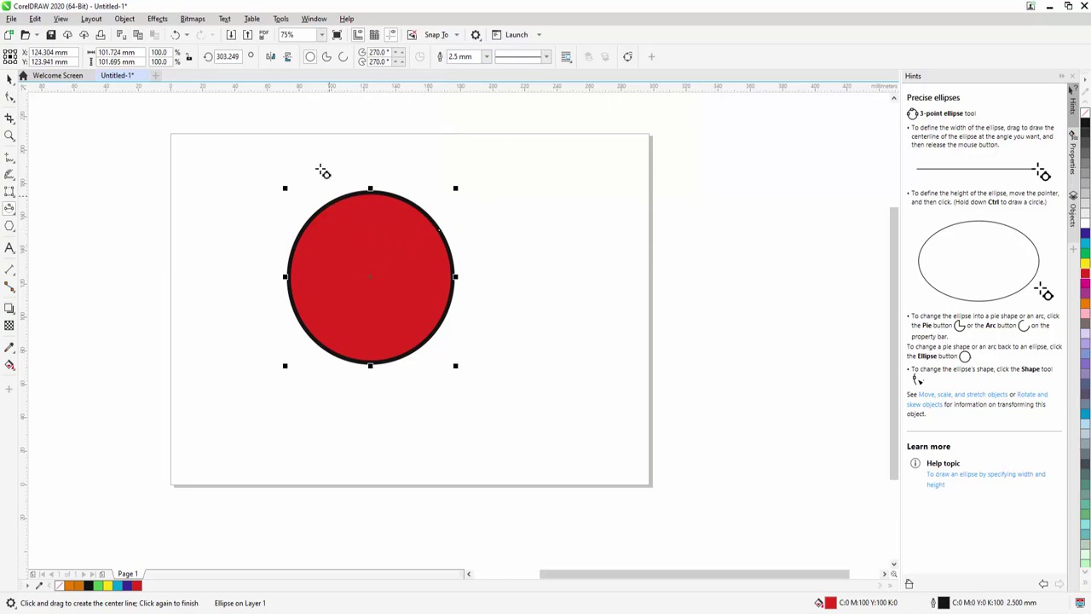
Switch the red ellipse between the pie and arc shapes, and delete it from the page.
left_click(326, 58)
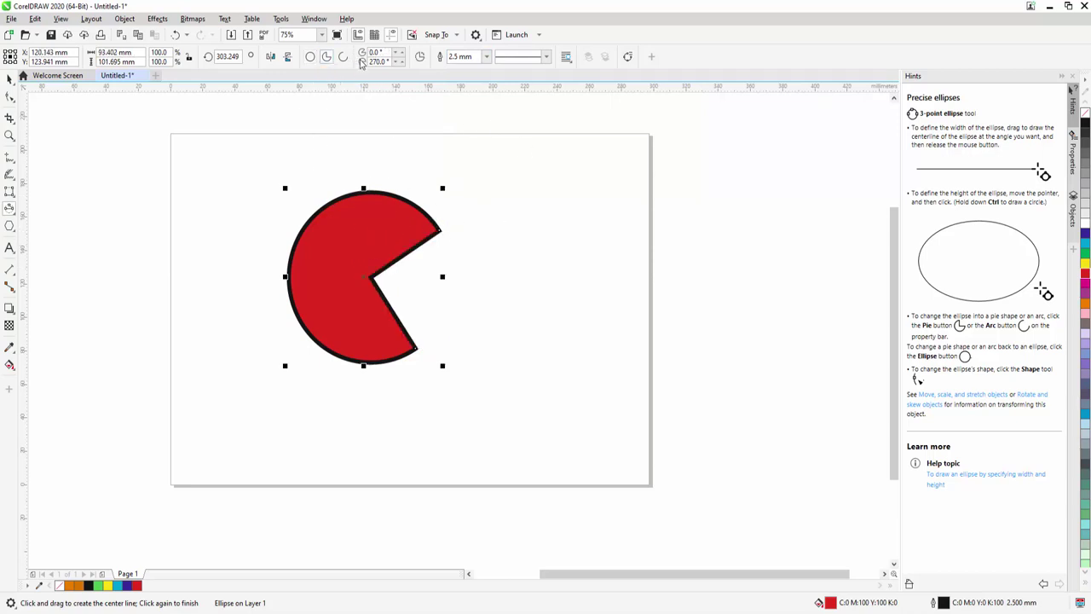
left_click(342, 57)
left_click(326, 57)
key("Delete")
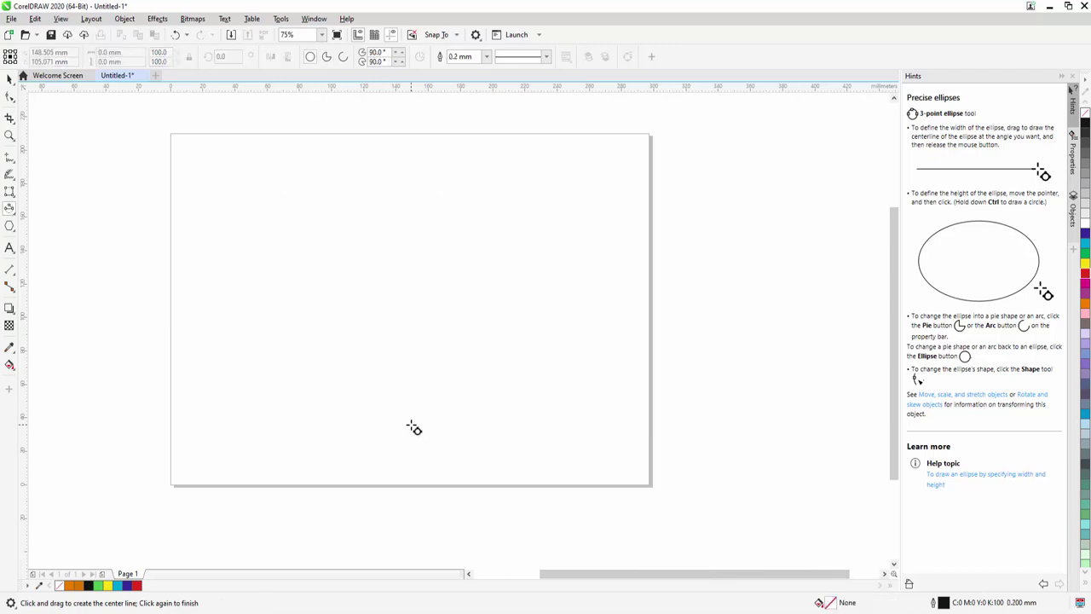
Add artistic text above mid-page reading "kuki channel hgkhjlkujiliuop;[ojp'" with a second line "o;'l;'l;'l;'l;".
left_click(9, 248)
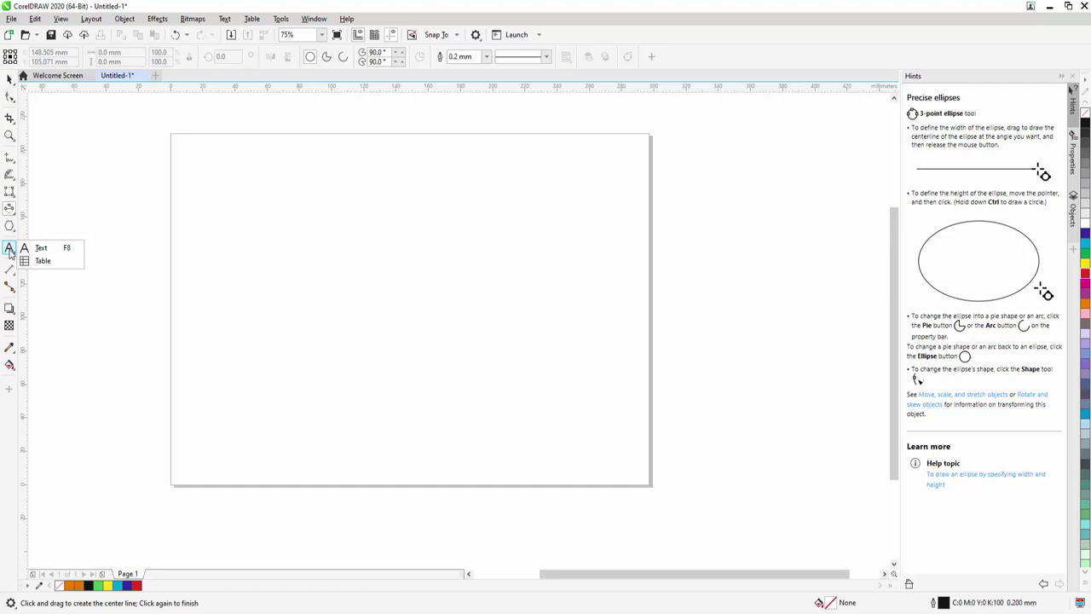
left_click(38, 248)
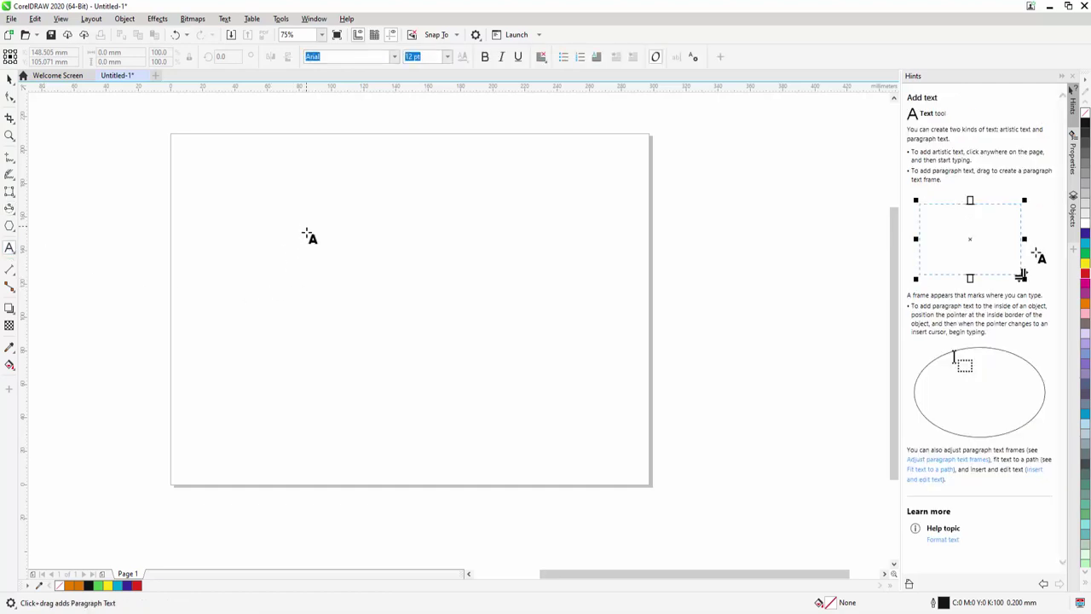
left_click(299, 260)
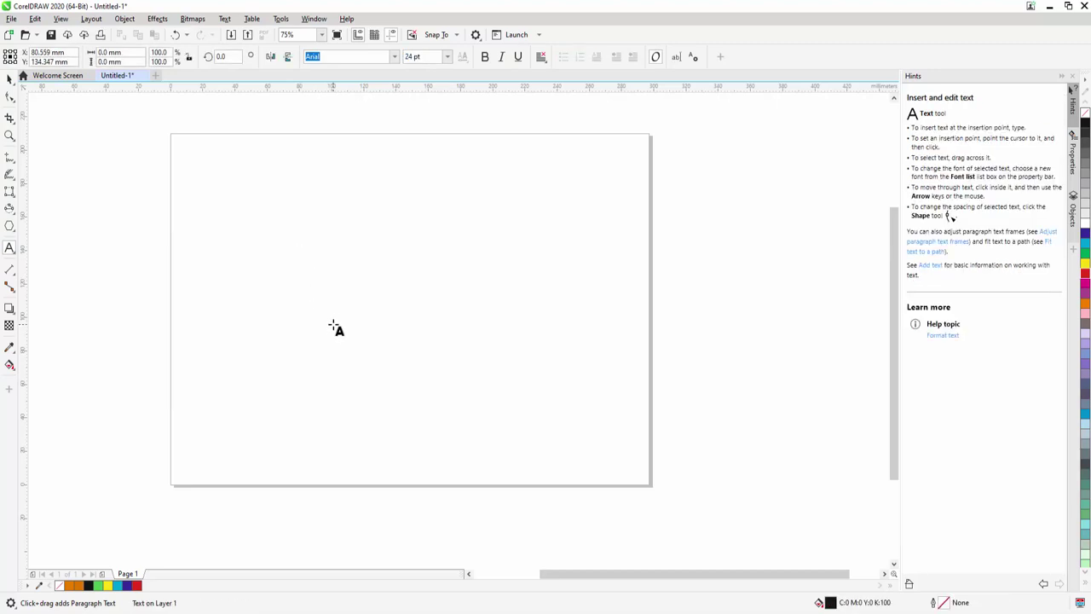
type("kui")
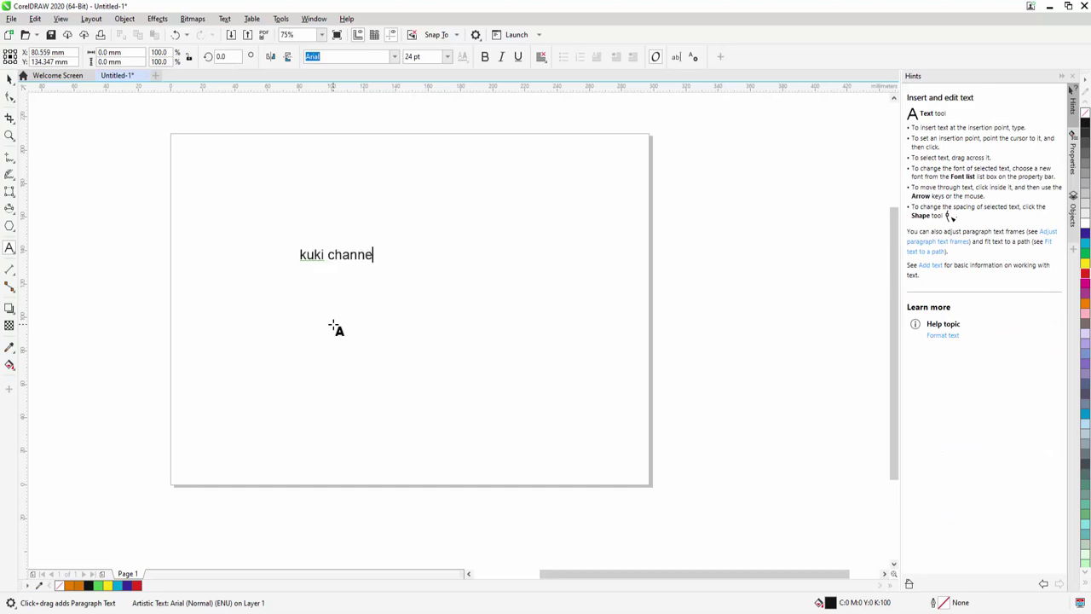
key("Escape")
type("h")
type("gkhjlkujiliuop;[ojp'")
key("Return")
type("o;'l;'l;'l;'l;")
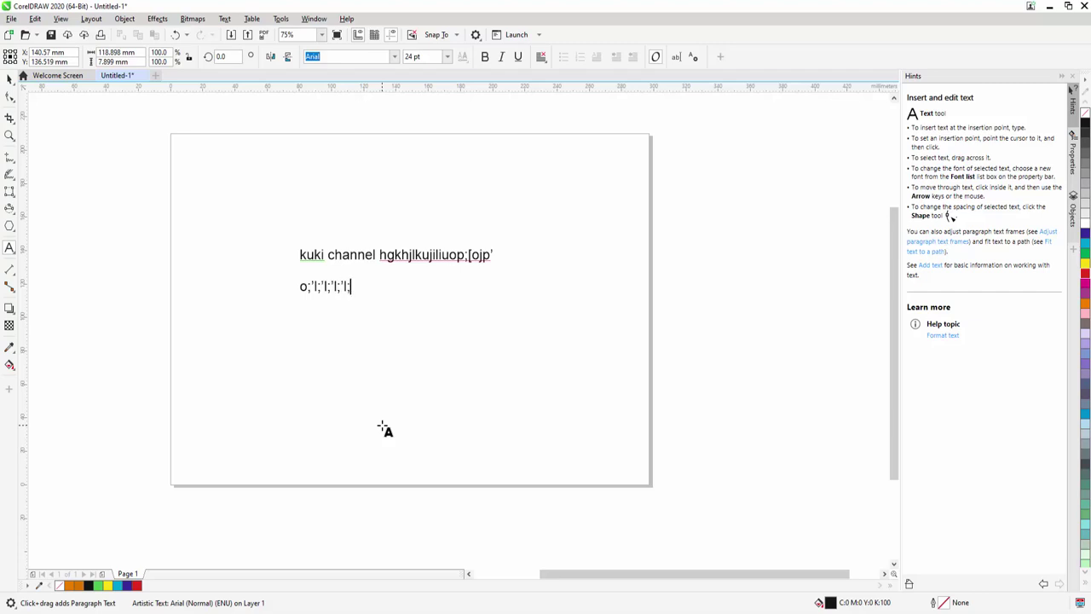
key("Escape")
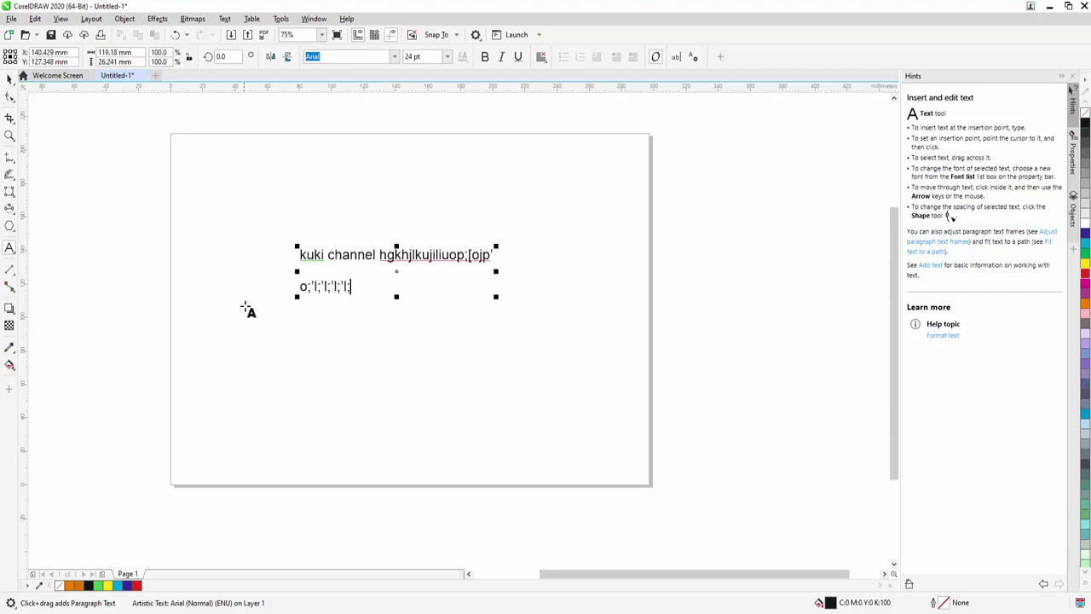
Add a paragraph text frame about 143 by 68 mm filled with placeholder letters, and resize it to about 152 by 51 mm.
left_click_drag(324, 329, 555, 443)
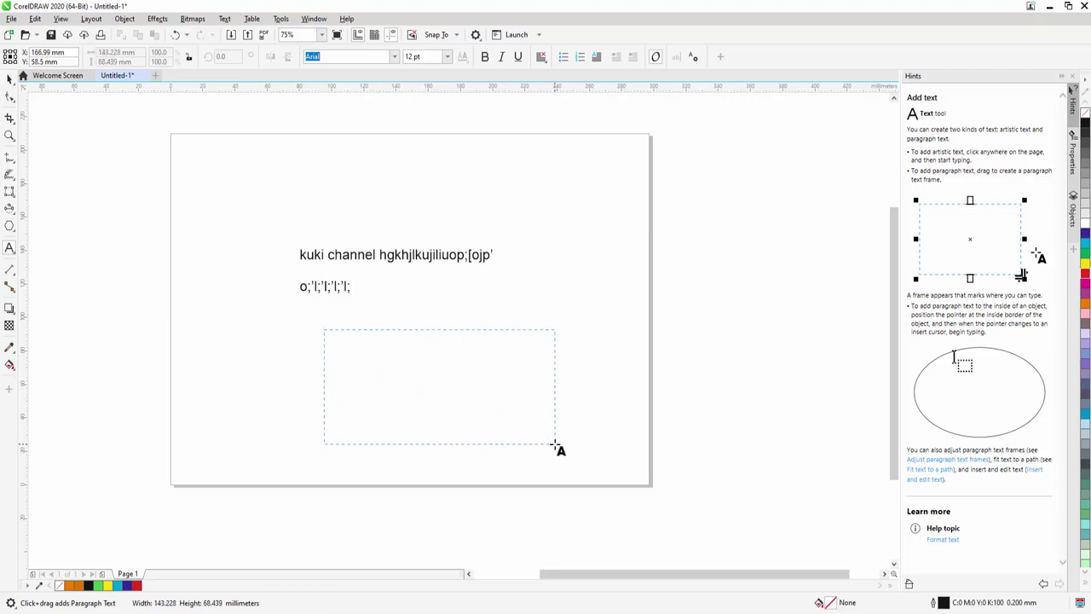
left_click_drag(555, 443, 555, 444)
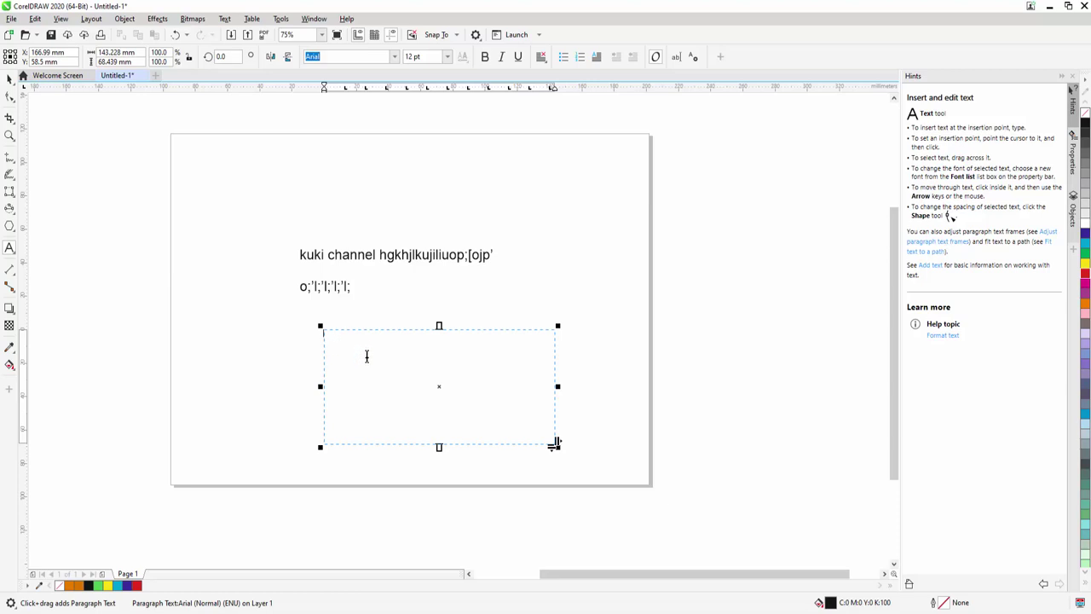
type("hfhfgjjjjjjjjjj")
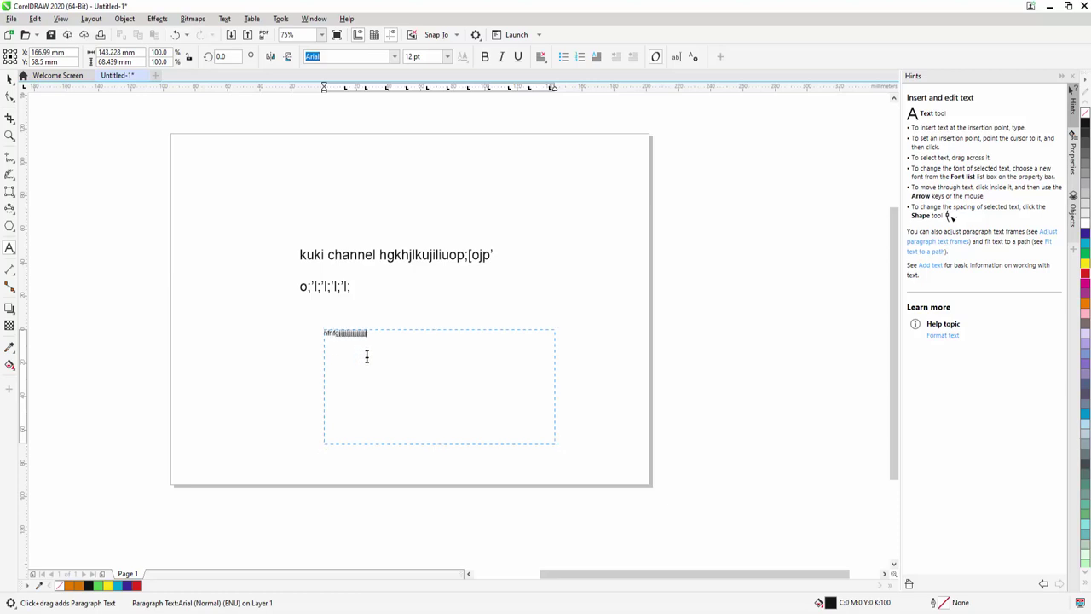
type("n v")
type("ffffffffffffffffffffffffffffffffffffffffffffffffffffffffgf")
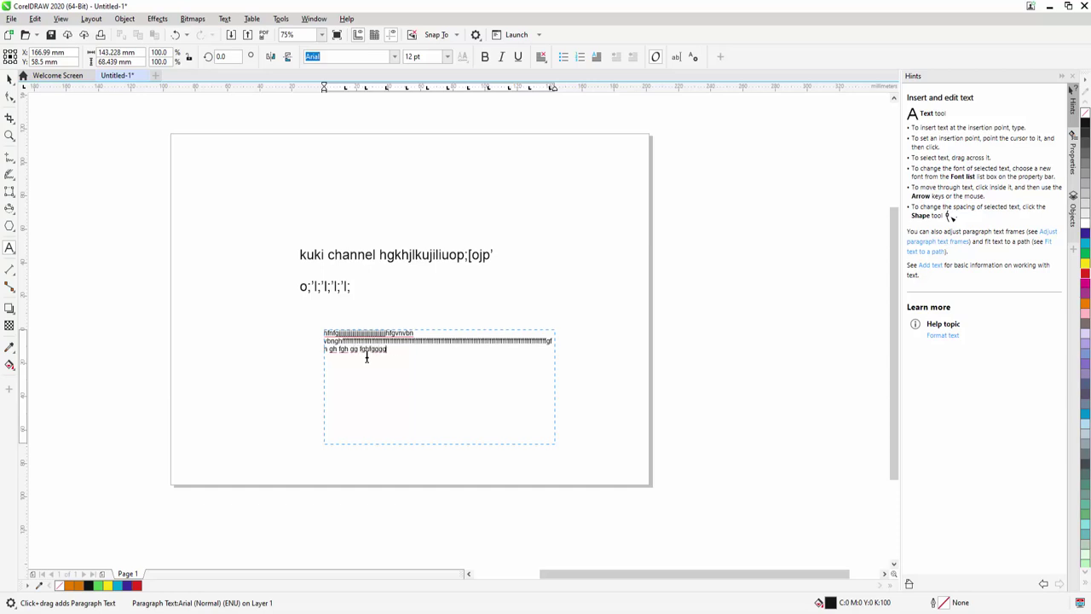
type("gggggggggggggggggggggghfg")
type(" ghhhhhhhhhhhhhhhhhhhhhhhhhh fghfgh")
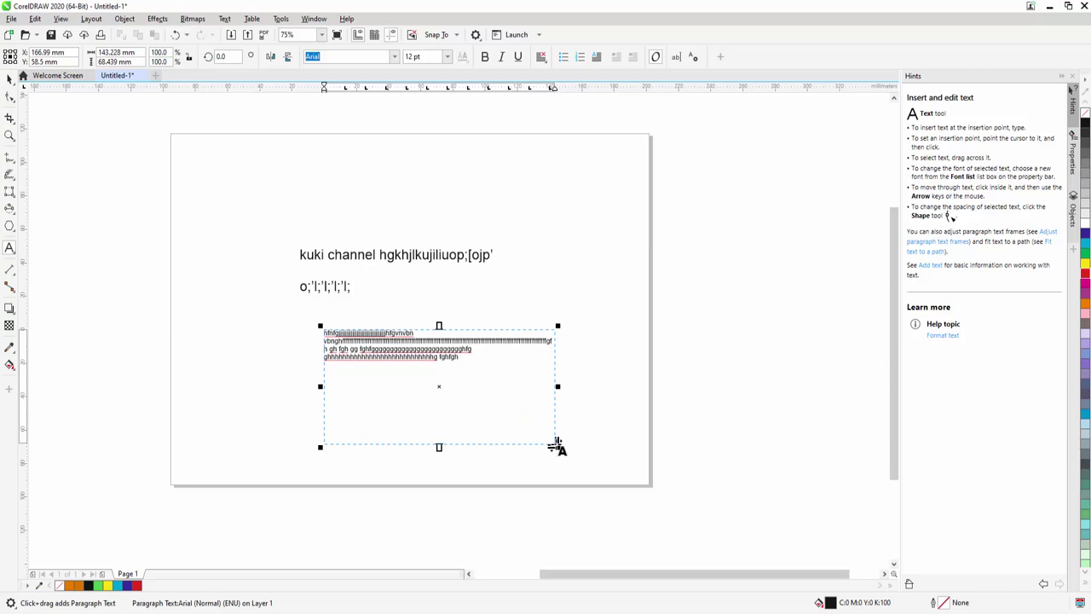
mouse_move(555, 445)
left_mouse_down()
mouse_move(613, 466)
mouse_move(454, 369)
mouse_move(469, 353)
mouse_move(606, 443)
mouse_move(520, 448)
mouse_move(539, 456)
mouse_move(507, 463)
mouse_move(573, 477)
mouse_move(568, 452)
mouse_move(538, 455)
mouse_move(568, 450)
left_mouse_up()
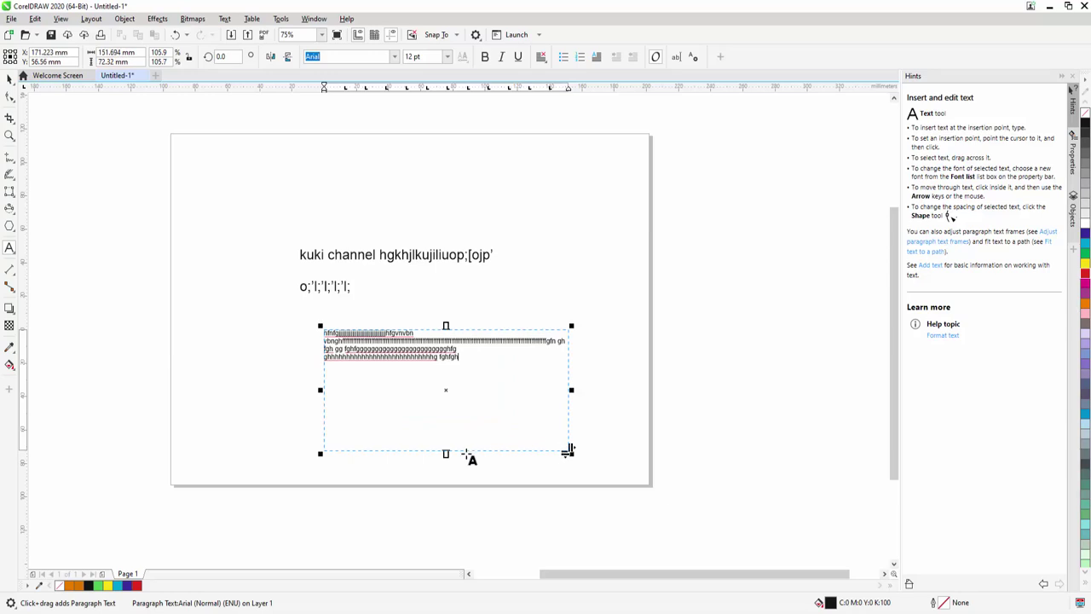
left_click_drag(446, 453, 448, 417)
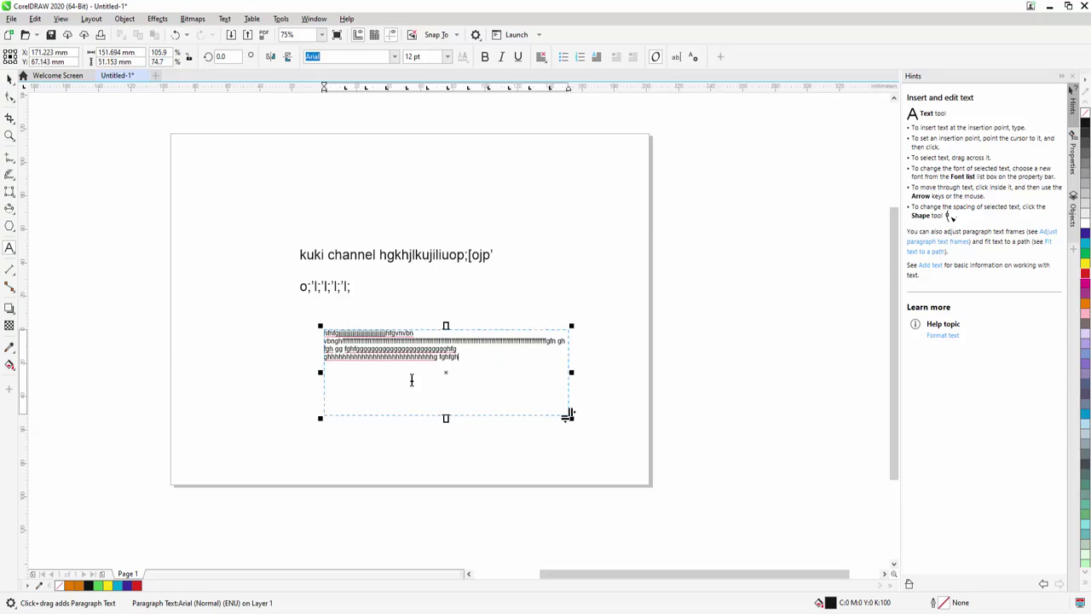
Try to set the paragraph text to the Algerian font at 24 pt.
left_click(395, 58)
key("Escape")
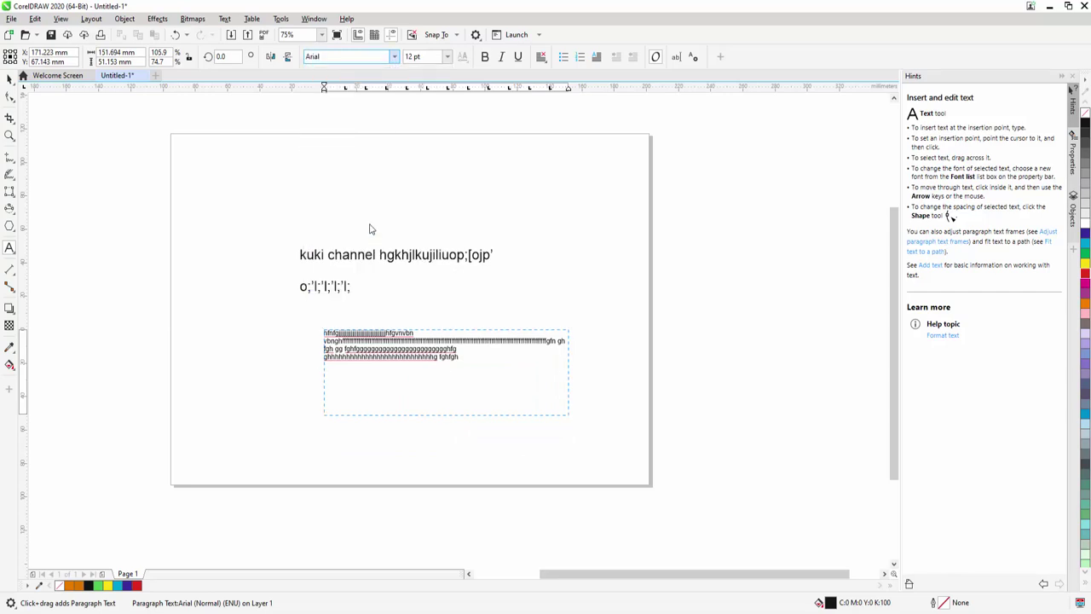
left_click(447, 57)
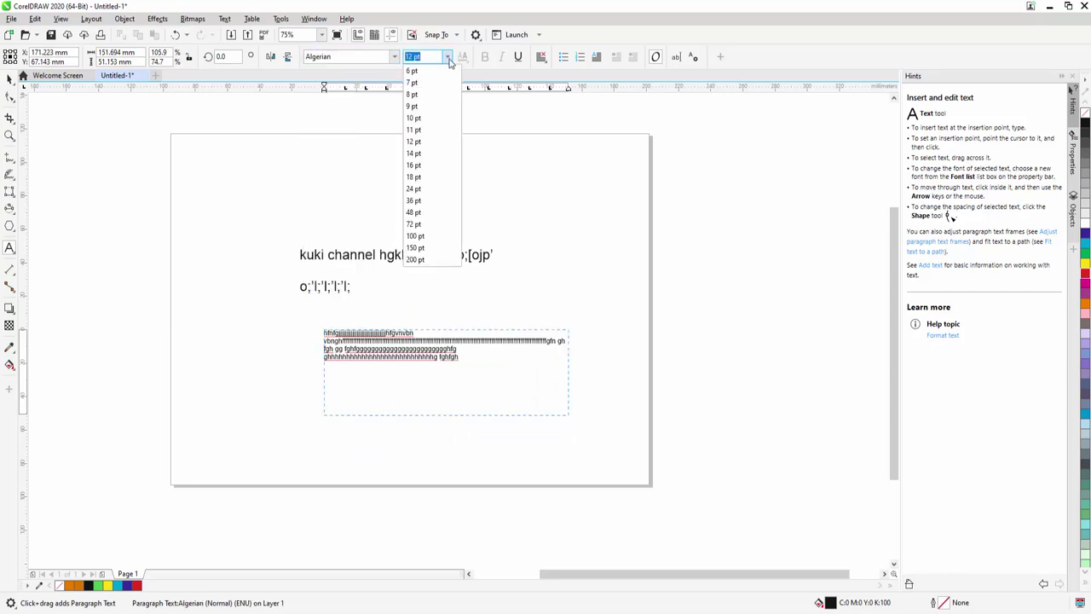
left_click(419, 189)
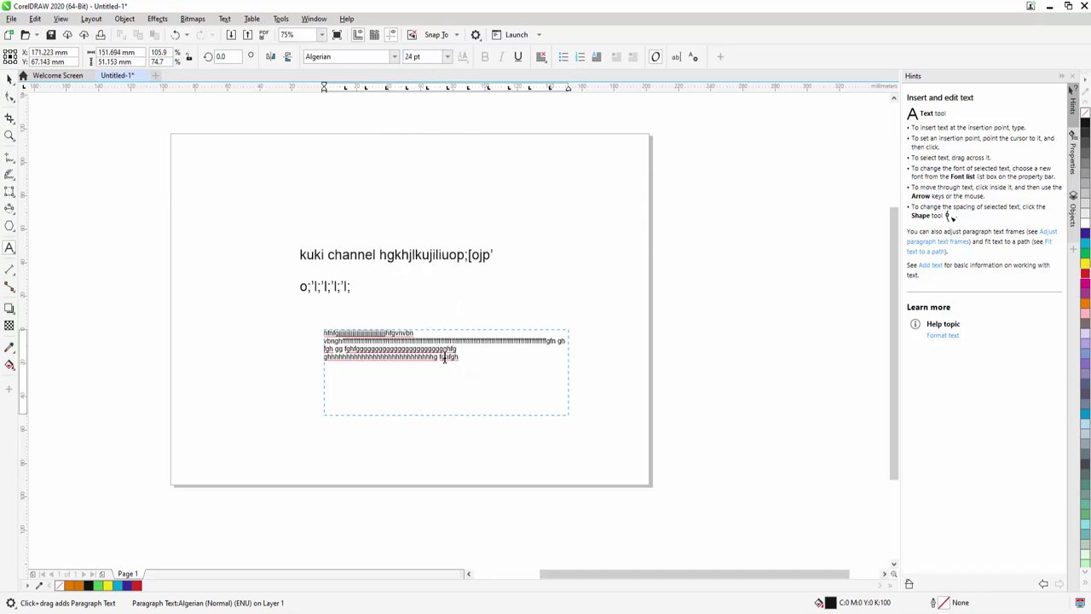
left_click_drag(444, 358, 429, 359)
left_click(511, 380)
key("Escape")
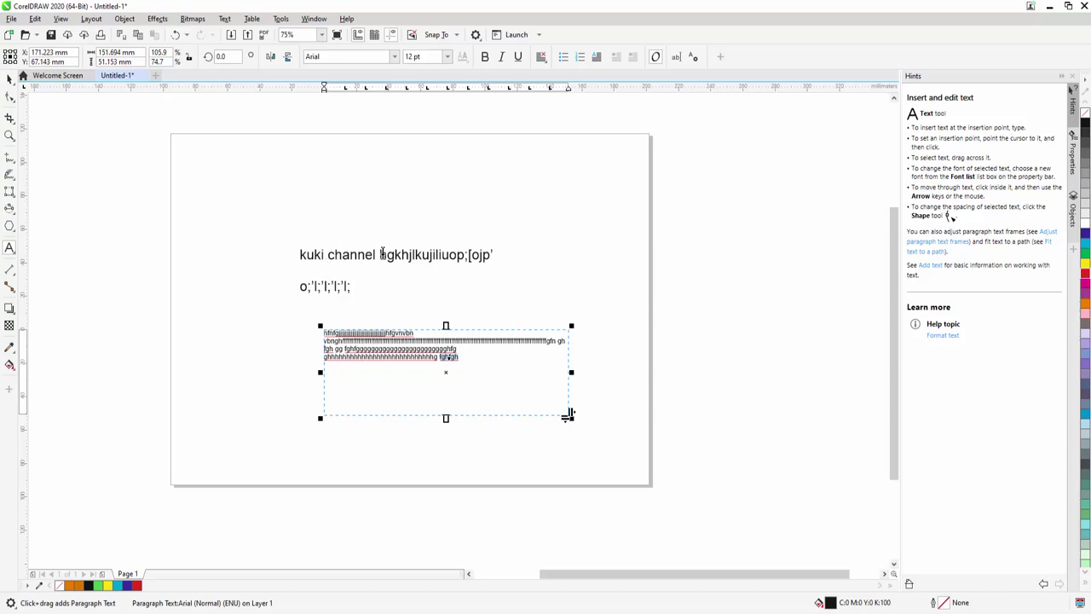
Delete everything after "kuki channel" in the artistic text, and enlarge it to about 41.6 pt, centred above the paragraph frame.
left_click_drag(379, 253, 553, 294)
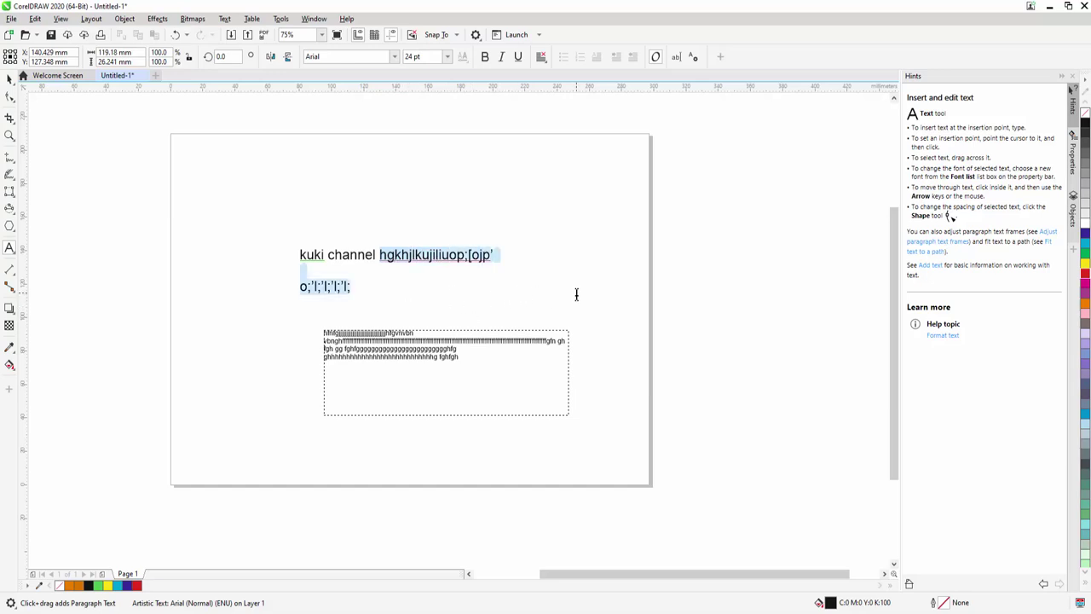
key("Delete")
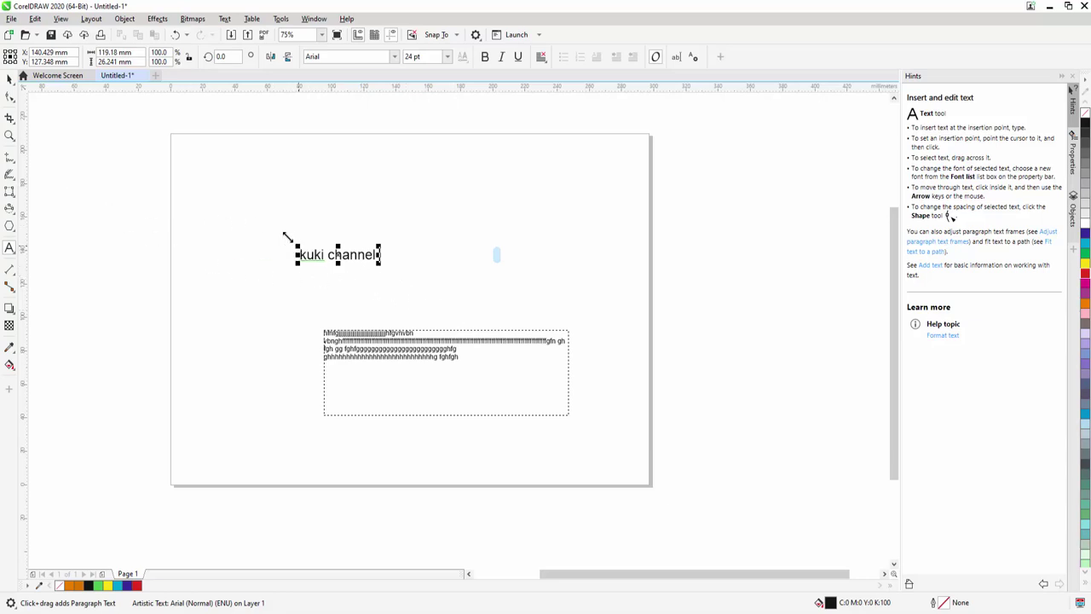
left_click_drag(286, 237, 243, 200)
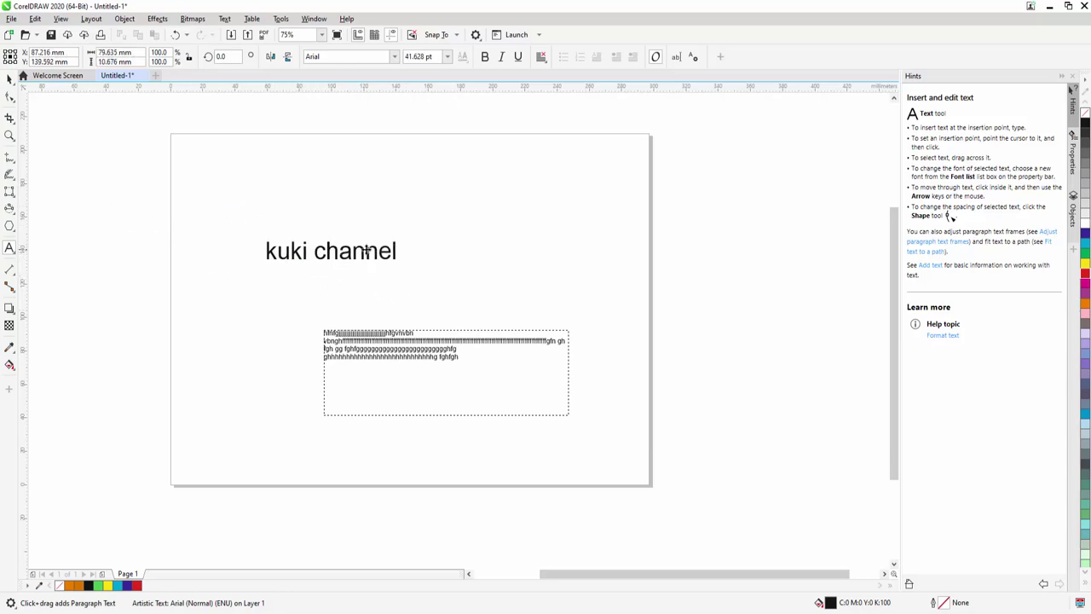
left_click_drag(366, 250, 429, 252)
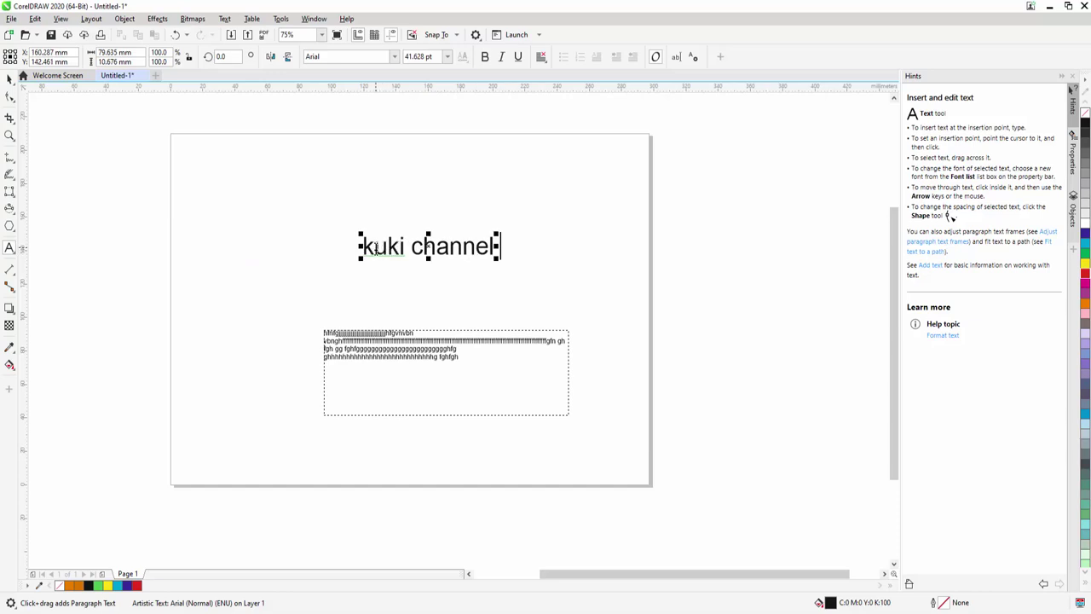
Try the alternate glyphs for the first k of "kuki", and apply the capital K from Stylistic Set 2.
left_click_drag(375, 247, 360, 247)
left_click(371, 260)
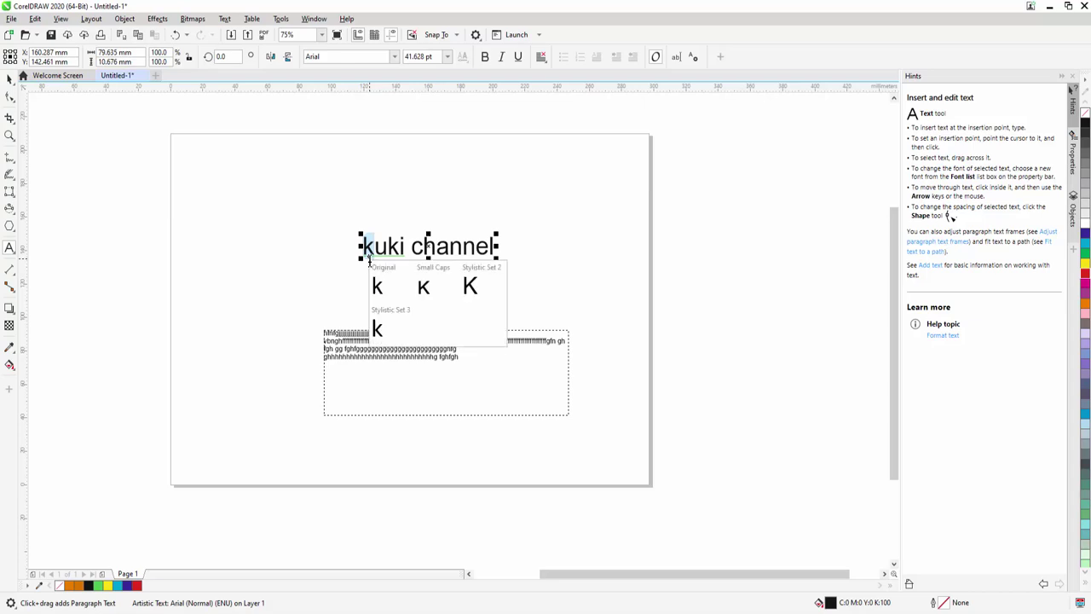
left_click(423, 288)
left_click(474, 286)
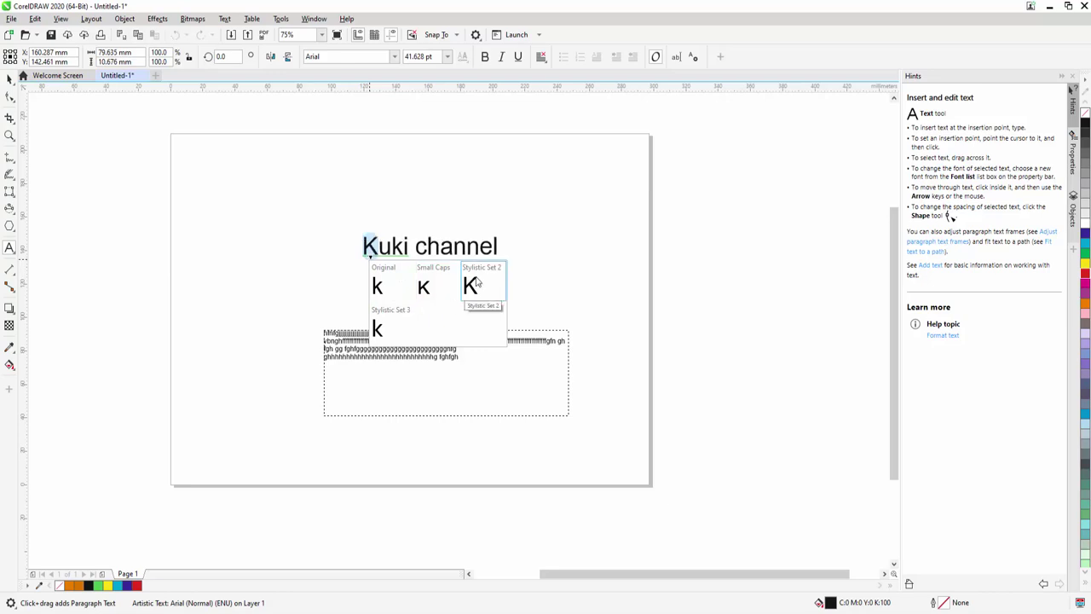
left_click(380, 326)
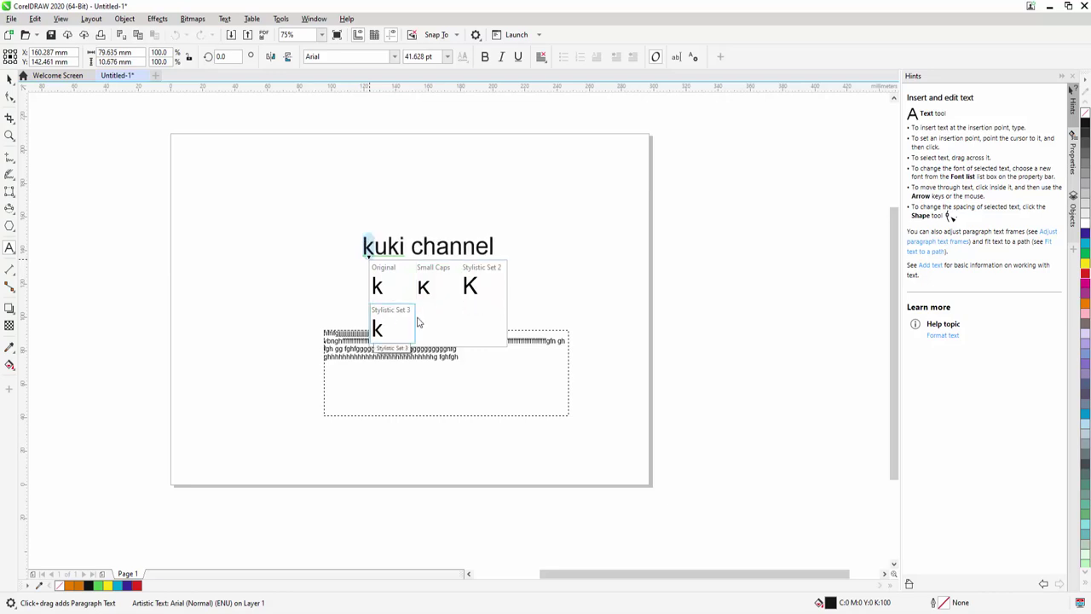
left_click(474, 287)
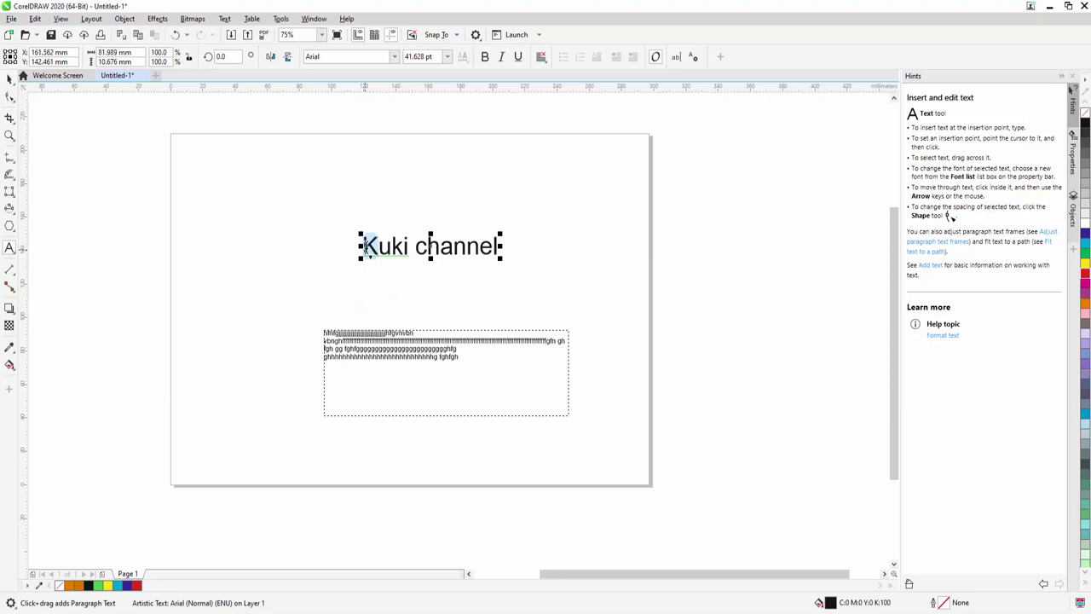
left_click(334, 232)
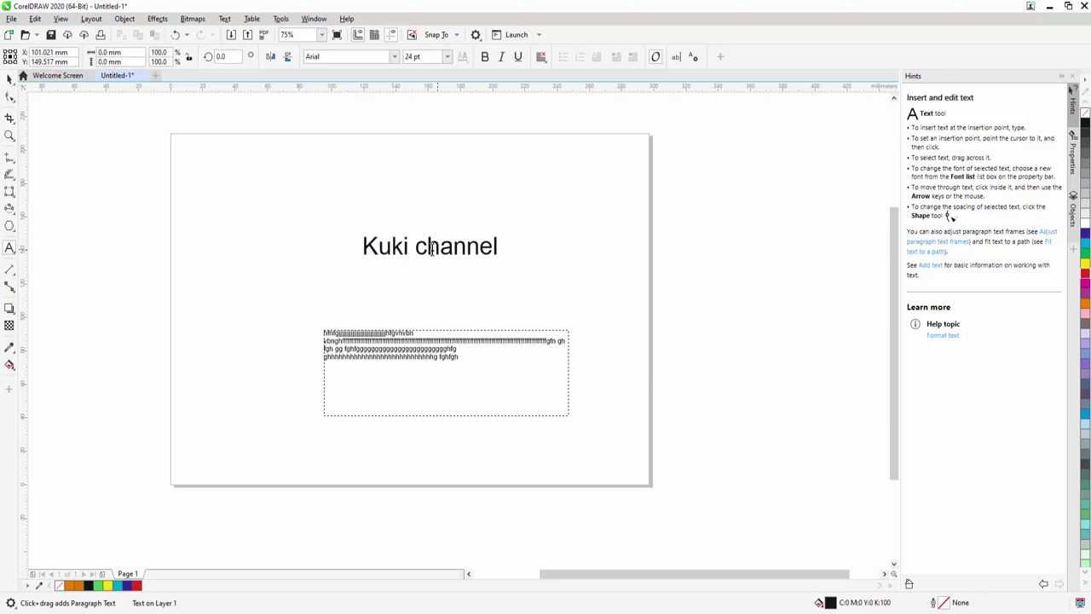
Replace the c of "channel" with its capital alternate glyph so the text reads "Kuki Channel".
left_click_drag(416, 246, 429, 246)
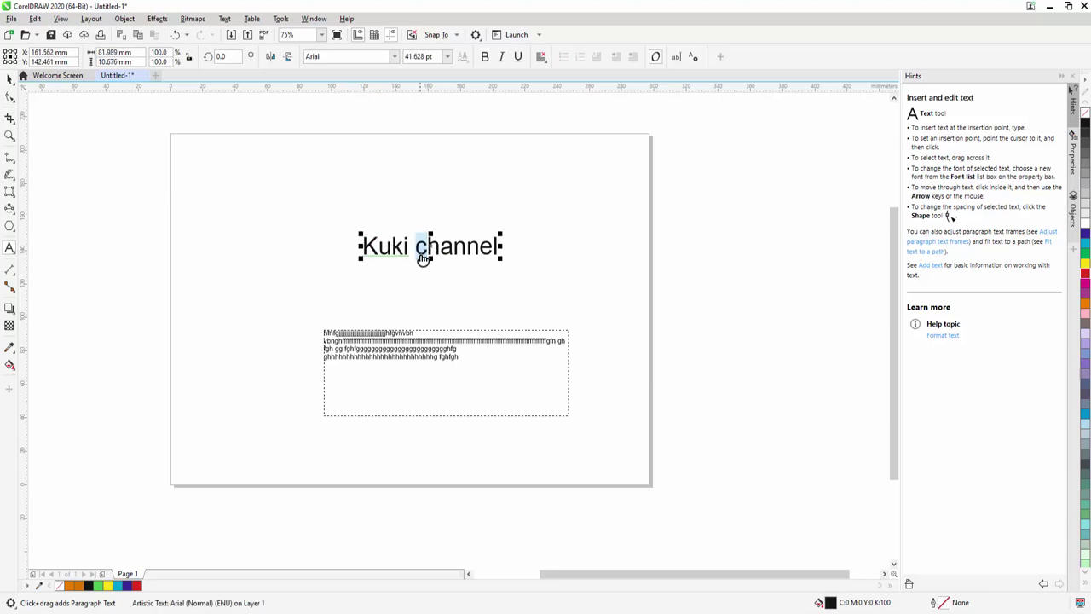
left_click(424, 261)
left_click(520, 289)
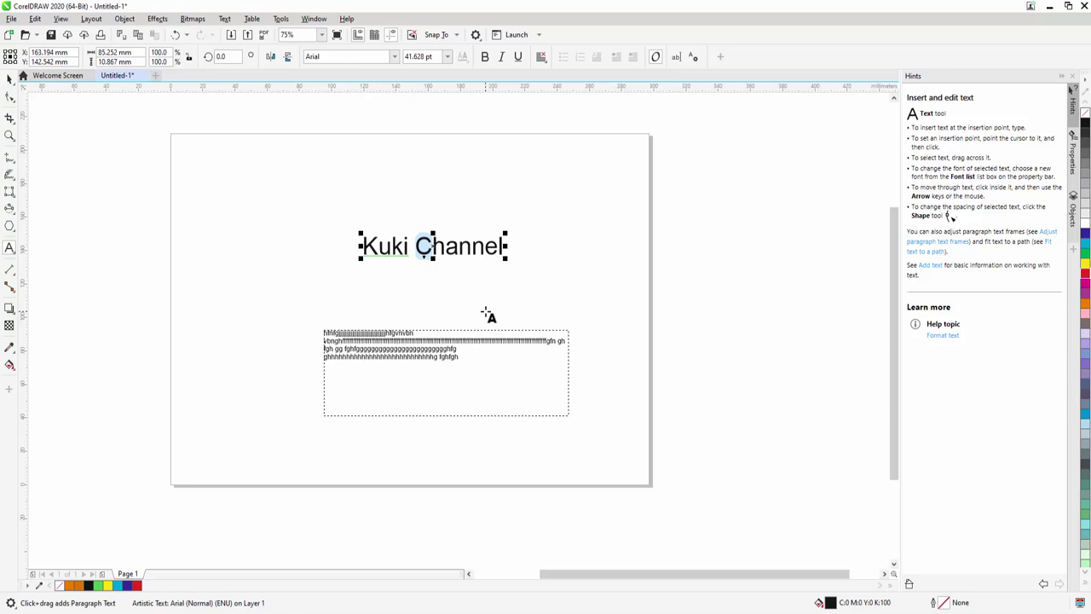
Give the capital C of "Channel" an orange uniform fill of C 0, M 58, Y 100, K 2.
double_click(819, 601)
left_click(508, 243)
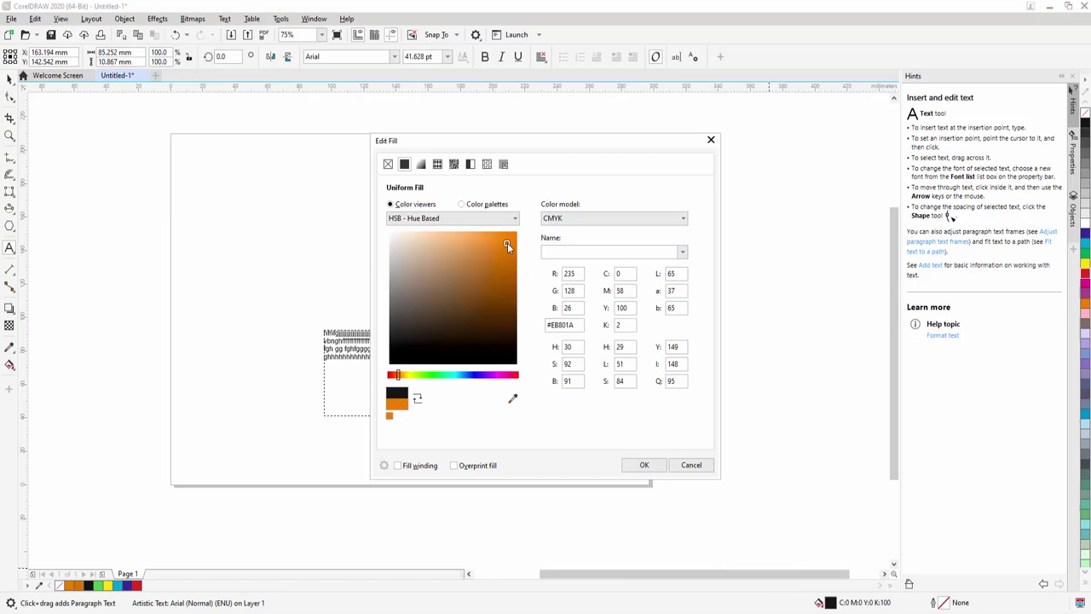
left_click(645, 466)
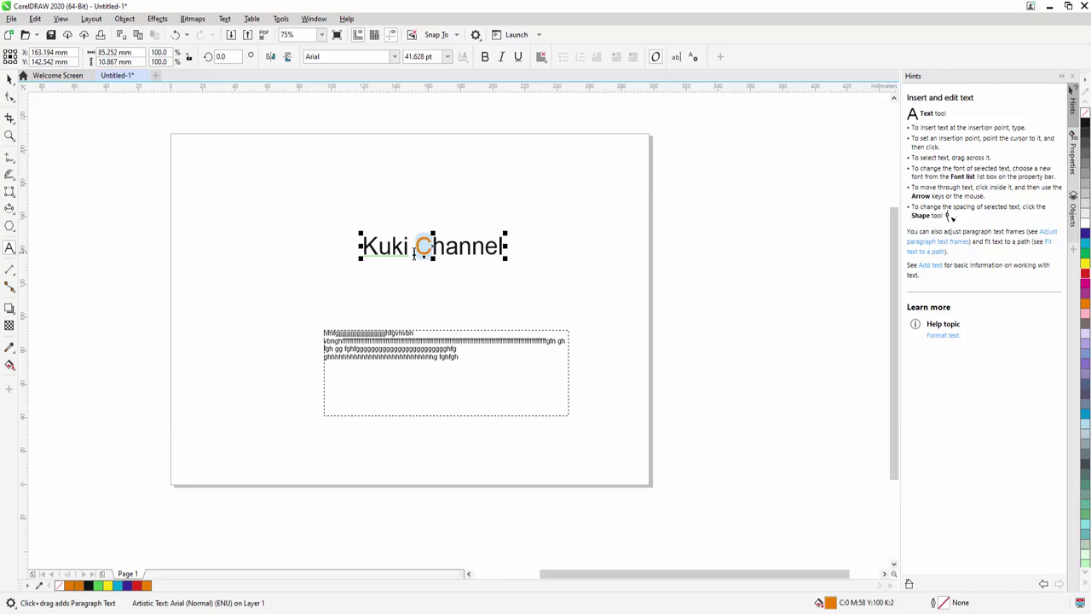
Make the orange C bold, and try underline and italic on it before removing the underline.
left_click(485, 56)
left_click(518, 58)
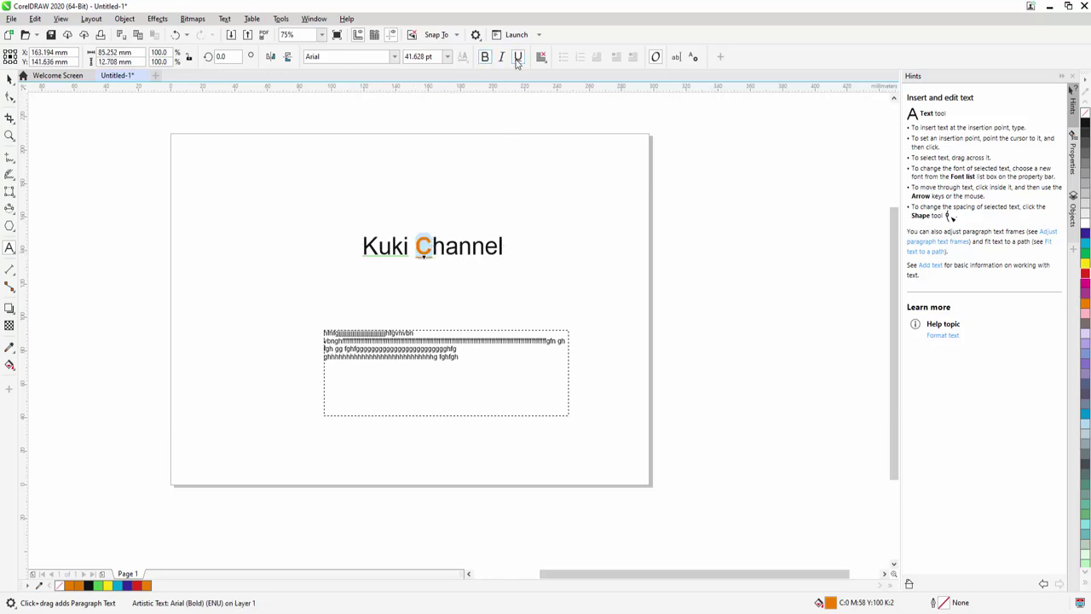
left_click(501, 56)
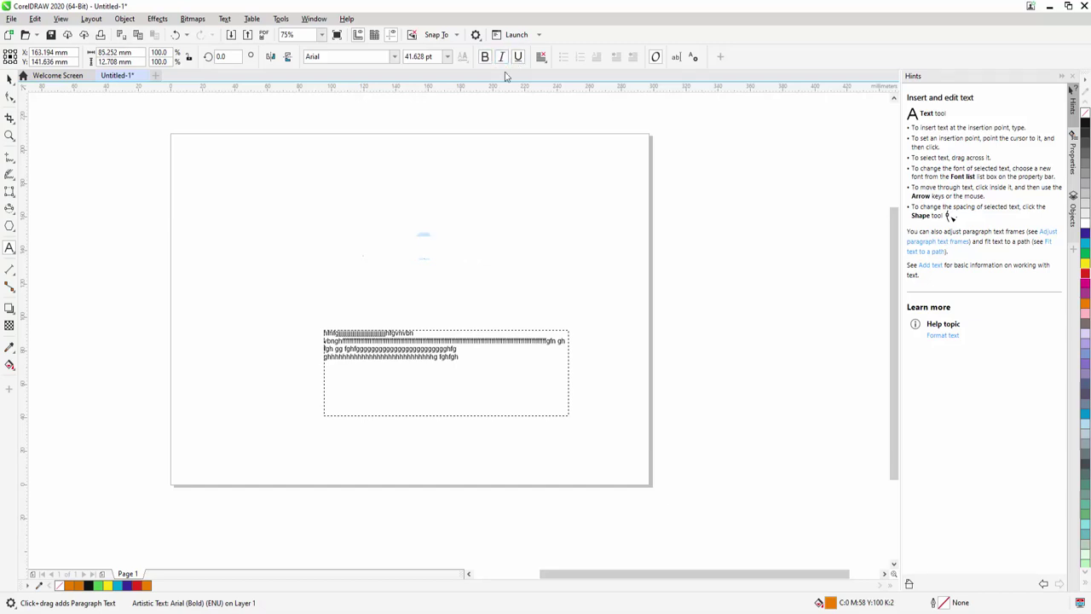
left_click(501, 57)
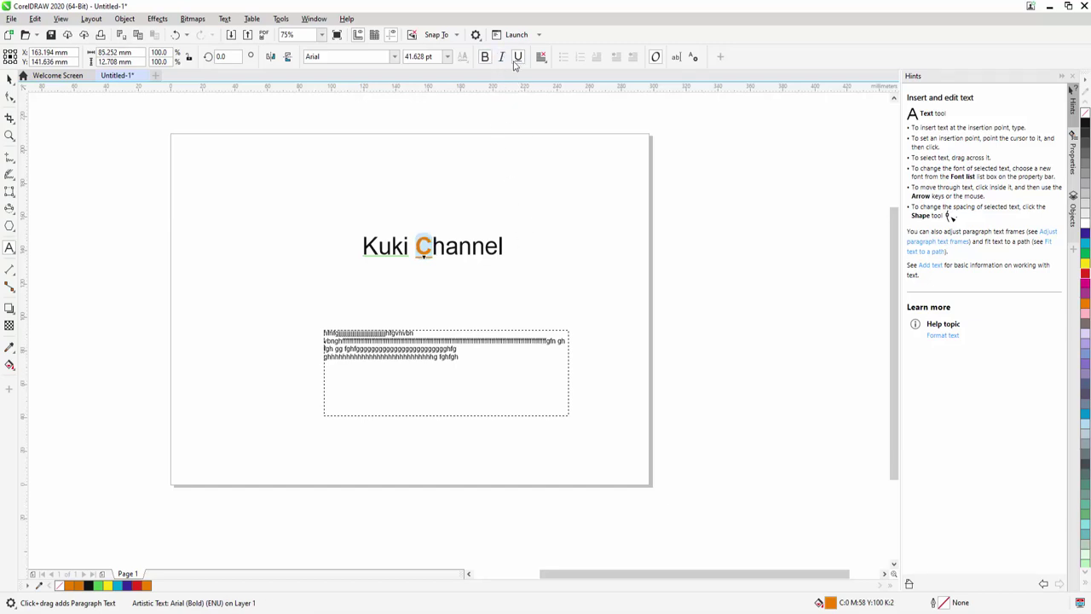
key("ctrl+u")
Make the capital K of "Kuki" bold.
left_click(375, 248)
left_click_drag(370, 245, 360, 246)
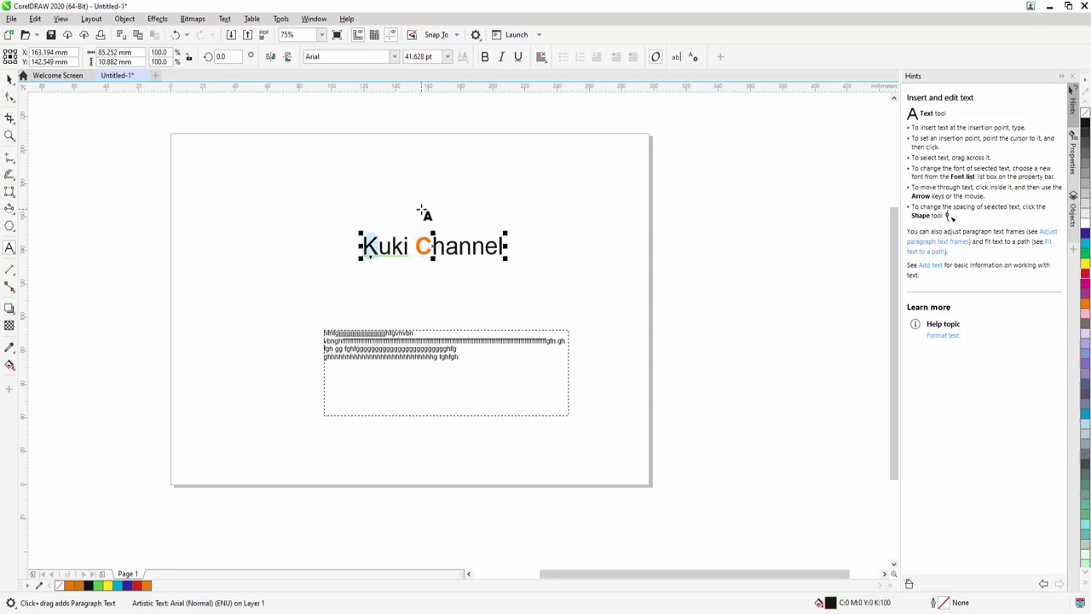
left_click(485, 56)
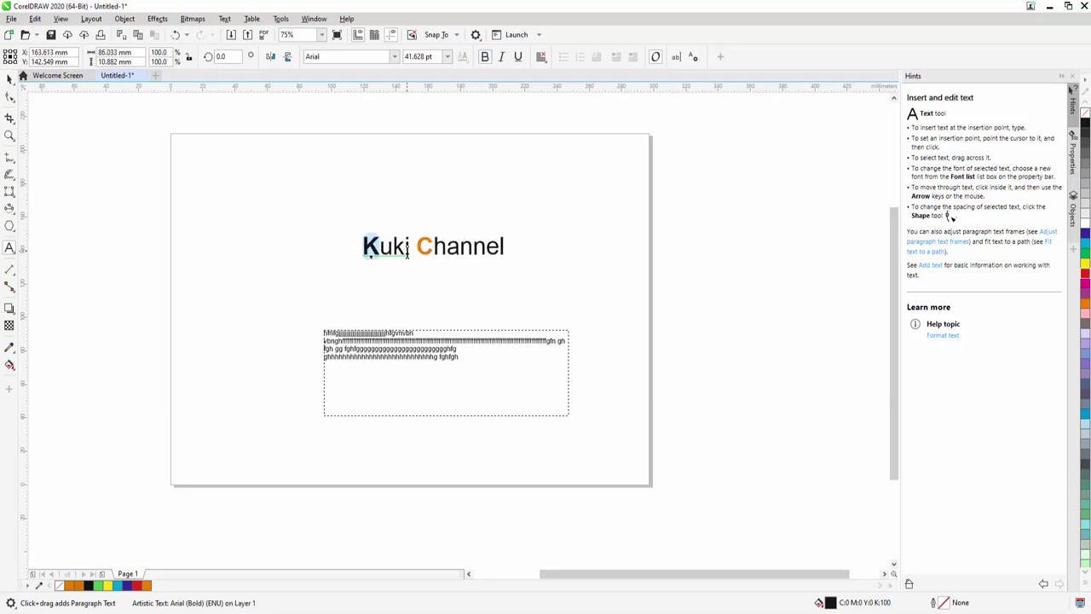
Apply the Small Caps alternate style to the letters "hannel" of "Channel" in the artistic text.
left_click(359, 245)
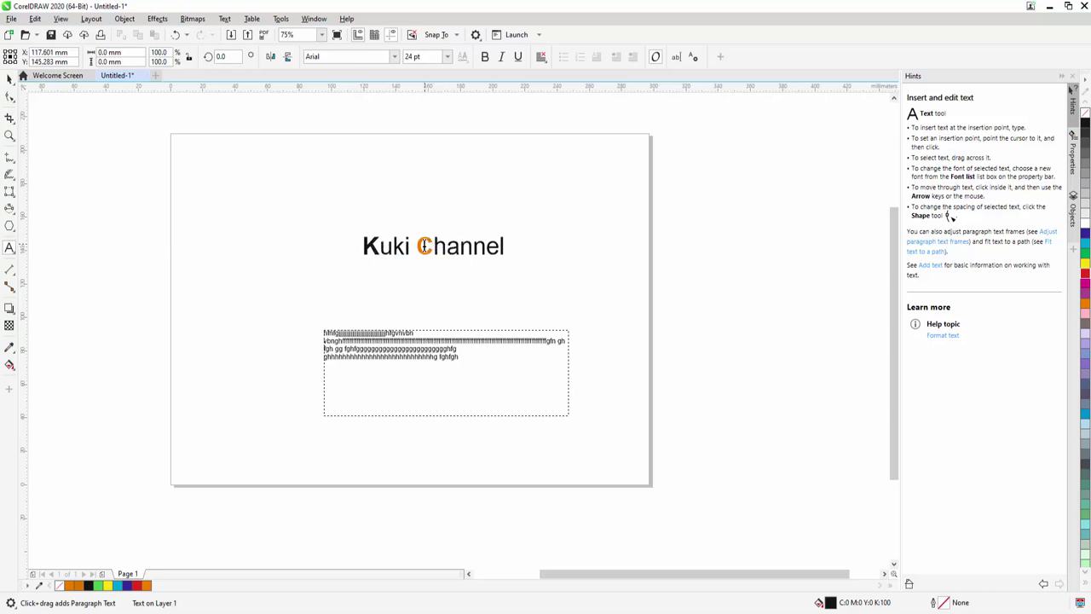
double_click(503, 246)
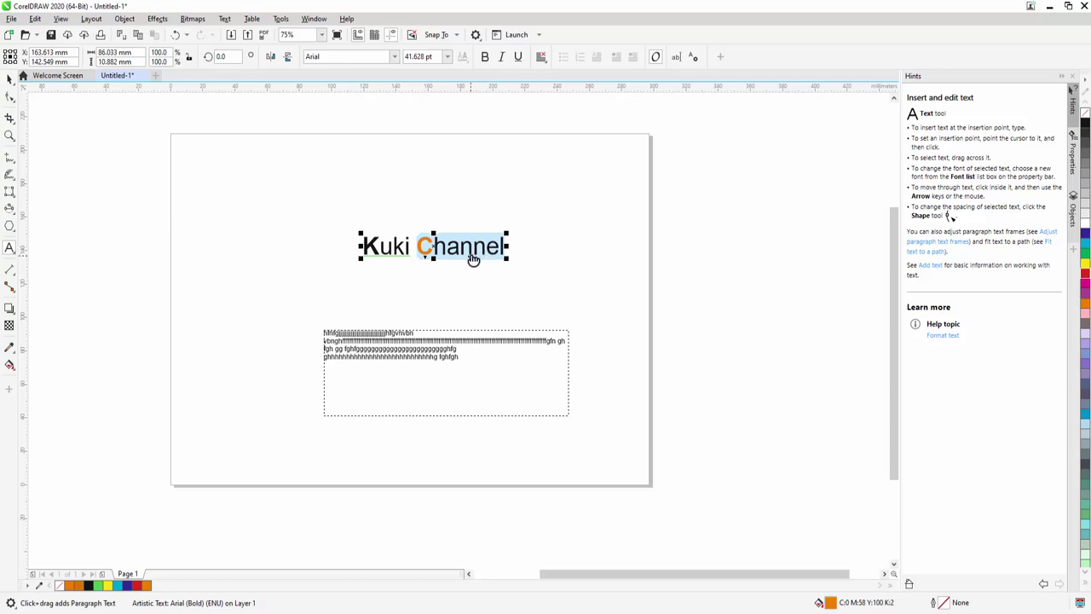
left_click(473, 260)
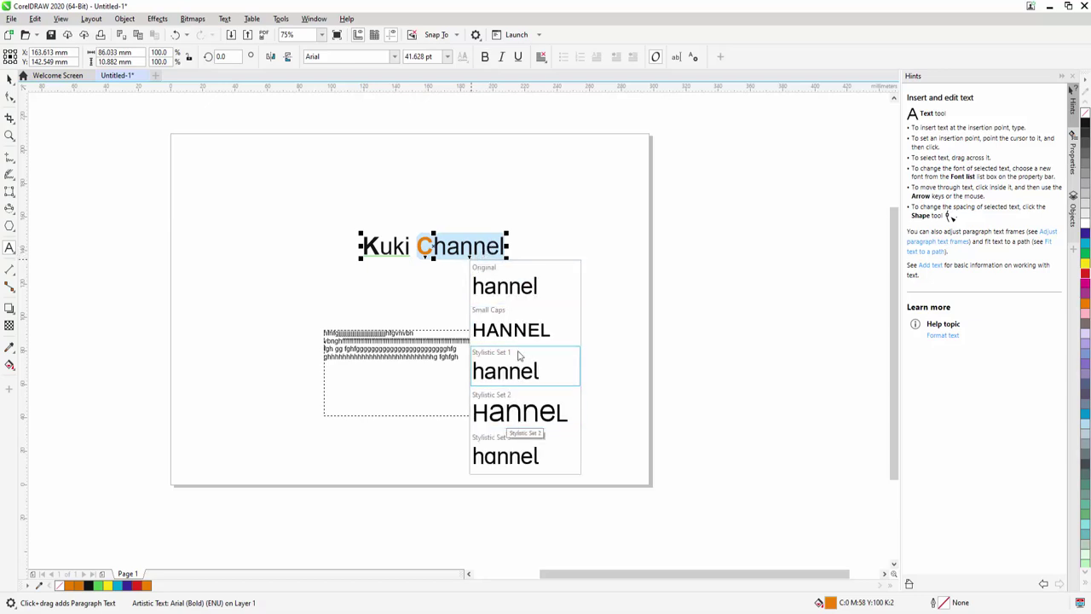
left_click(519, 336)
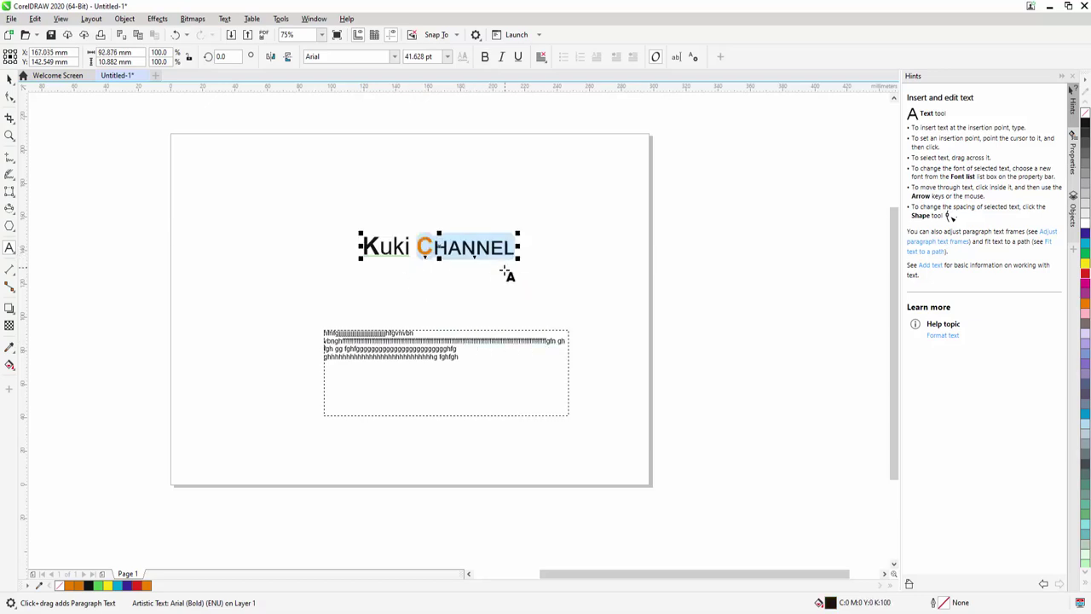
left_click(499, 278)
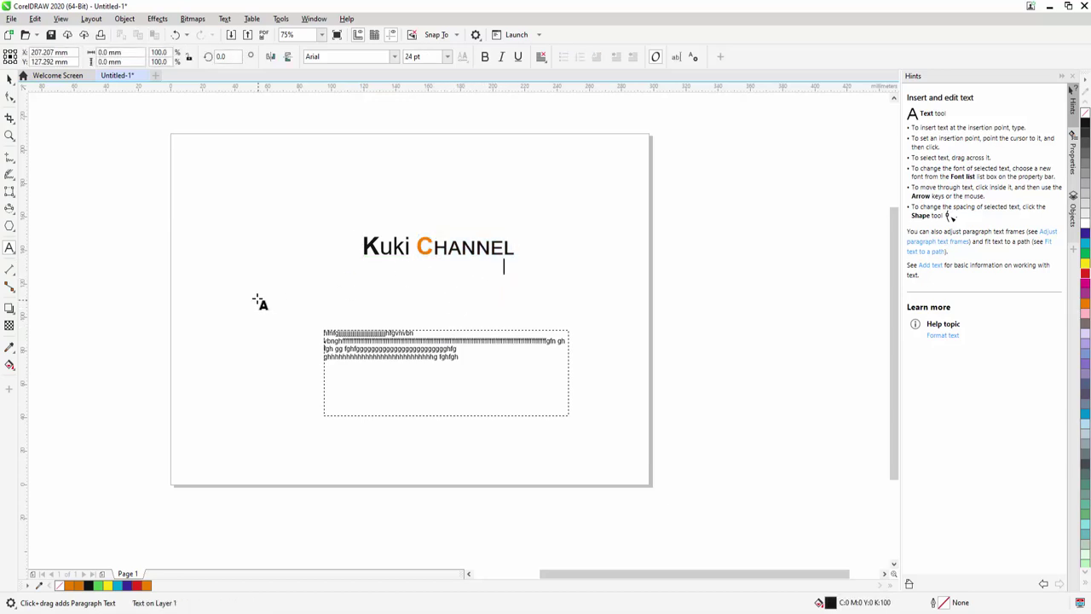
Draw a table of 3 rows and 4 columns, about 263 by 91 mm, over the upper part of the page.
left_click(11, 250)
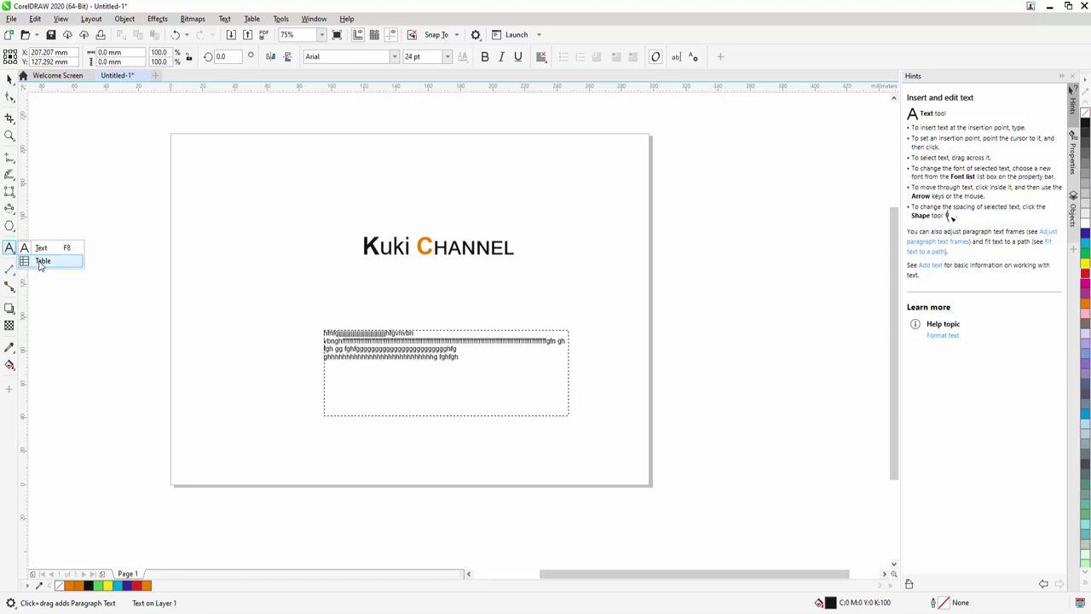
left_click(40, 262)
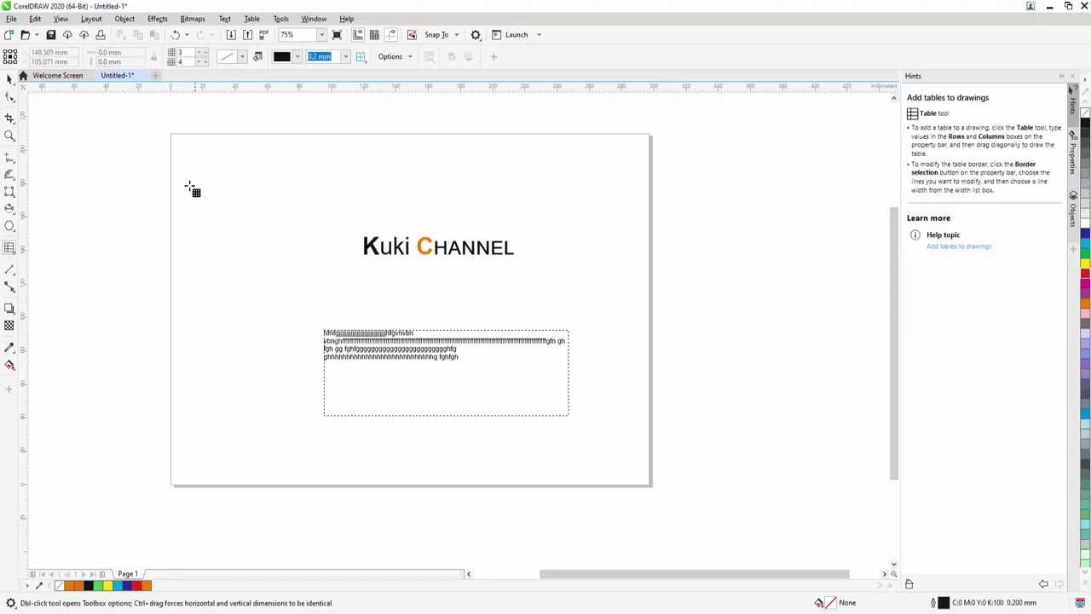
left_click_drag(185, 165, 634, 341)
mouse_move(616, 301)
left_mouse_down()
mouse_move(611, 341)
mouse_move(613, 296)
mouse_move(610, 318)
left_mouse_up()
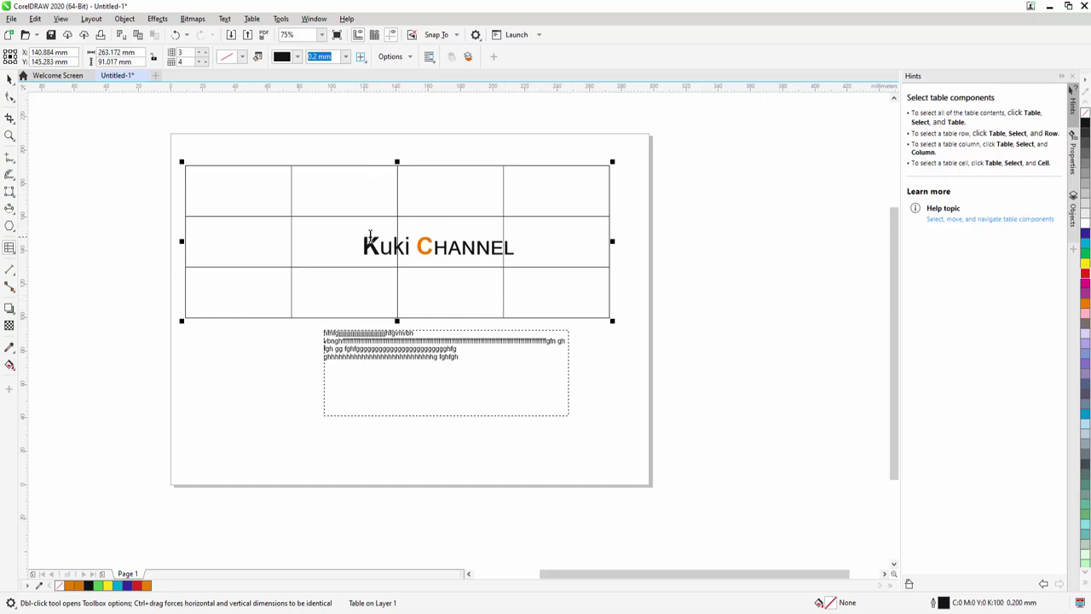
Try fewer rows on the table, then set its row count to 8.
left_click(202, 57)
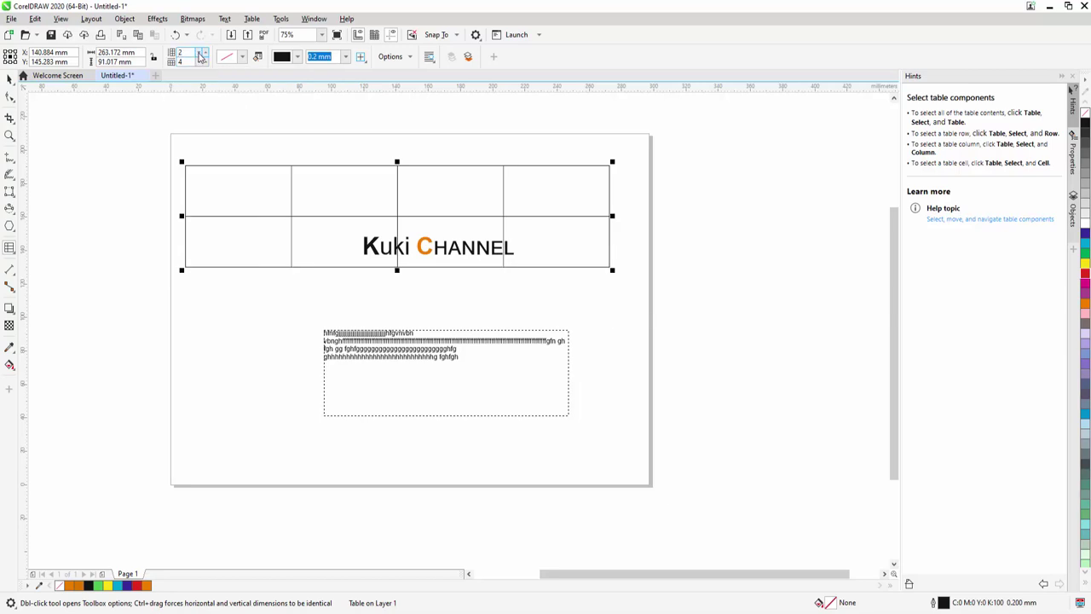
left_click(202, 57)
left_click(202, 52)
left_click(203, 52)
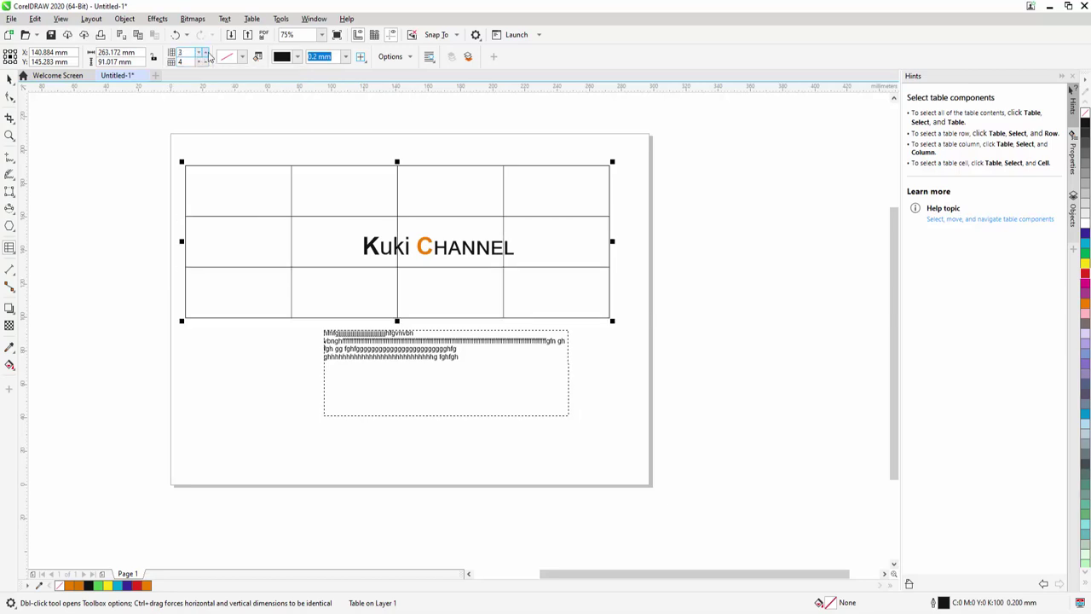
left_click(202, 52)
left_click(202, 52)
left_click(202, 52)
left_click(202, 52)
left_click(202, 52)
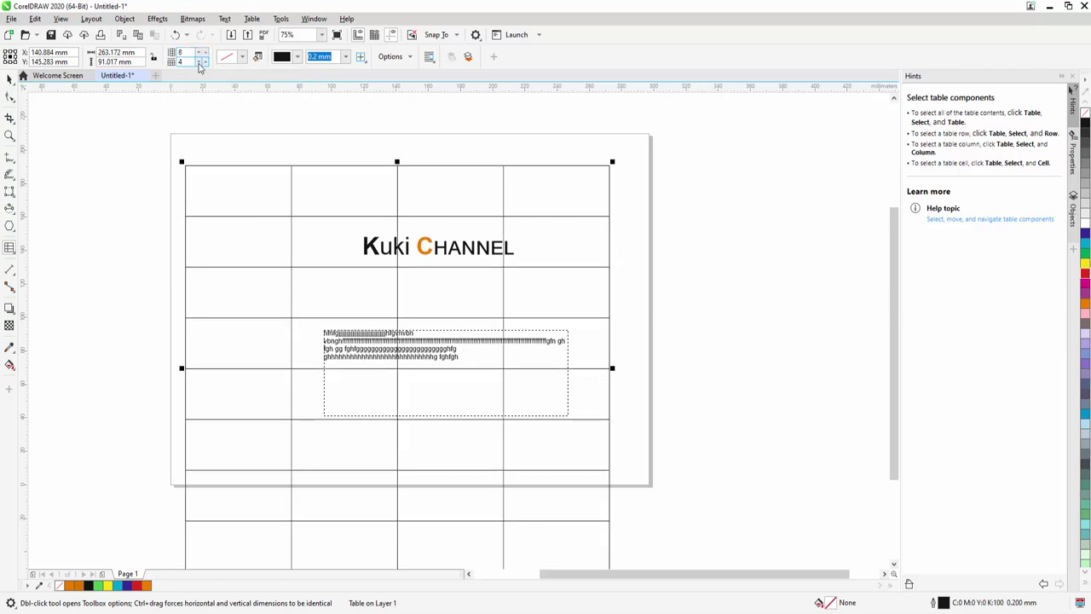
Reduce the table to 1 column, raise it to 7, and bring the column count back to 4.
left_click(202, 64)
left_click(202, 64)
left_click(203, 64)
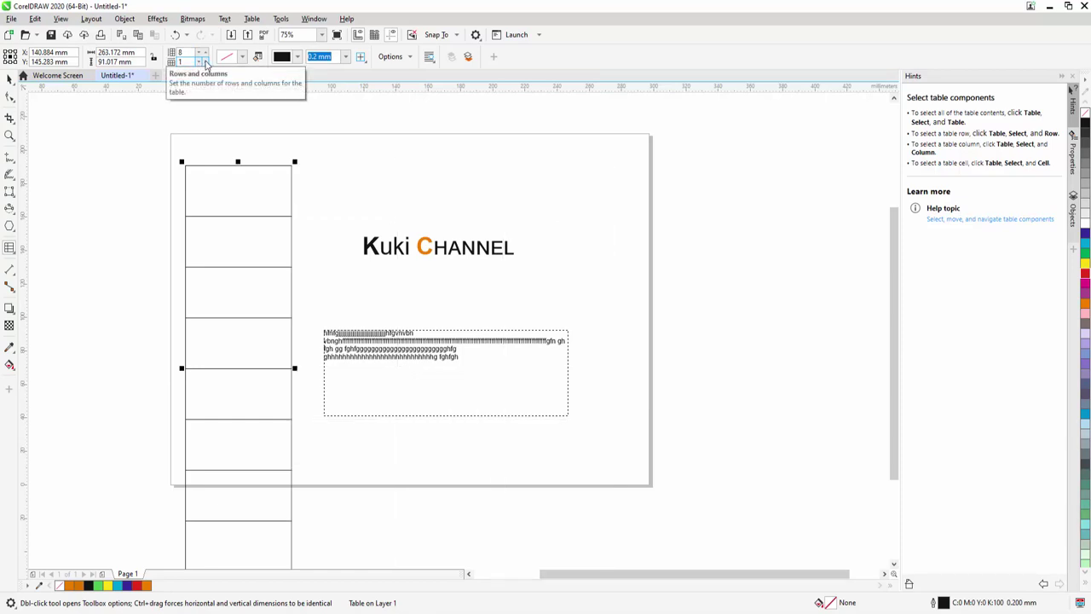
left_click(204, 60)
left_click(204, 60)
left_click(204, 60)
left_click(204, 59)
left_click(204, 60)
left_click(204, 60)
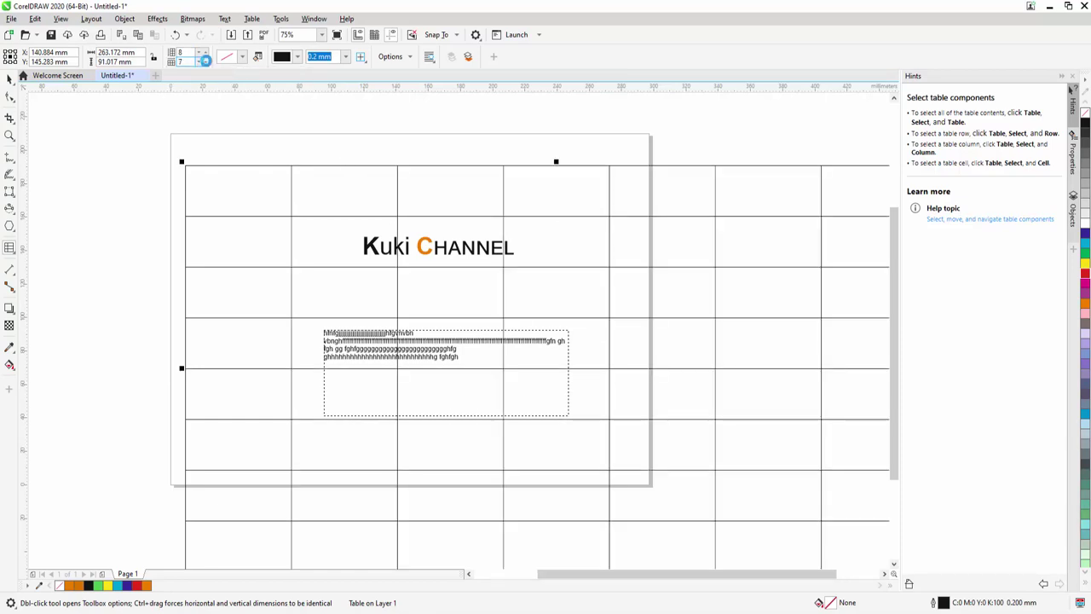
left_click(202, 64)
left_click(202, 64)
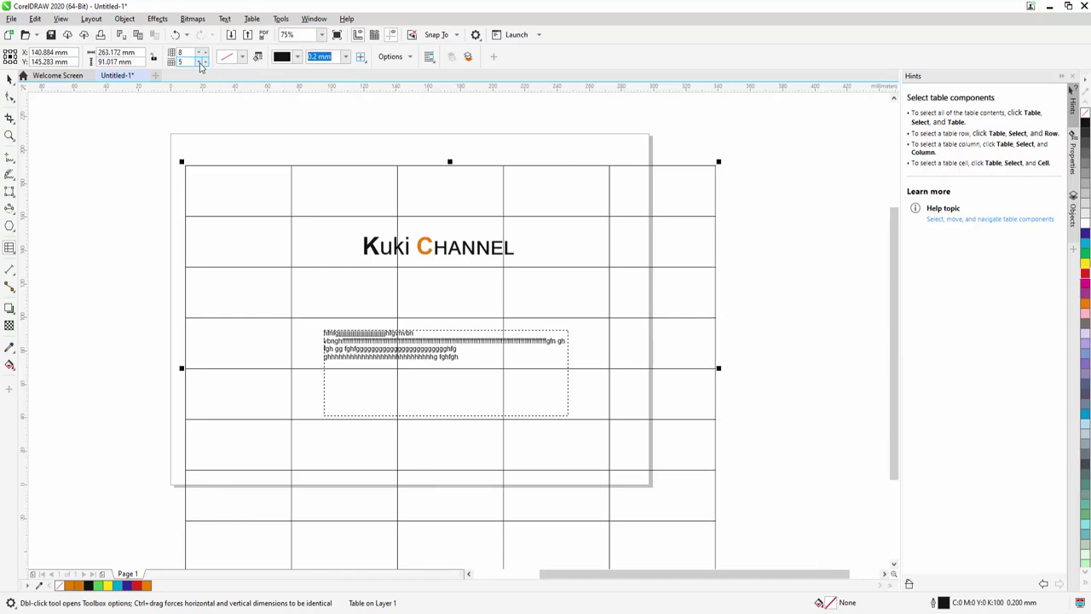
left_click(202, 64)
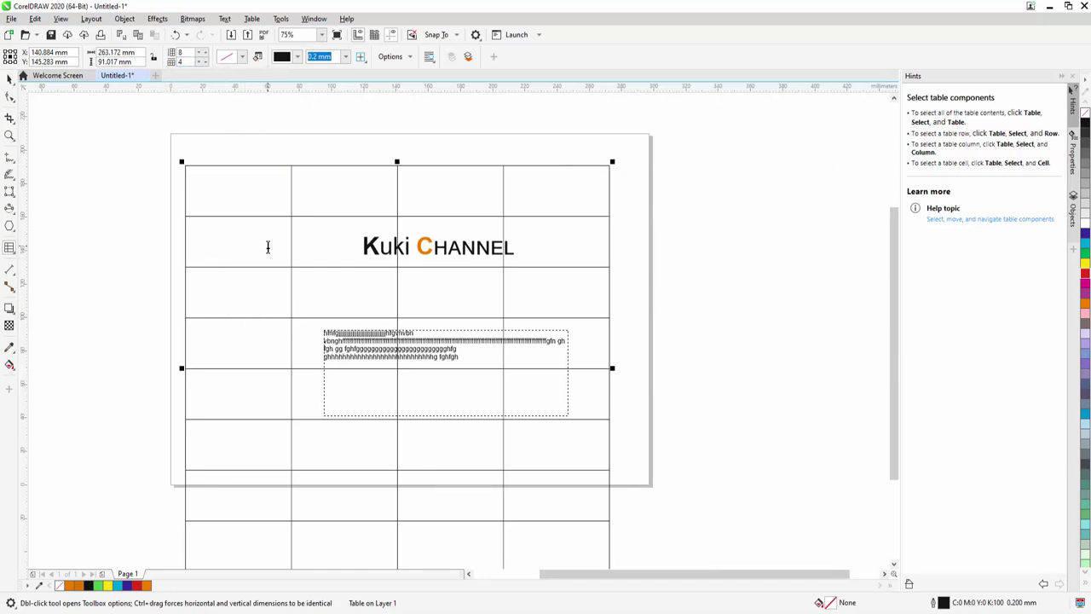
Give the table's outer border a red colour of C 0, M 95, Y 100, K 0.
left_click(297, 57)
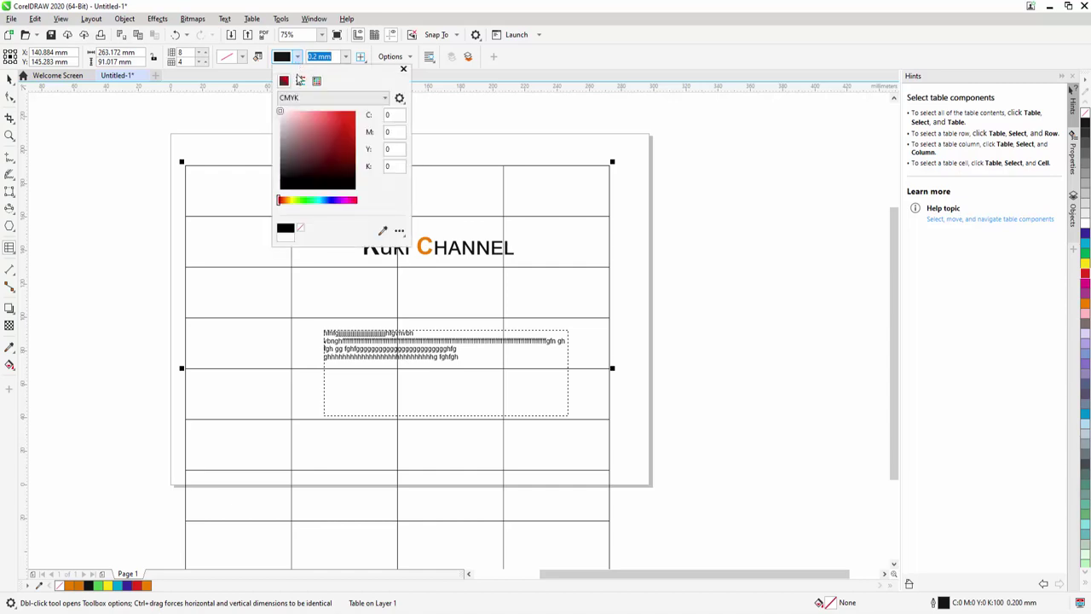
left_click(349, 116)
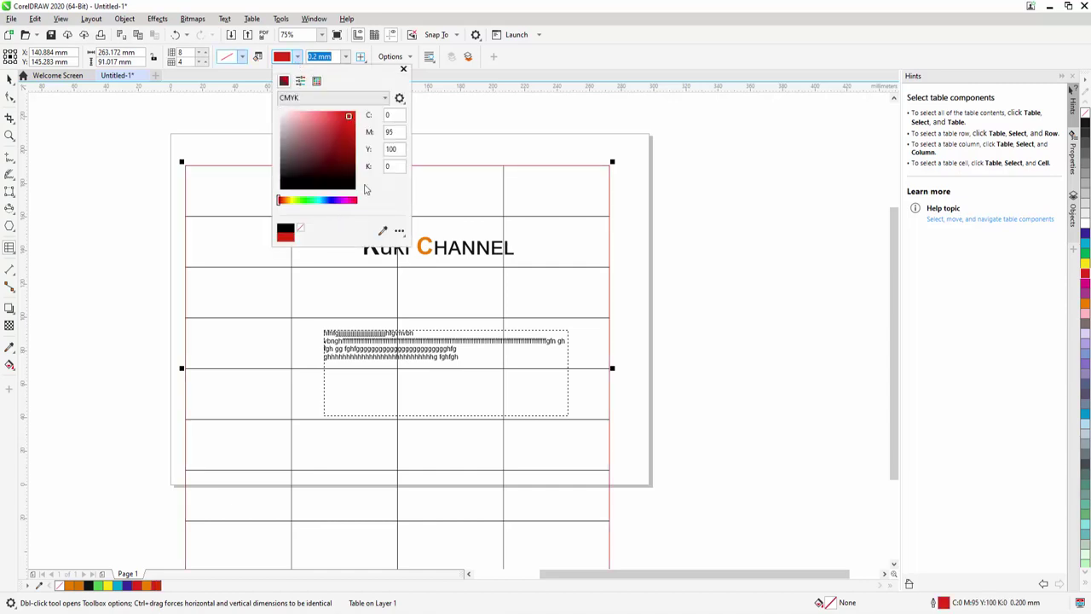
left_click(469, 146)
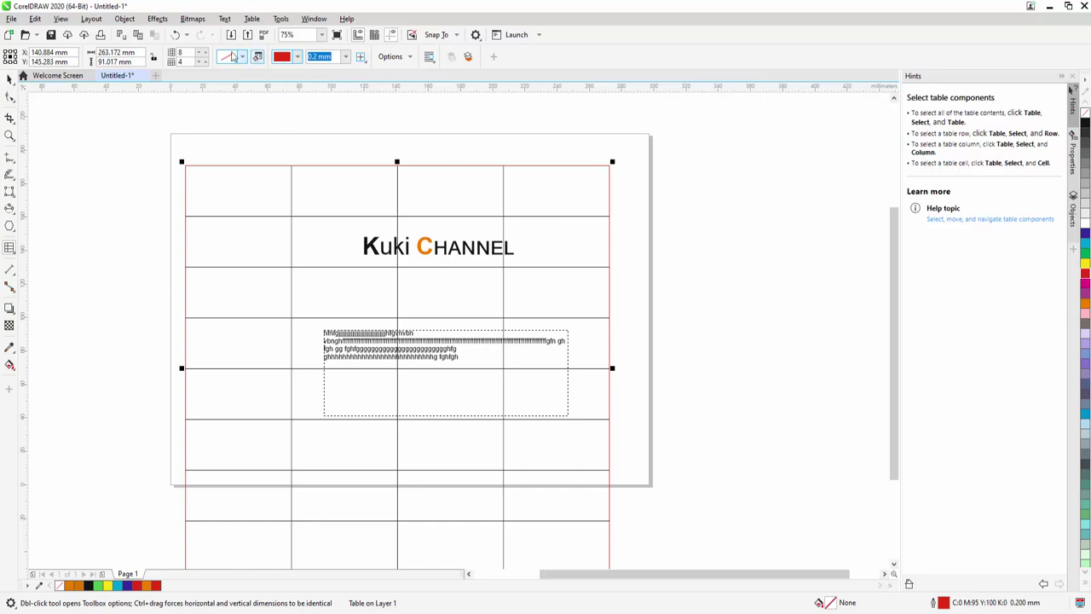
Fill the table with orange C 0, M 57, Y 100, K 1, try no fill, and reapply orange as C 1, M 58, Y 97, K 3.
left_click(242, 57)
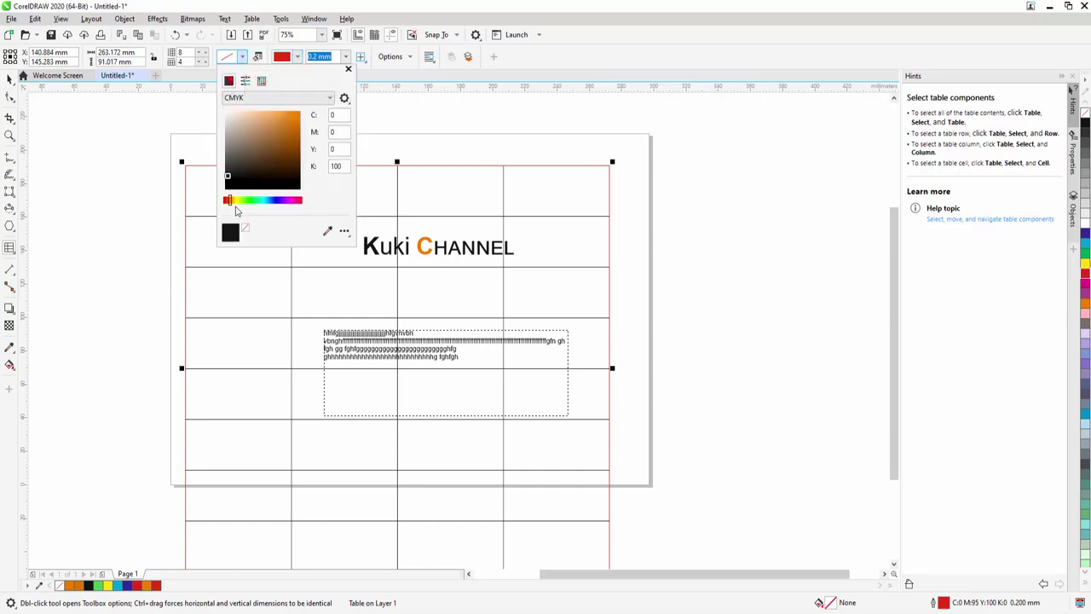
left_click(291, 116)
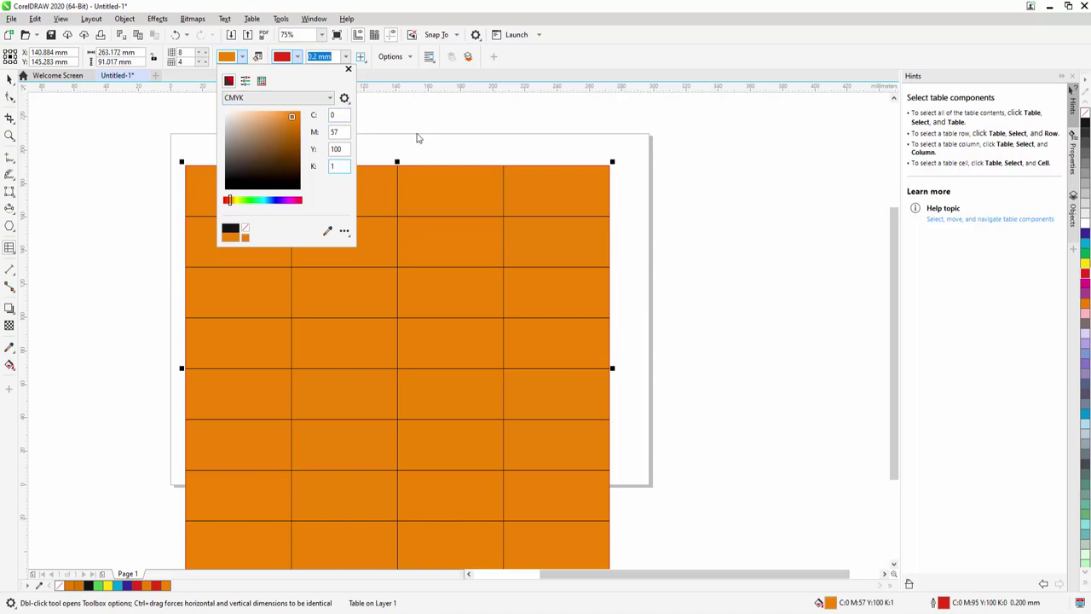
left_click(245, 230)
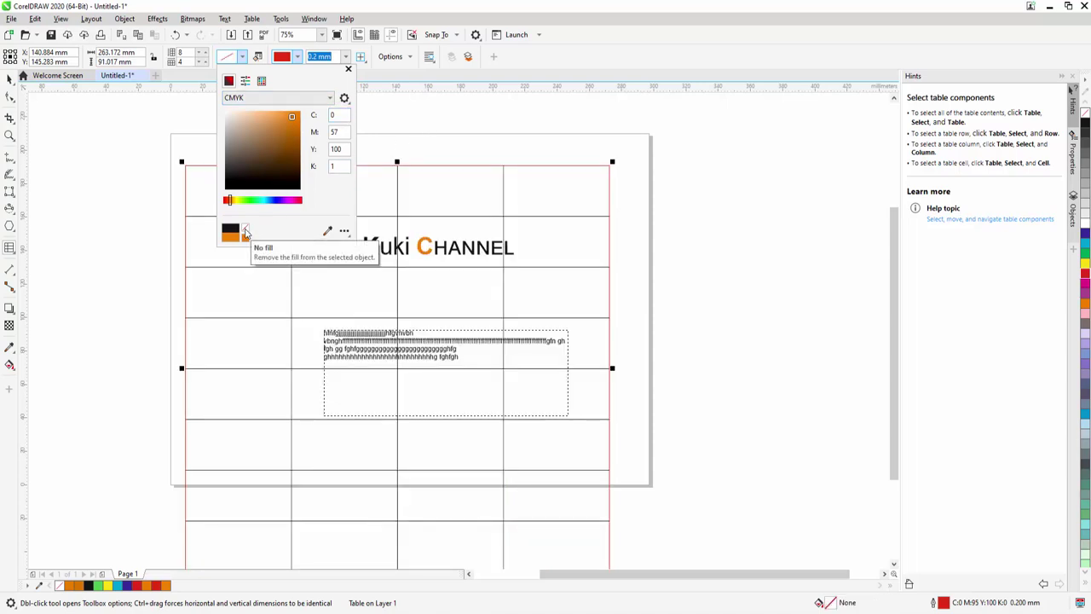
left_click(246, 239)
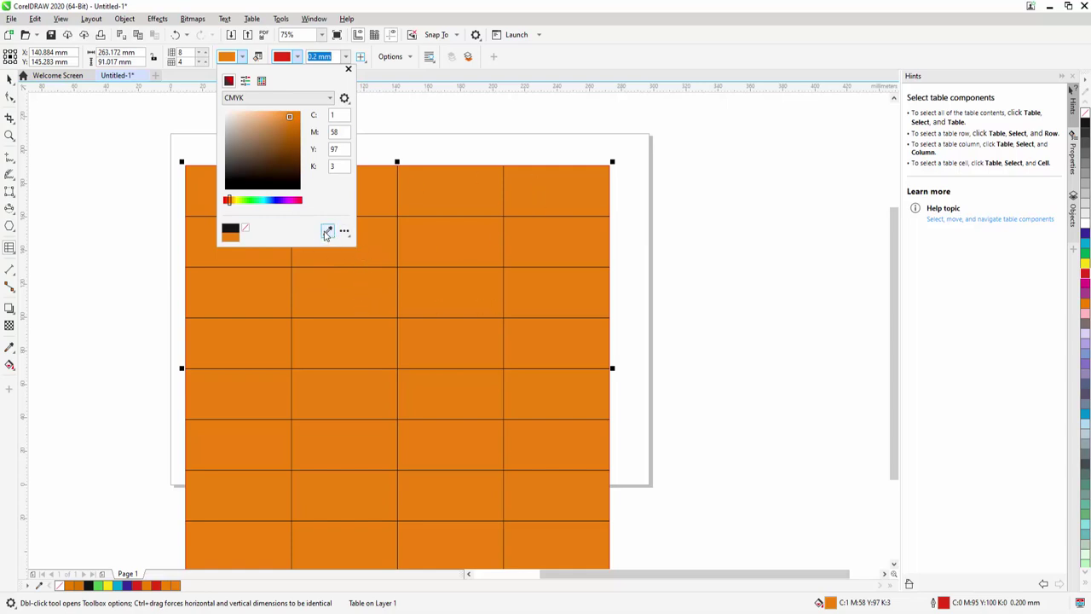
Change the table's fill to white #FFFFFF by sampling the blank page and the Hints background with the eyedropper.
left_click(328, 232)
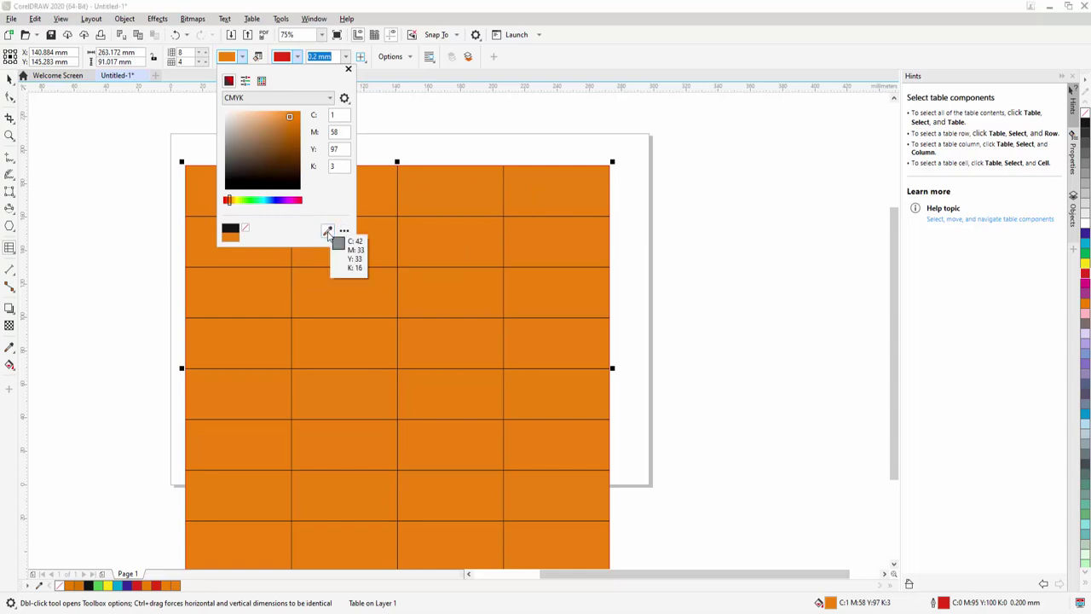
left_click(535, 145)
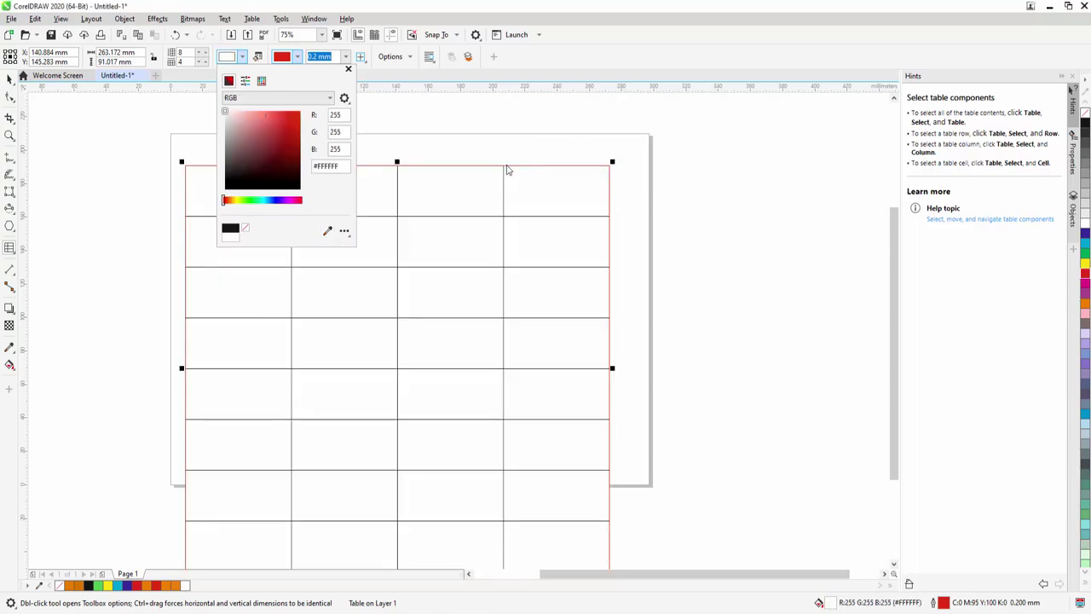
left_click(328, 232)
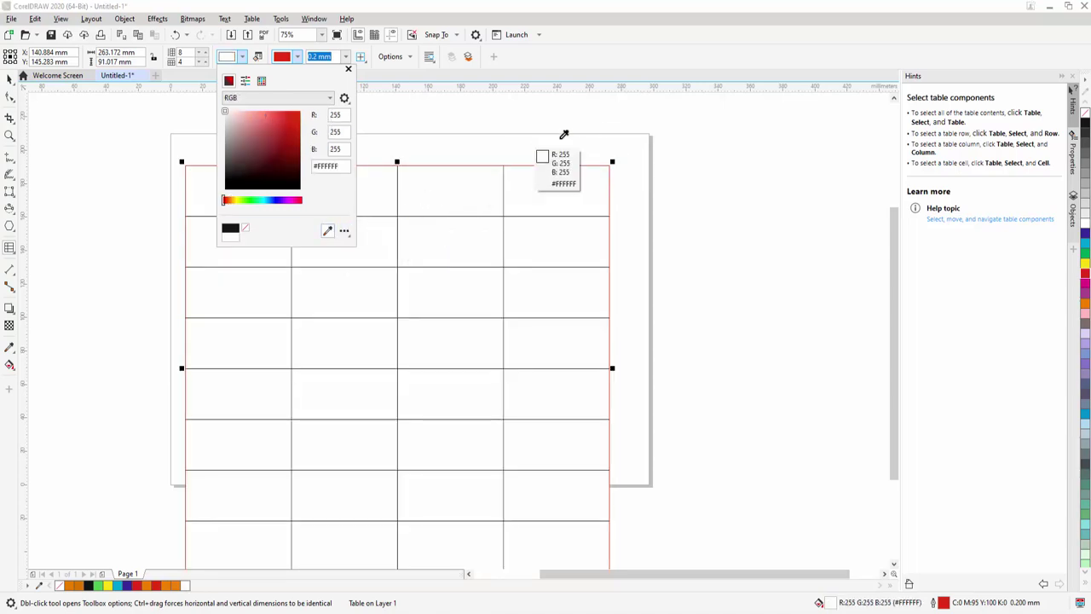
left_click(943, 218)
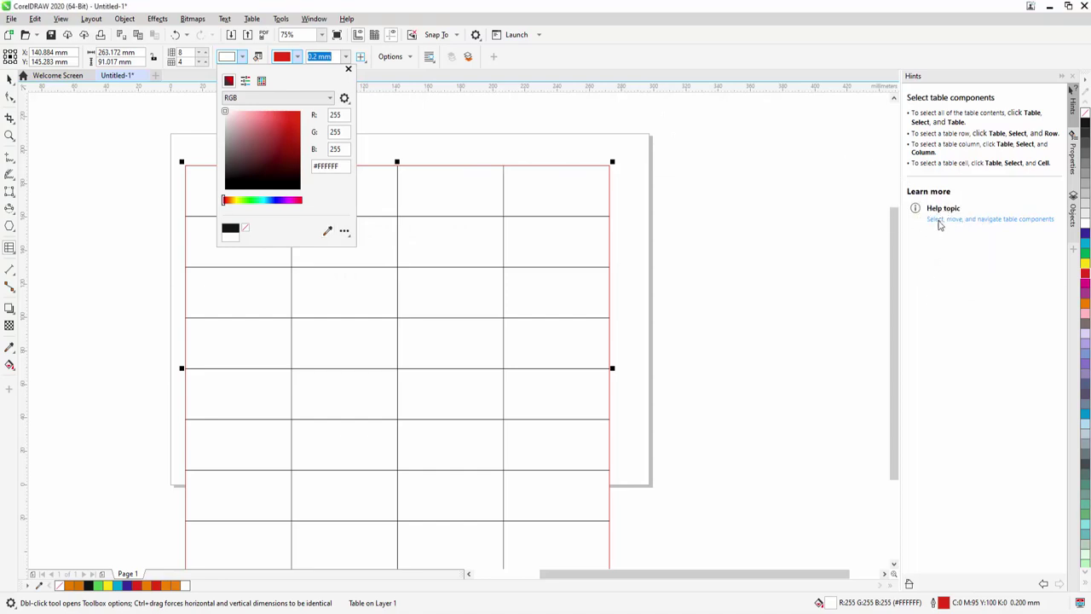
Sample the orange #FF6600 from the program's interface as the table's background fill.
left_click(329, 233)
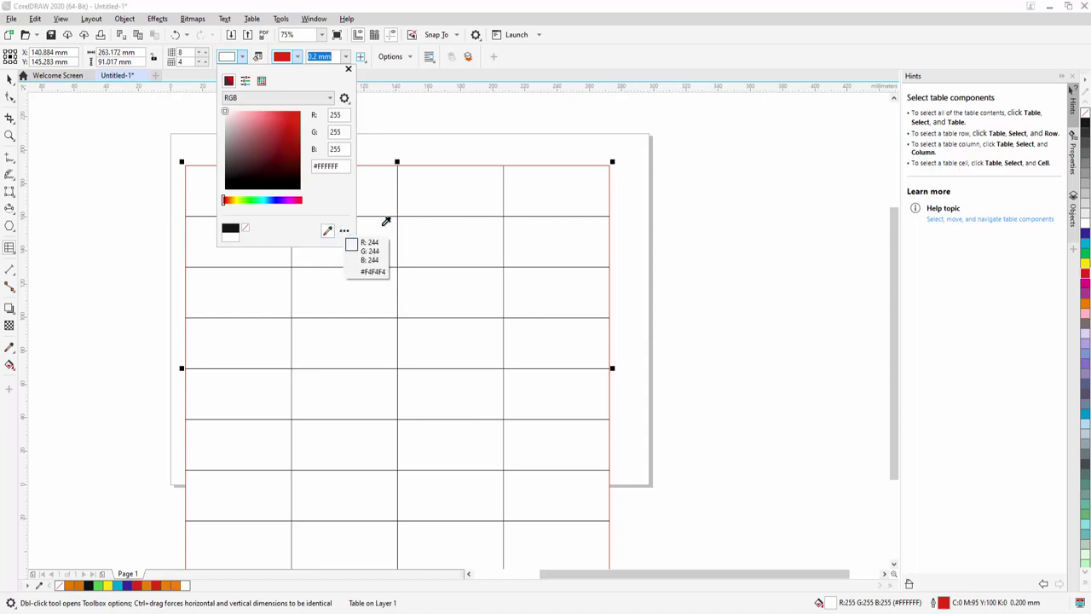
left_click(467, 58)
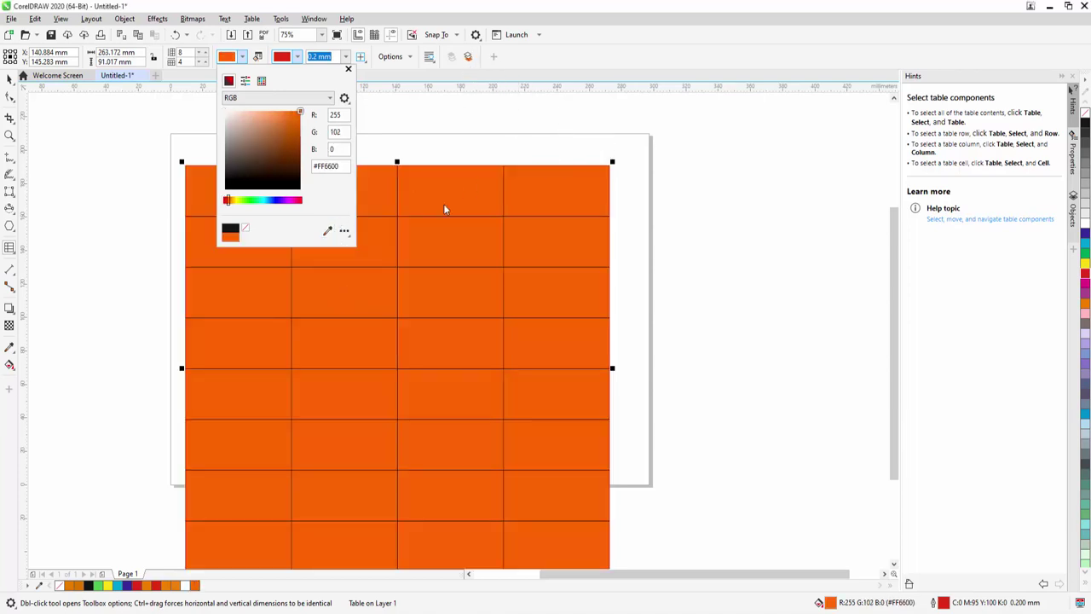
left_click(418, 155)
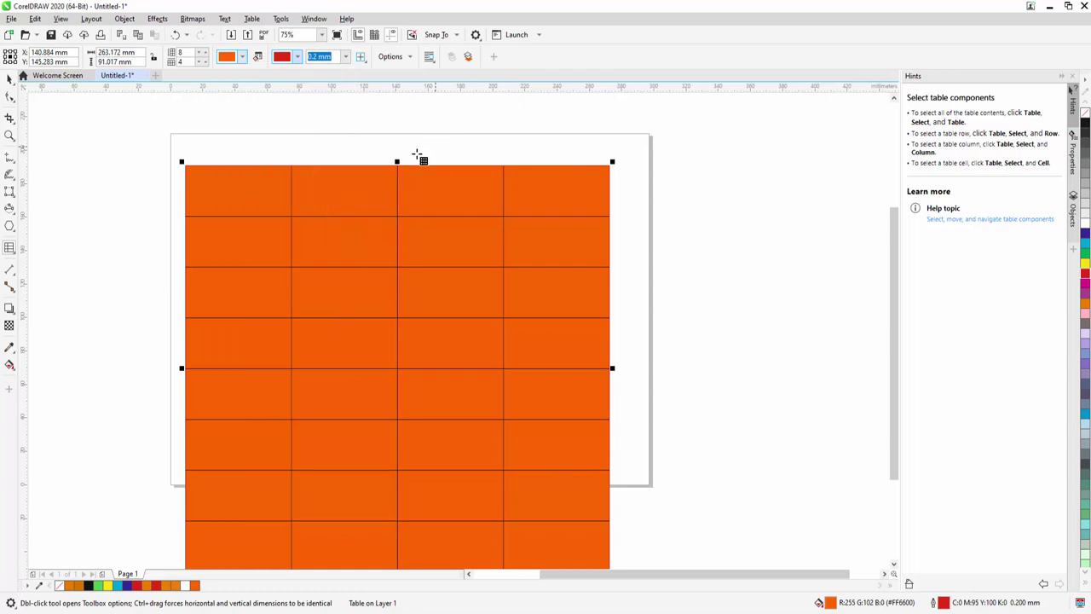
Undo the table's fill, border, column and row changes and its creation, so that only the two text objects remain.
left_click(8, 78)
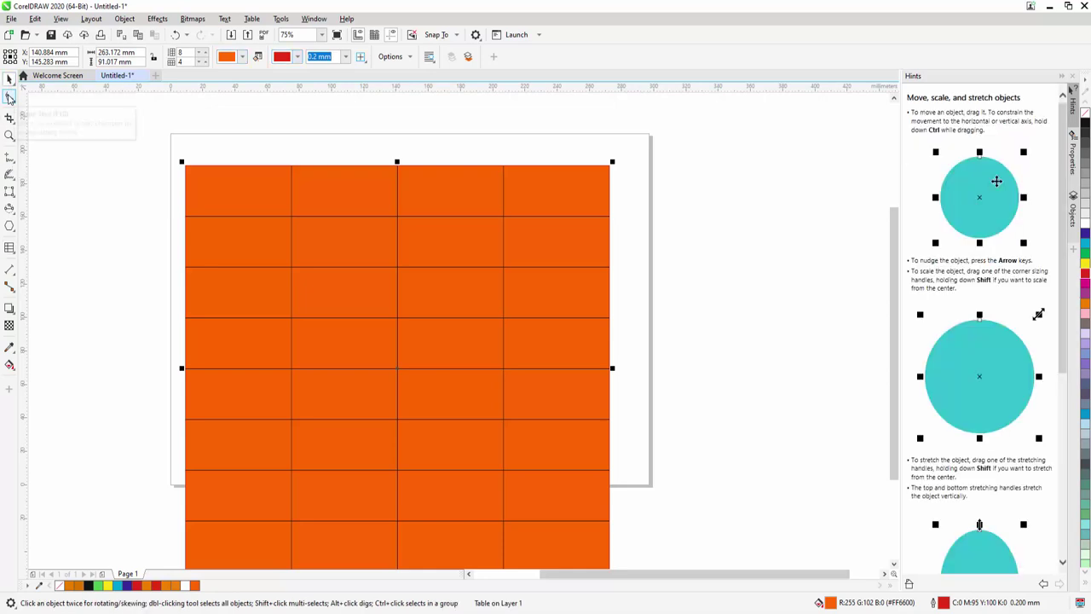
key("ctrl+z")
key("ctrl+shift+z")
key("ctrl+z")
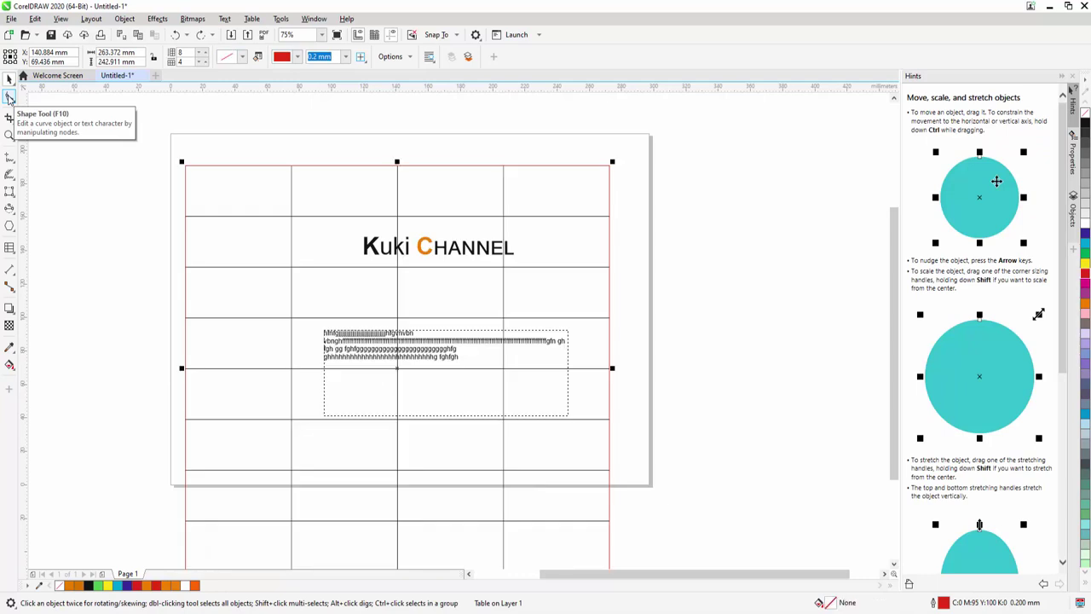
key("ctrl+shift+z")
key("ctrl+z")
key("ctrl+z")
key("ctrl+z")
key("ctrl+z")
key("ctrl+z")
key("ctrl+z")
key("ctrl+z")
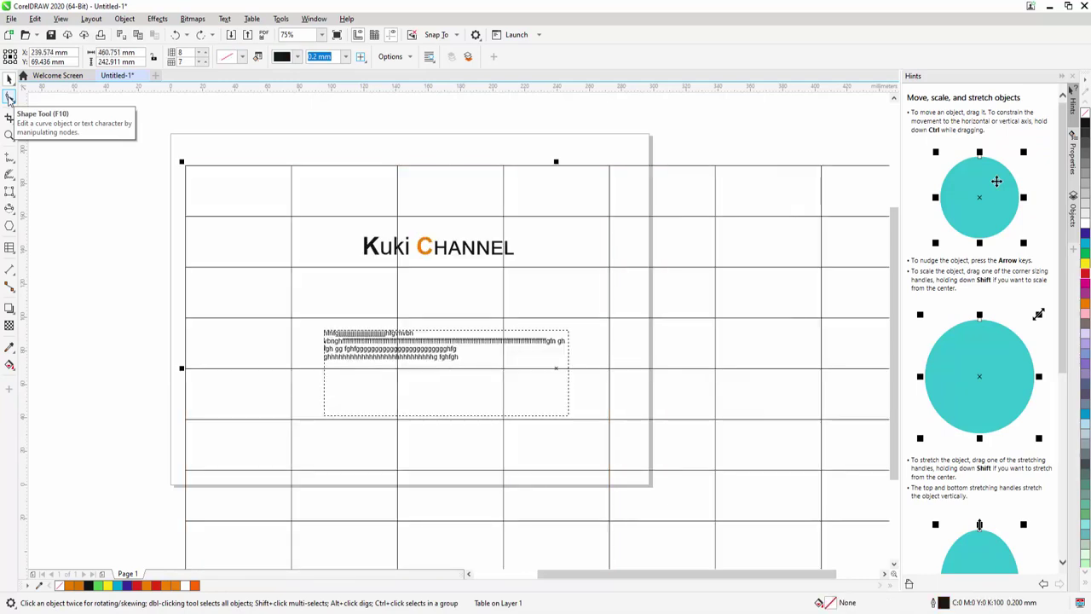
key("ctrl+z")
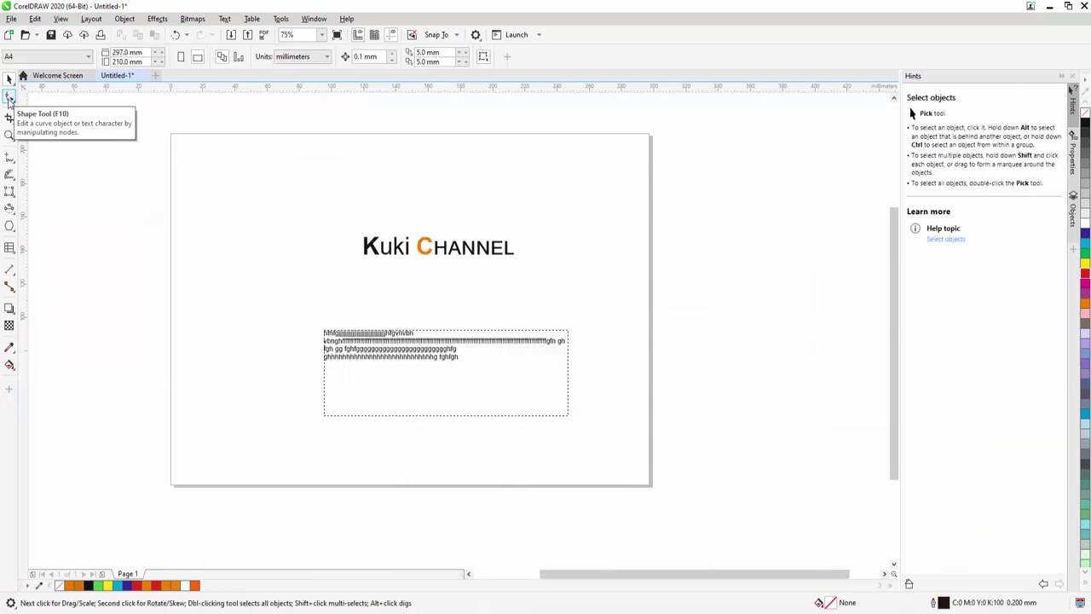
Delete the paragraph text frame below the "Kuki Channel" title.
left_click(327, 348)
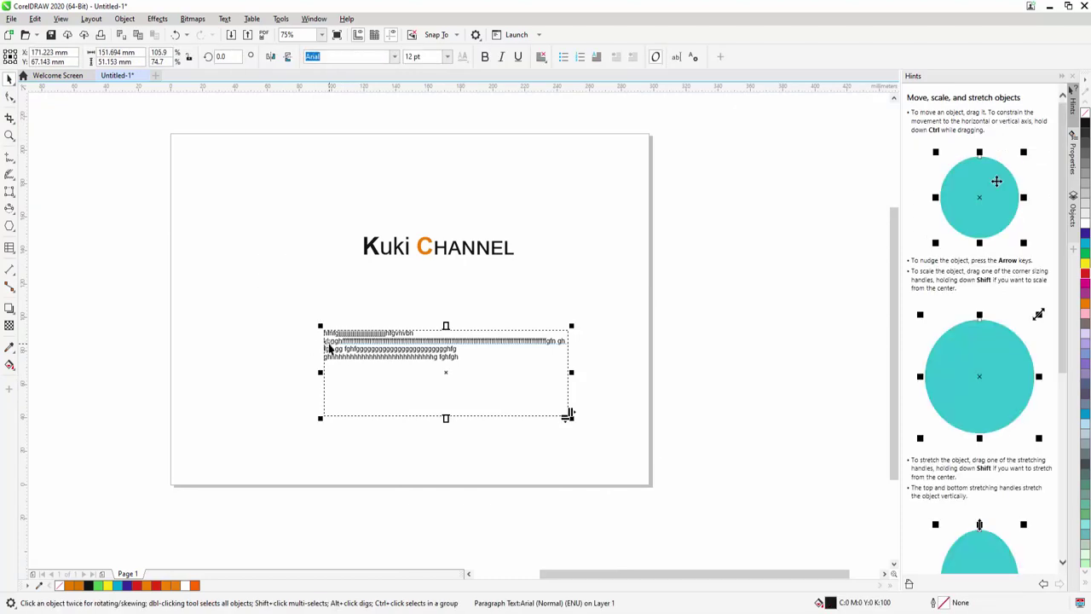
key("Delete")
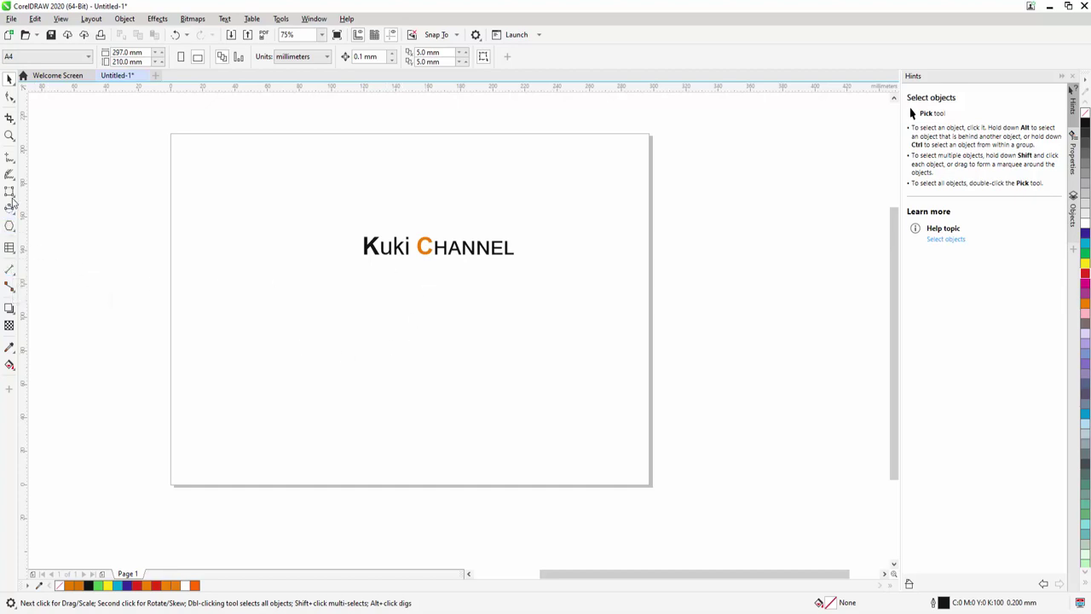
Draw a rectangle about 121 by 78 mm below the "Kuki Channel" title.
left_click(11, 196)
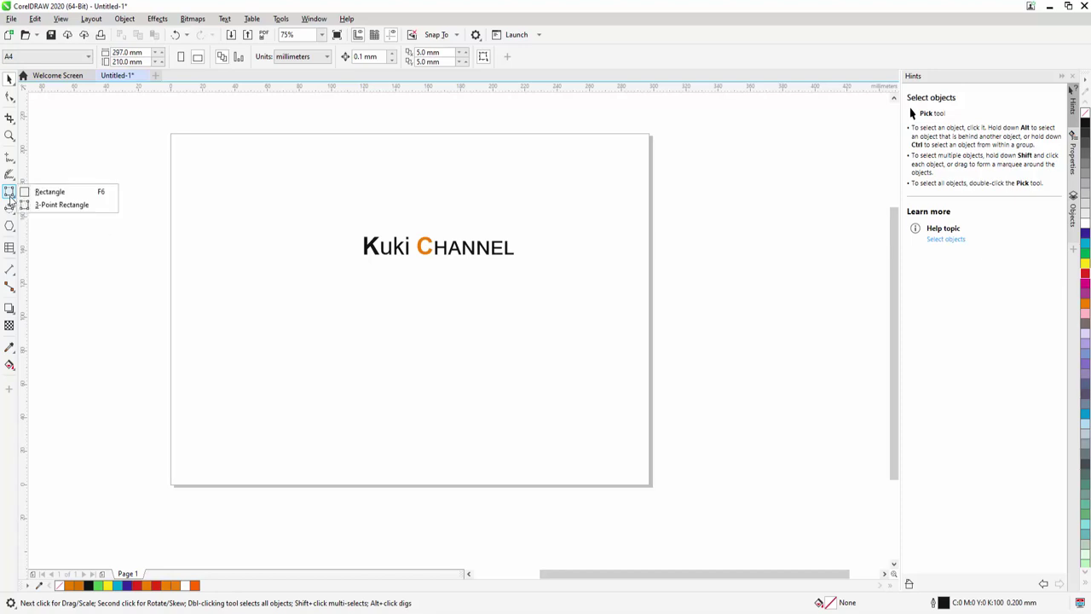
left_click(38, 191)
left_click_drag(249, 285, 447, 419)
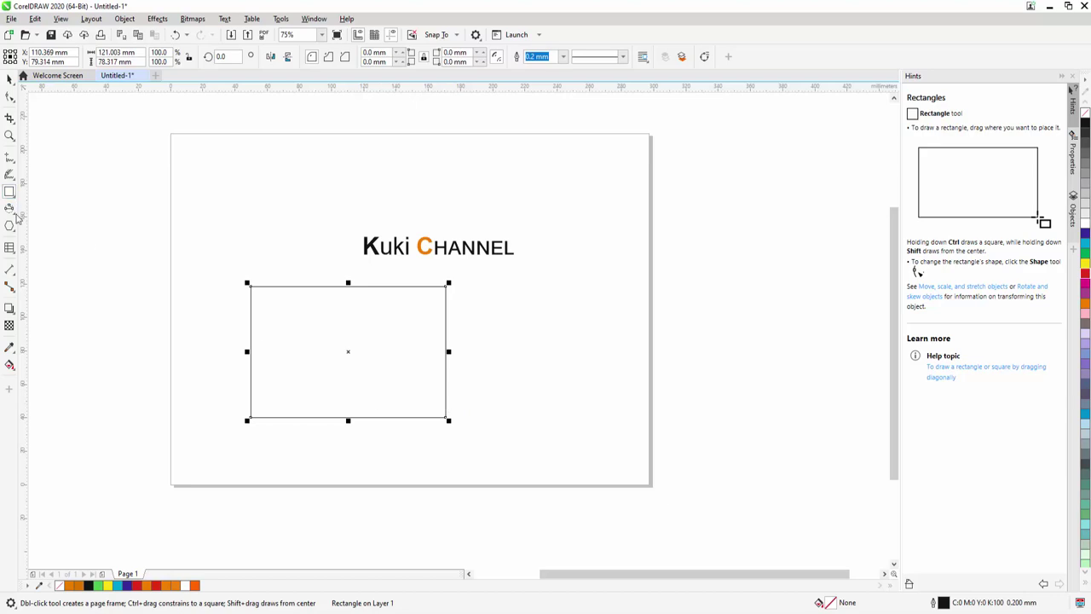
Add a horizontal dimension about 24 mm long from the rectangle's right edge outward, placing its line level with the rectangle's bottom edge.
left_click(11, 269)
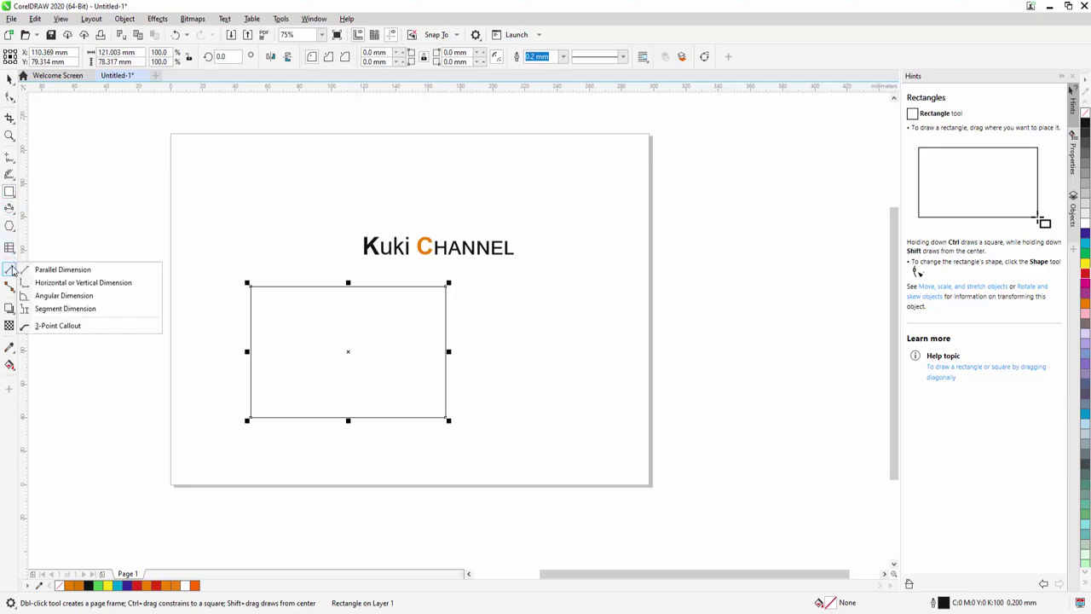
left_click(60, 286)
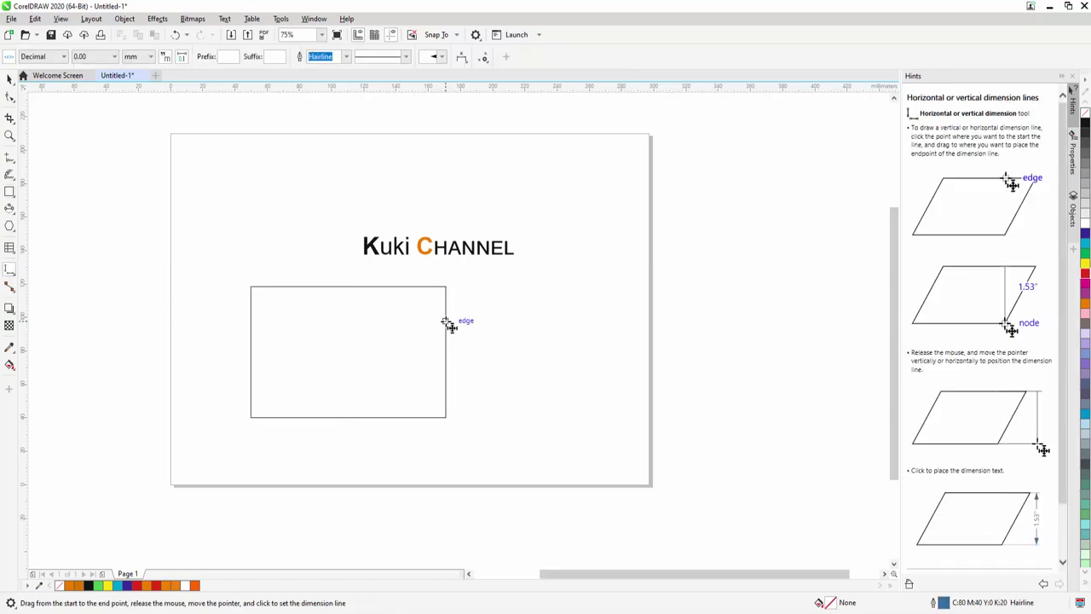
left_click_drag(445, 333, 485, 330)
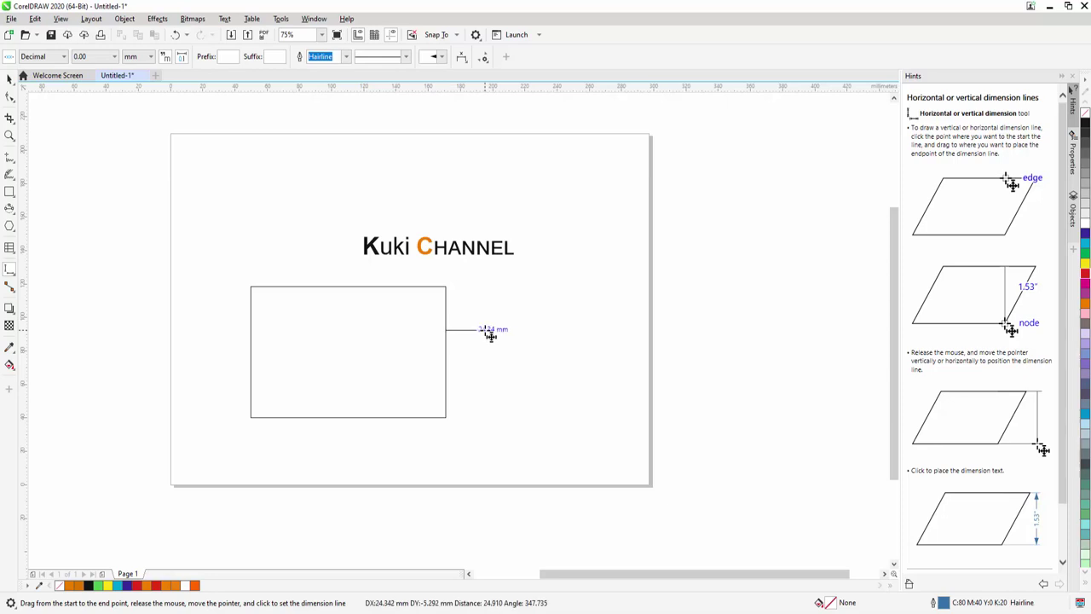
left_click(486, 422)
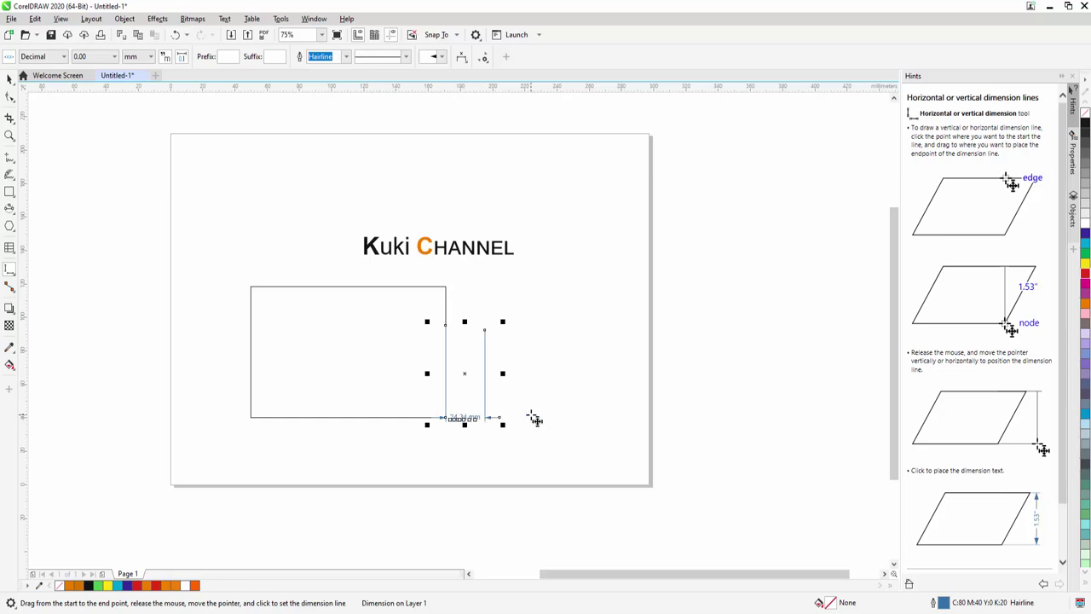
Add a vertical dimension for the rectangle's height, place it along the left edge, and deselect it.
left_click_drag(444, 291, 442, 419)
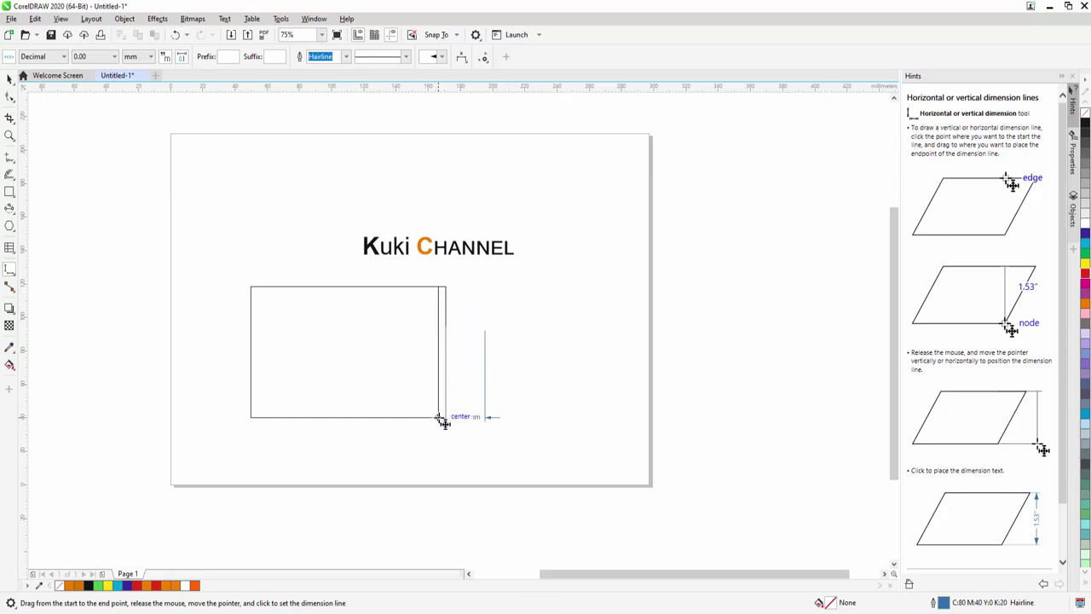
left_click(256, 419)
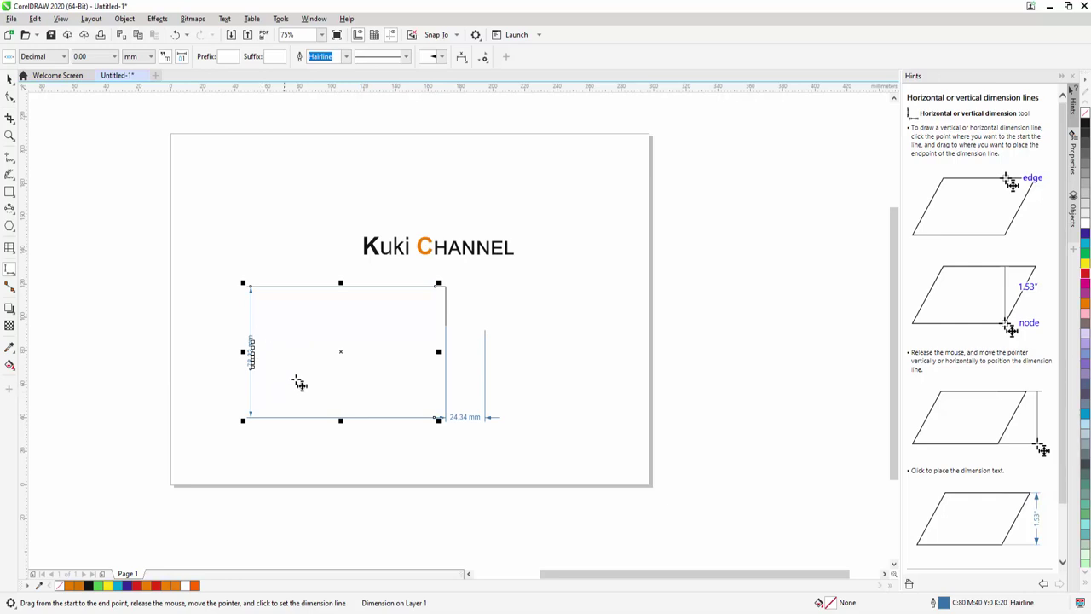
left_click(10, 78)
left_click(202, 288)
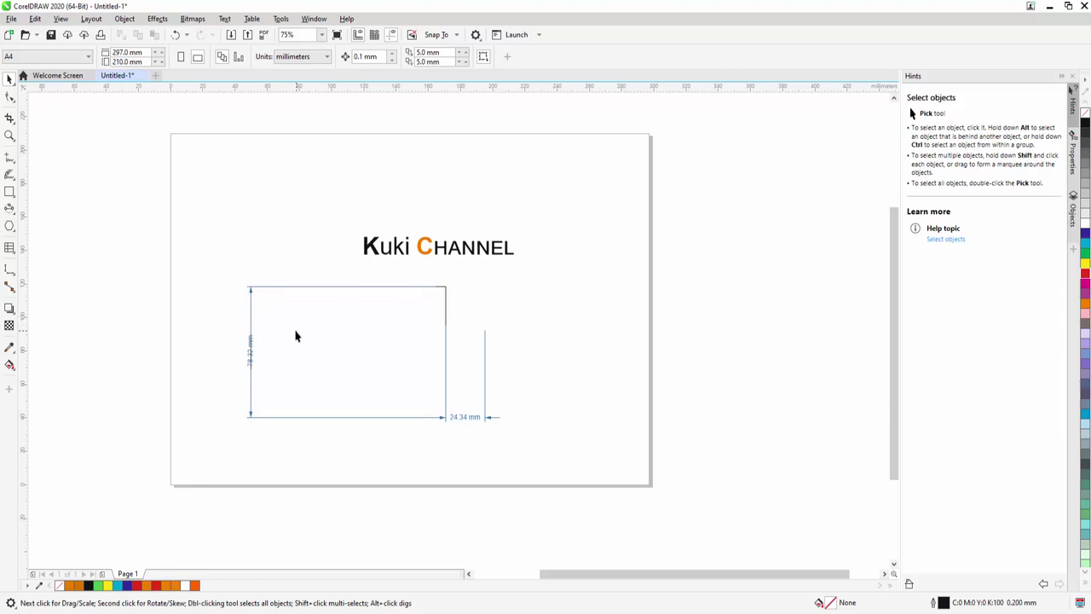
Draw a vertical parallel dimension about 125 mm long across the title and rectangle, placing its line just right of the title.
left_click(14, 273)
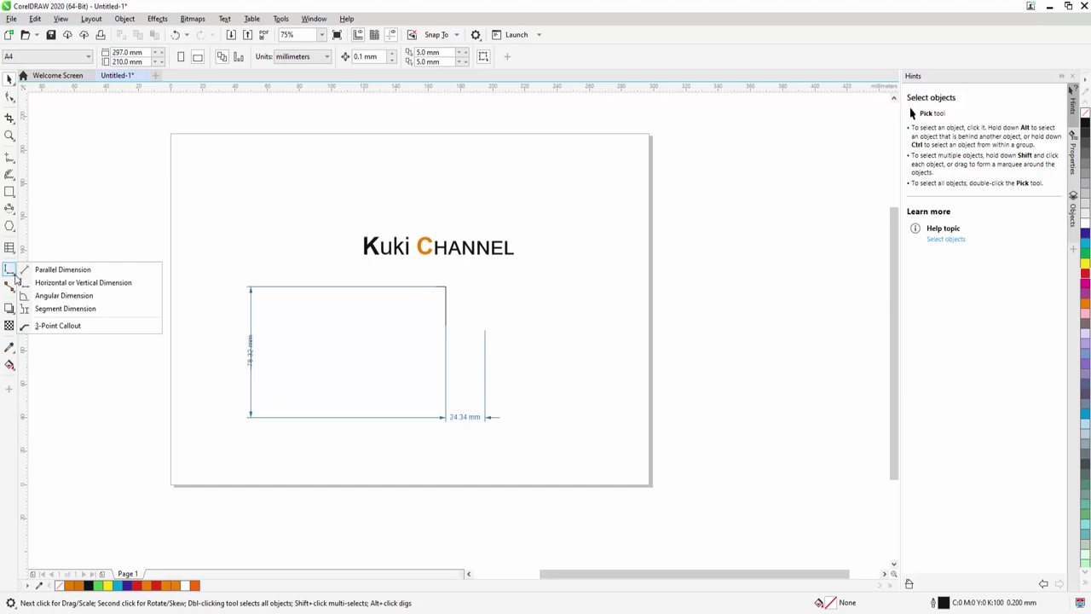
left_click(51, 269)
left_click_drag(310, 179, 315, 385)
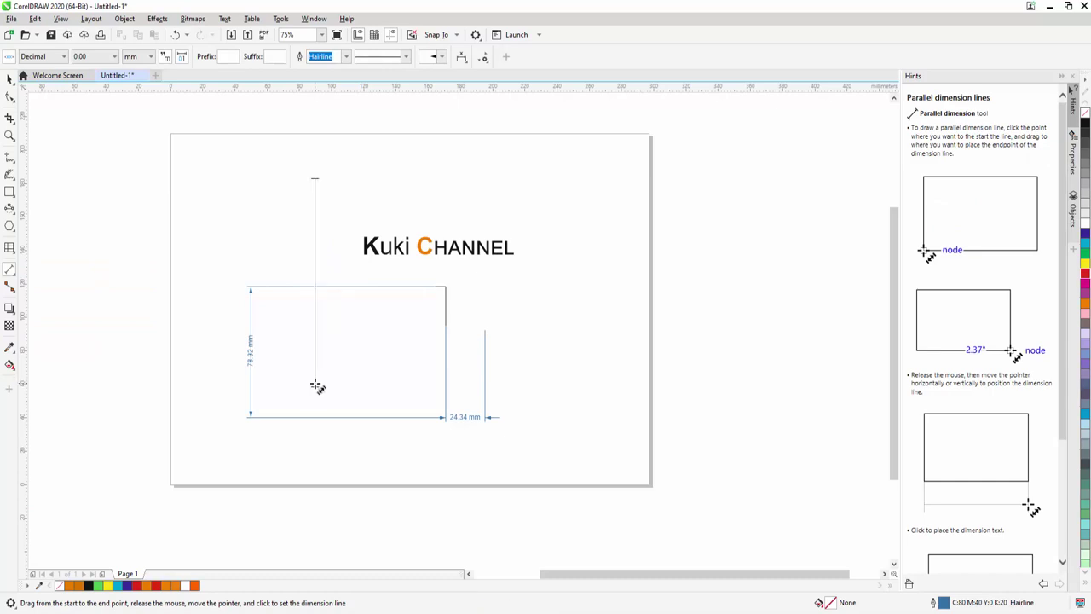
left_click(522, 386)
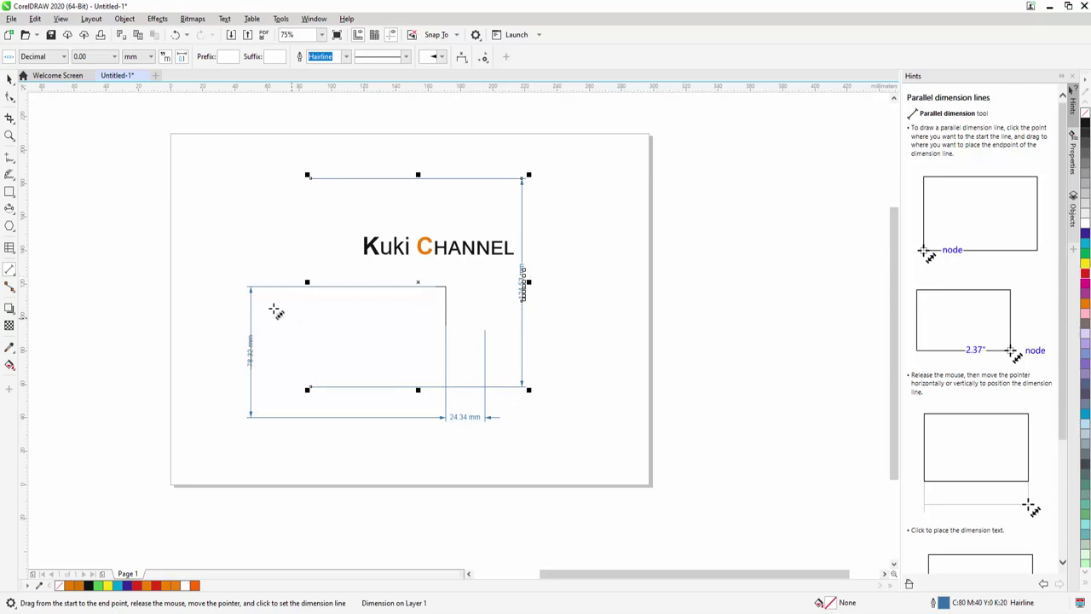
Add parallel dimensions for the rectangle's height on its right edge and for a horizontal span of about 95 mm just above the rectangle.
left_click_drag(248, 287, 251, 420)
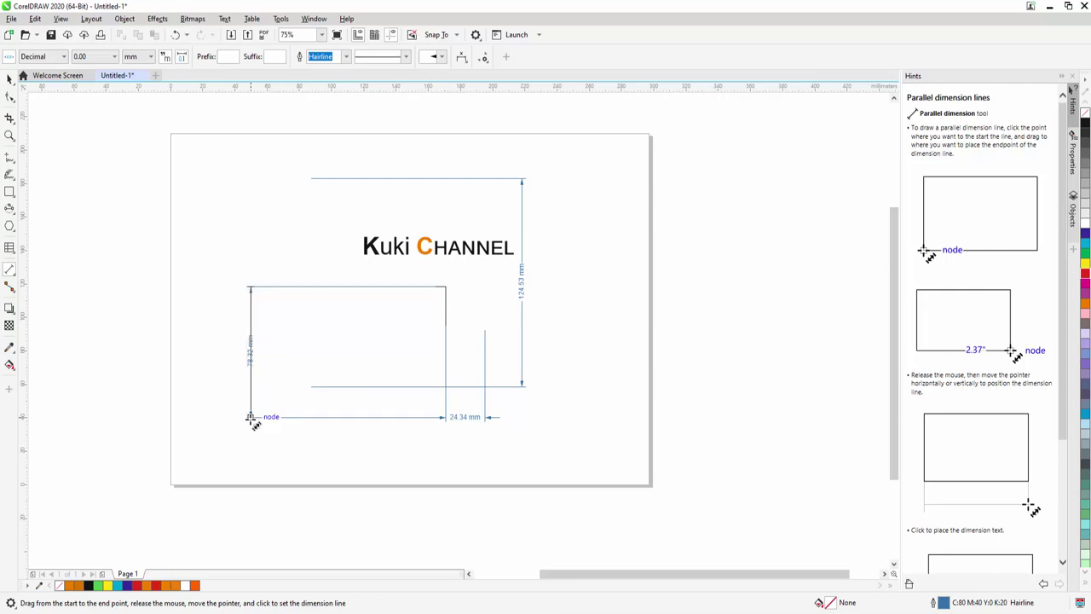
left_click(448, 420)
left_click_drag(449, 416, 443, 380)
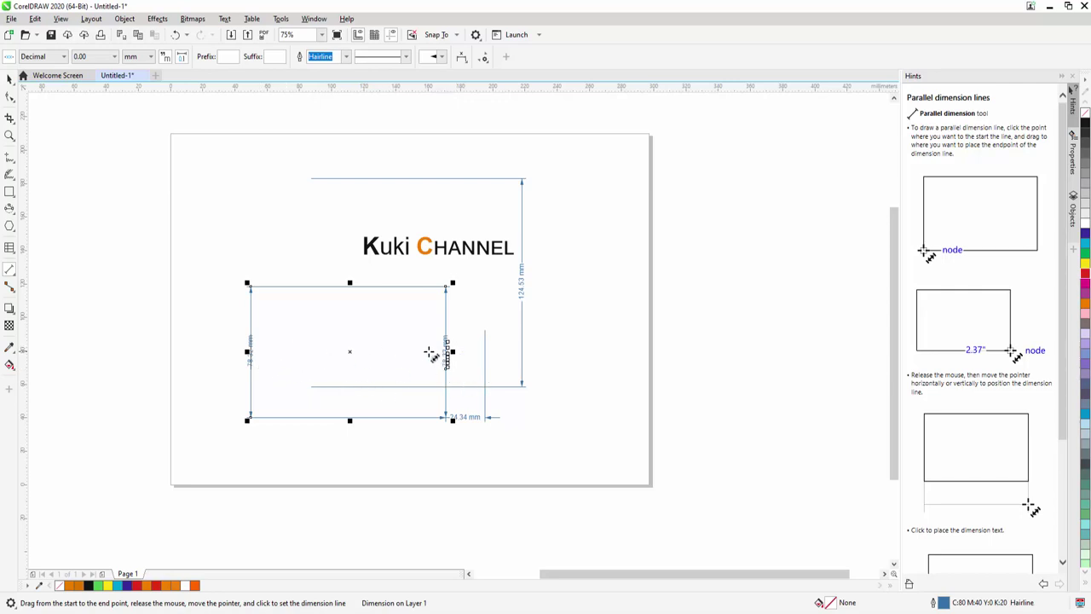
left_click_drag(239, 179, 393, 179)
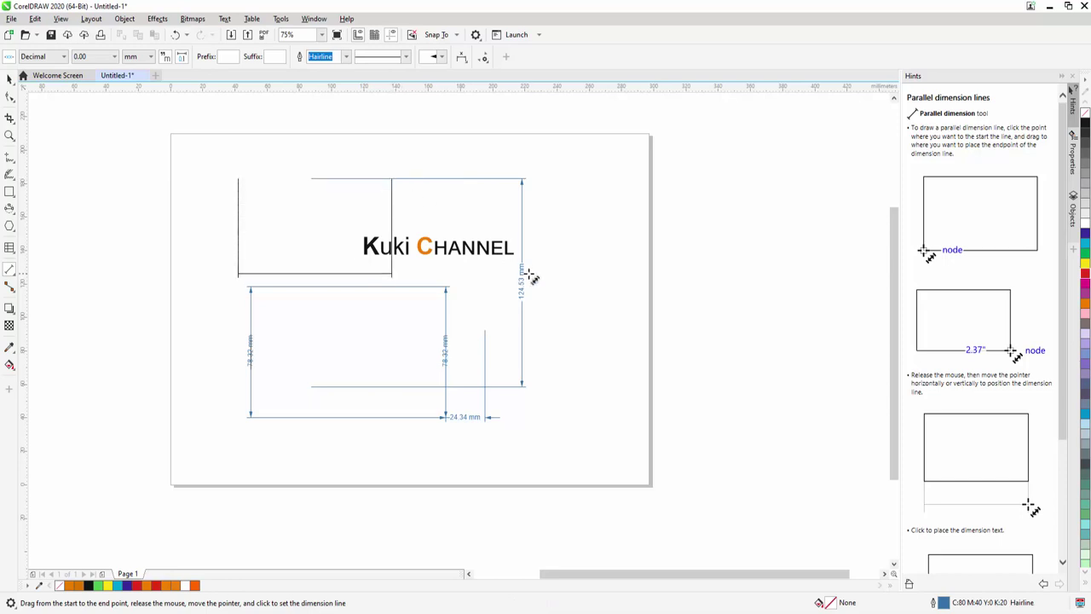
left_click(528, 277)
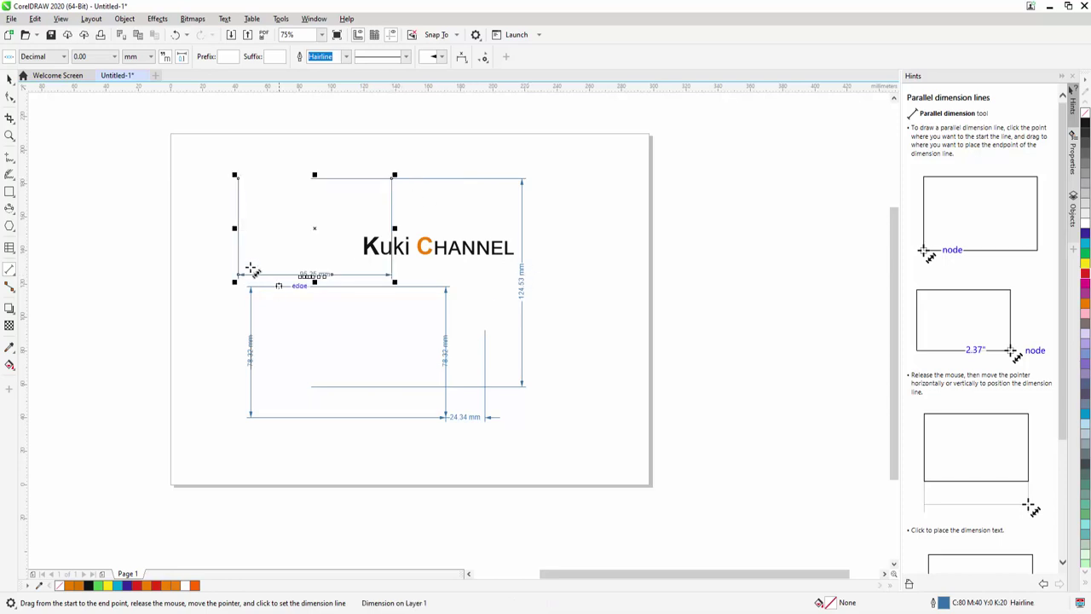
Select all objects on the page and delete them.
key("space")
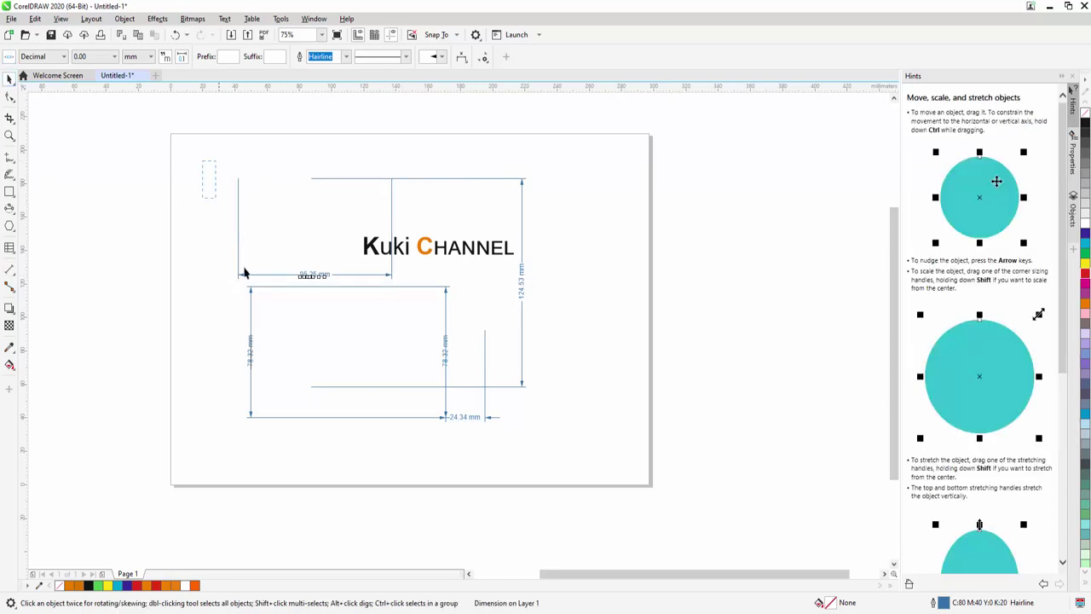
key("ctrl+a")
key("Delete")
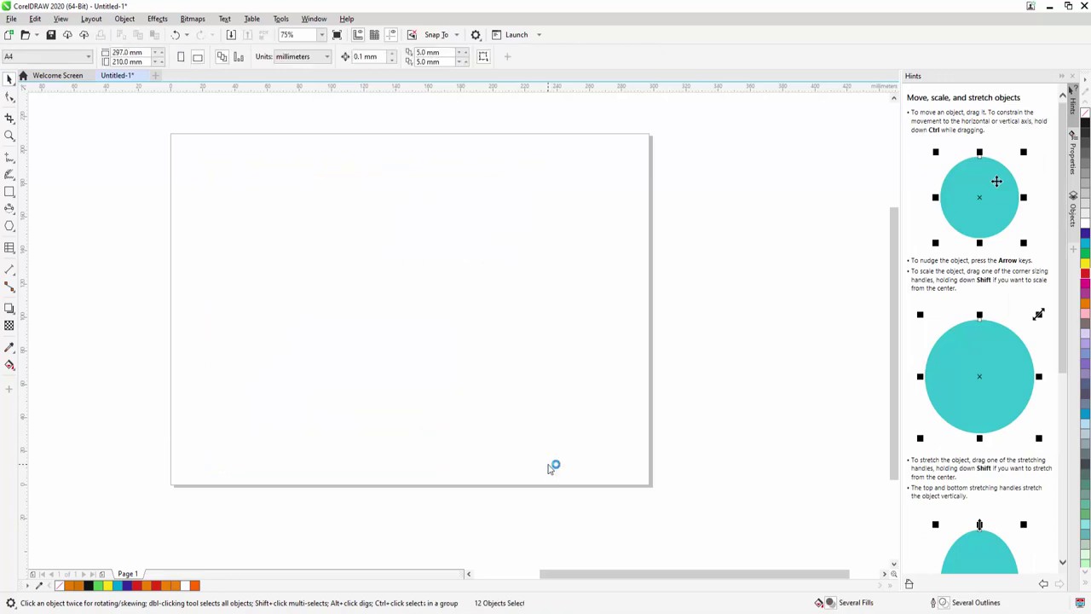
Draw a horizontal parallel dimension about 222 mm long with its line near the page's lower edge, and undo it.
left_click(10, 271)
left_click(13, 274)
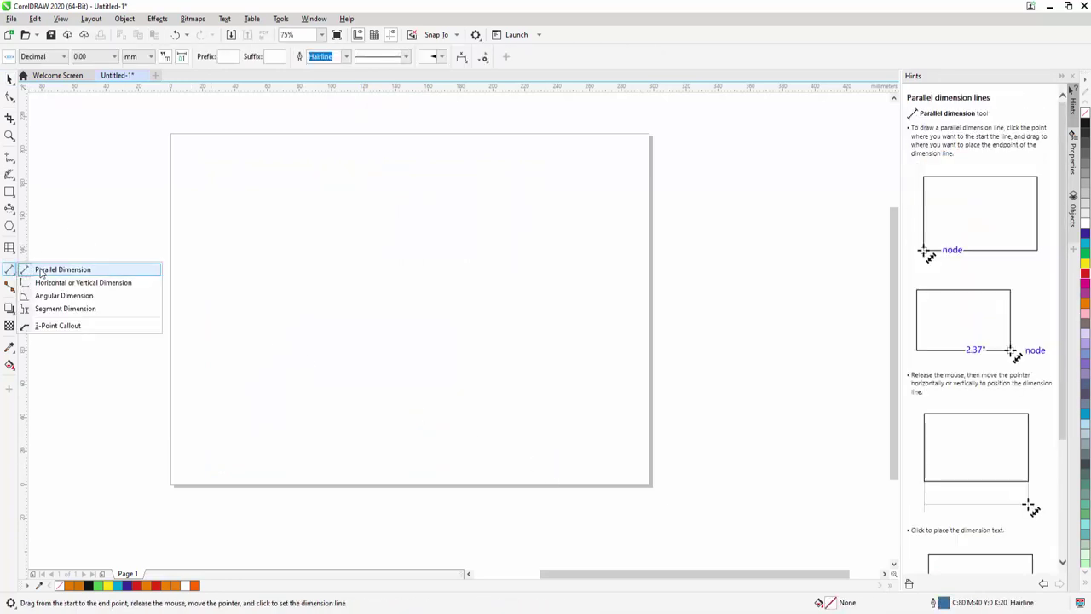
left_click(40, 270)
left_click_drag(246, 267, 602, 268)
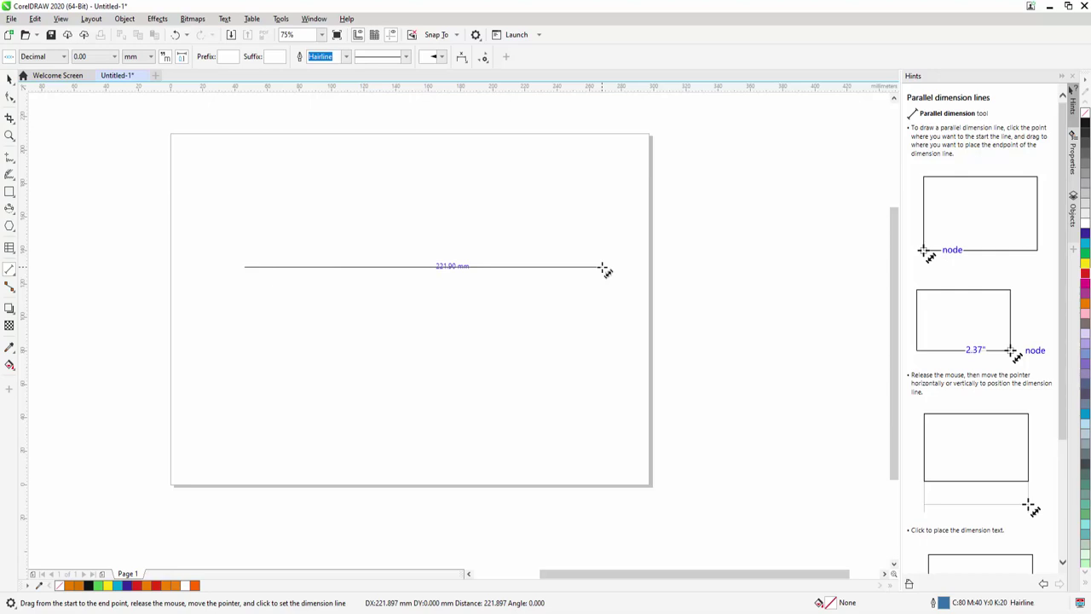
left_click_drag(602, 268, 602, 268)
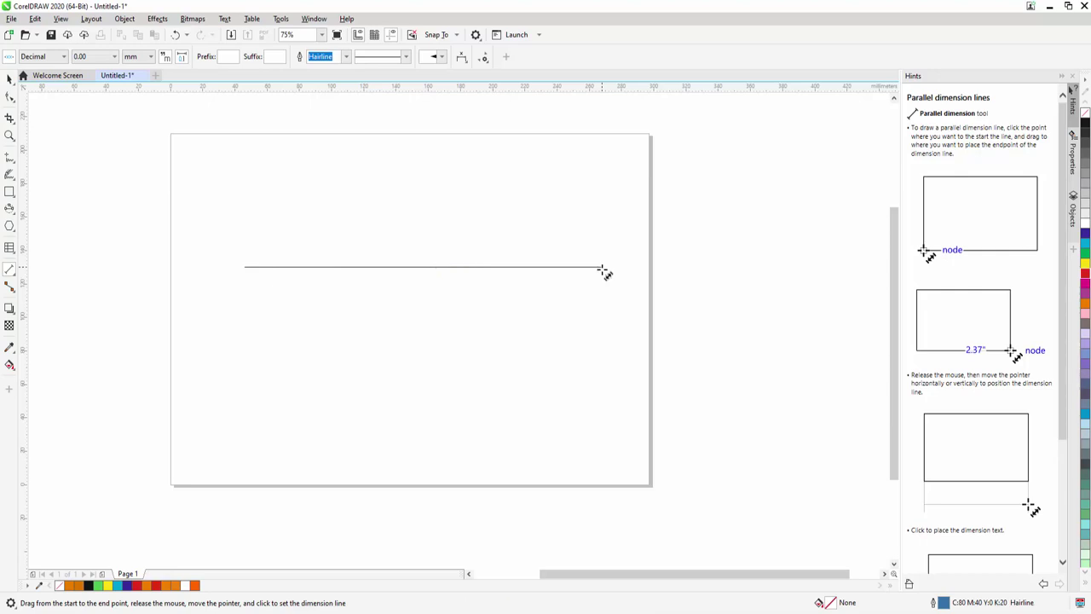
left_click(599, 449)
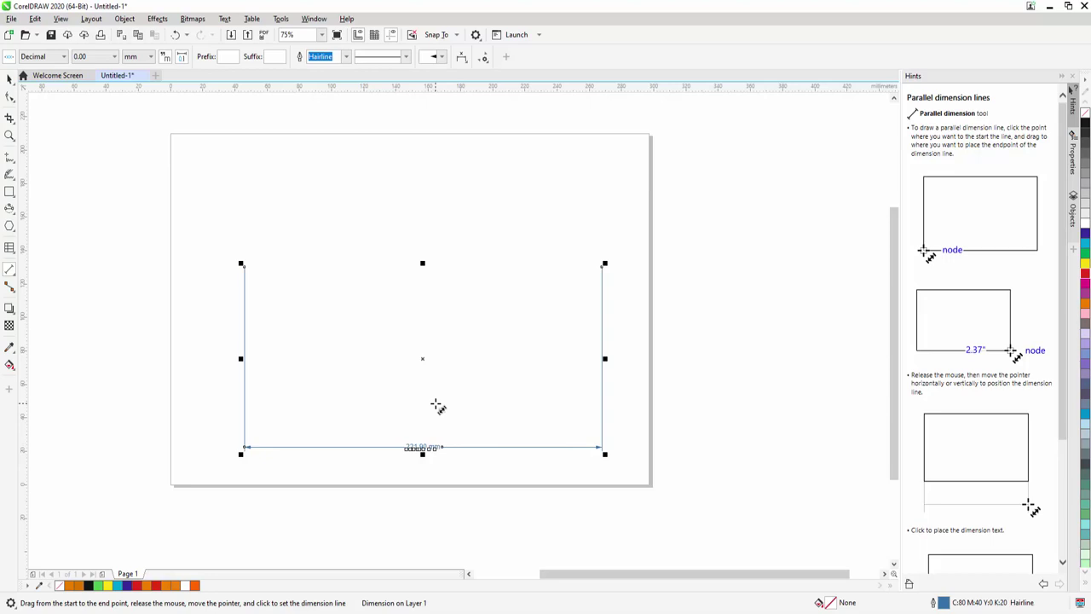
key("ctrl+z")
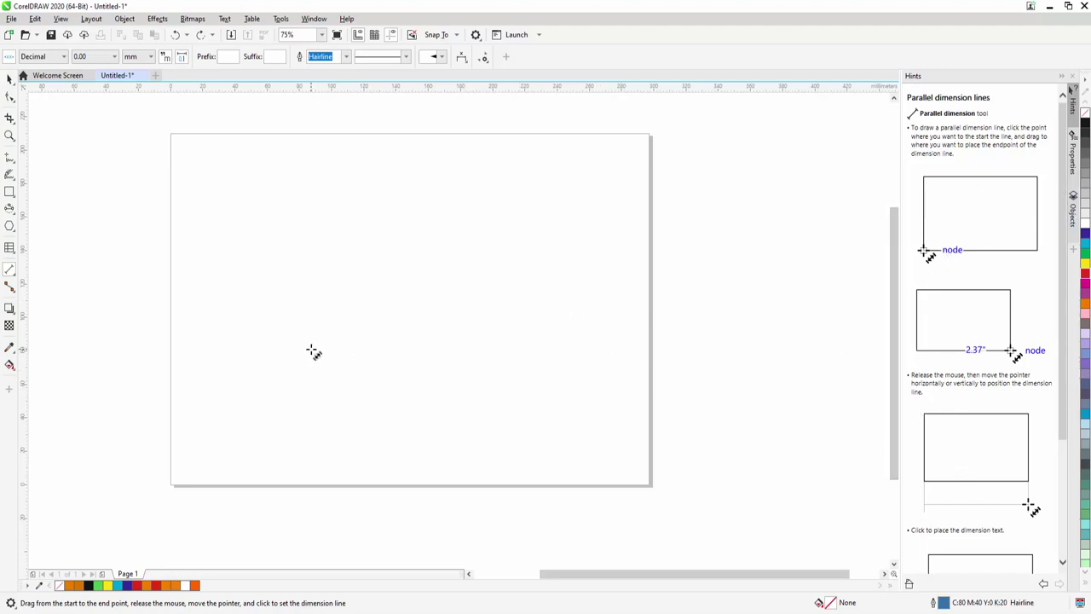
Draw an angular dimension of about 41° in the middle of the page, with its arc between the two lines.
left_click(11, 273)
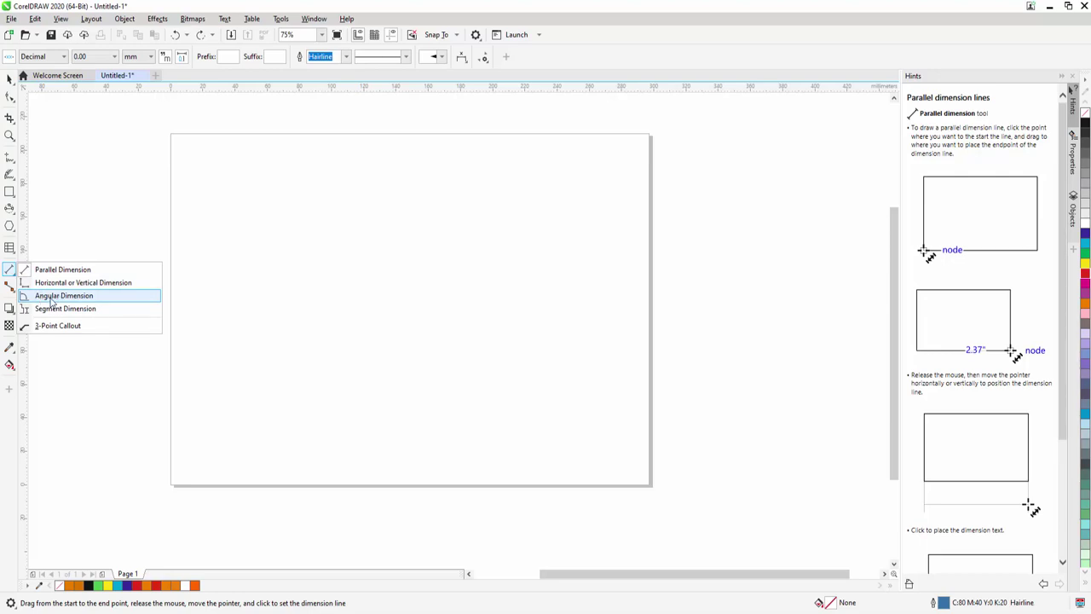
left_click(51, 296)
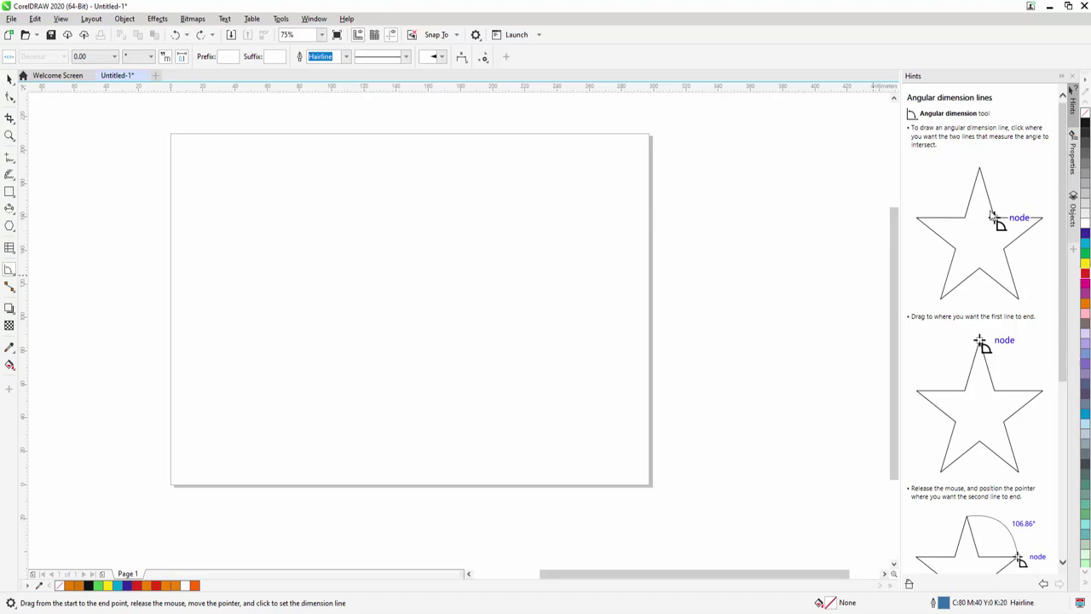
scroll(972, 315, "down", 6)
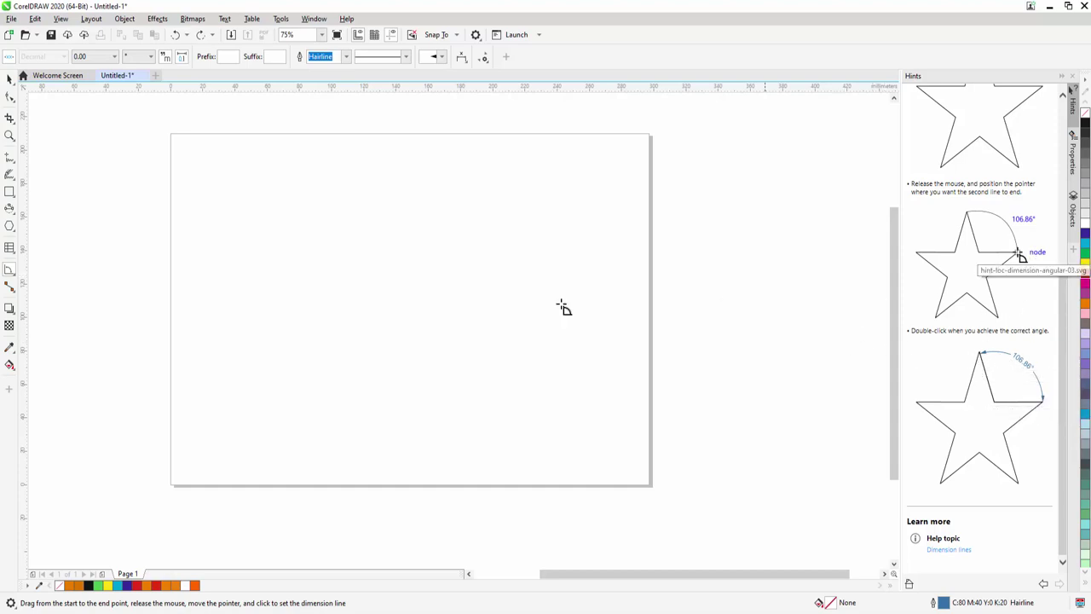
left_click_drag(375, 260, 444, 395)
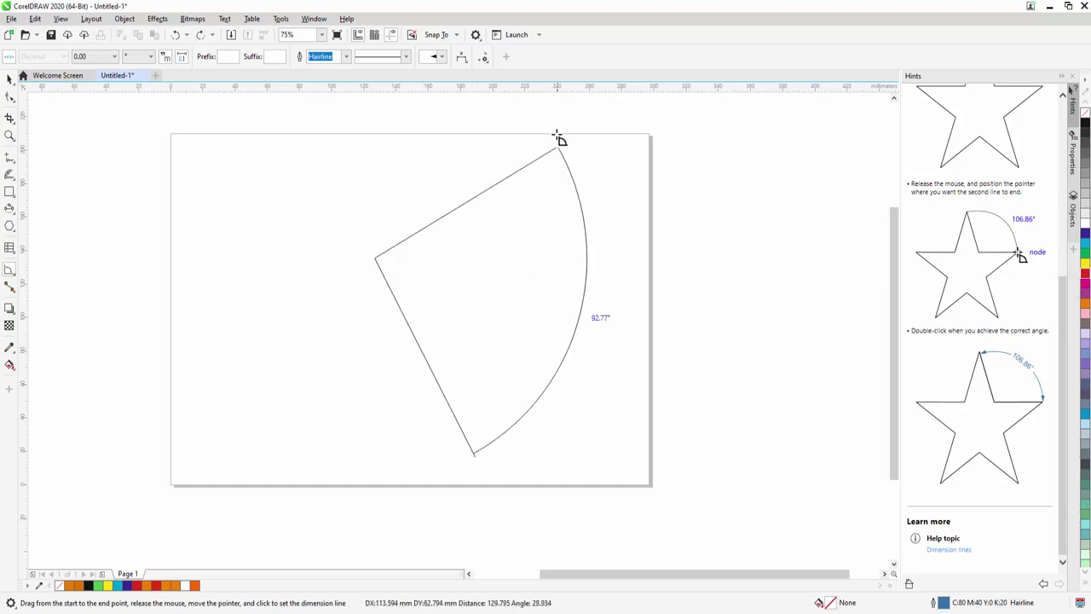
left_click(538, 324)
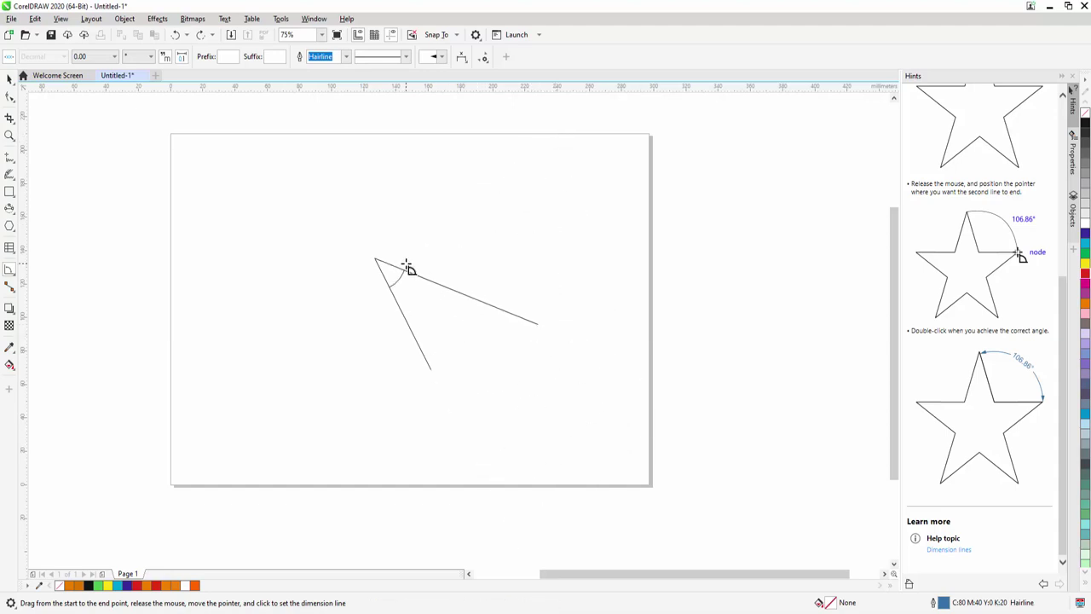
left_click(451, 329)
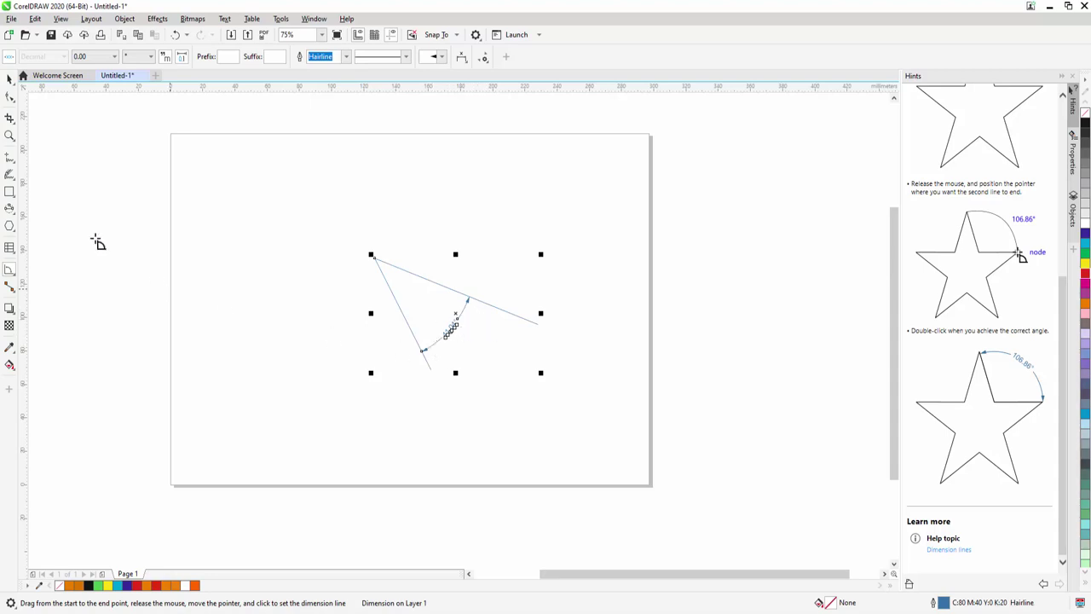
Draw a circle about 75 mm in diameter from its centre in the page's upper-left area.
left_click(10, 208)
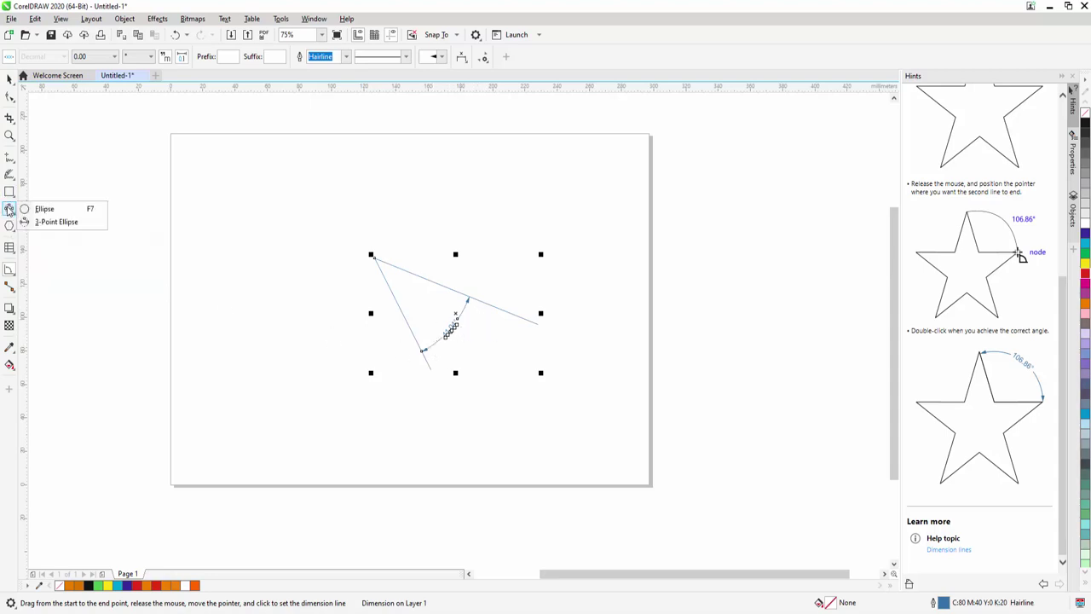
left_click(42, 209)
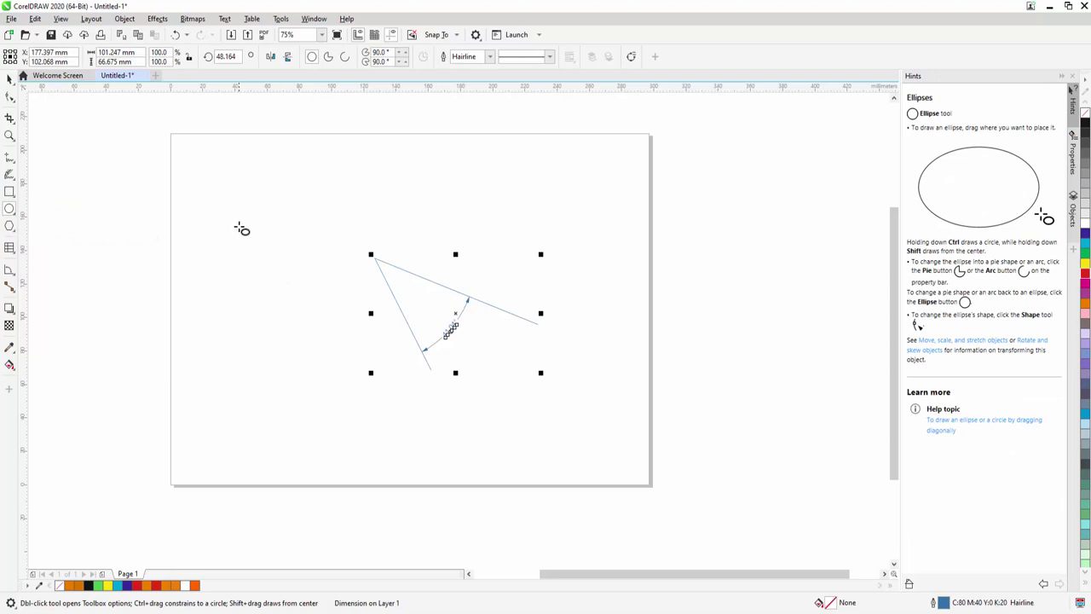
left_click_drag(234, 220, 290, 282, "shift")
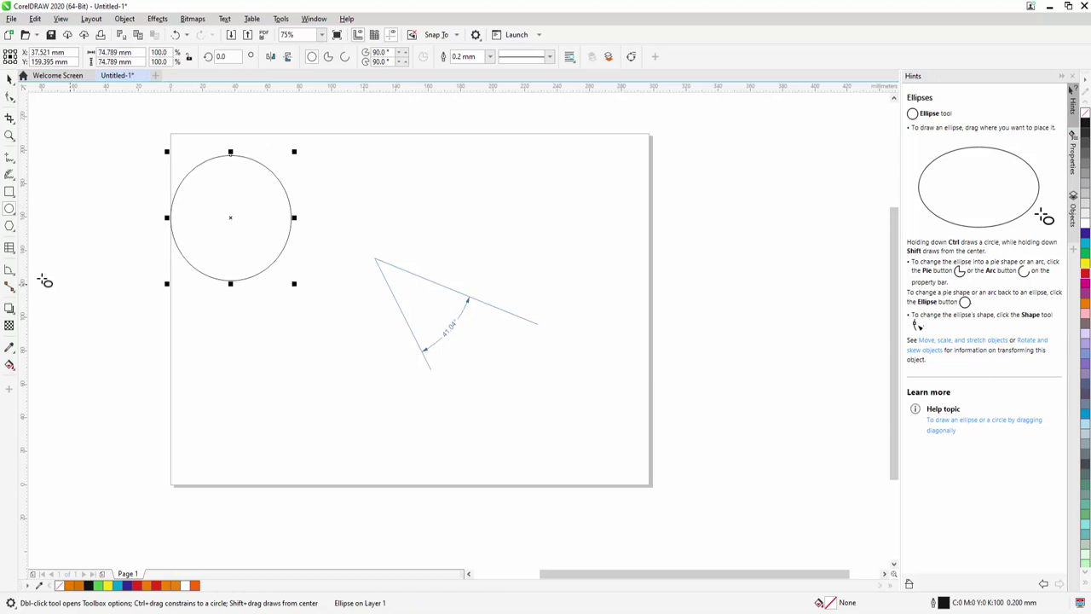
Draw an angular dimension of about 74° from the circle's centre, with both lines ending on the circle and the arc along its edge.
left_click(10, 270)
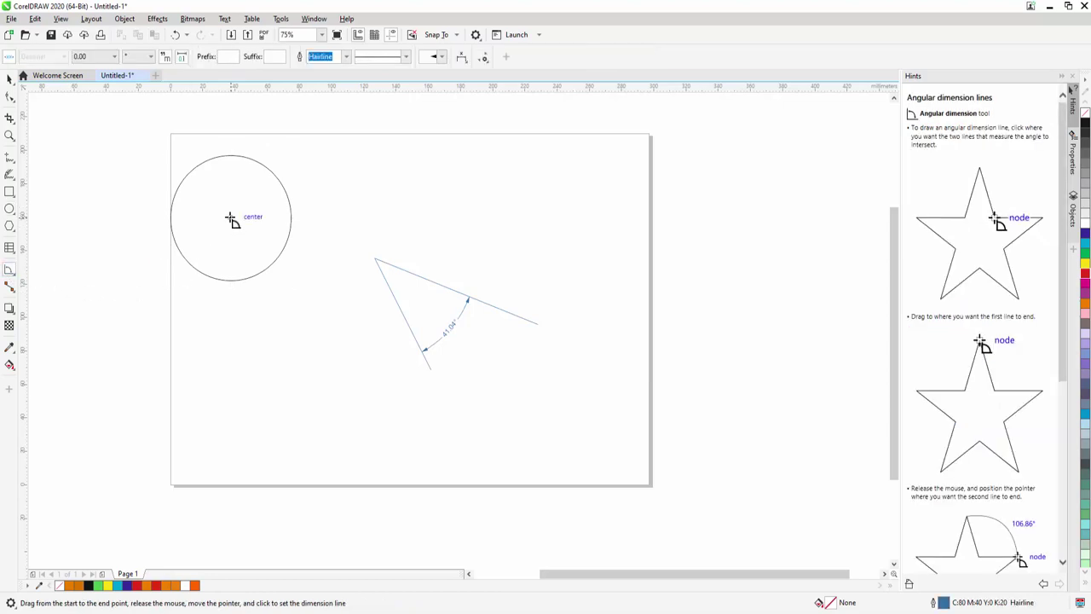
left_click_drag(230, 217, 230, 282)
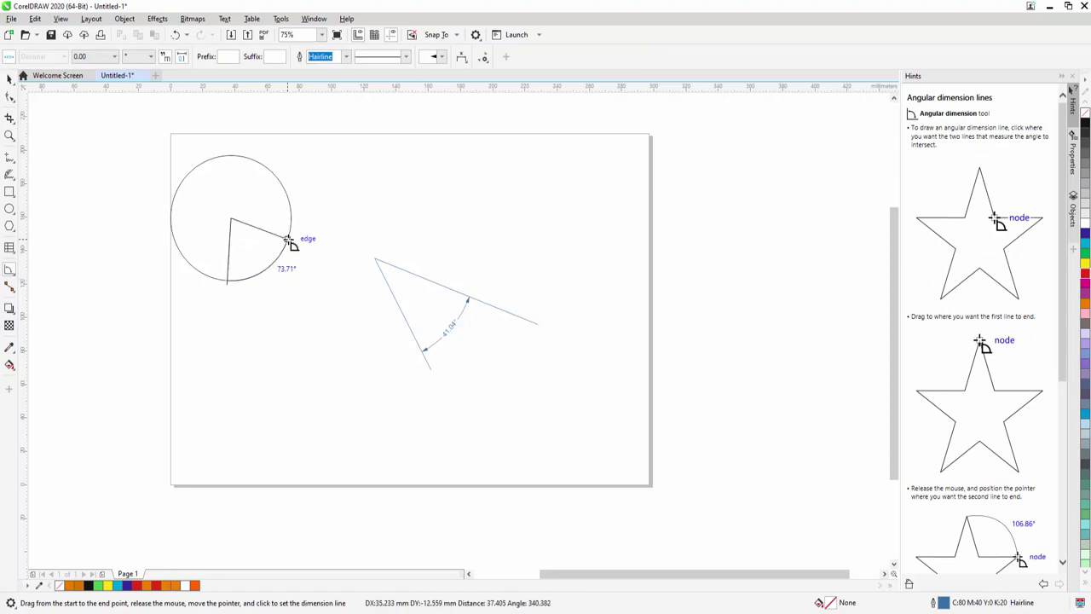
left_click(289, 242)
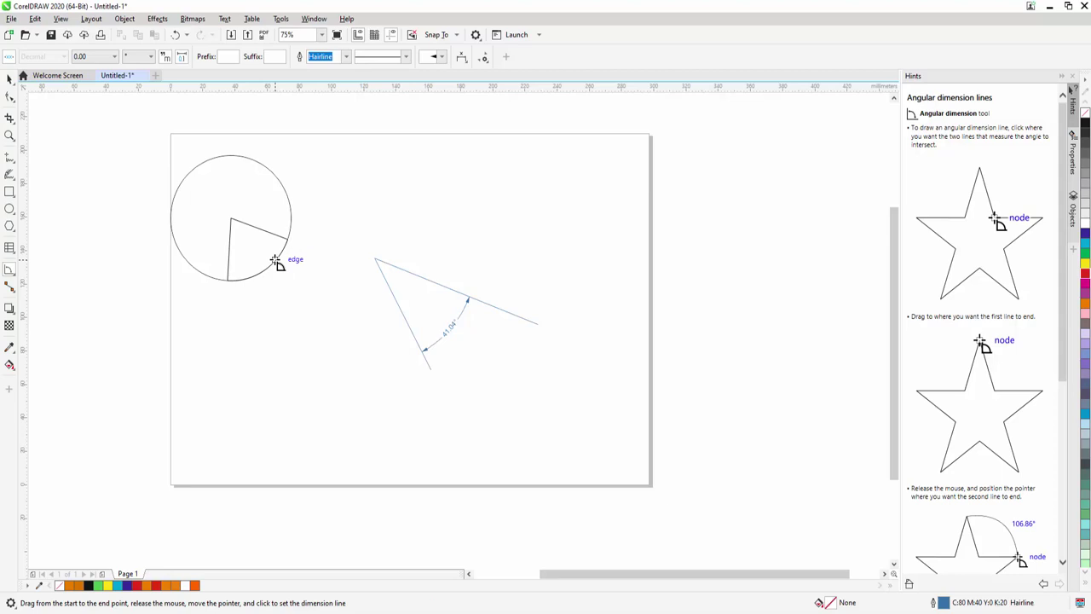
left_click(275, 261)
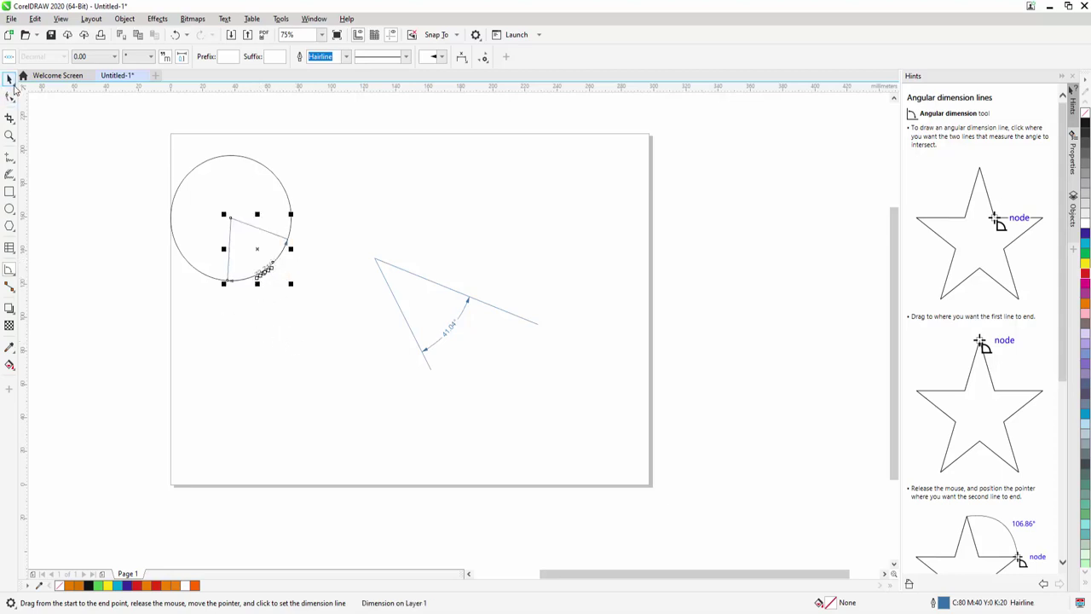
left_click(10, 81)
left_click(282, 303)
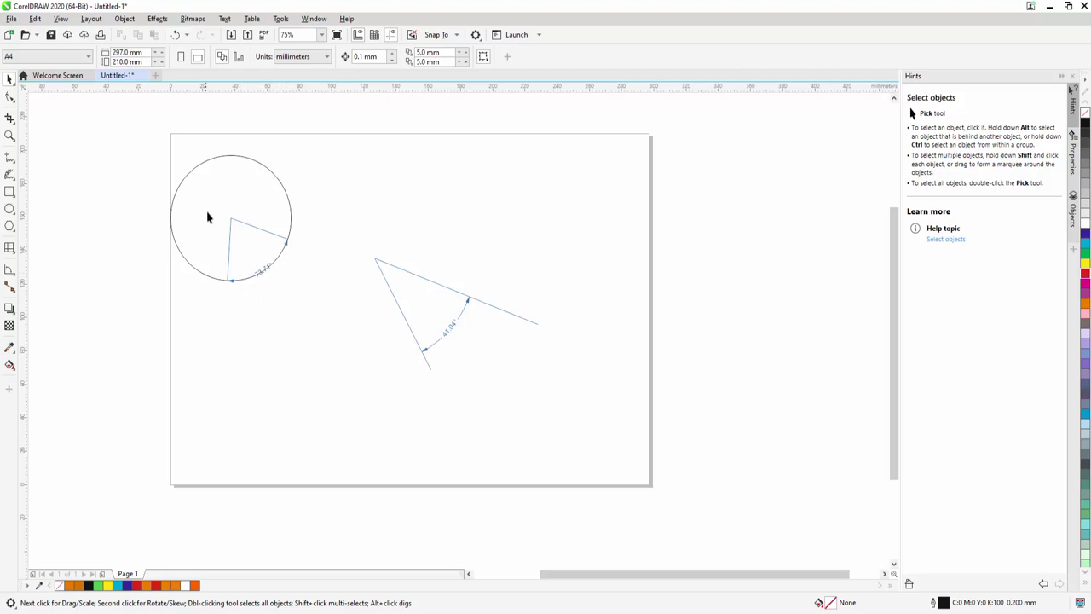
Add a segment dimension for the circle's width, with the dimension line and its text placed below the circle.
left_click(11, 272)
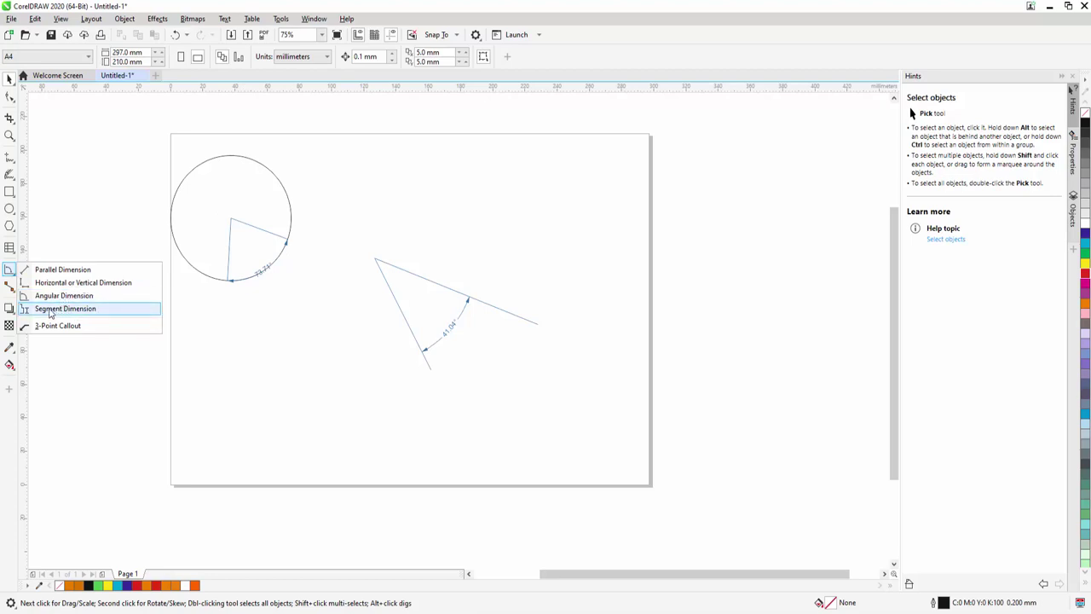
left_click(51, 309)
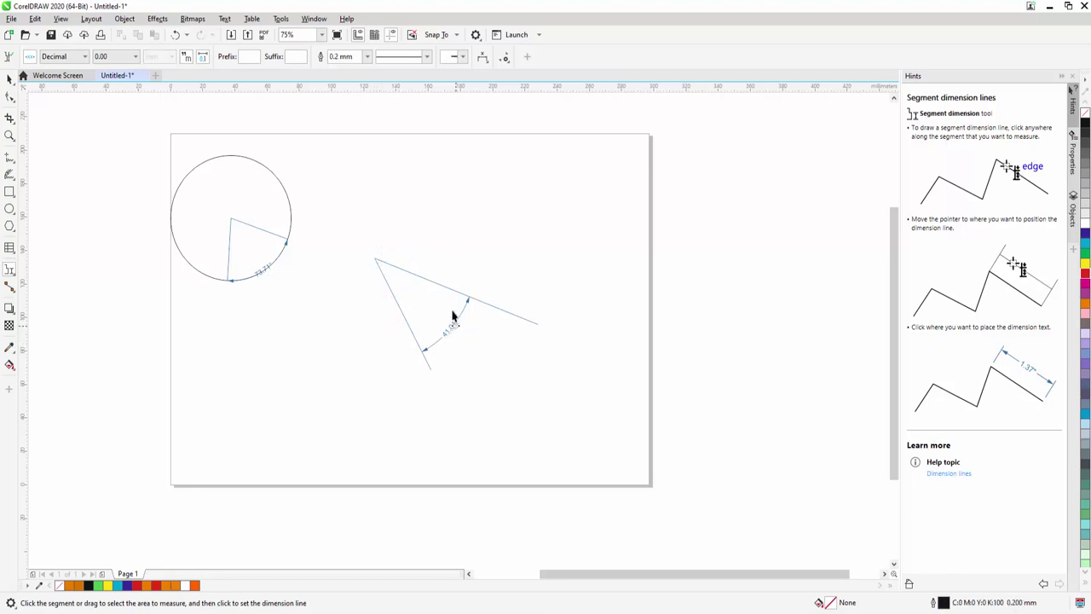
left_click(257, 161)
left_click(248, 159)
left_click_drag(199, 173, 199, 167)
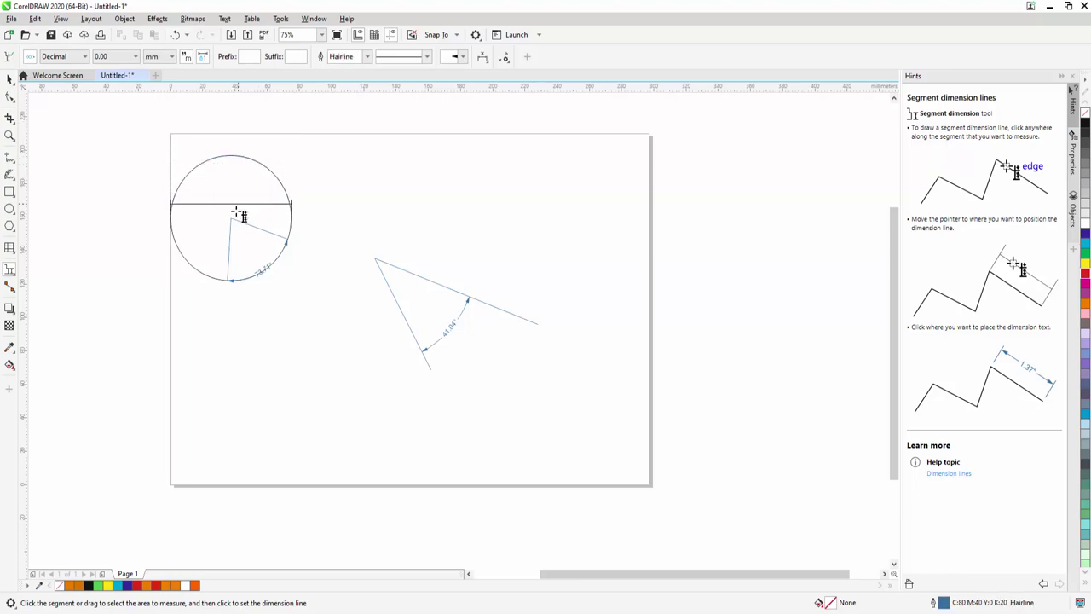
left_click(245, 328)
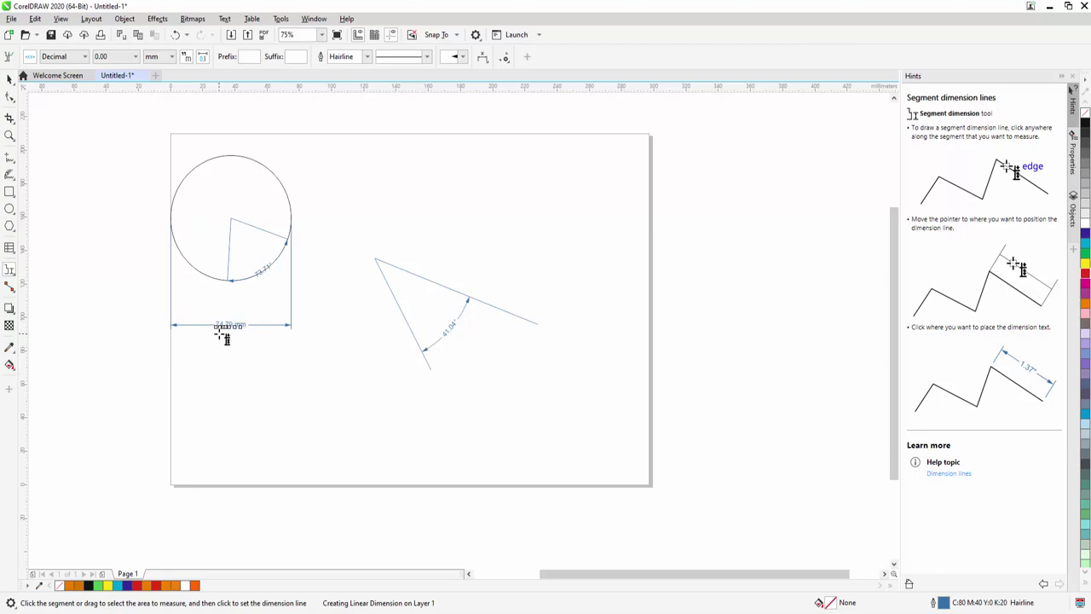
left_click(9, 78)
left_click(239, 348)
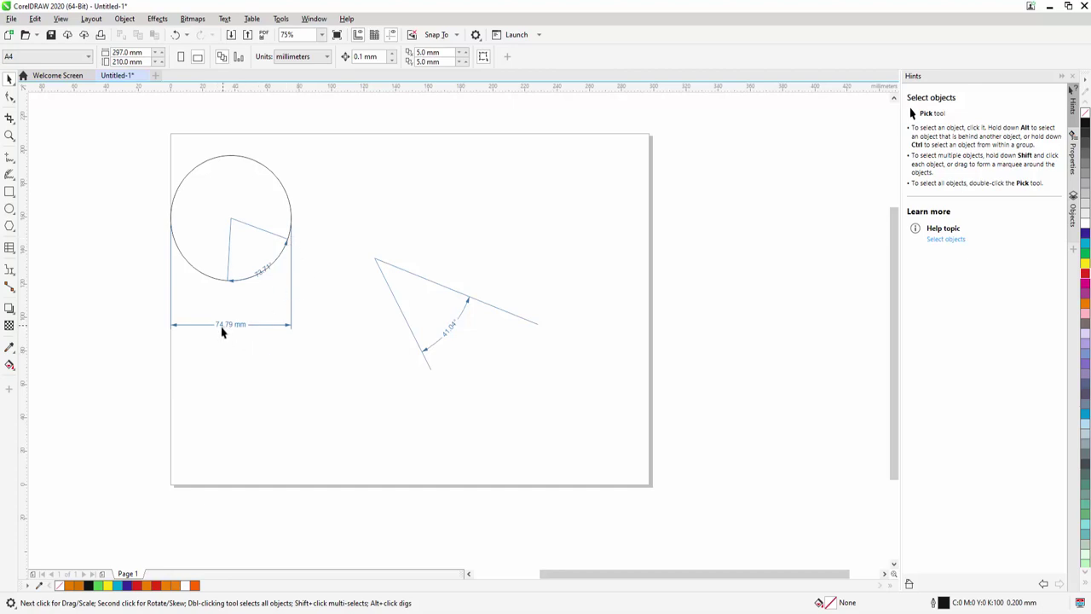
Draw two 3-point callouts without text from the circle's upper-right edge, one bending outside the circle and one crossing its inside.
left_click(12, 273)
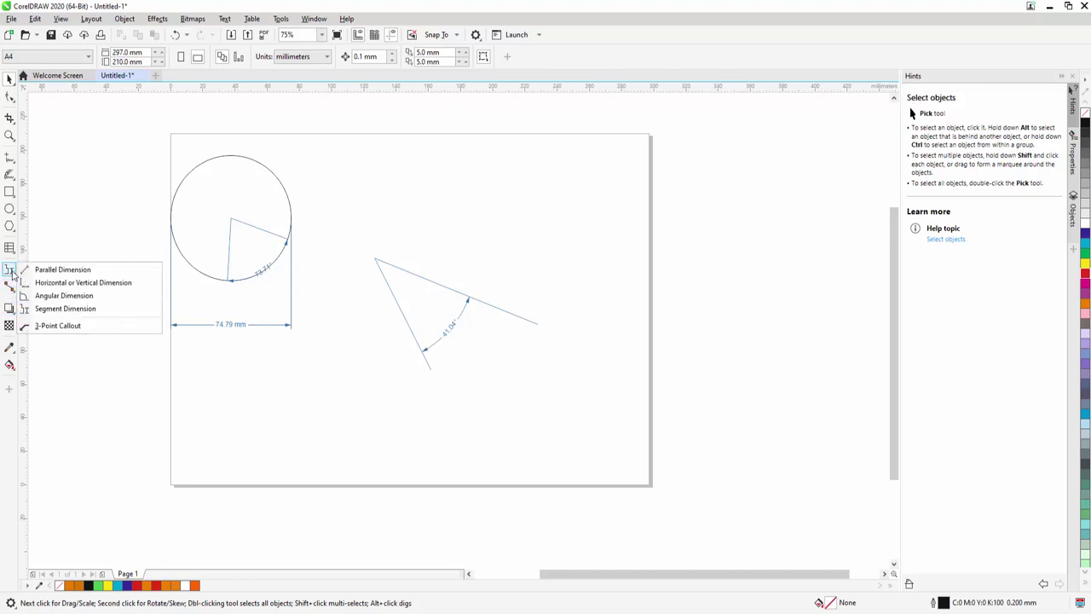
left_click(49, 328)
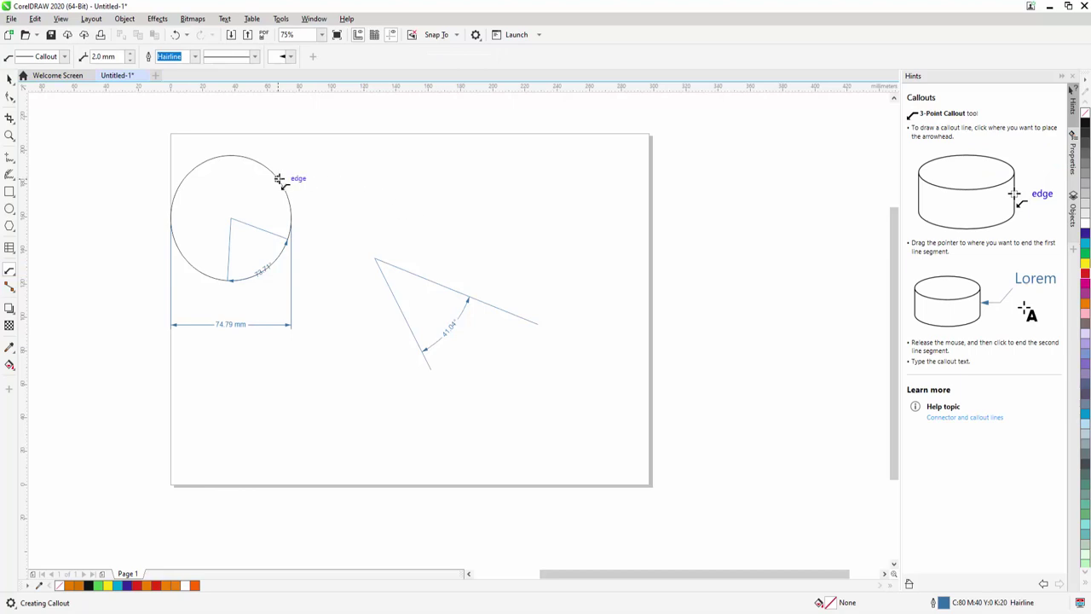
left_click_drag(280, 181, 392, 193)
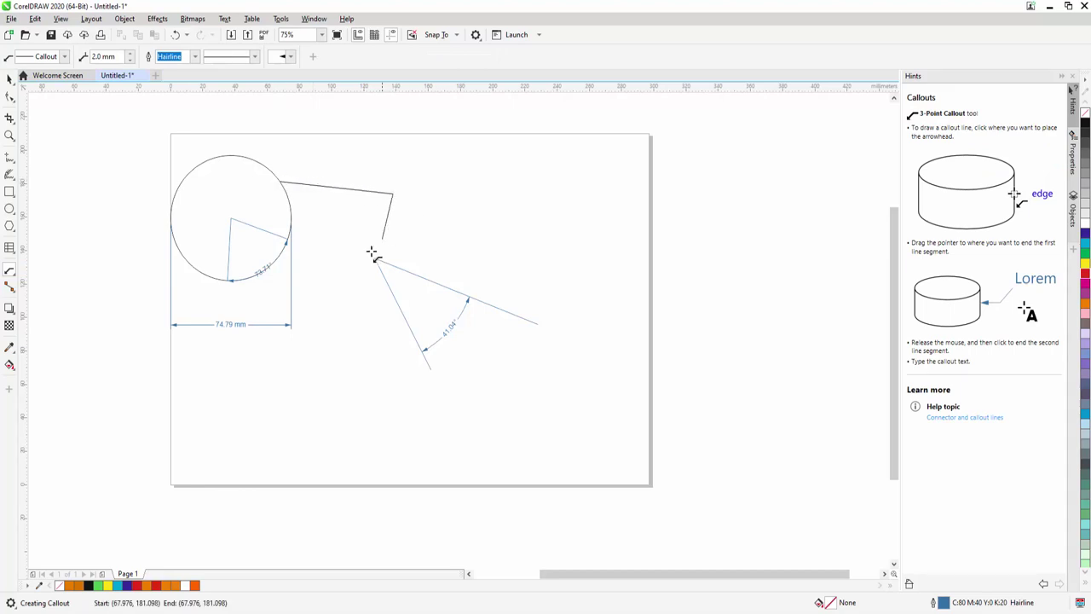
left_click(355, 302)
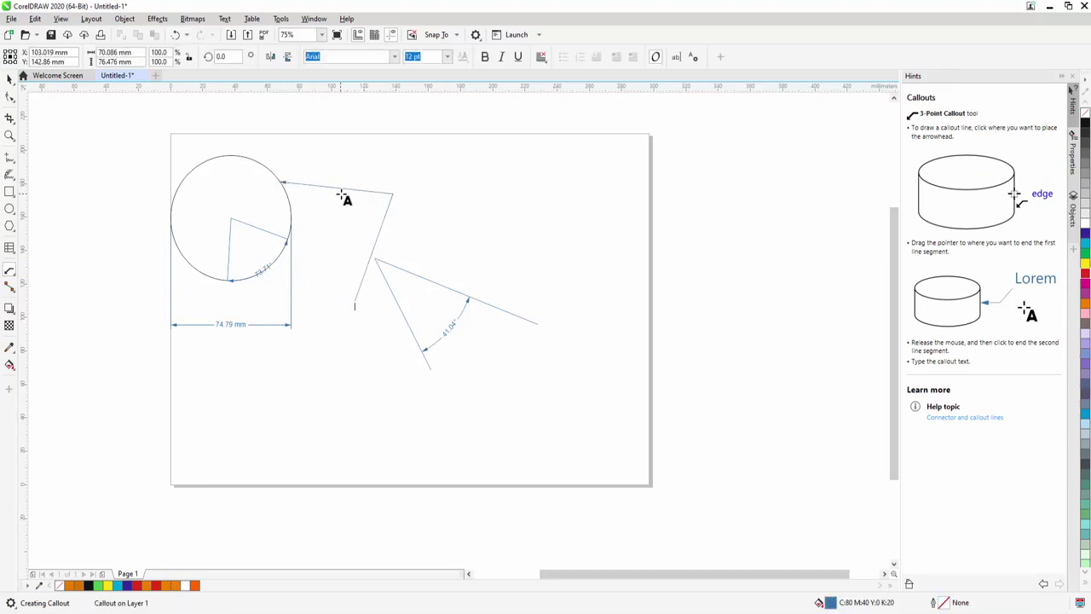
left_click(177, 191)
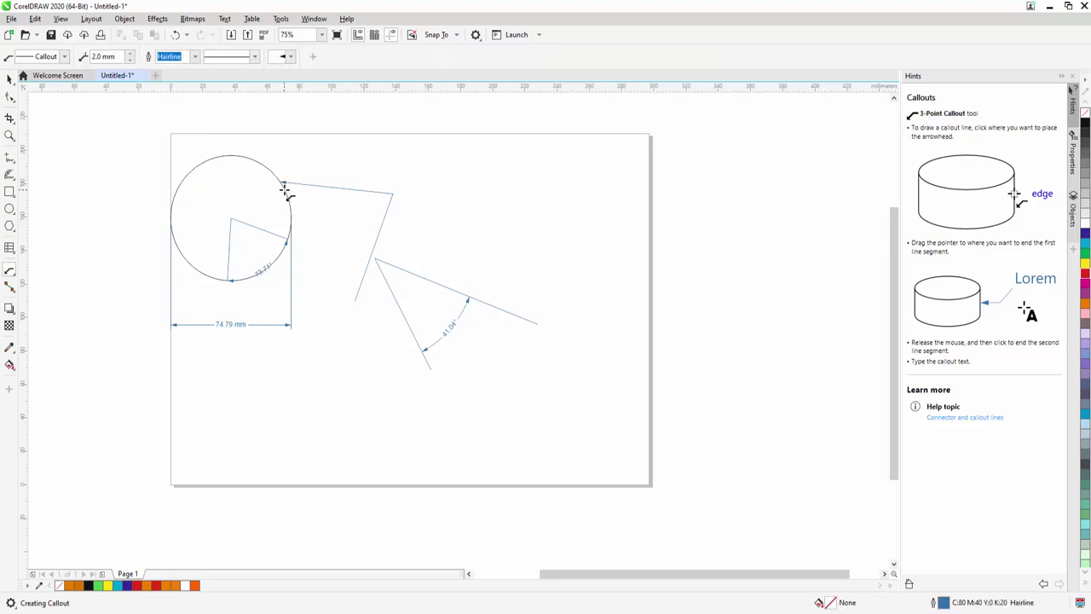
left_click_drag(286, 190, 176, 191)
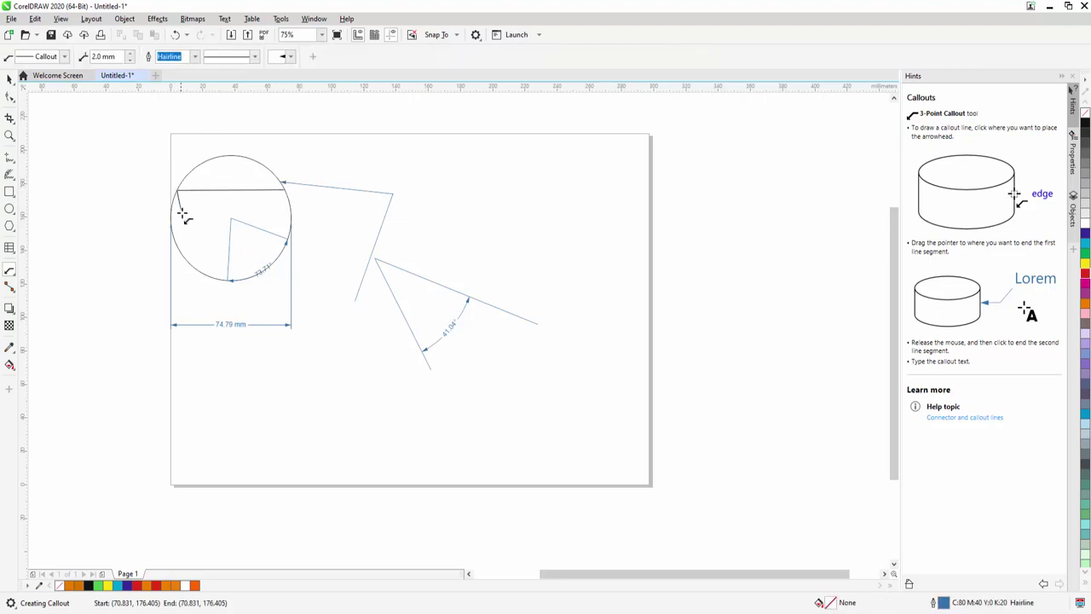
left_click(249, 278)
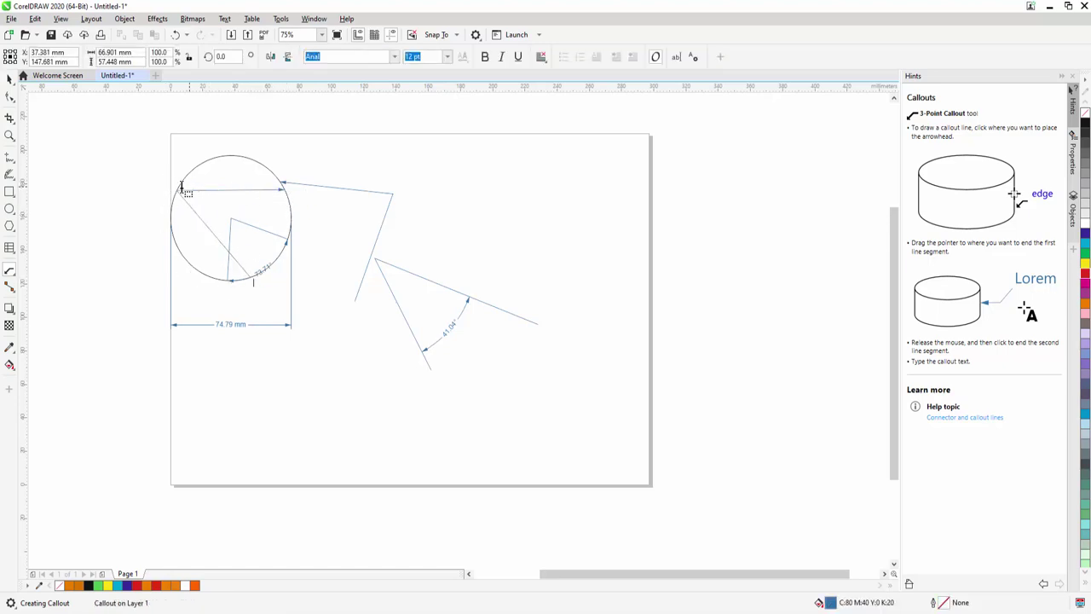
Select the circle with all dimensions and callouts on the page and delete them.
left_click(10, 79)
left_click_drag(146, 133, 584, 397)
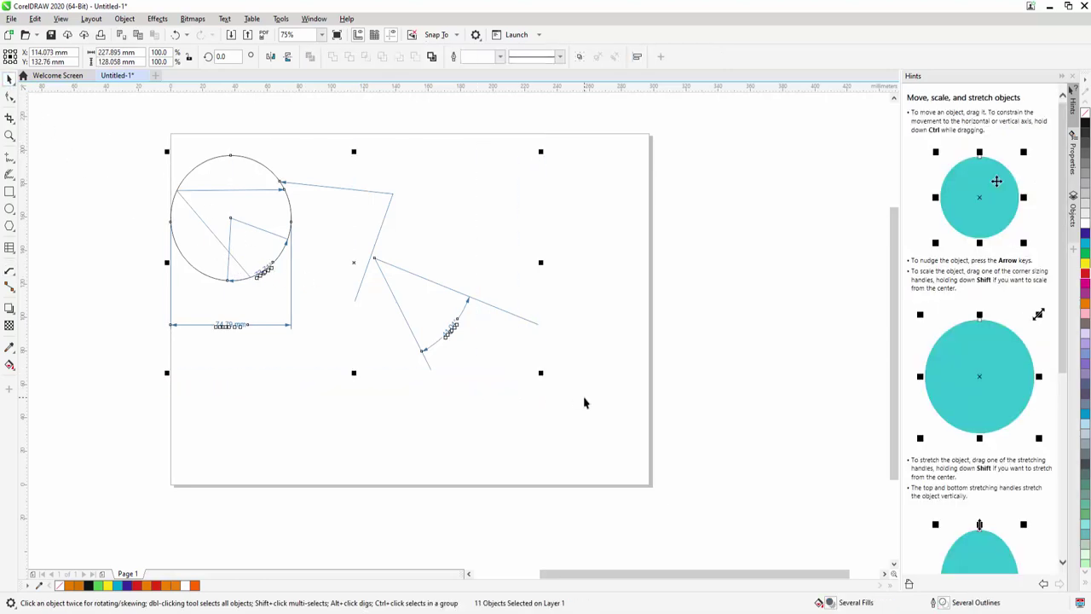
key("Delete")
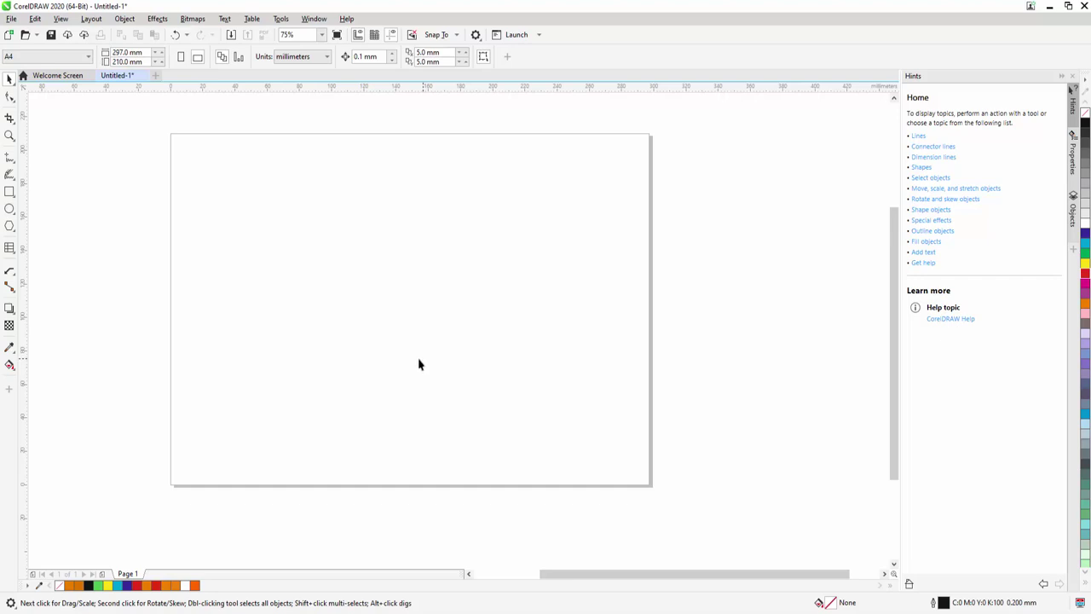
Draw a rectangle about 125 × 61 mm in the page's upper-right area.
left_click(11, 272)
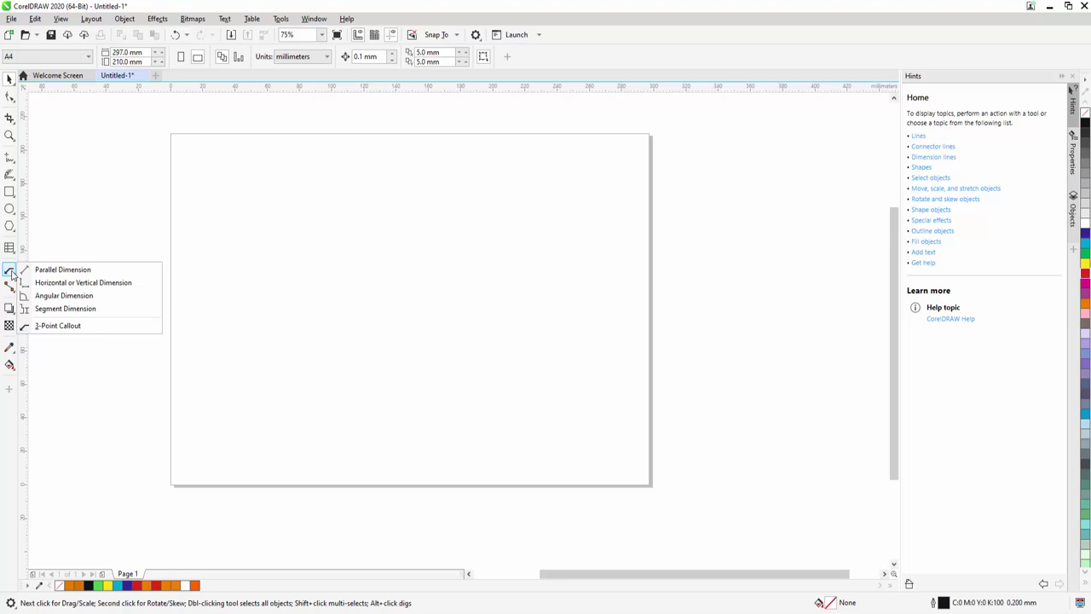
mouse_move(12, 290)
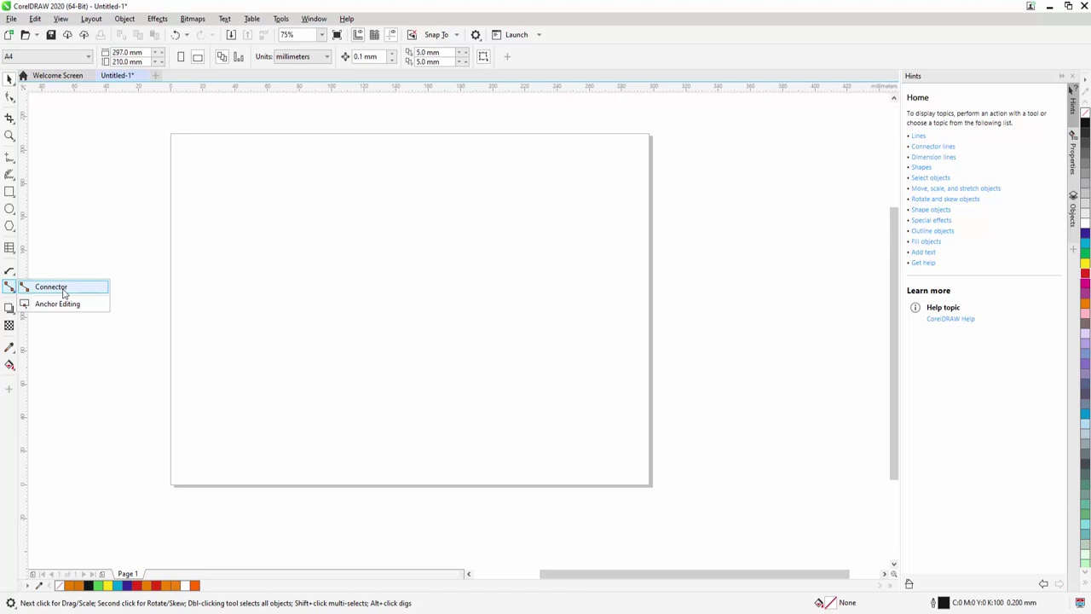
left_click(47, 207)
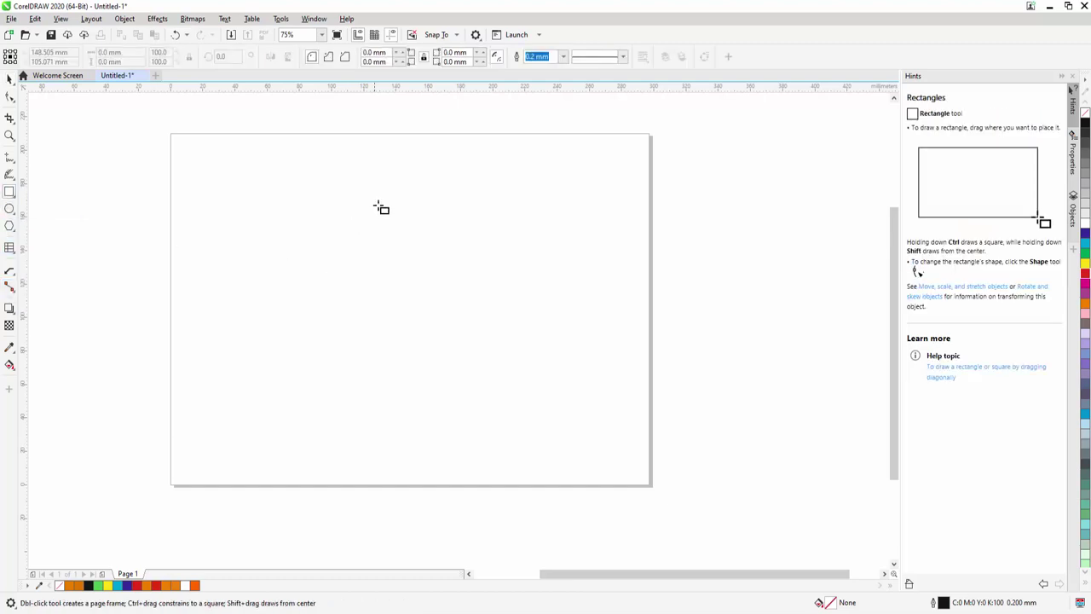
left_click_drag(378, 205, 581, 309)
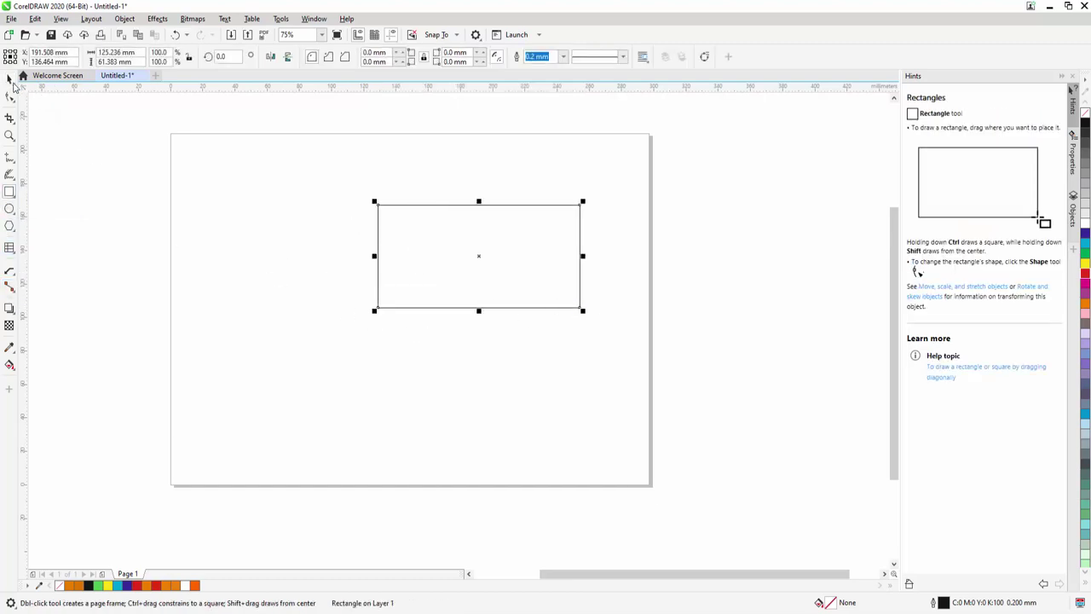
left_click(11, 82)
Draw straight connectors in the rectangle: top to bottom midpoint, right midpoint past the left side, left to bottom midpoint, and top midpoint to lower-right corner.
left_click(10, 287)
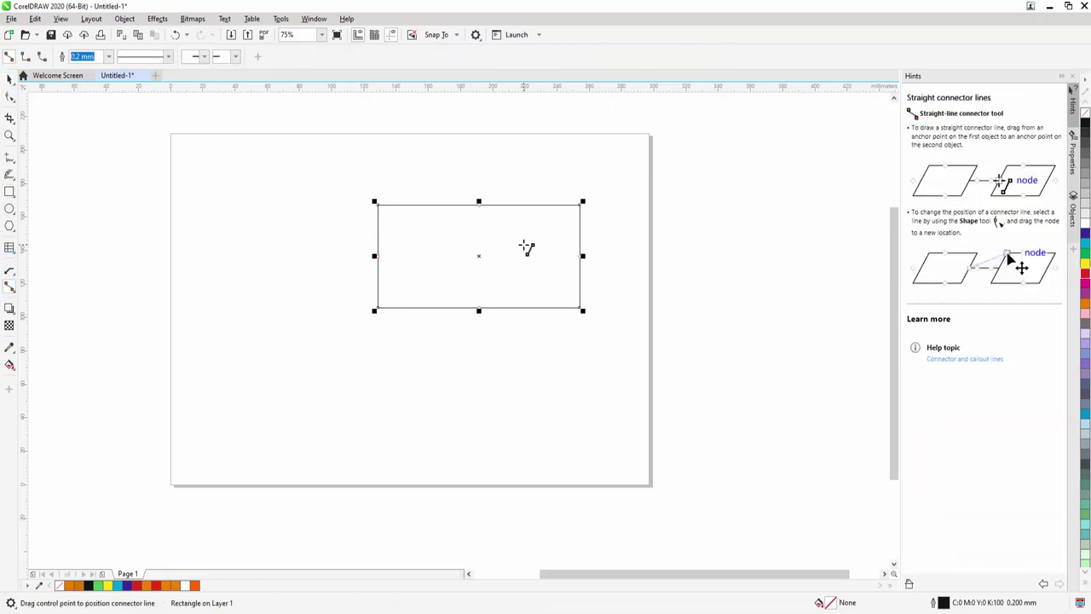
left_click_drag(479, 202, 479, 309)
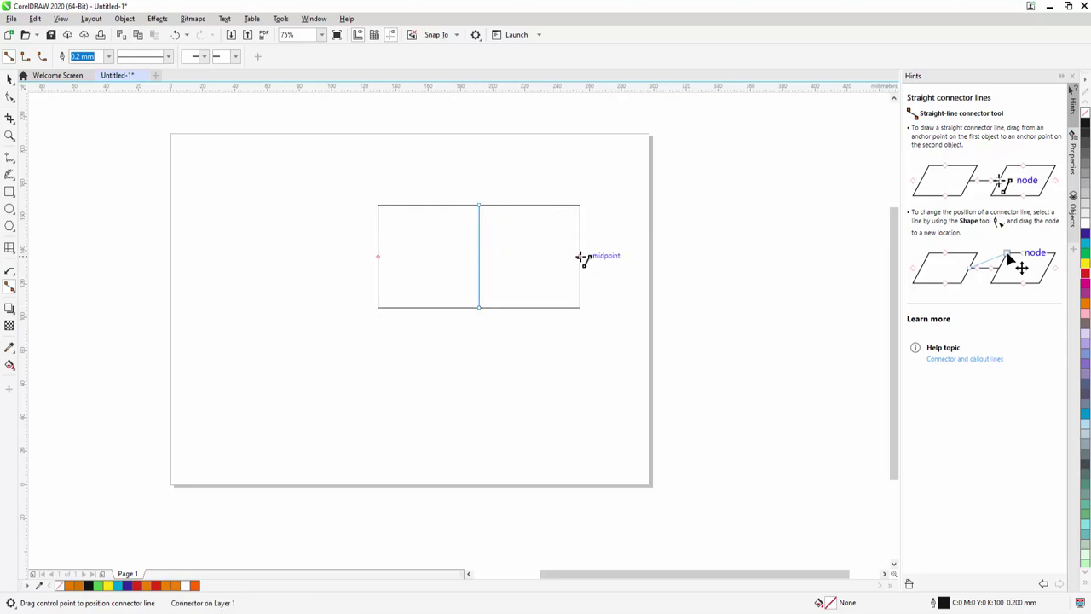
left_click_drag(582, 256, 372, 266)
left_click_drag(380, 258, 481, 309)
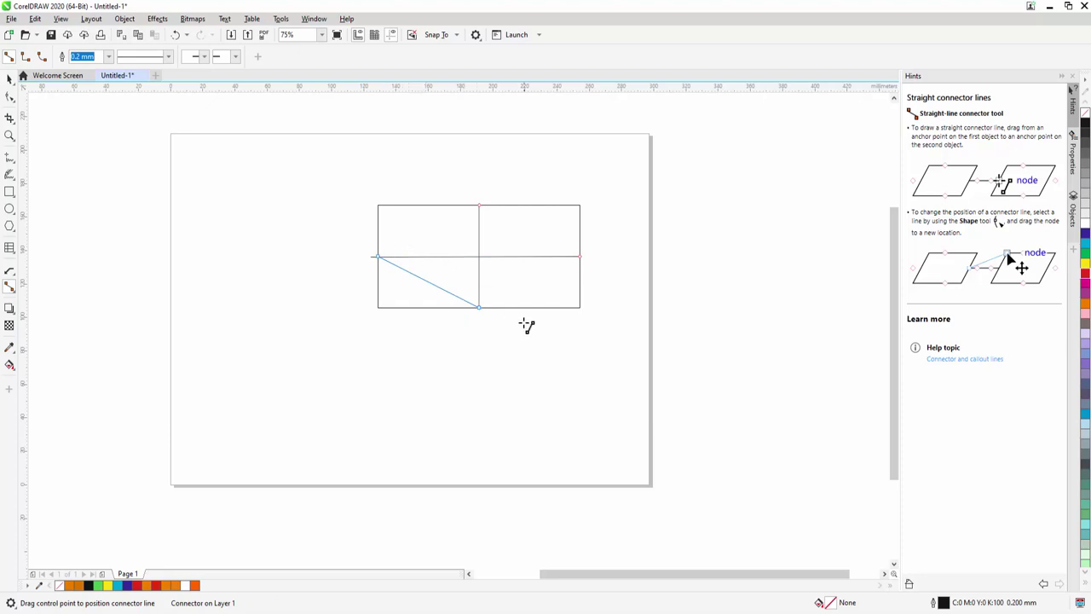
left_click_drag(480, 207, 580, 307)
With Anchor Editing, move the rectangle's bottom anchor point inside the shape and then onto its bottom edge near the lower-left corner.
left_click(11, 288)
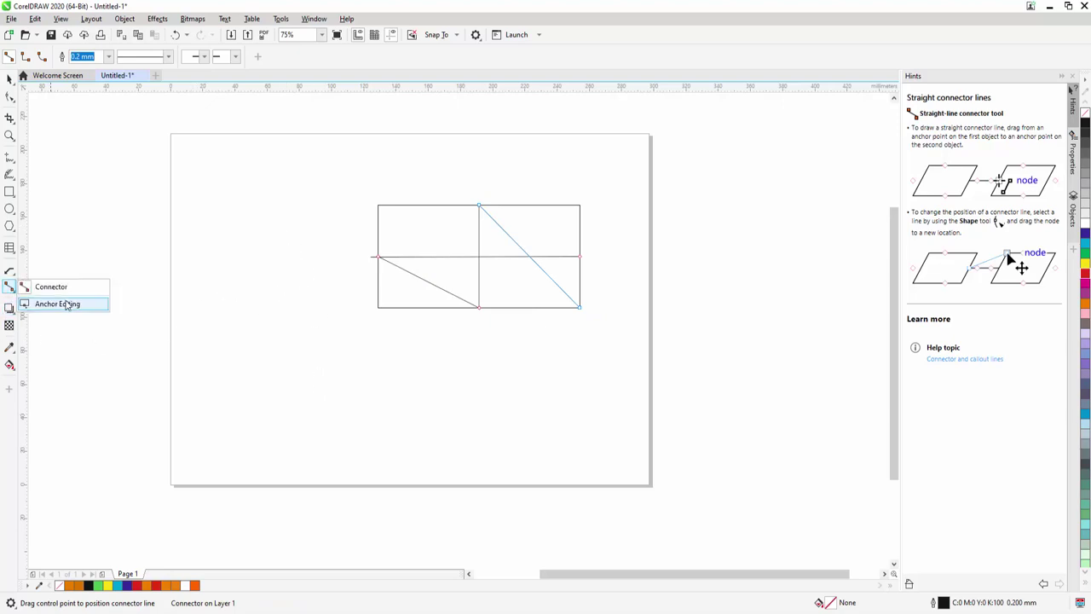
left_click(64, 304)
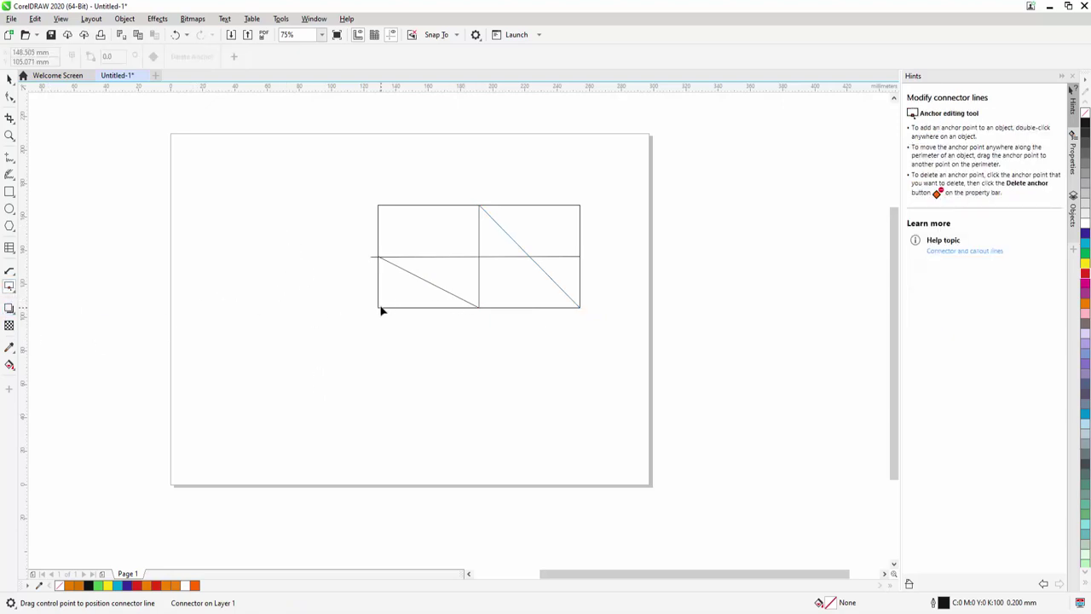
mouse_move(382, 308)
left_click_drag(380, 311, 533, 284)
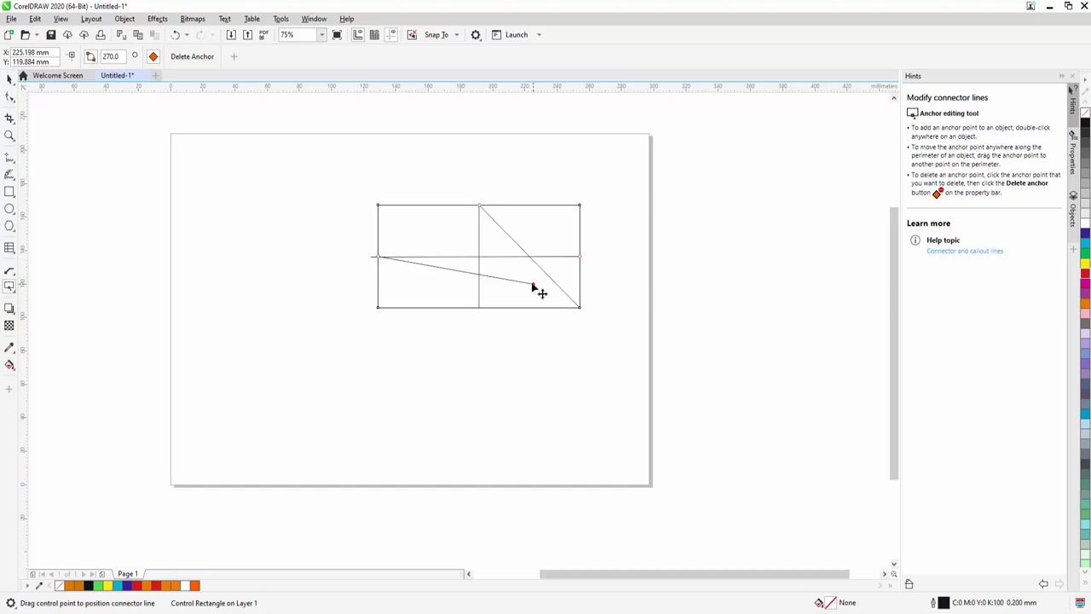
left_click_drag(533, 286, 411, 308)
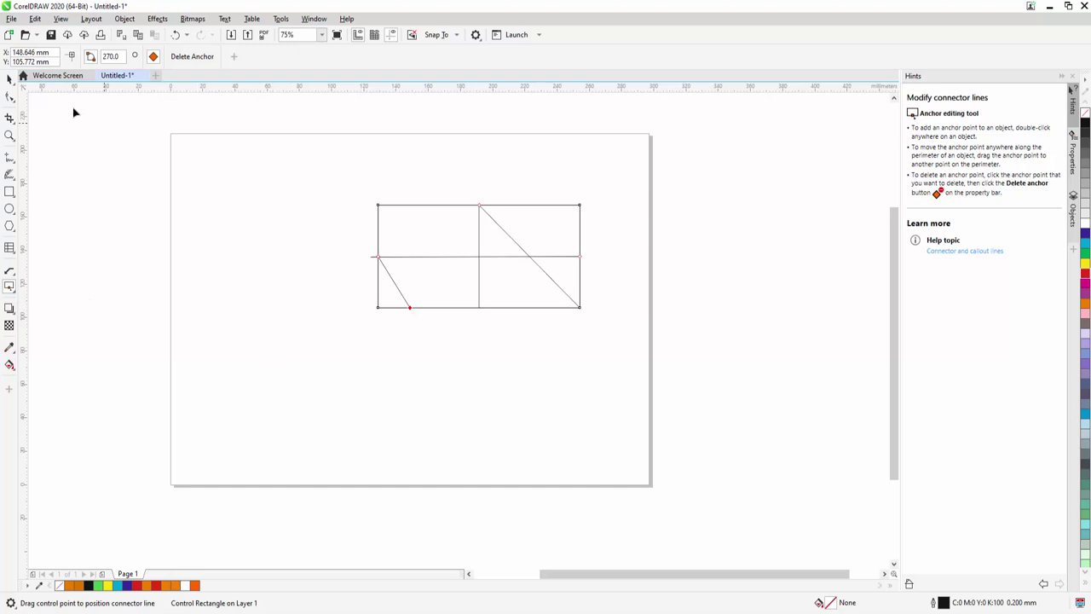
Select the rectangle together with its connectors and delete them.
left_click(10, 78)
left_click_drag(317, 175, 634, 373)
key("Delete")
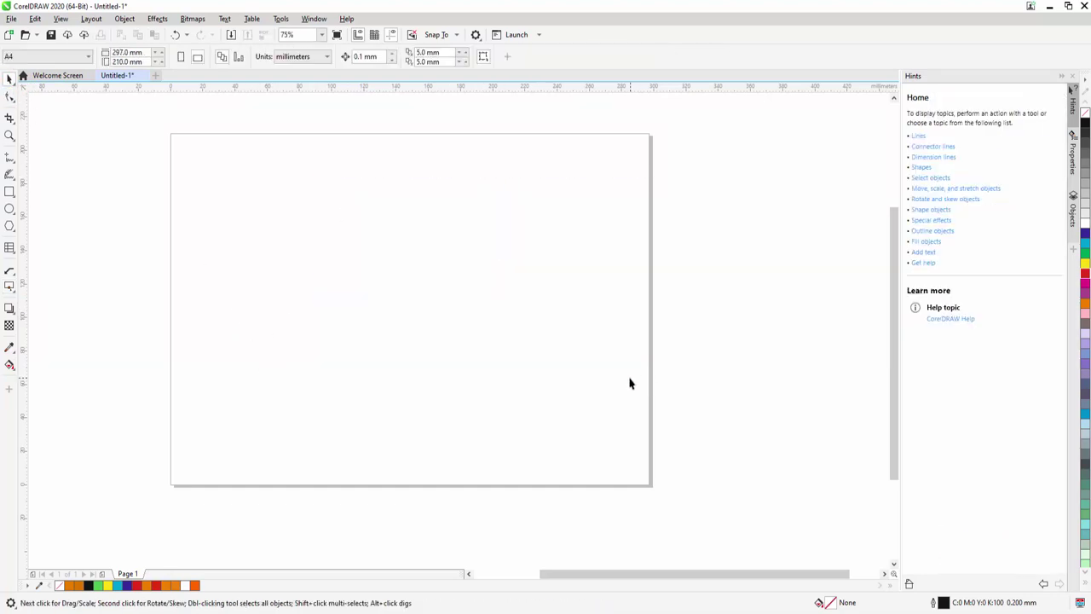
Add the artistic text "kuki chaneel" in 24 pt Arial slightly above and left of the page's center.
left_click(9, 310)
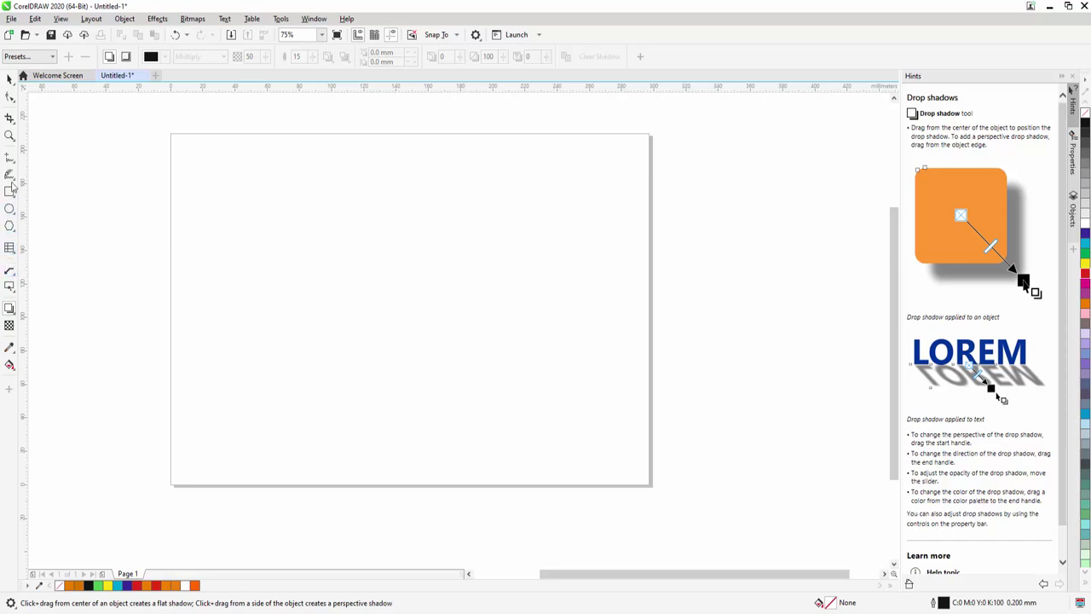
left_click(10, 272)
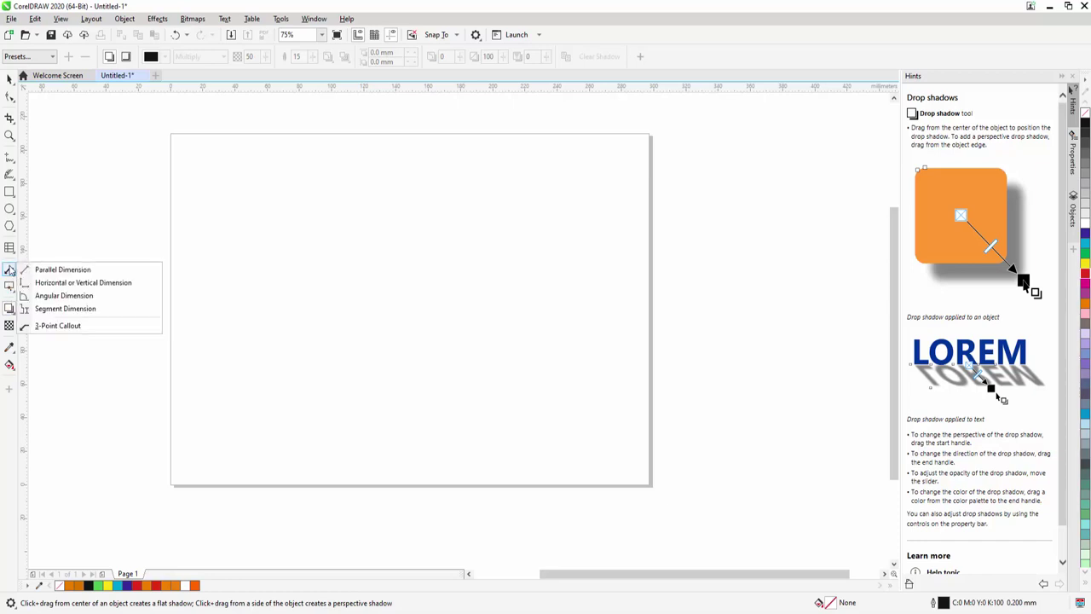
mouse_move(12, 252)
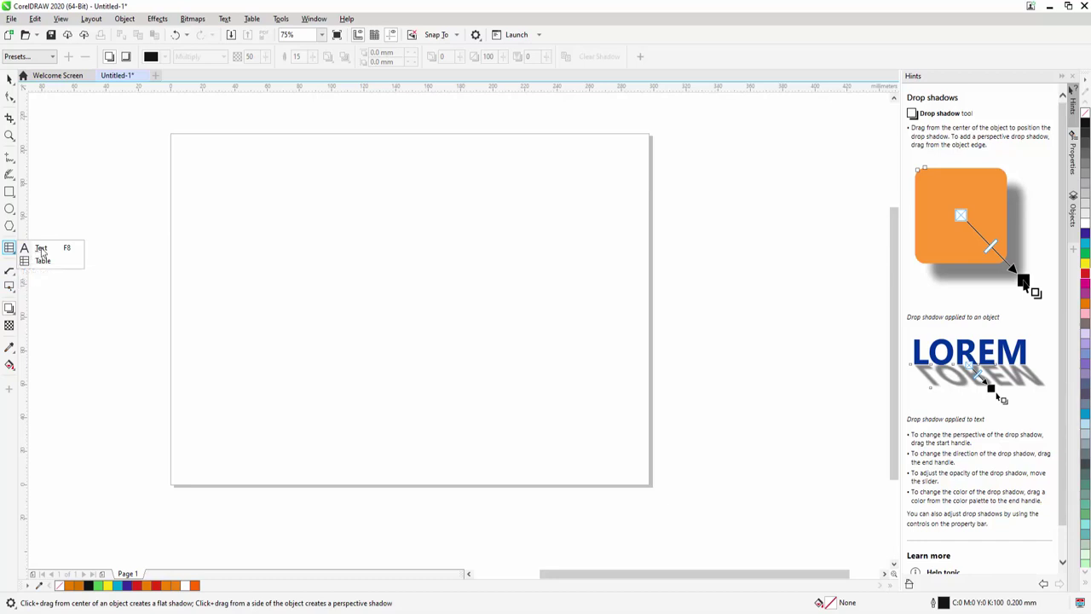
left_click(41, 249)
left_click(337, 266)
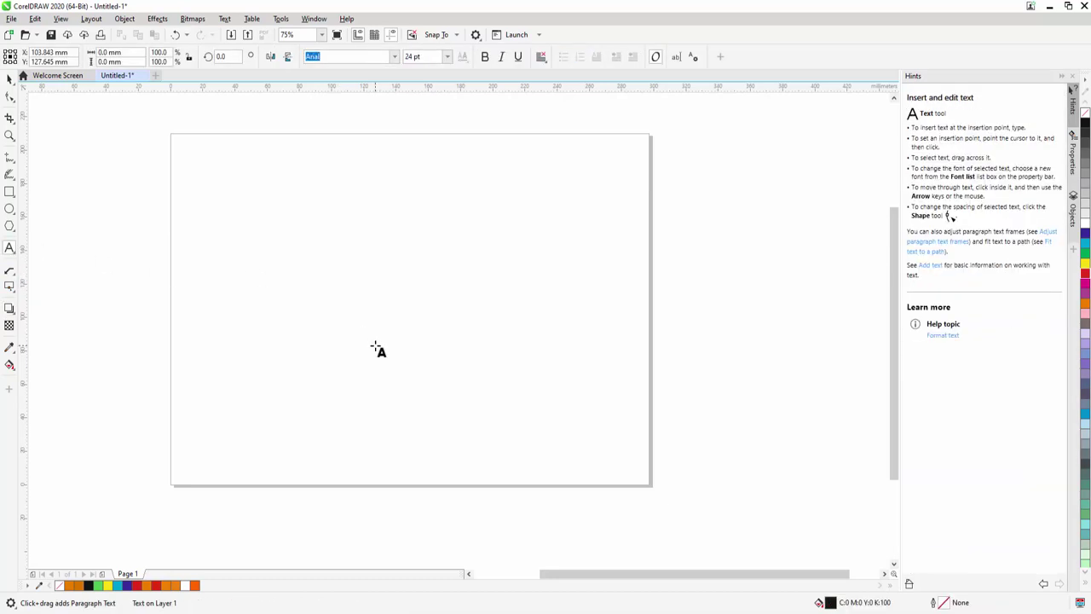
type("kuki")
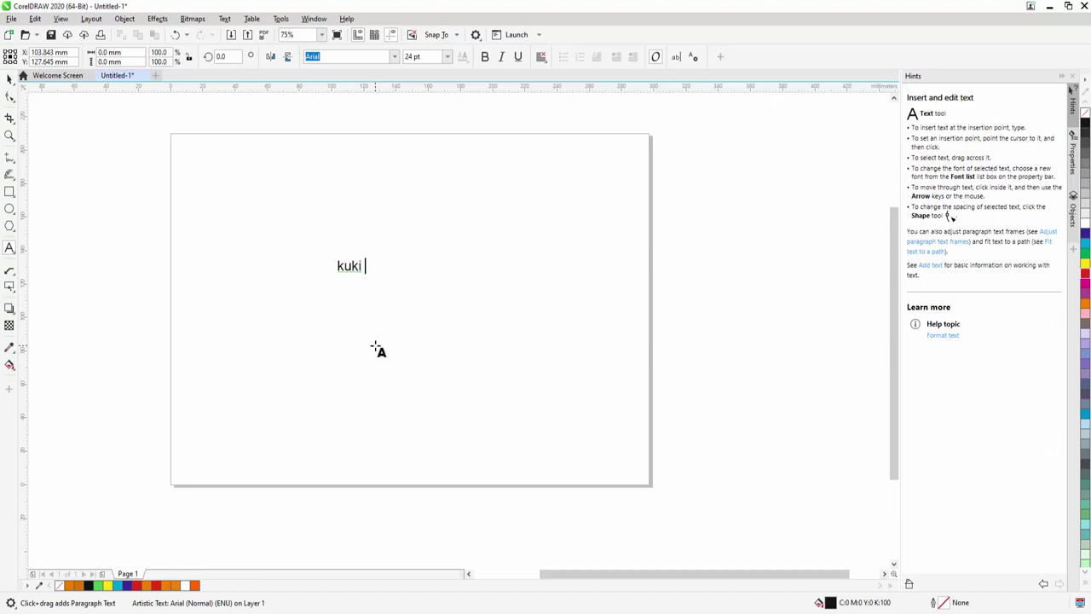
type(" chaneel")
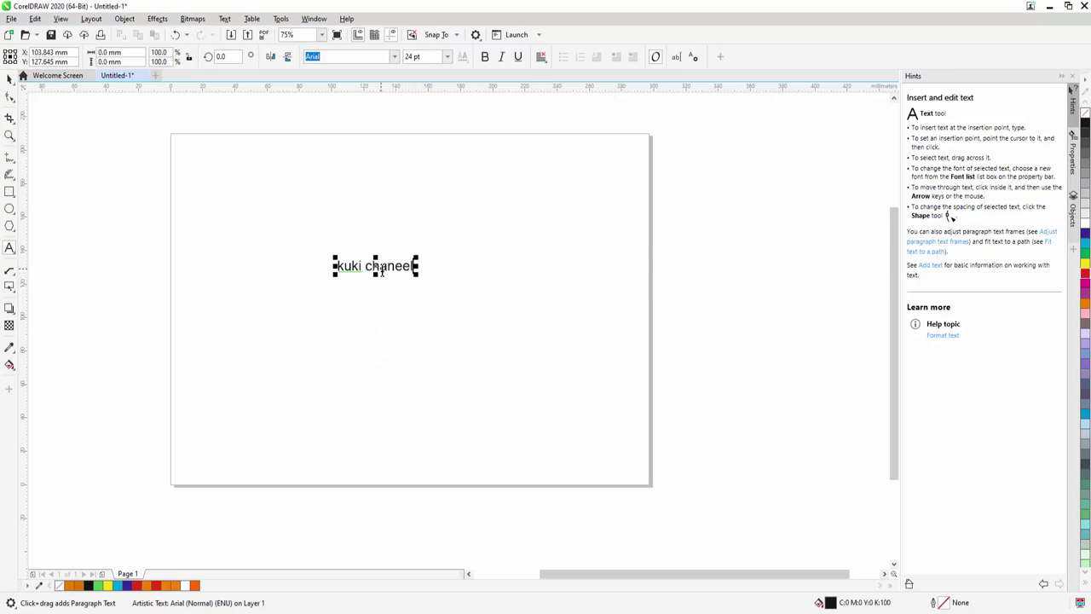
left_click(392, 270)
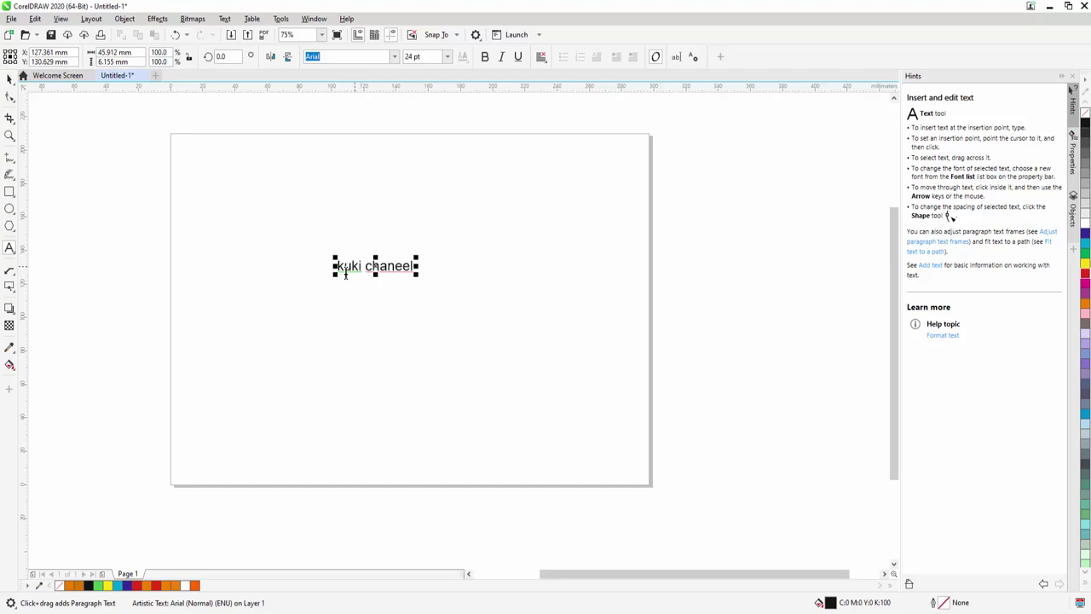
Apply a short perspective drop shadow downward from the bottom edge of the "kuki chaneel" text, then deselect it.
left_click(10, 308)
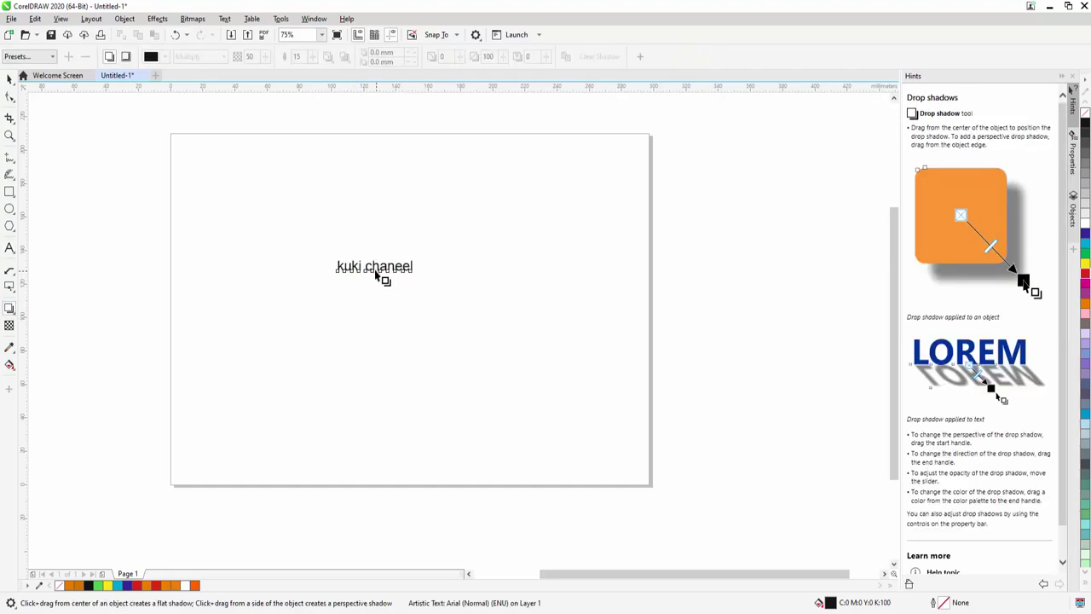
left_click_drag(373, 273, 373, 281)
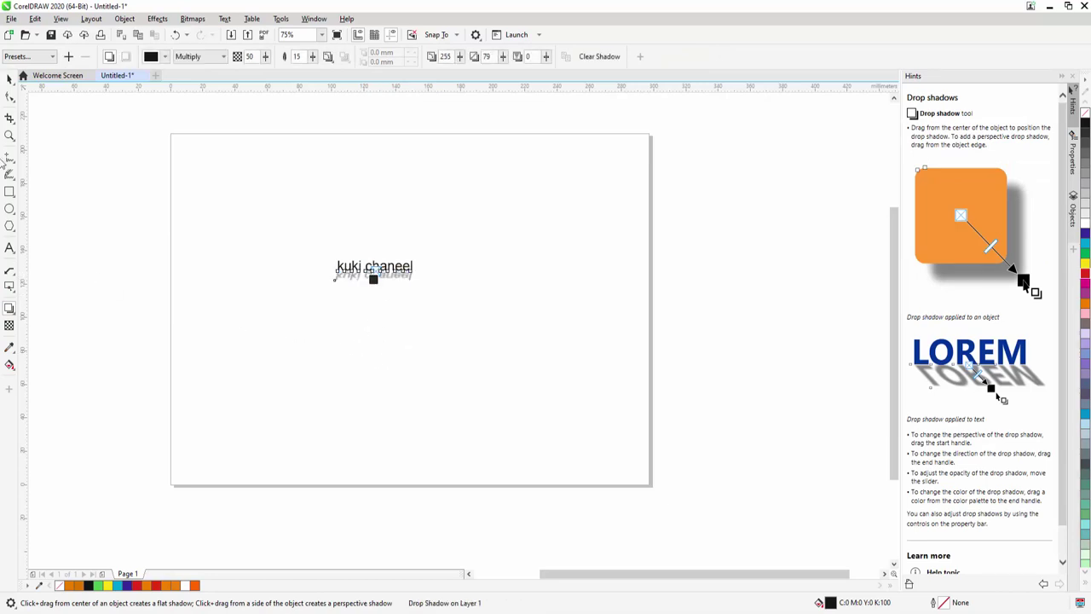
left_click(10, 79)
left_click(338, 318)
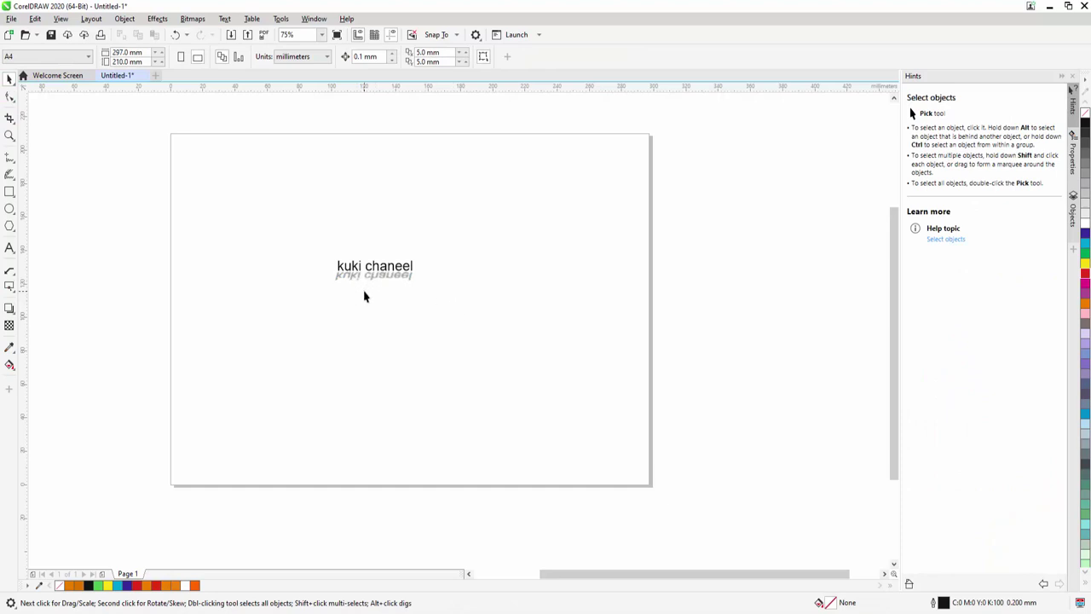
Try to move the text about 6 mm down over its shadow.
left_click(384, 272)
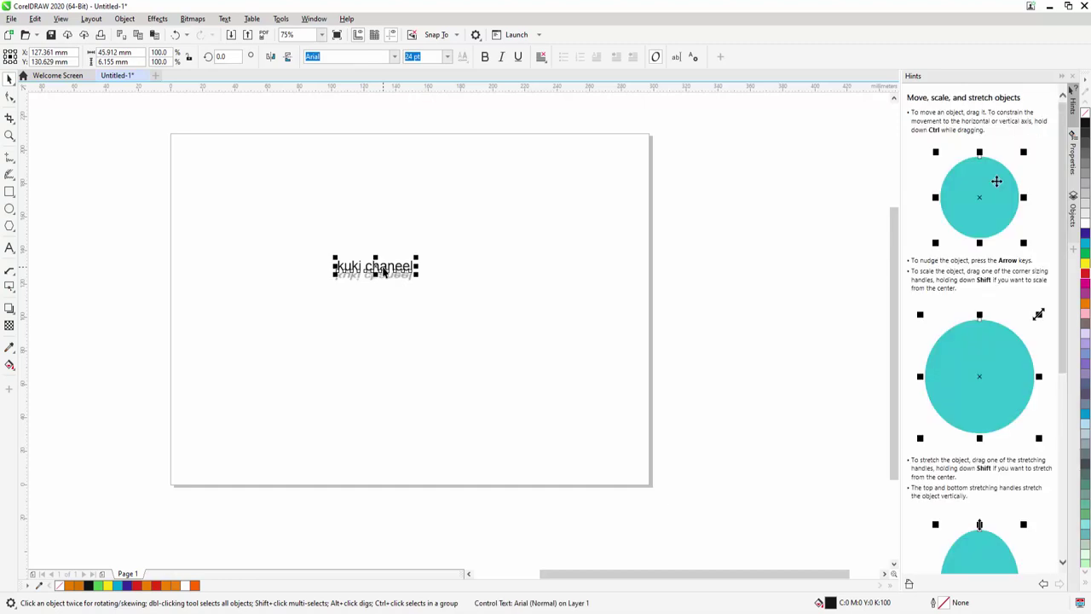
left_click(385, 272)
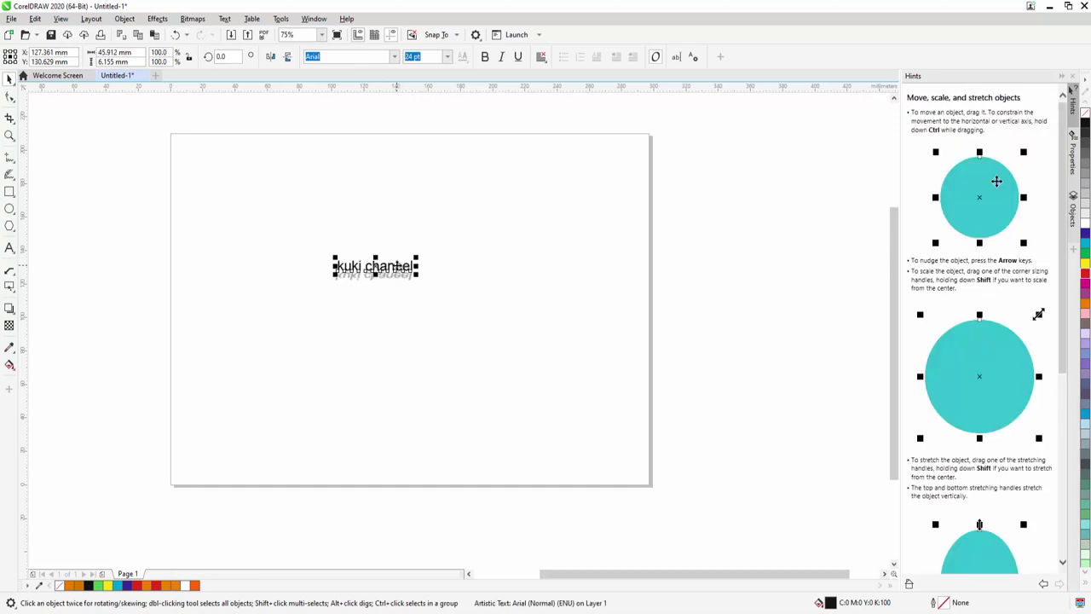
mouse_move(396, 266)
left_mouse_down()
mouse_move(396, 252)
mouse_move(399, 284)
left_mouse_up()
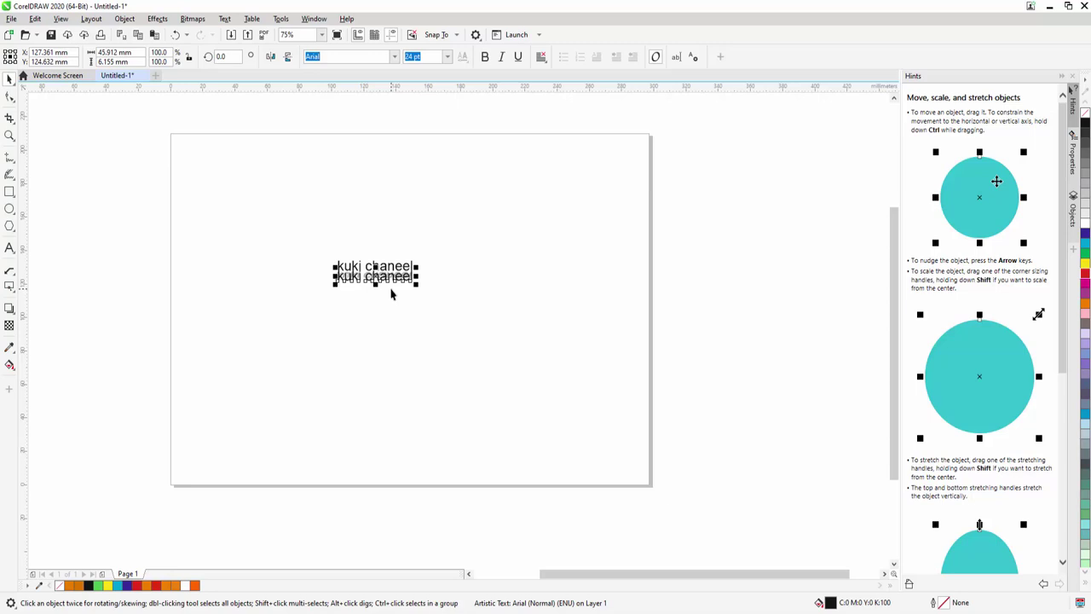
left_click(392, 294)
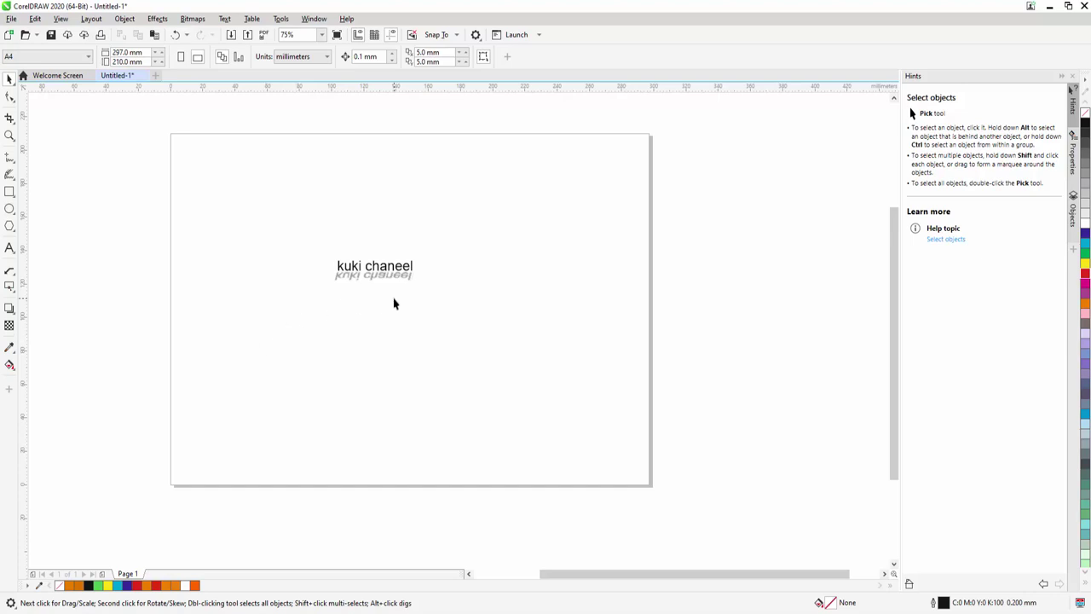
Set the text size to 100 pt and move the text up and left, centered across the page's upper half.
left_click(380, 270)
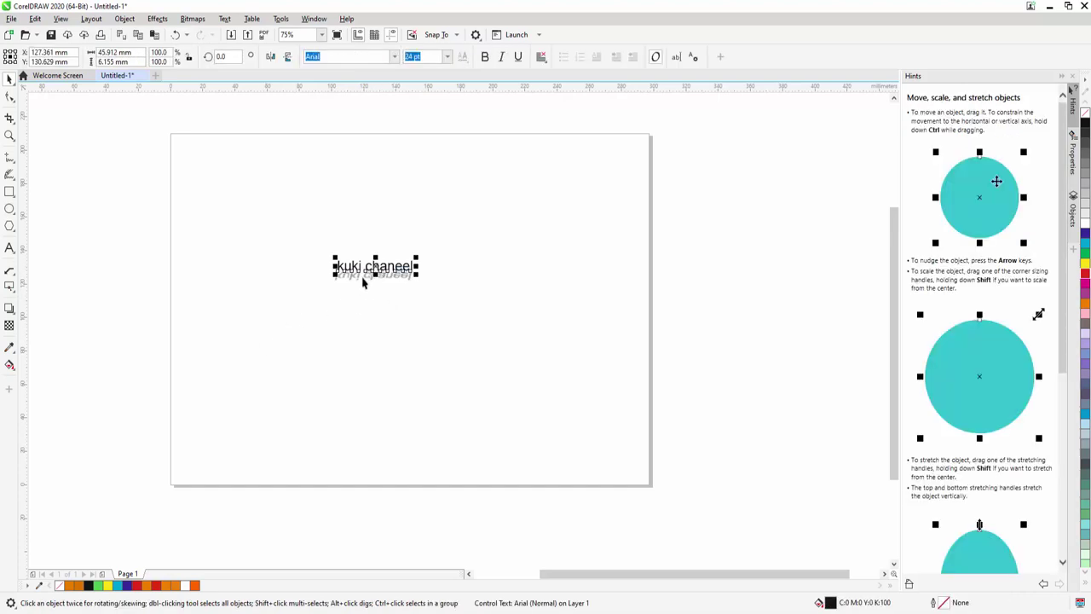
left_click(447, 57)
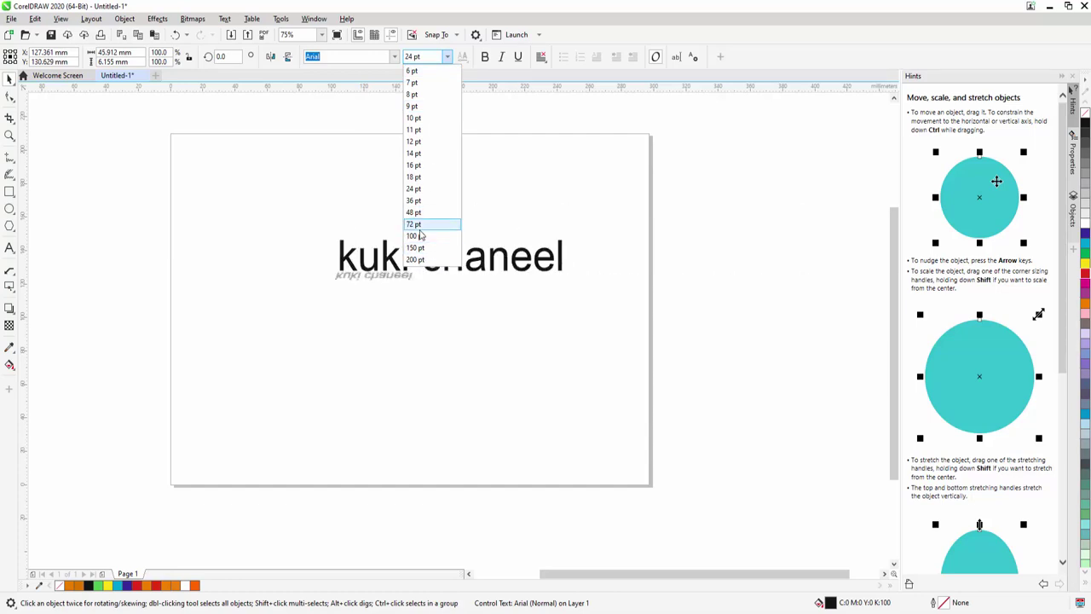
left_click(418, 236)
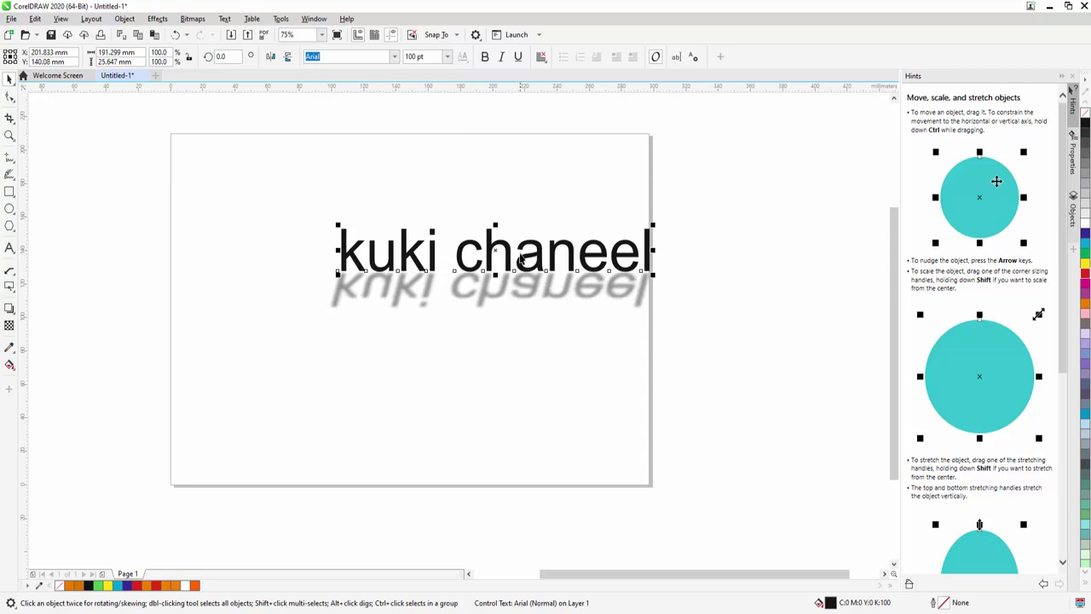
left_click_drag(521, 259, 451, 232)
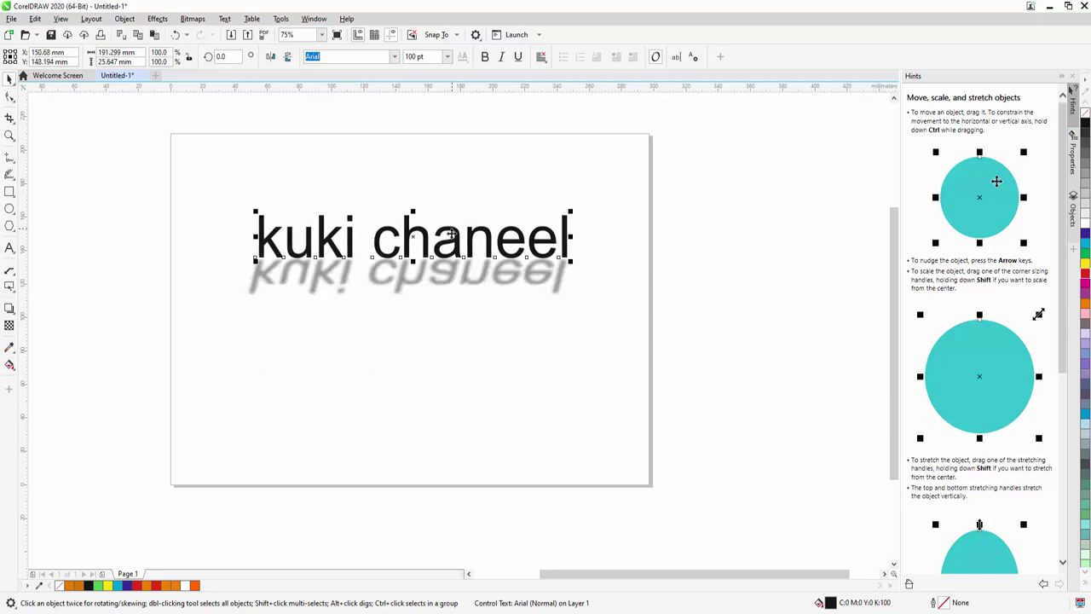
Adjust the text's drop shadow to opacity 51 and reshape it into a short shadow slanting right, at angle 328 with stretch 23.
left_click(9, 308)
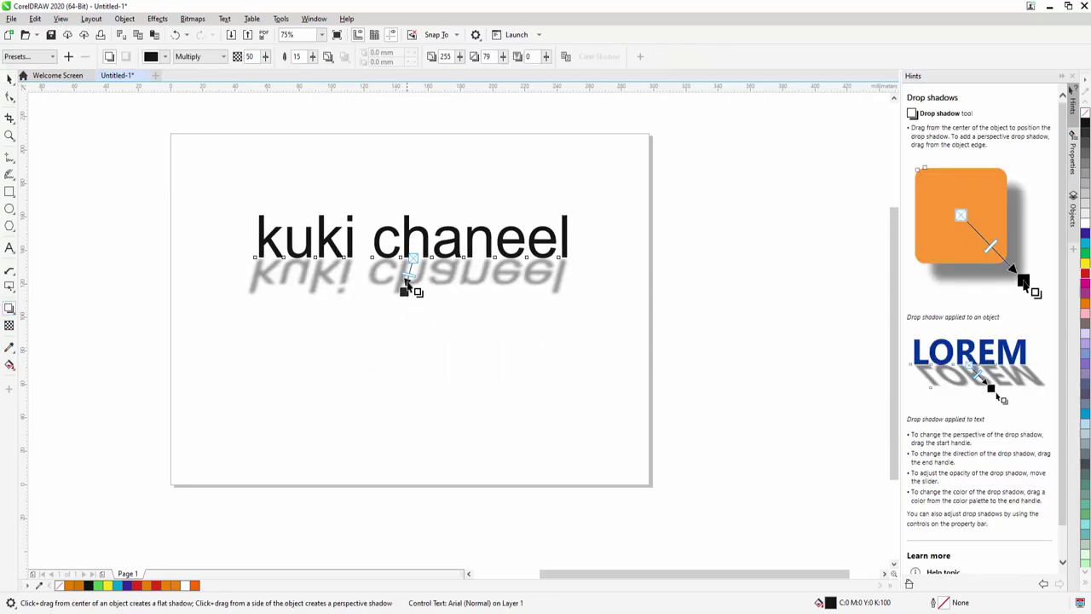
mouse_move(409, 274)
left_mouse_down()
mouse_move(404, 298)
mouse_move(411, 266)
left_mouse_up()
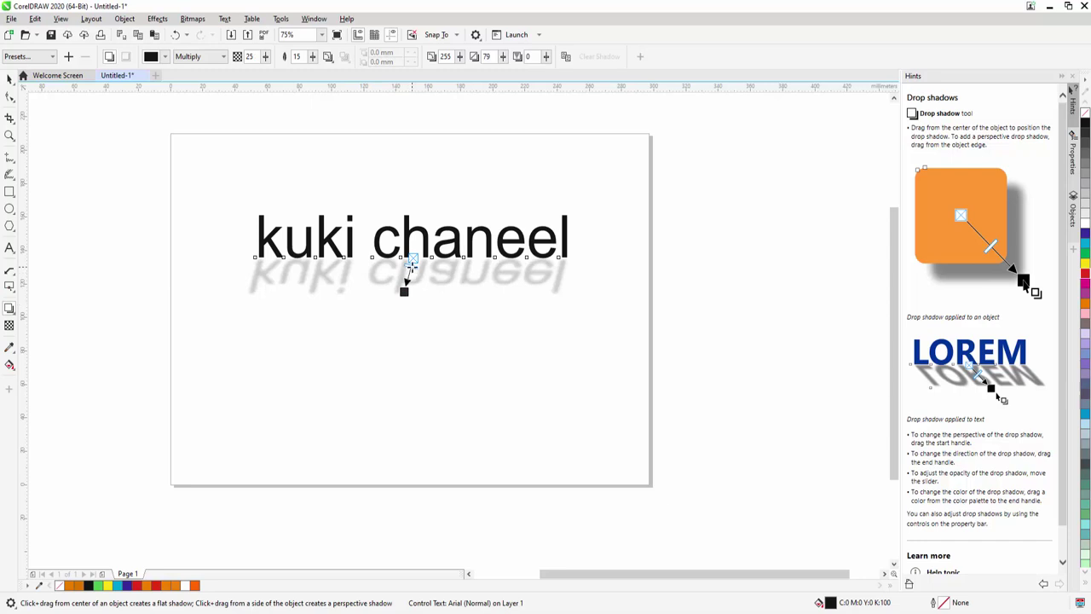
left_click_drag(411, 265, 403, 392)
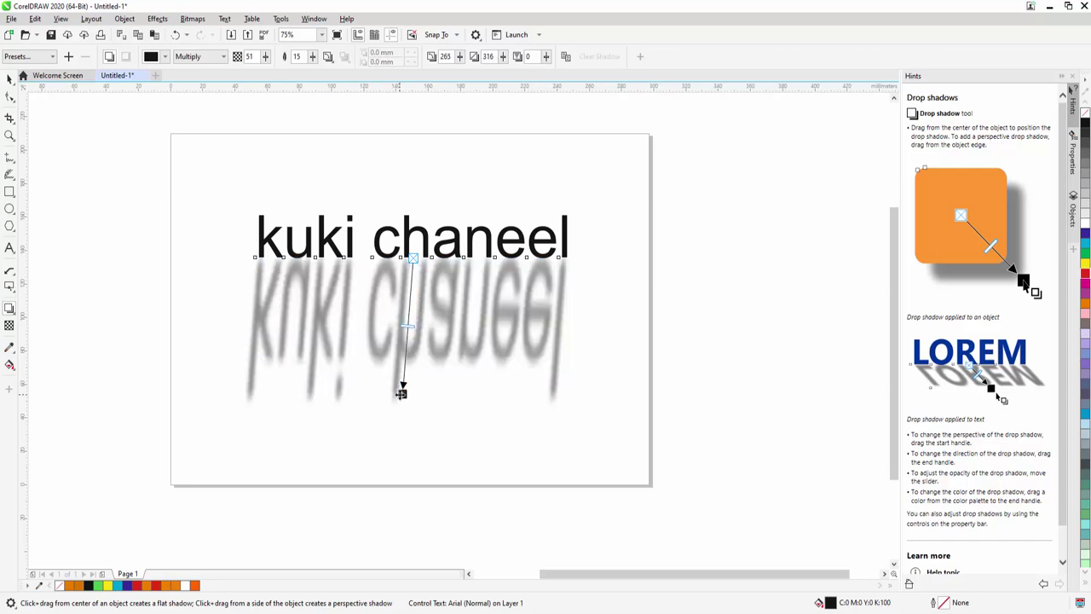
left_click_drag(402, 391, 428, 267)
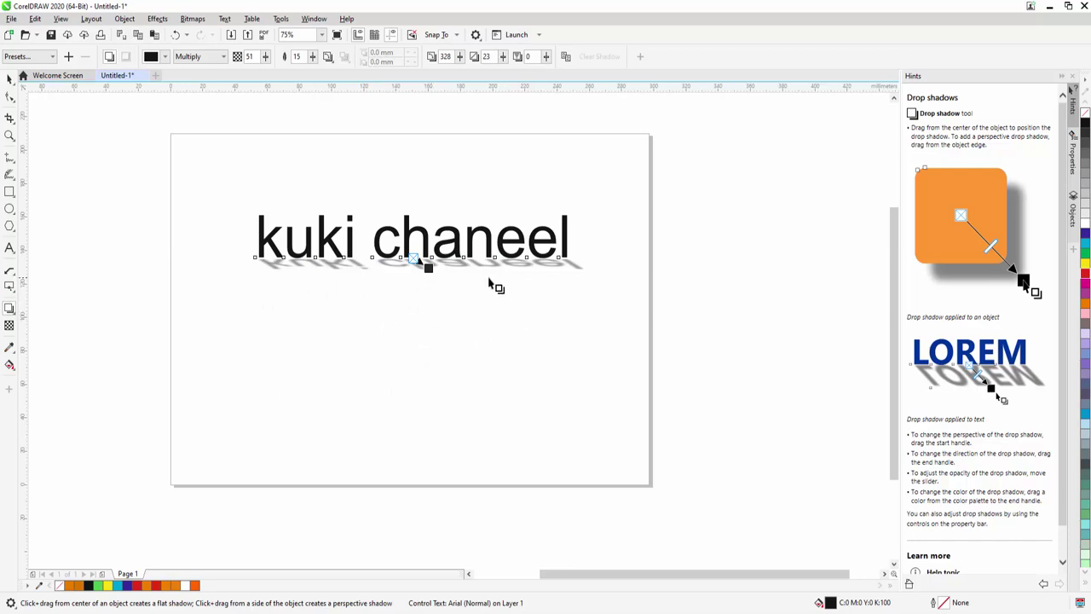
left_click(377, 341)
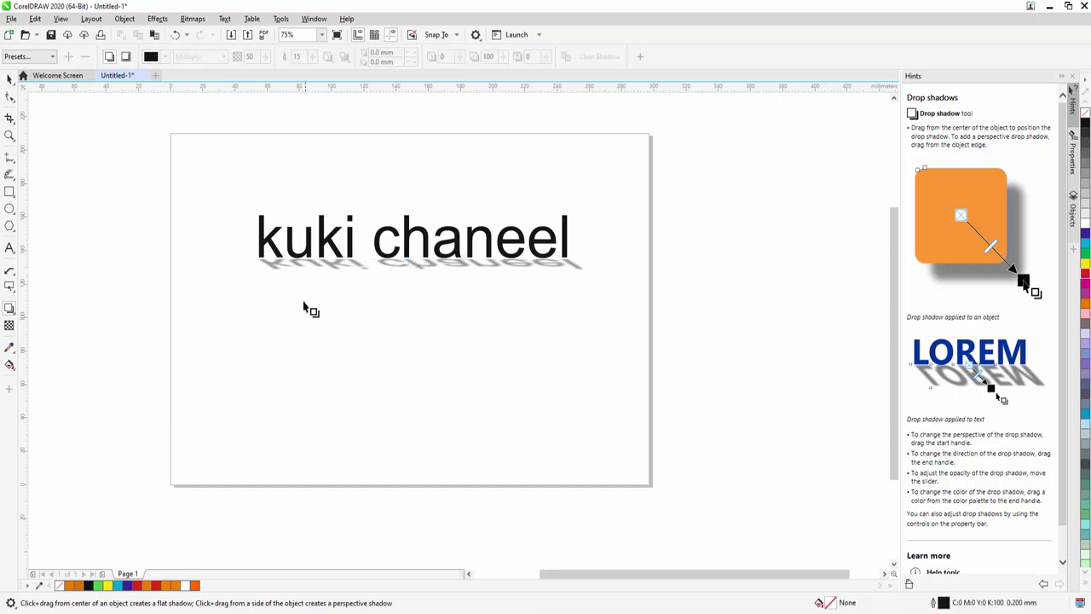
Apply a fountain transparency to the text, running from the second "k" to just below the "h".
left_click(9, 327)
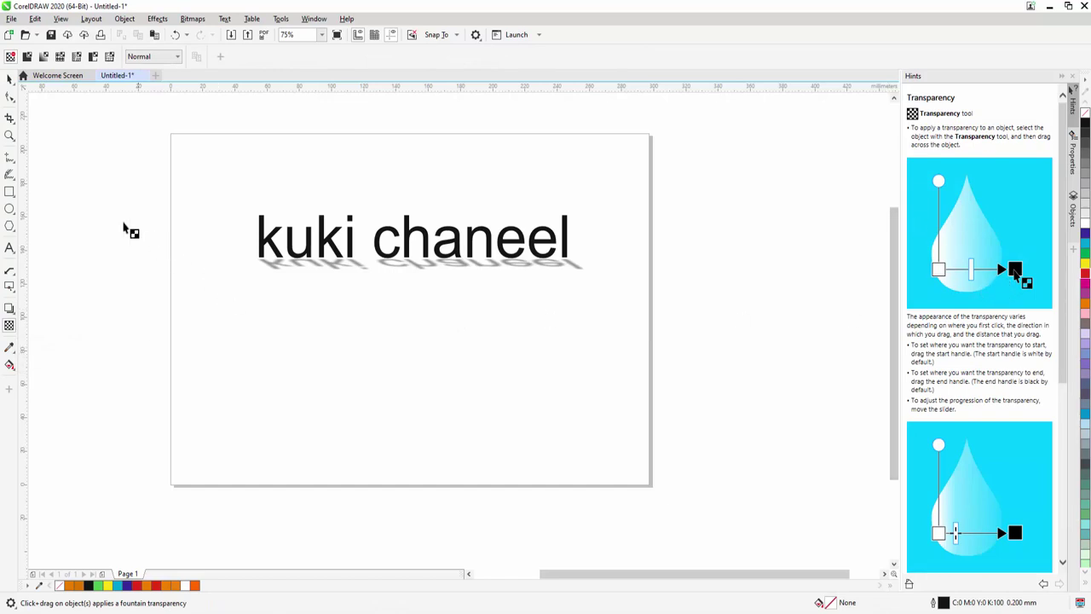
left_click(331, 245)
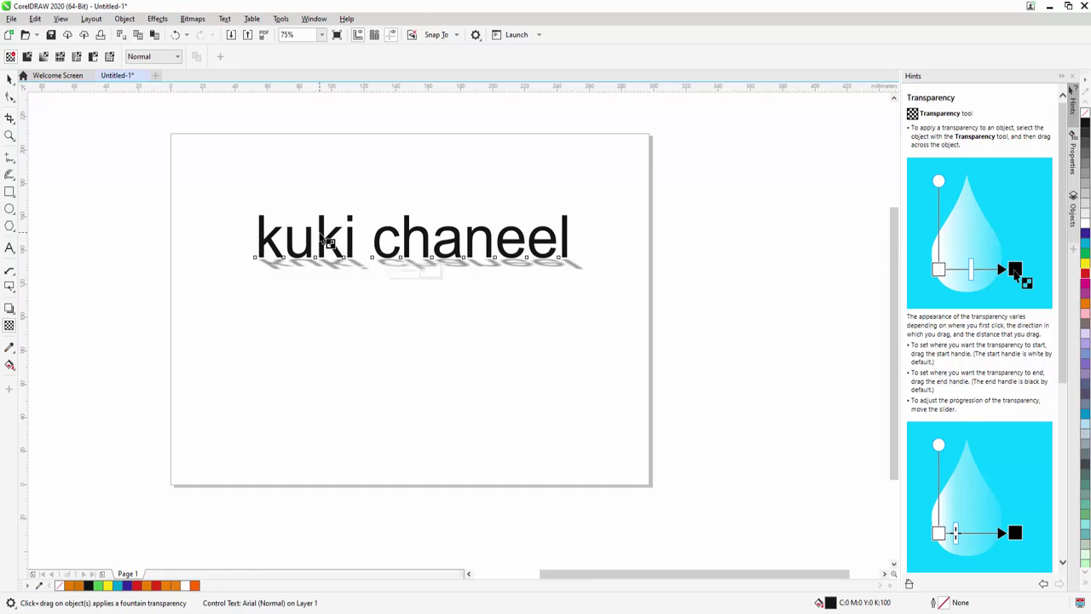
left_click_drag(324, 236, 403, 266)
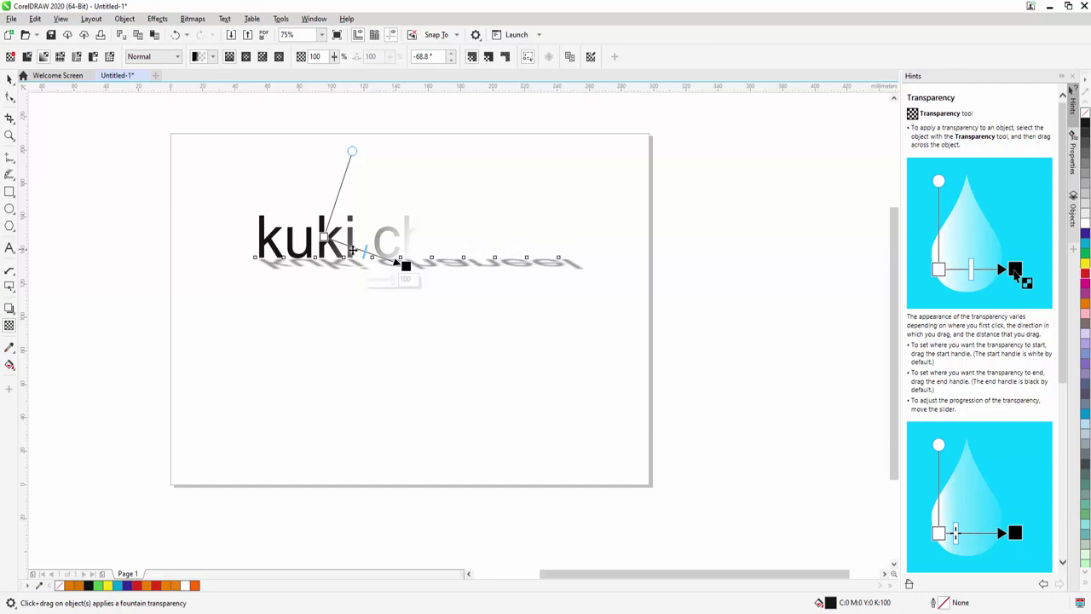
Set the fountain transparency's start node to 45 and end node to 79, and swing its skew handle to the left of the text.
left_click(324, 236)
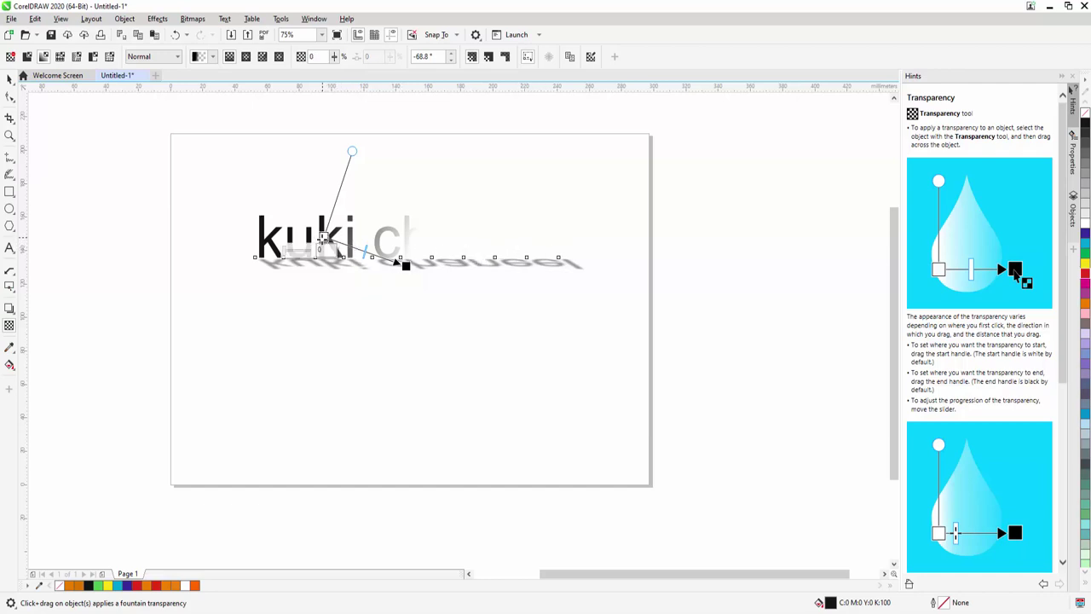
left_click(322, 249)
mouse_move(293, 255)
left_mouse_down()
mouse_move(306, 256)
mouse_move(296, 257)
left_mouse_up()
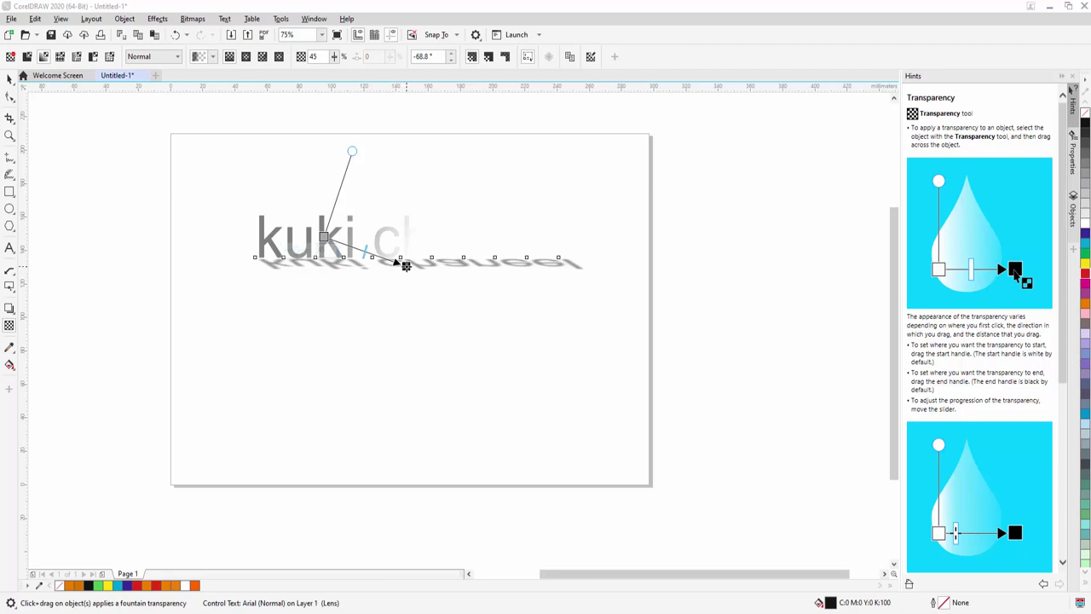
left_click(404, 264)
left_click_drag(393, 282, 386, 285)
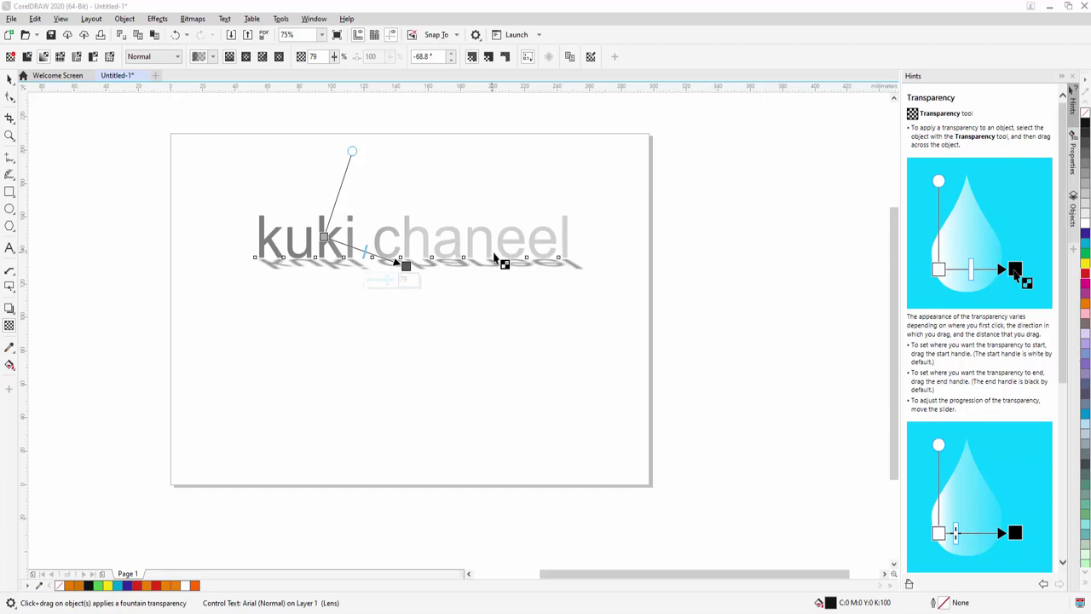
left_click(353, 151)
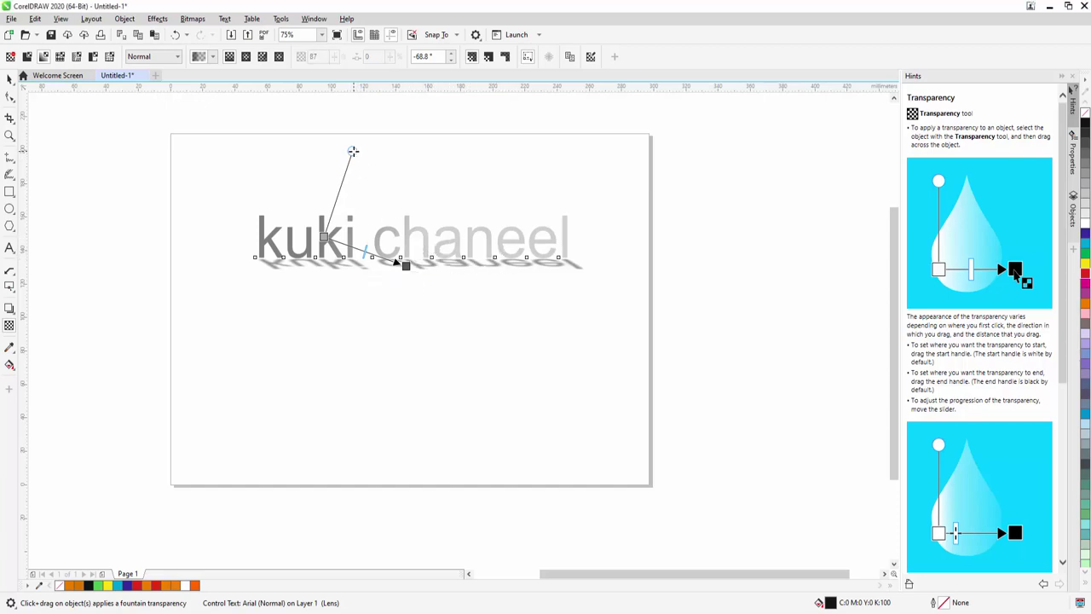
left_click_drag(353, 151, 209, 244)
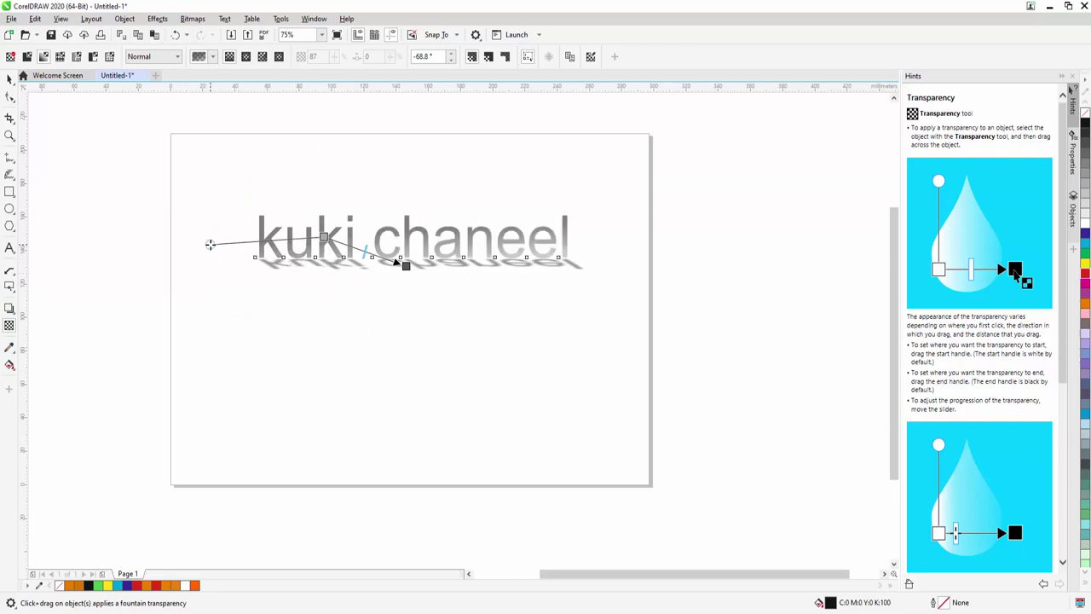
Try the second and third preset transparencies on the text, and apply the fourth preset with its multiple nodes.
left_click(214, 57)
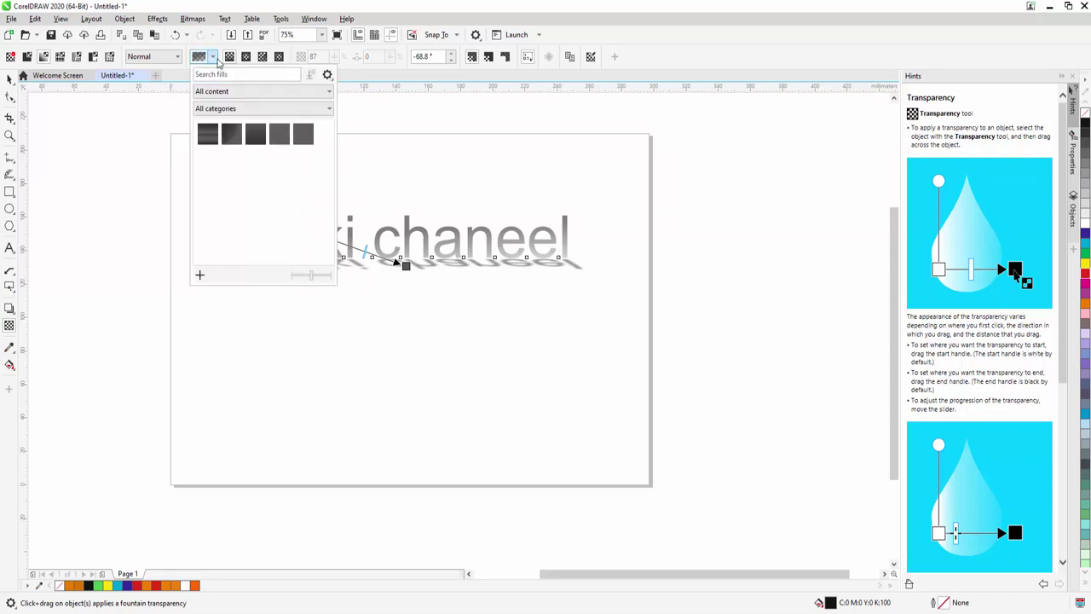
left_click(236, 140)
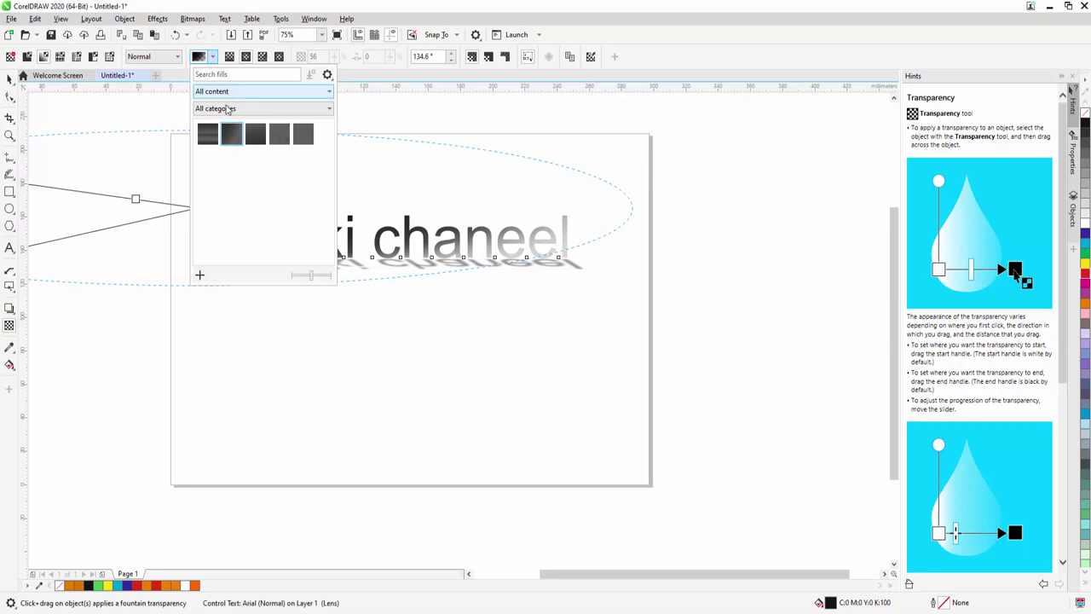
left_click(266, 141)
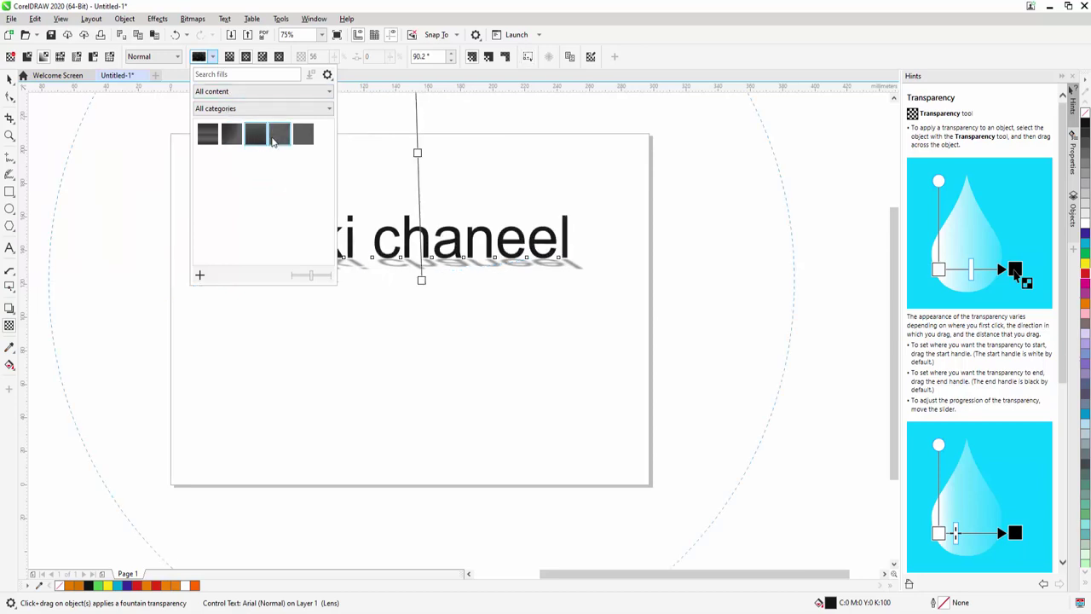
left_click(278, 139)
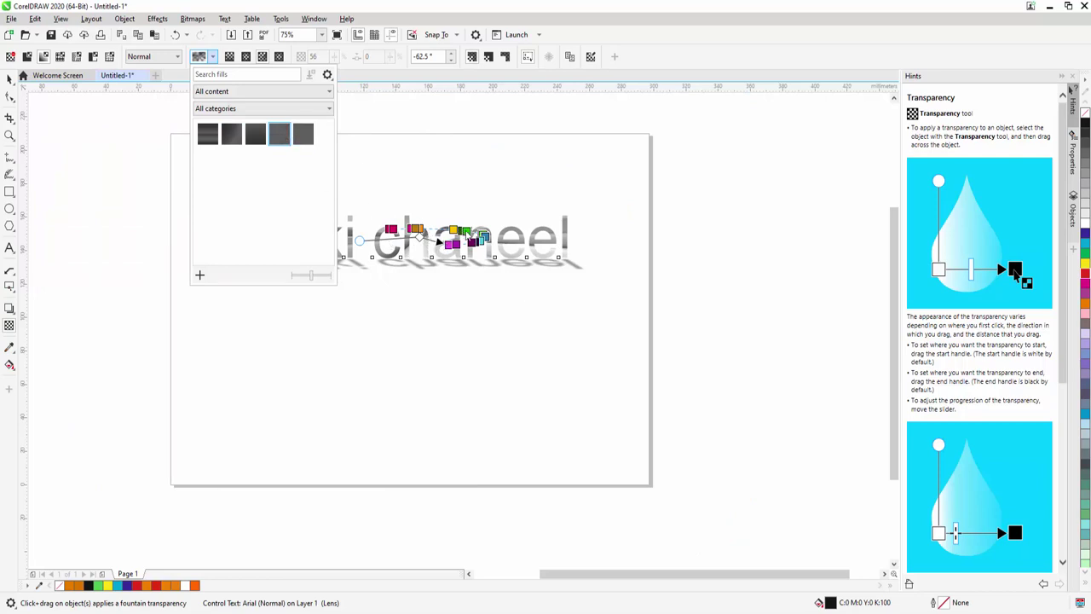
Move the preset transparency's round skew handle to above the "i" of the text, then deselect the text.
left_click(356, 245)
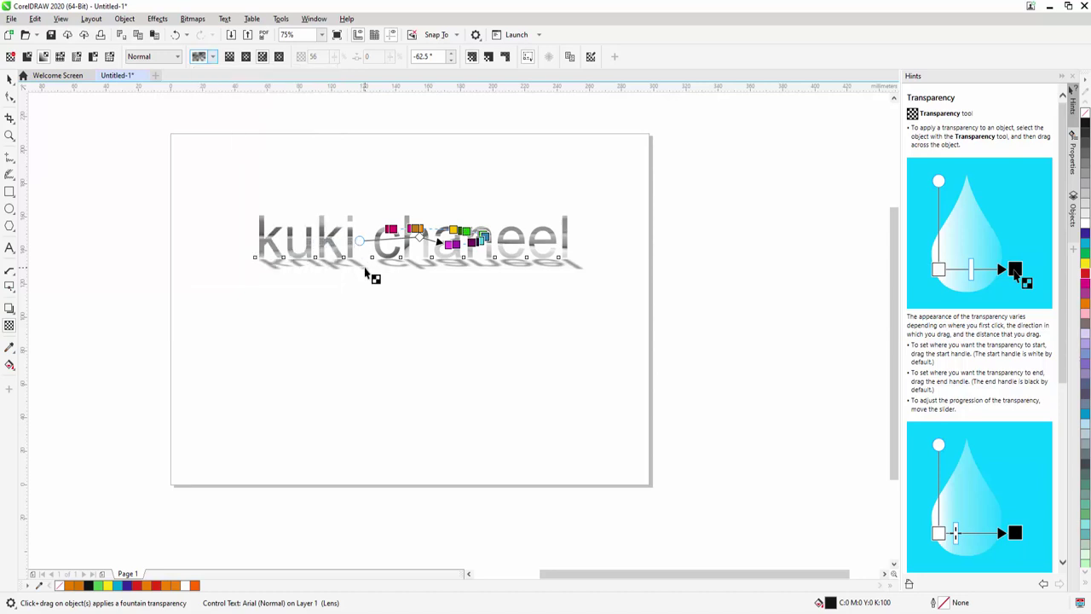
left_click_drag(360, 242, 335, 195)
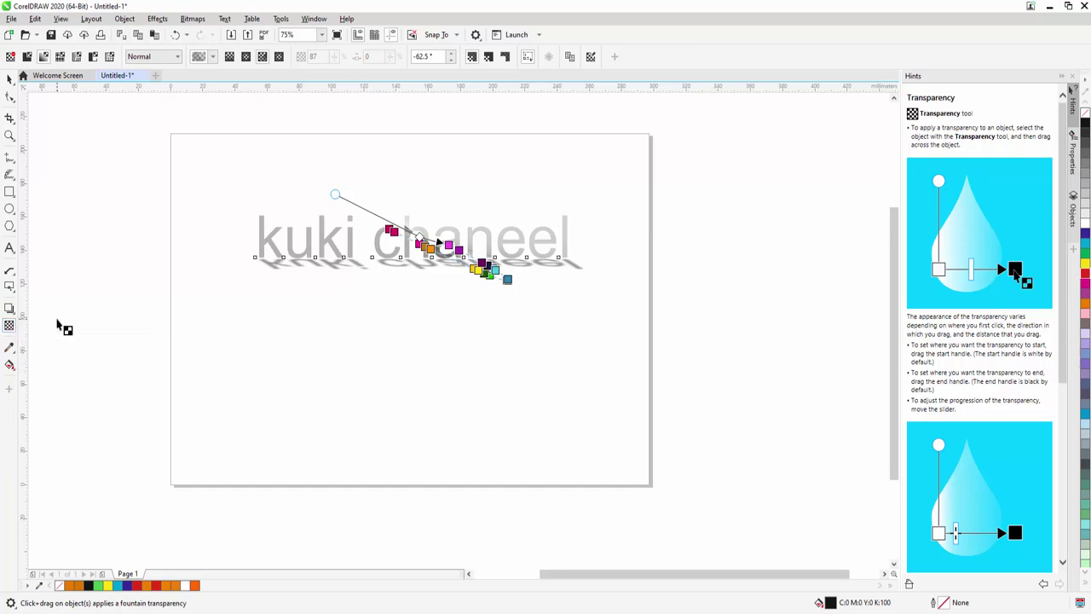
left_click(385, 281)
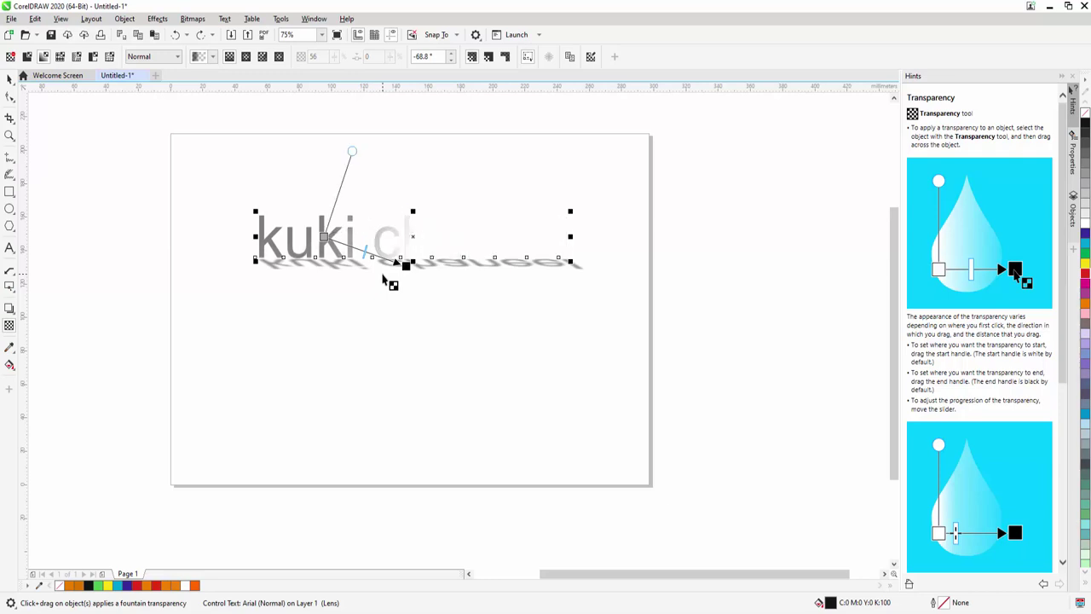
Undo the transparency edits and the drop shadow reshaping on the text.
key("ctrl+z")
key("ctrl+z")
key("ctrl+z")
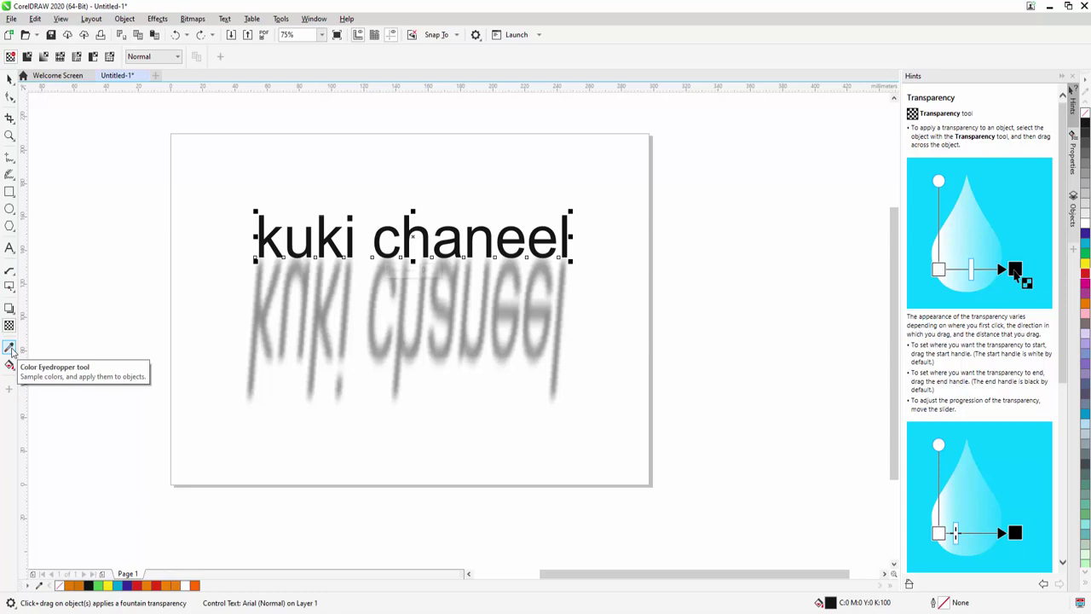
Sample the page's white with the Color Eyedropper and apply it to the text's outline and fill.
left_click(11, 350)
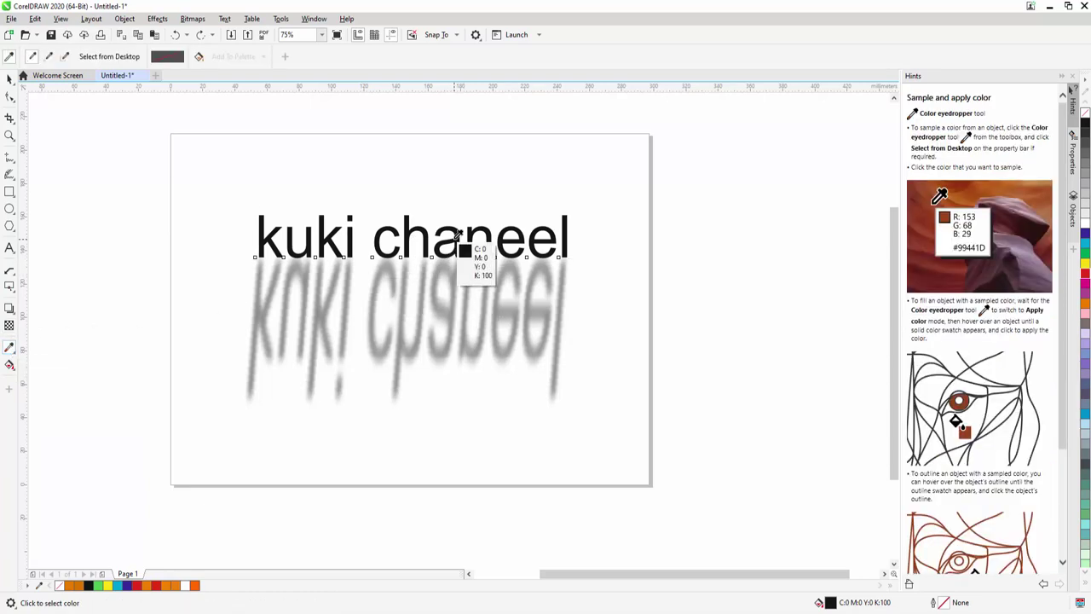
left_click(492, 193)
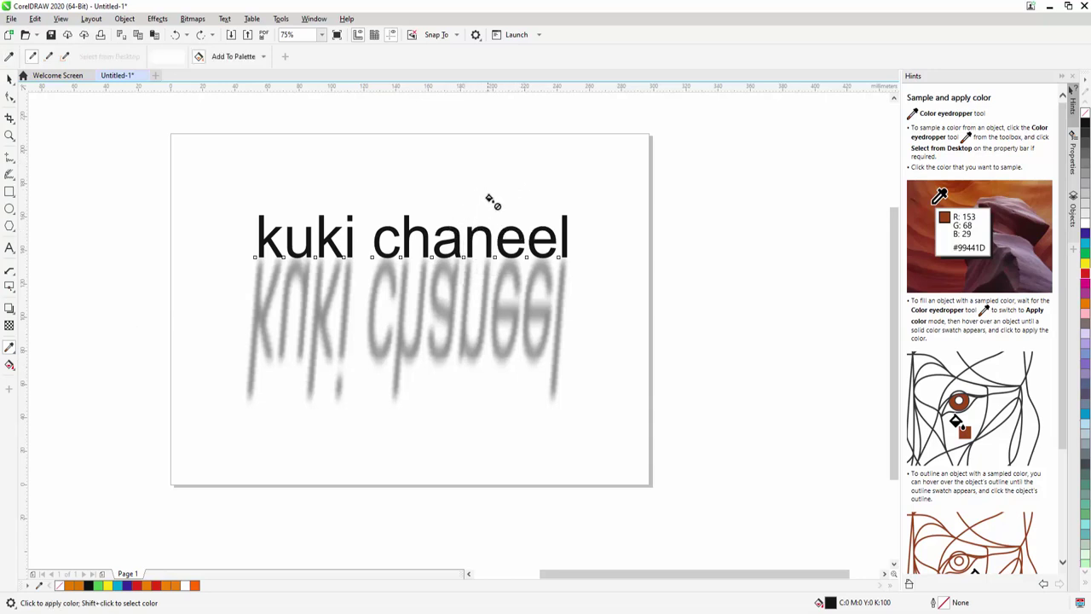
left_click(452, 243)
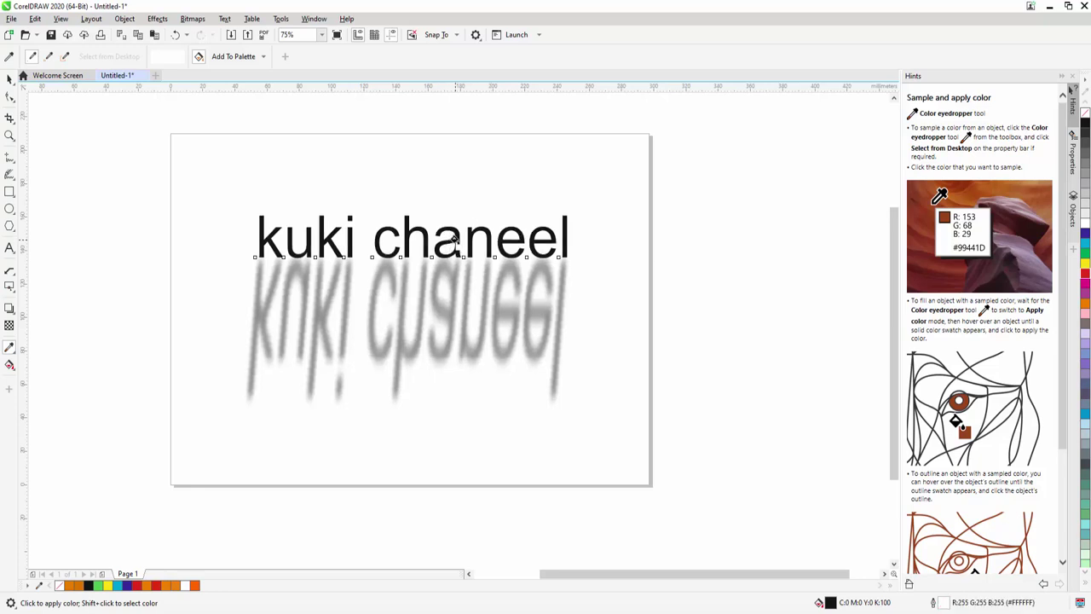
left_click(454, 242)
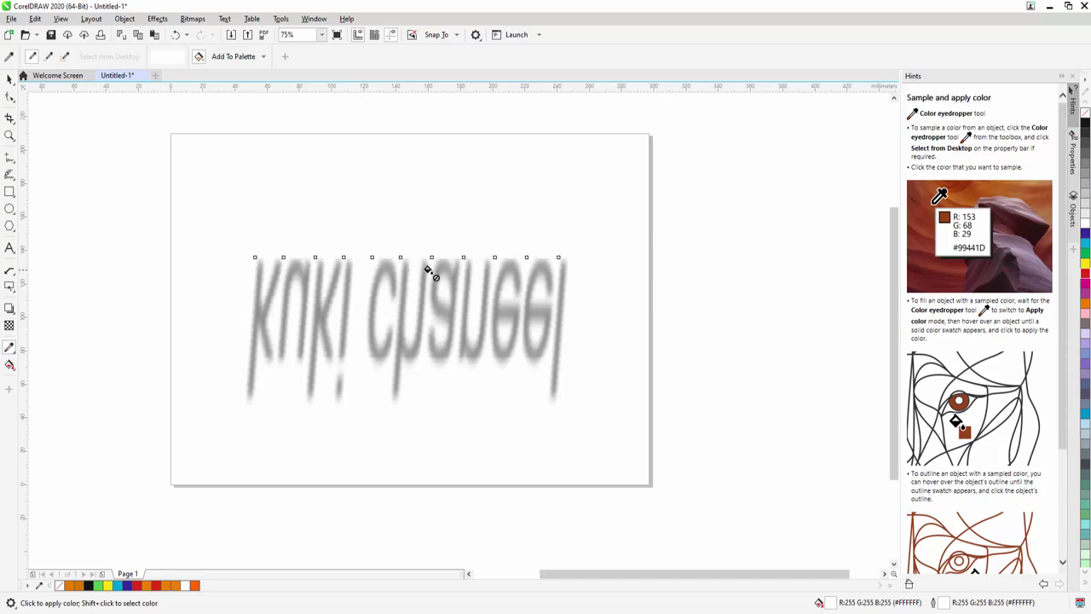
Try cyan and orange fills from the document palette on the text, and settle on red (C0 M95 Y100 K0).
left_click(10, 348)
left_click(117, 587)
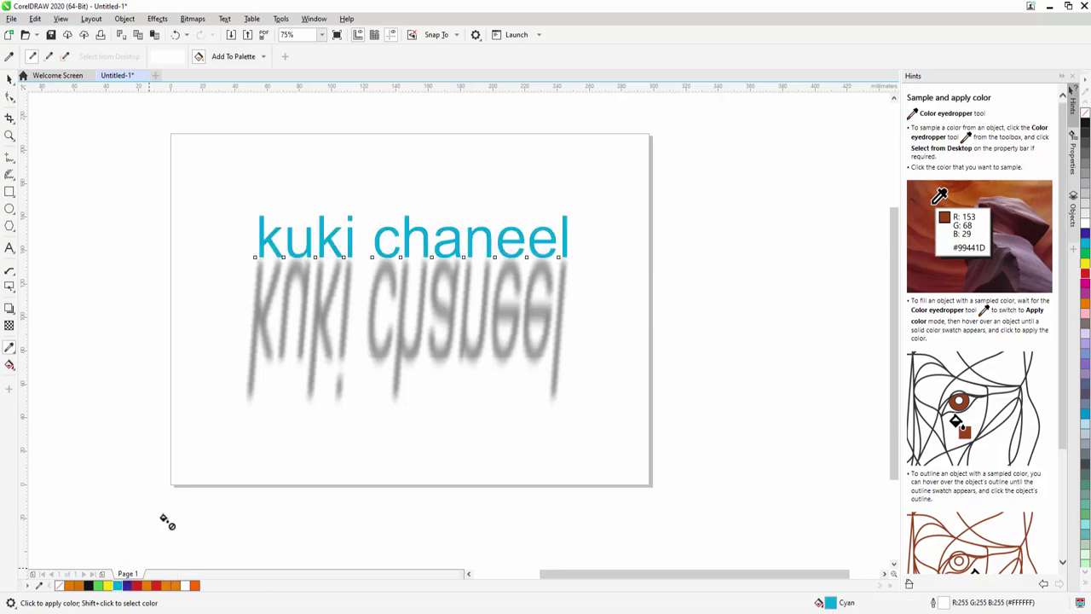
left_click(168, 587)
left_click(158, 587)
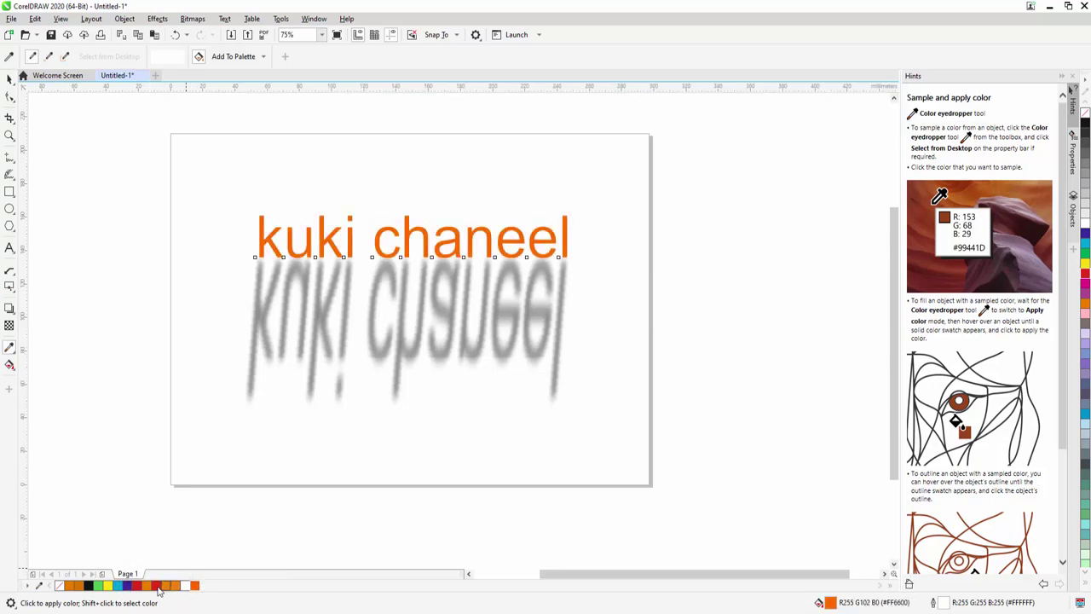
left_click(157, 587)
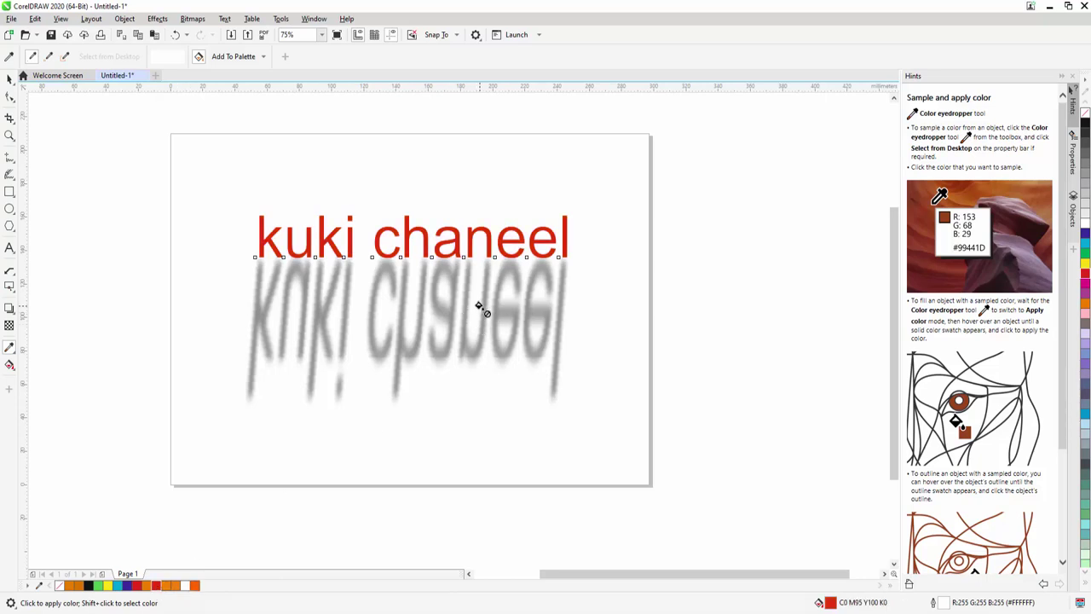
scroll(518, 239, "down", 4)
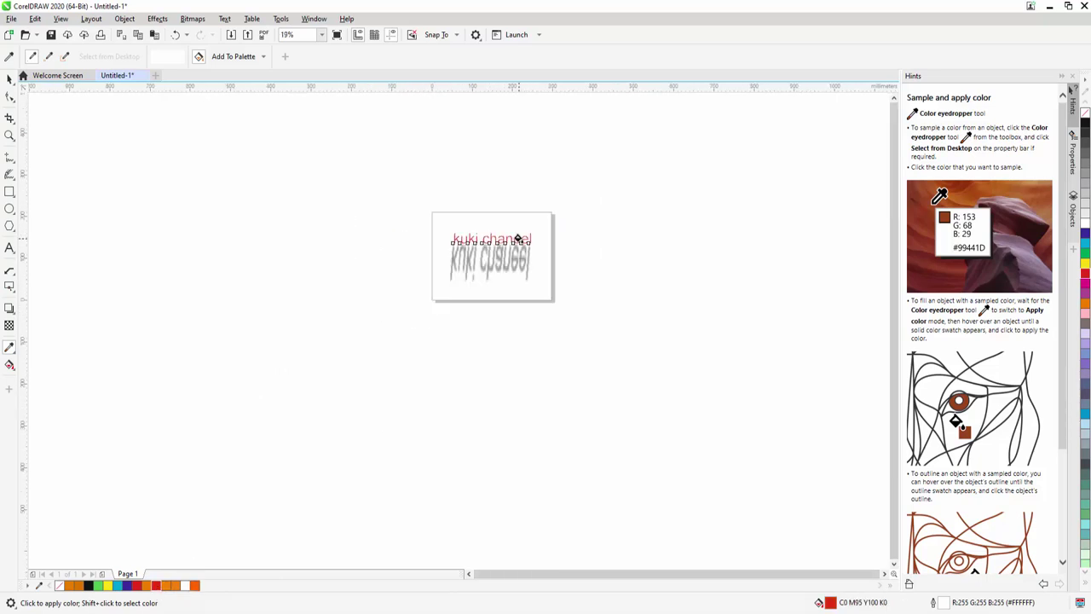
scroll(517, 240, "up", 4)
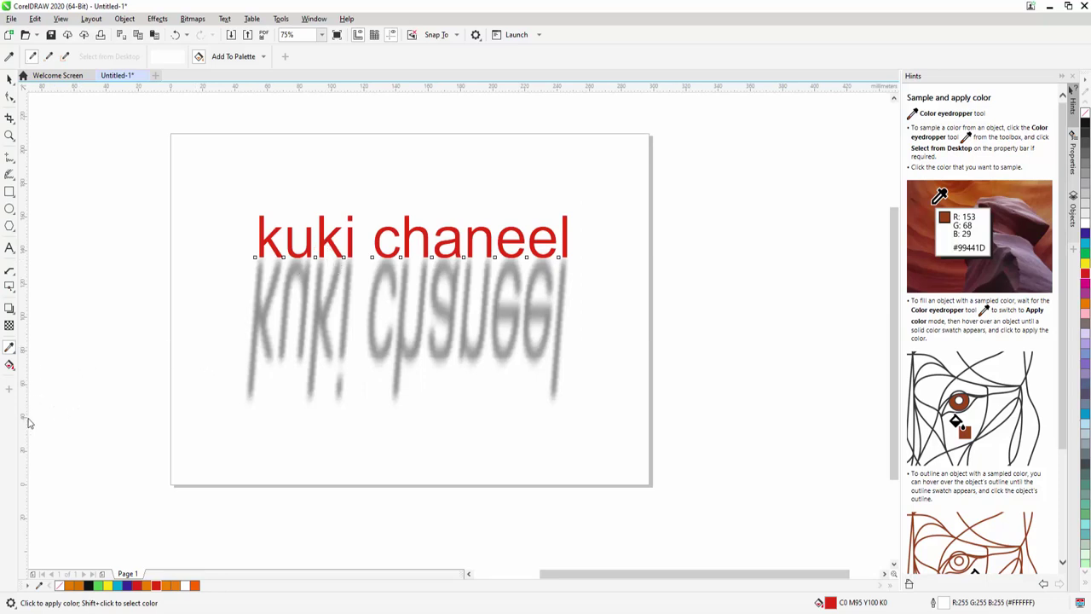
Apply an interactive fountain fill from red to white, running from above "kuki" to just past the text's last letter.
left_click(11, 366)
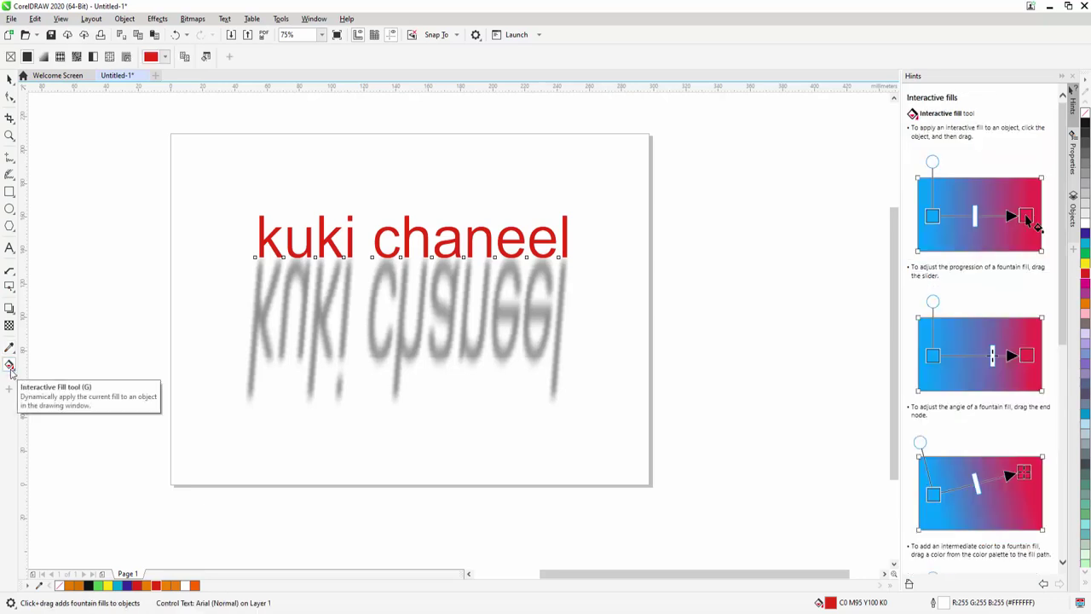
left_click(10, 367)
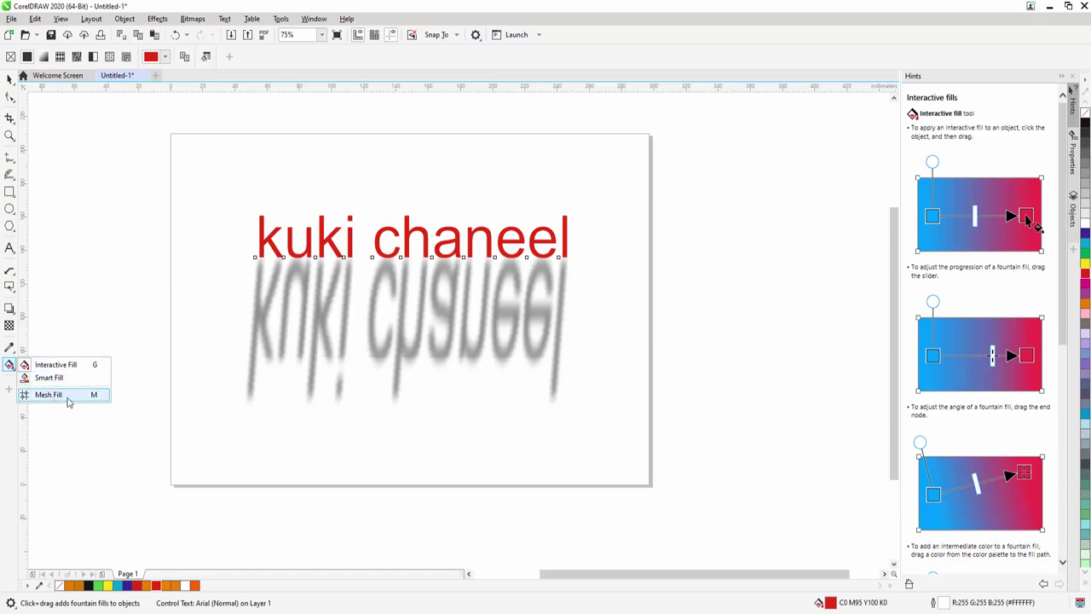
left_click(57, 366)
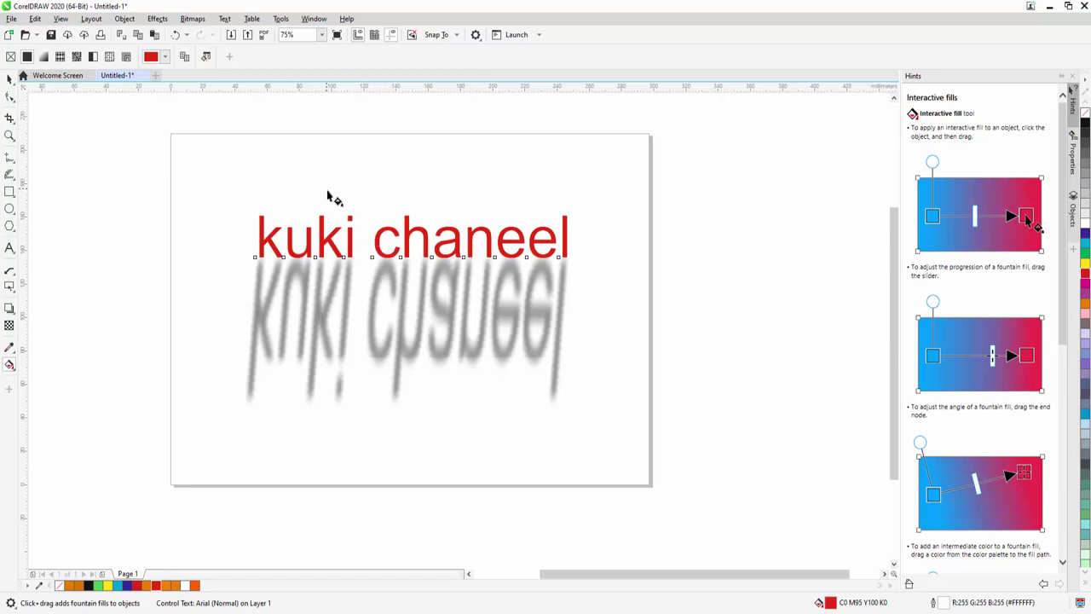
left_click_drag(326, 189, 412, 260)
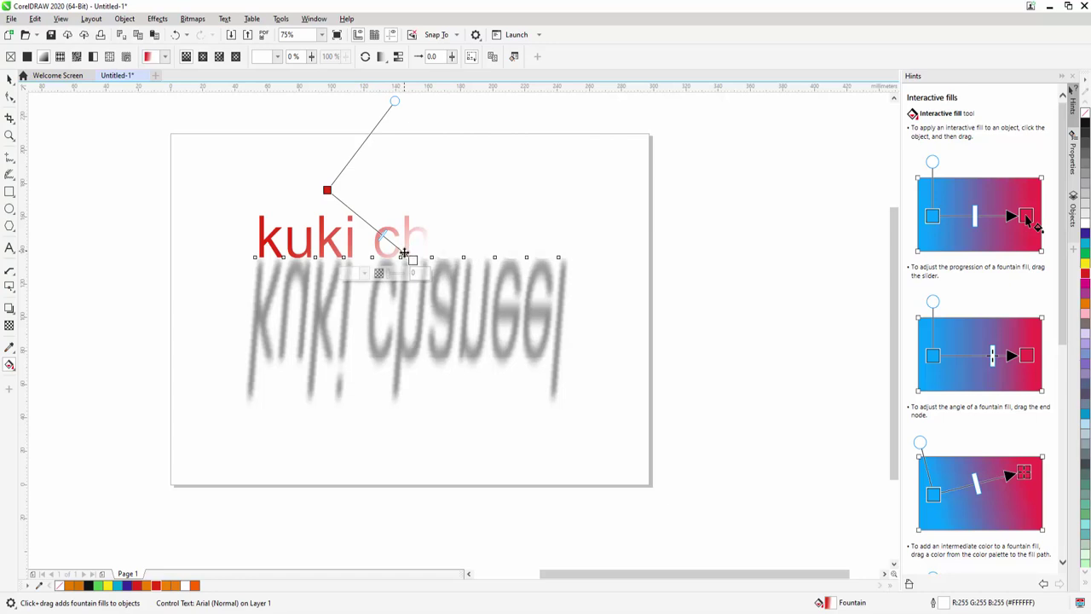
left_click_drag(405, 254, 591, 244)
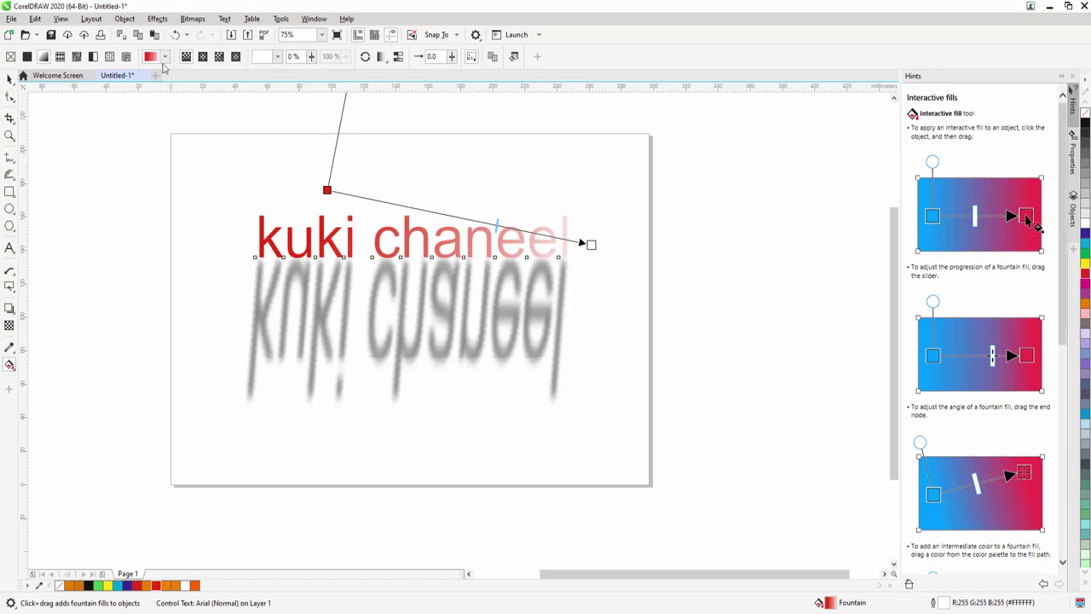
Try the fountain fill presets on the text, including Fountain Fill 056, 069 and 018.
left_click(166, 57)
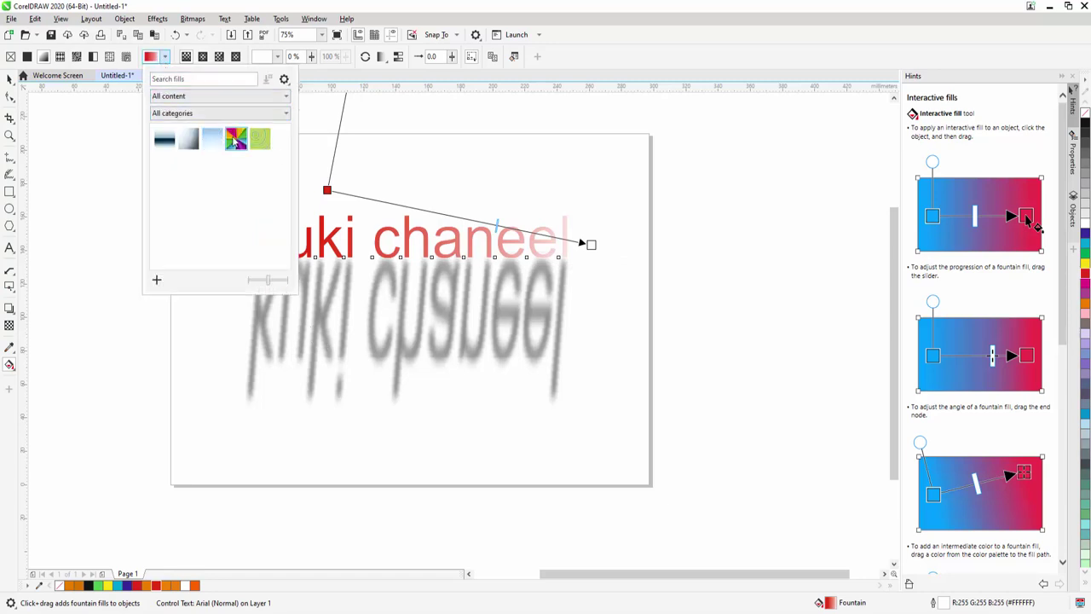
left_click(235, 141)
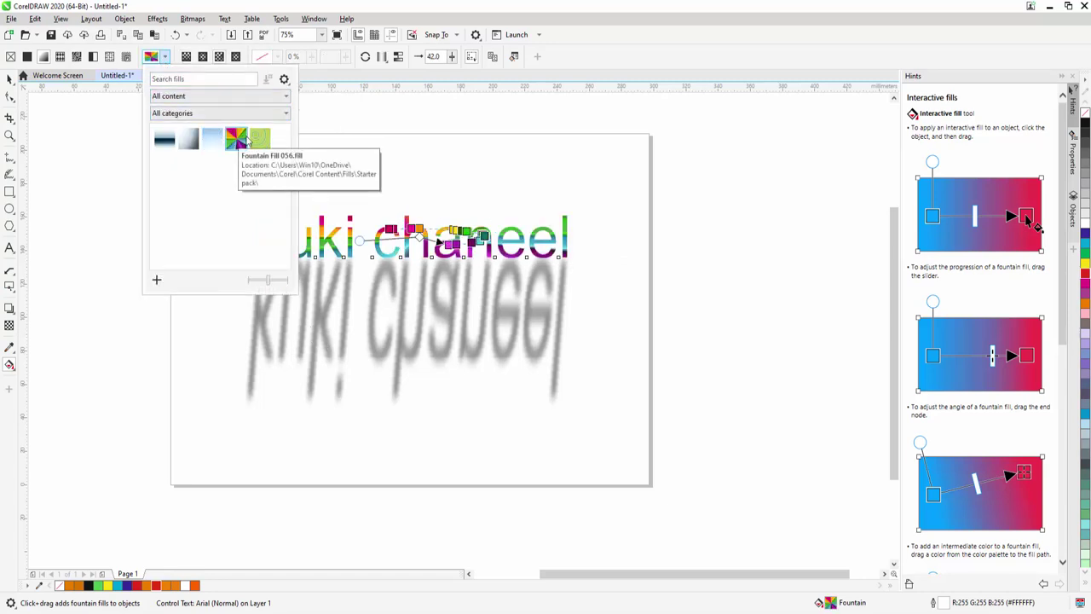
left_click(258, 139)
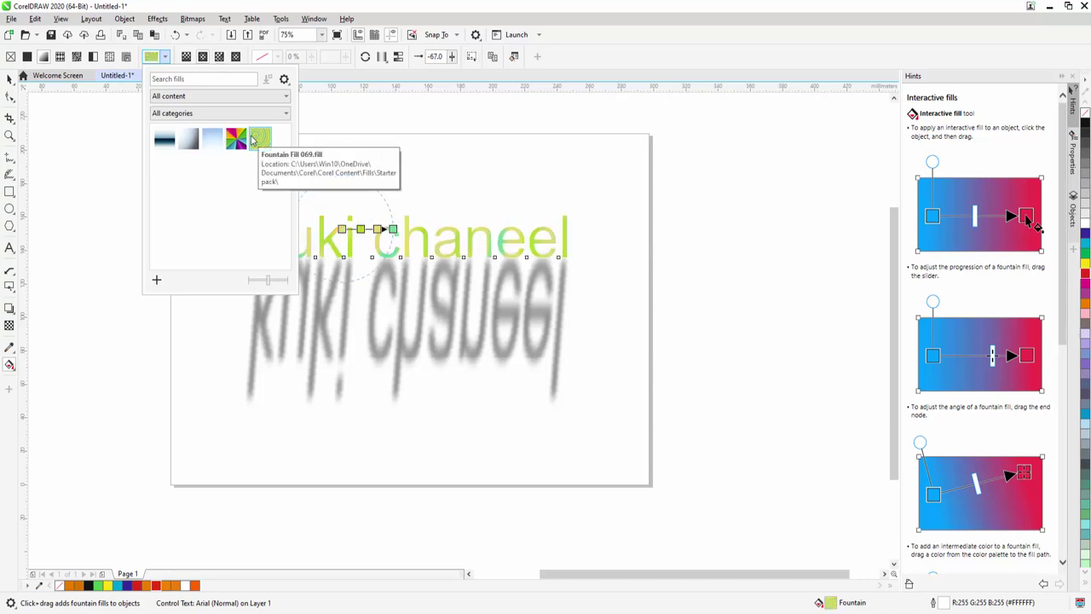
left_click(181, 143)
left_click(167, 142)
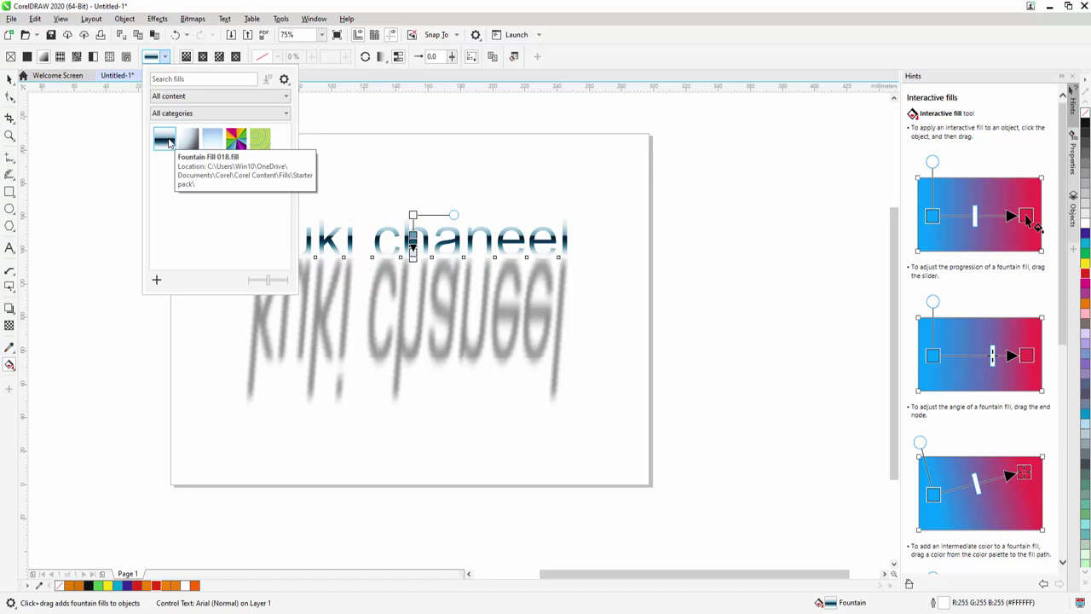
Filter the preset fills to the Texture category and apply its first preset to the text.
left_click(285, 95)
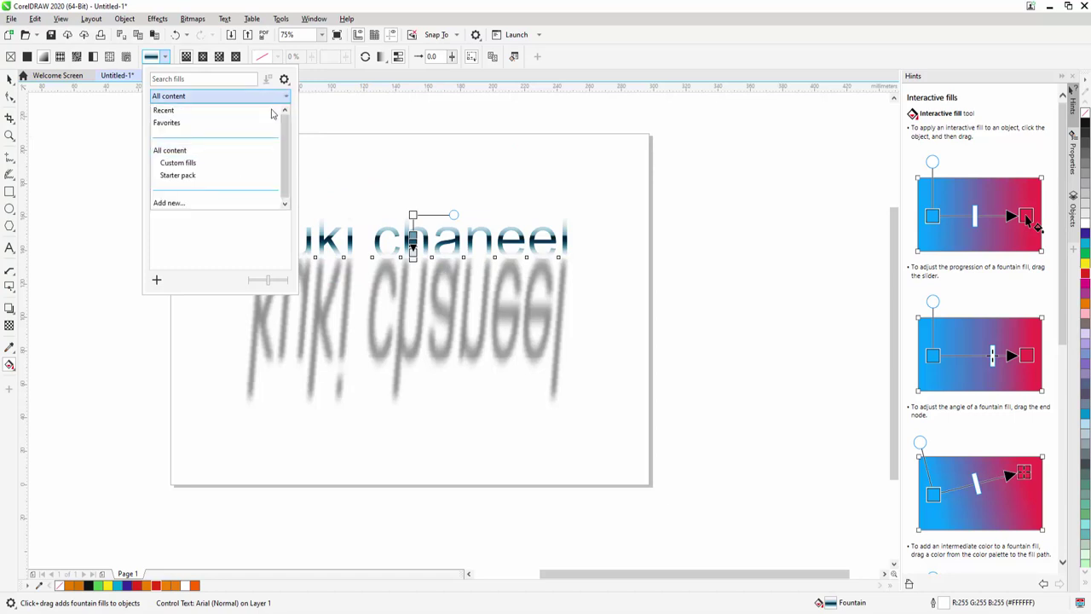
left_click(239, 265)
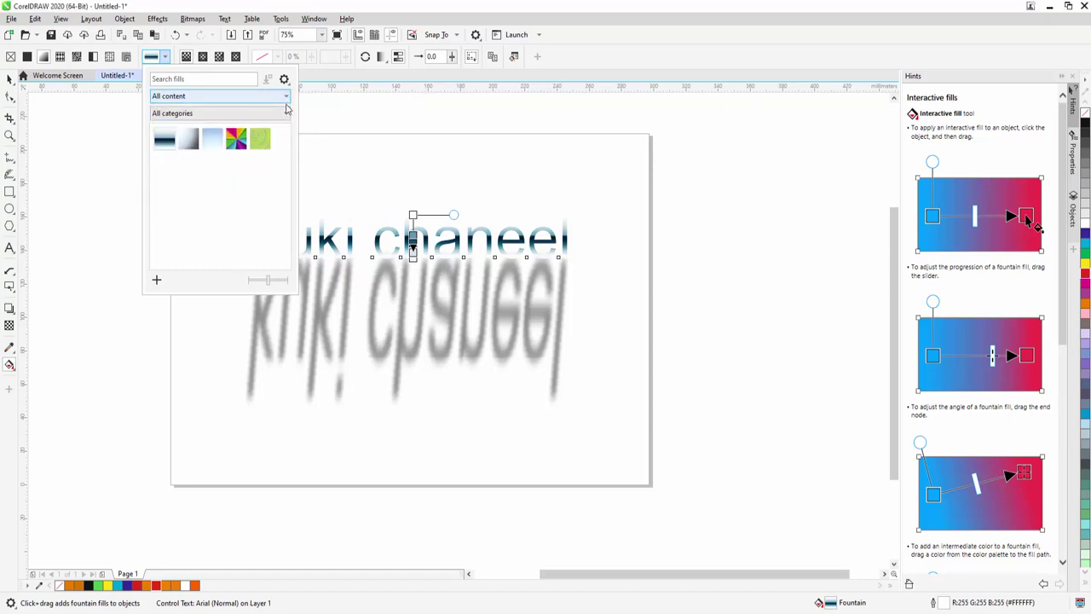
left_click(286, 112)
left_click(211, 180)
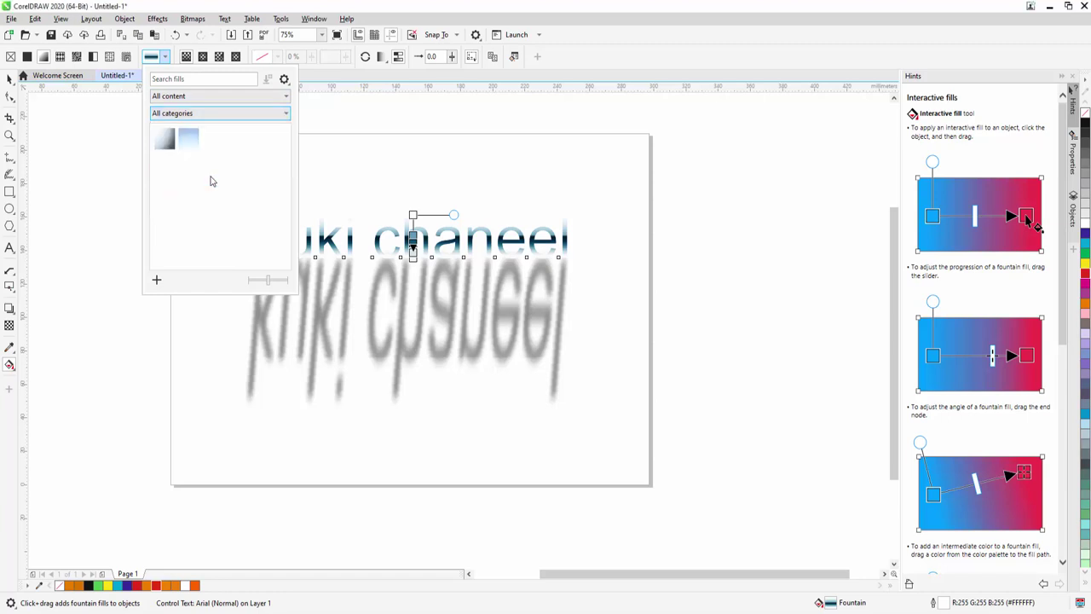
left_click(170, 146)
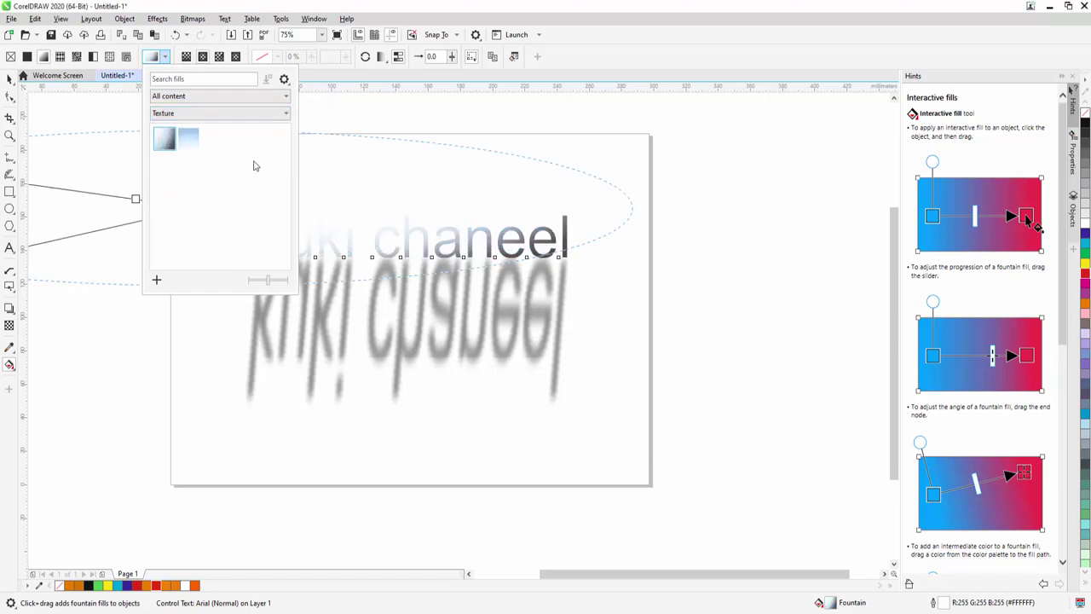
Filter the preset fills to the Abstract category and apply the green Fountain Fill 069 preset to the text.
left_click(288, 114)
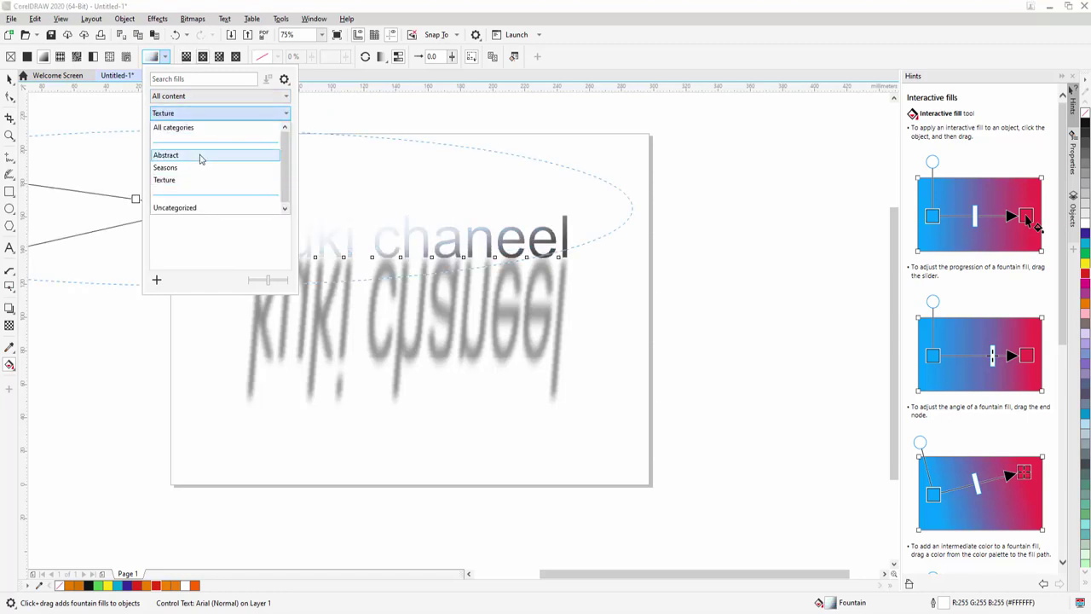
left_click(202, 154)
left_click(166, 140)
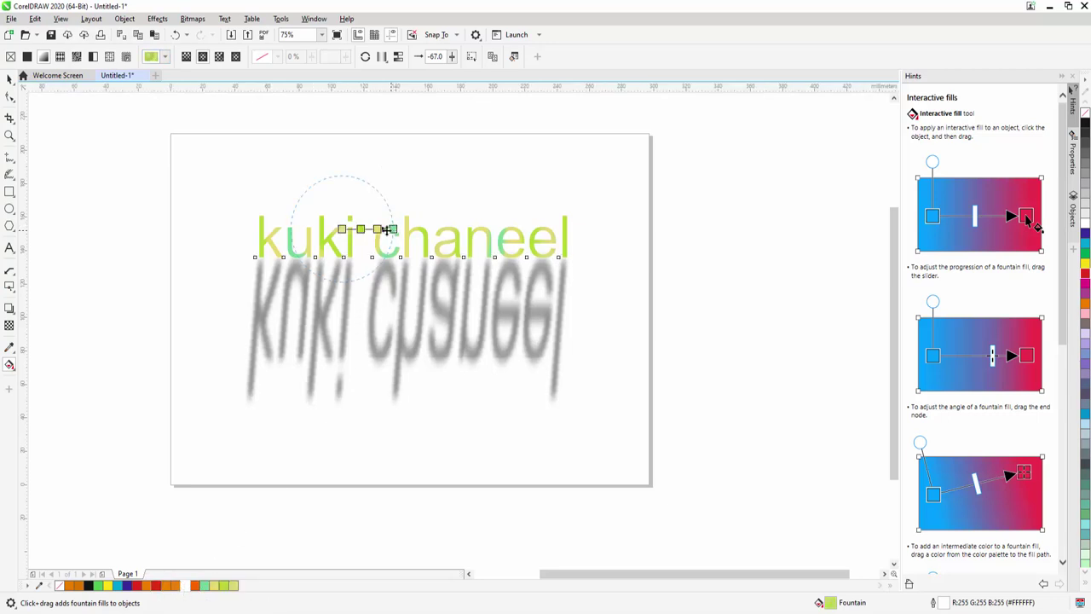
Set the transparency of the fountain fill's yellow node beside the green end node to 59%.
left_click(378, 229)
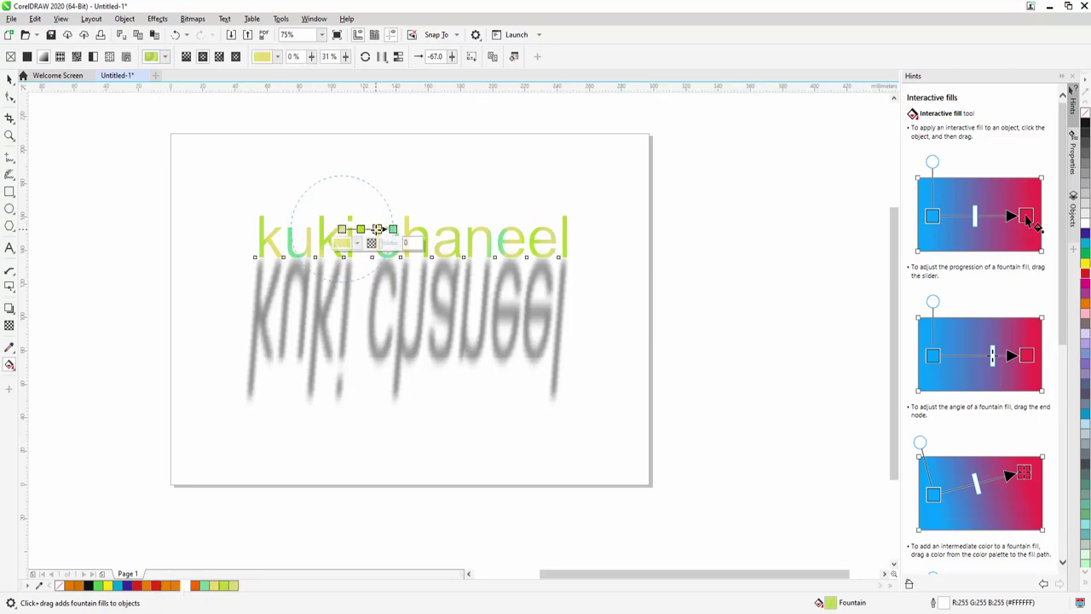
left_click(383, 246)
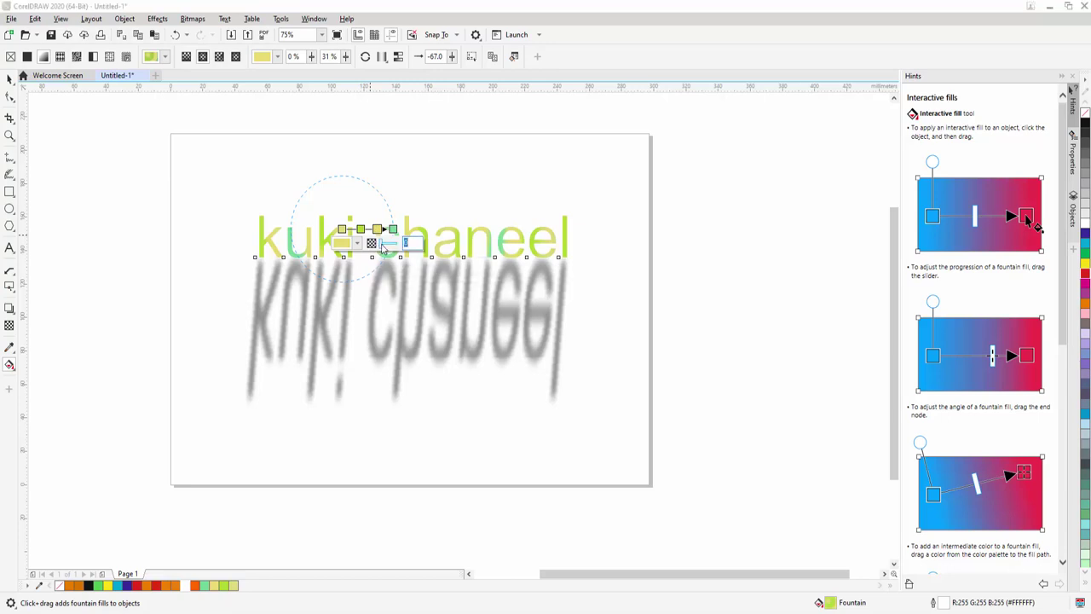
type("59")
key("Return")
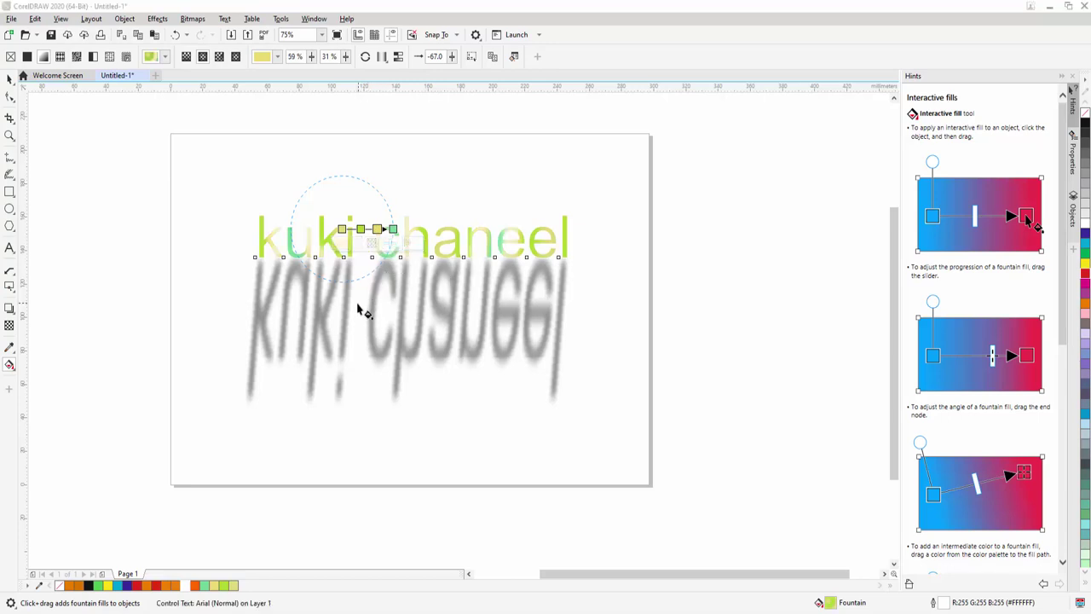
Set the fountain fill's center node to 48% transparency and color it red from the PANTONE solid coated palette.
left_click(341, 230)
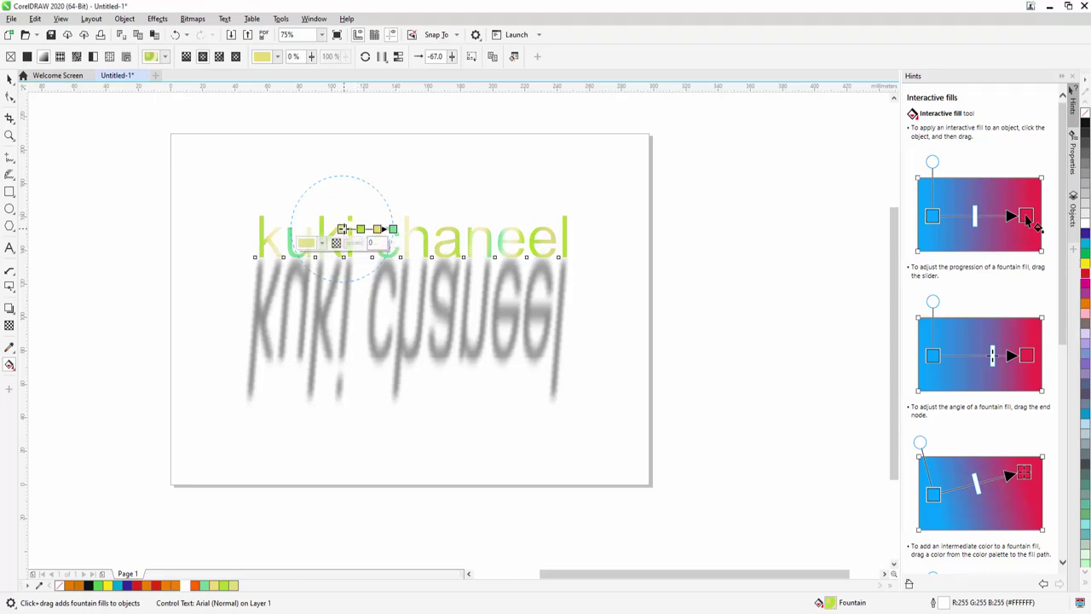
left_click(347, 248)
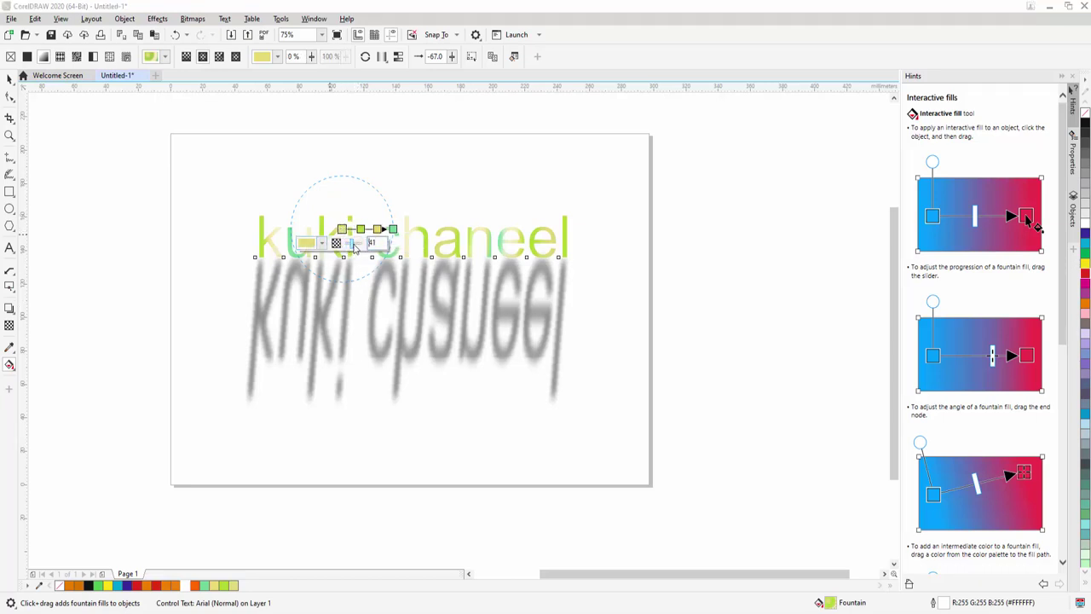
left_click(322, 246)
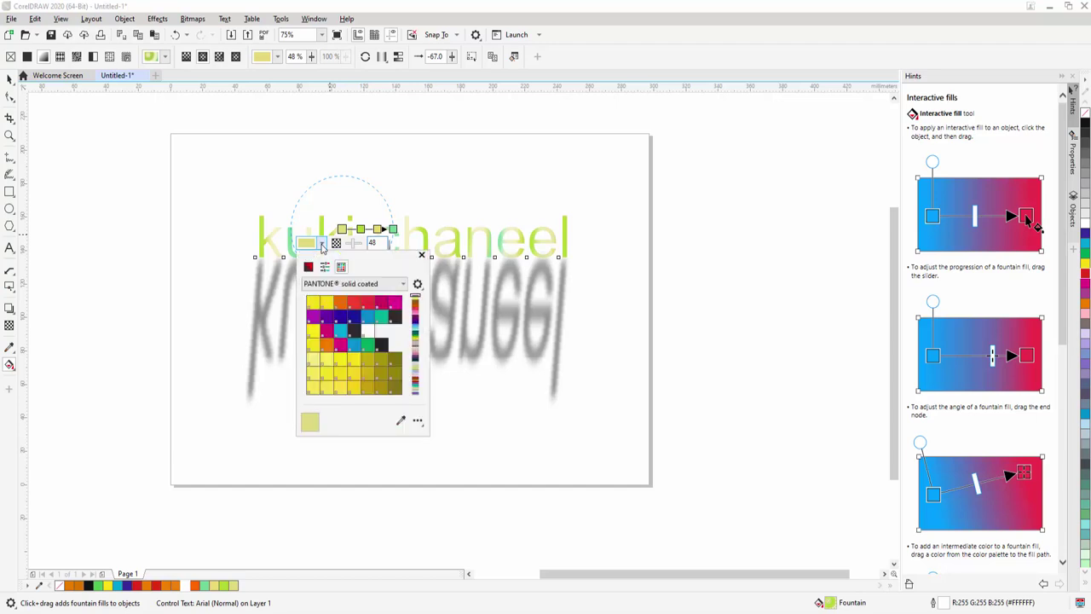
left_click(367, 304)
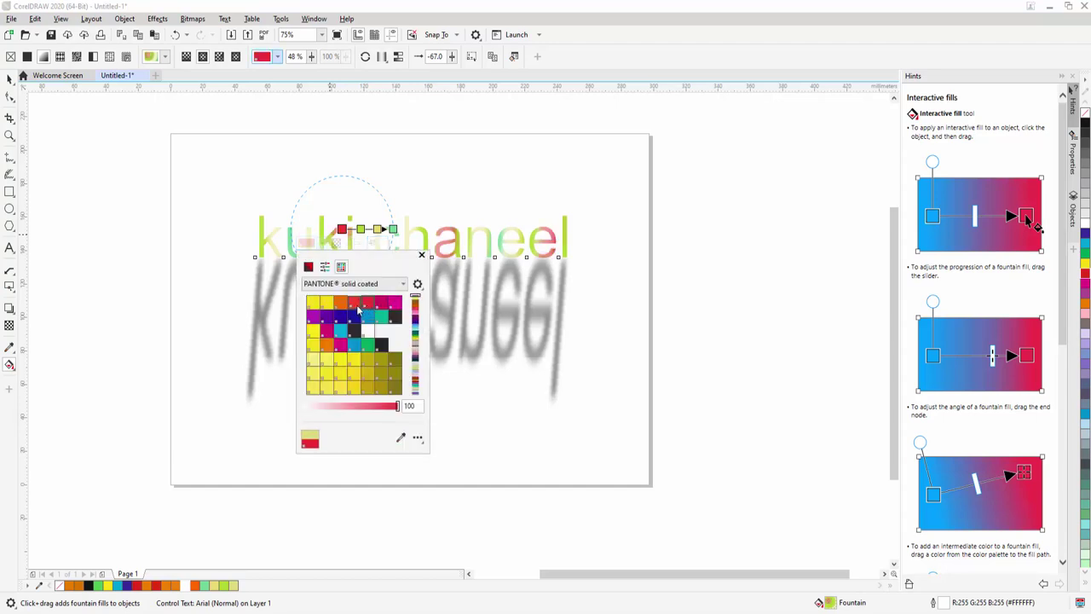
Remove the yellow intermediate node beside the end node from the text's fountain fill.
left_click(379, 233)
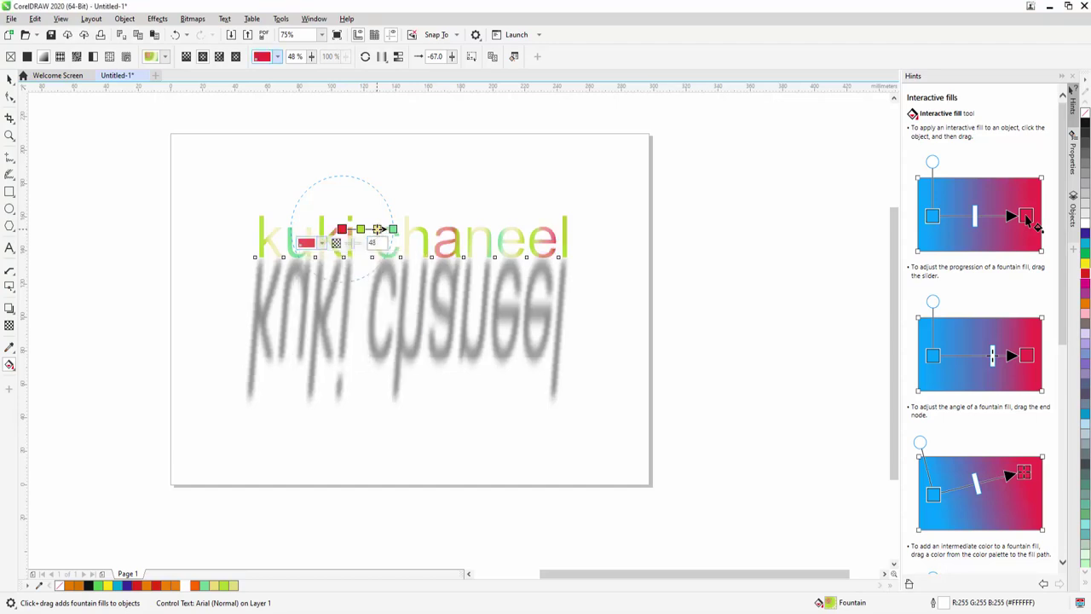
left_click(376, 231)
Color the fountain fill's middle node blue from the PANTONE solid coated palette and stretch the fill by moving its end node toward the text's right end.
left_click(372, 245)
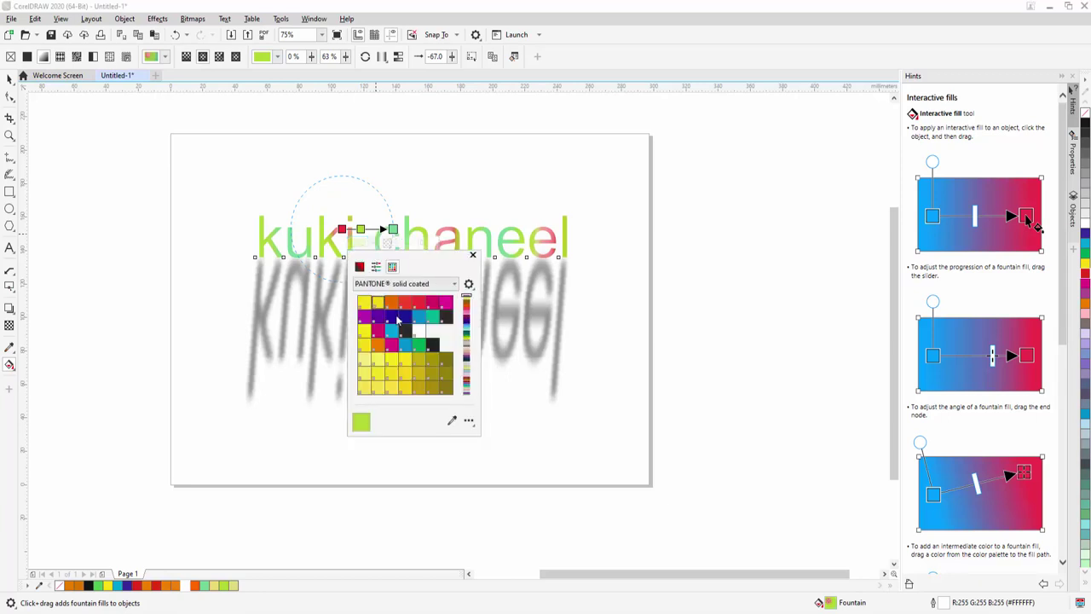
left_click(405, 344)
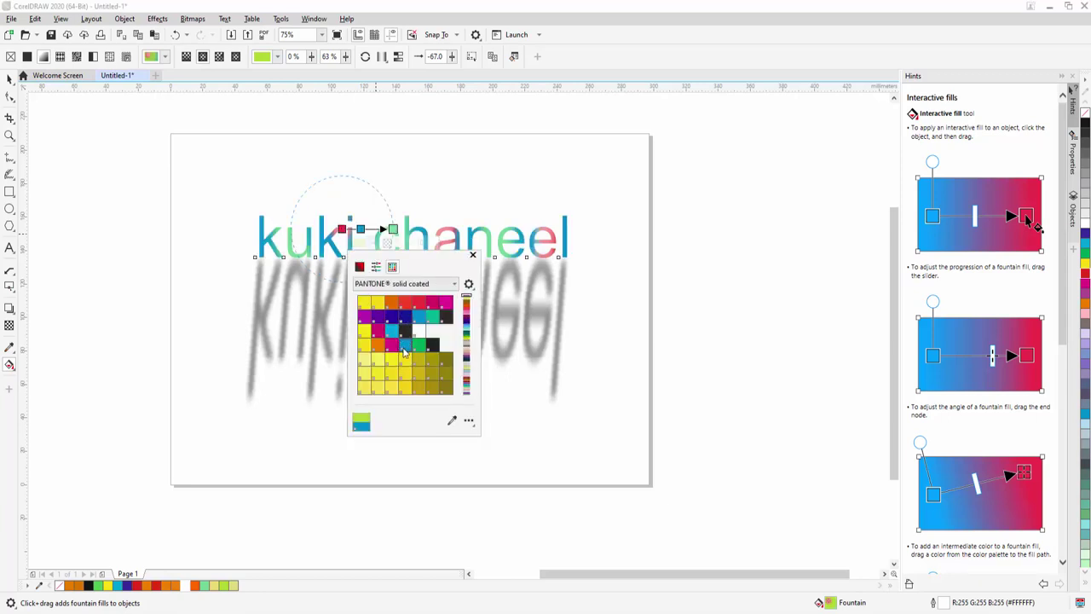
left_click(473, 254)
left_click_drag(392, 229, 439, 229)
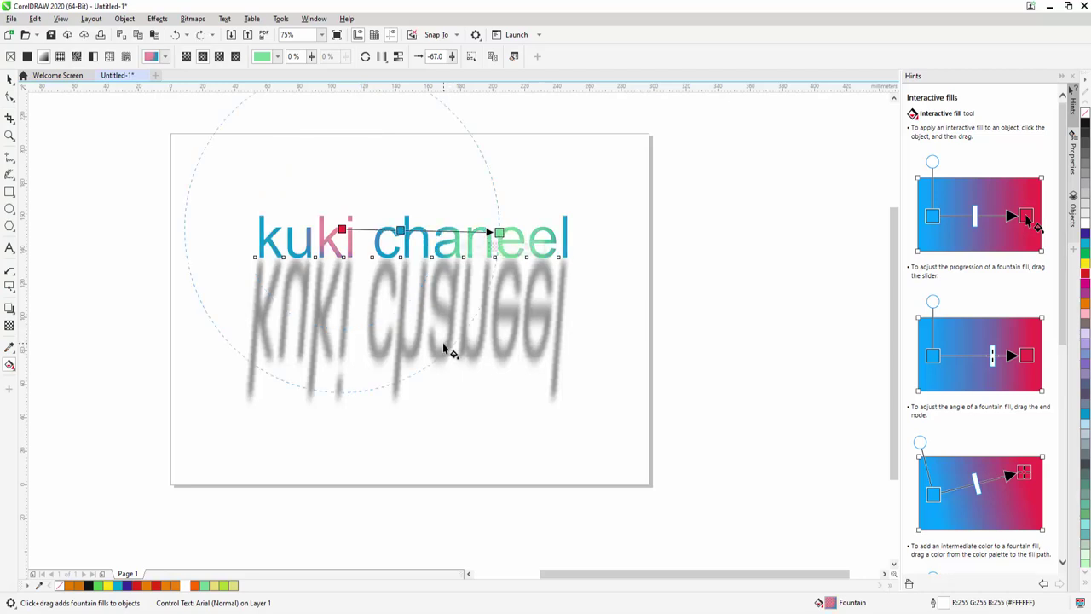
Undo the fountain fill node edits and the green Fountain Fill 069 preset on the text.
key("ctrl+z")
key("ctrl+z")
key("ctrl+z")
key("ctrl+z")
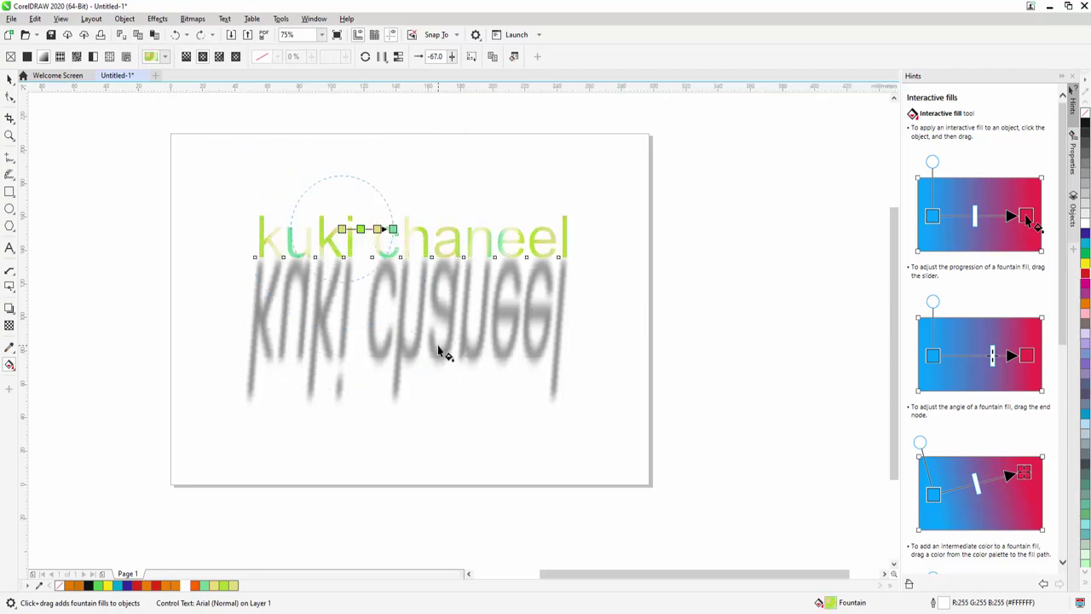
key("ctrl+z")
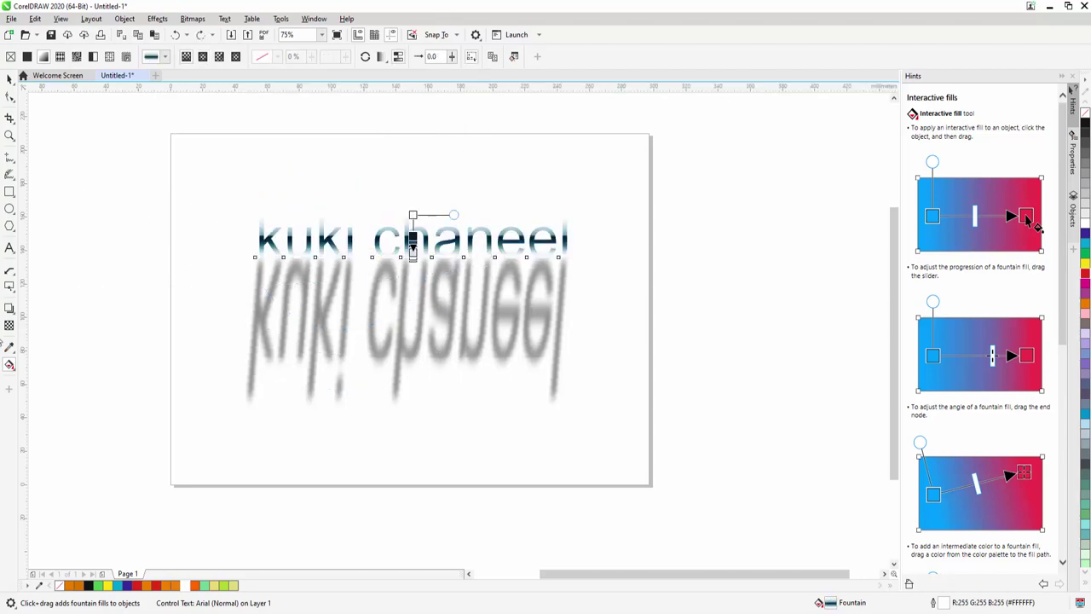
Activate the Smart Fill tool and examine its hints on filling overlapping areas.
left_click(12, 369)
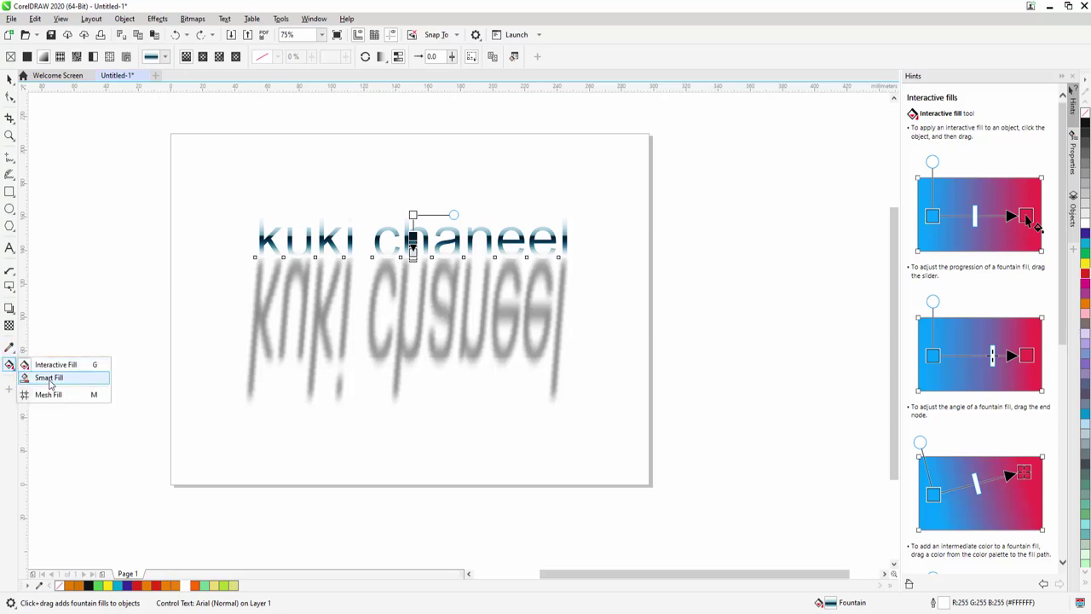
left_click(62, 382)
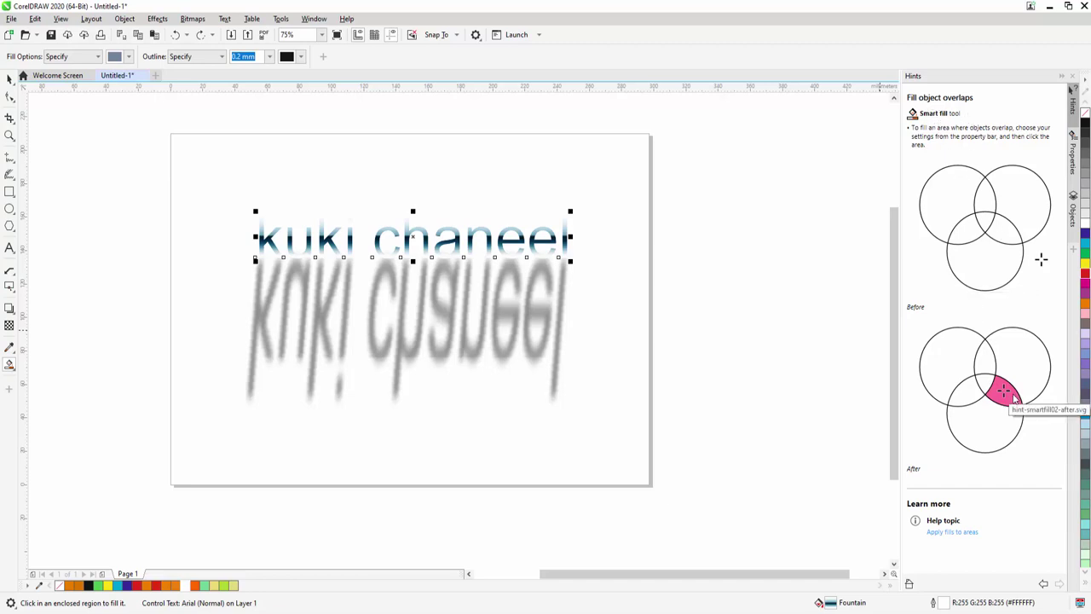
Delete the text together with its drop shadow.
left_click(9, 79)
key("Escape")
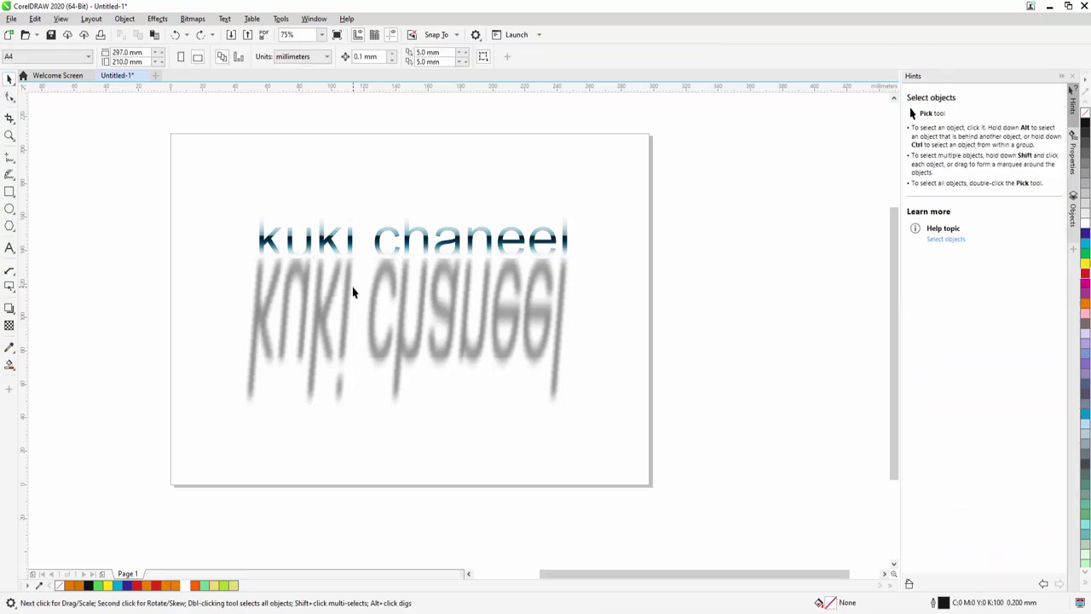
left_click(392, 246)
key("Delete")
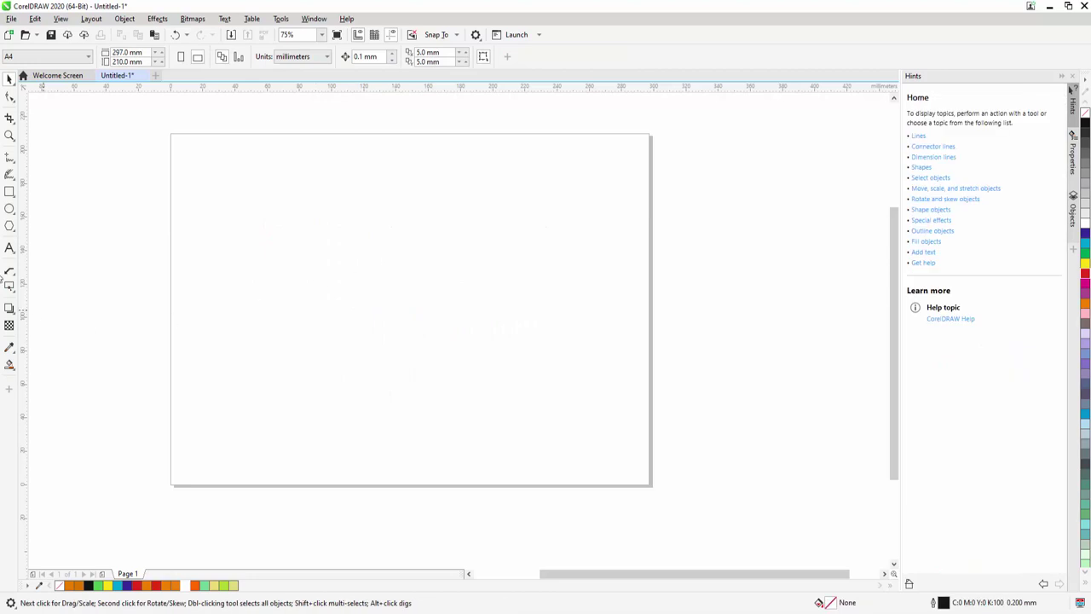
Draw a rectangle about 108 by 115 mm on the page and fill it slate blue with Smart Fill.
left_click(12, 193)
left_click_drag(289, 213, 470, 411)
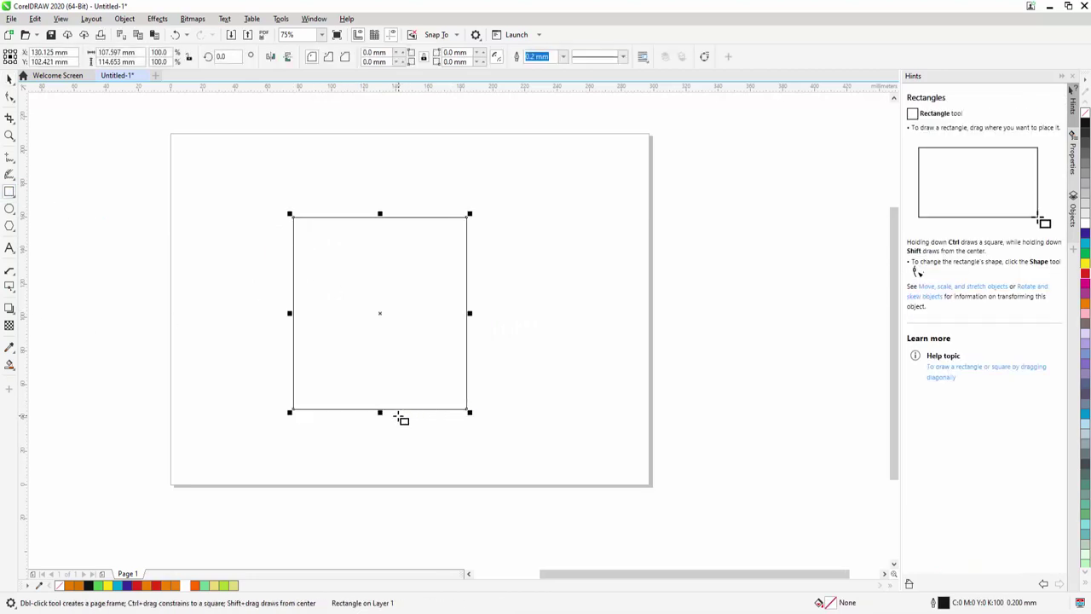
left_click(9, 365)
left_click(50, 377)
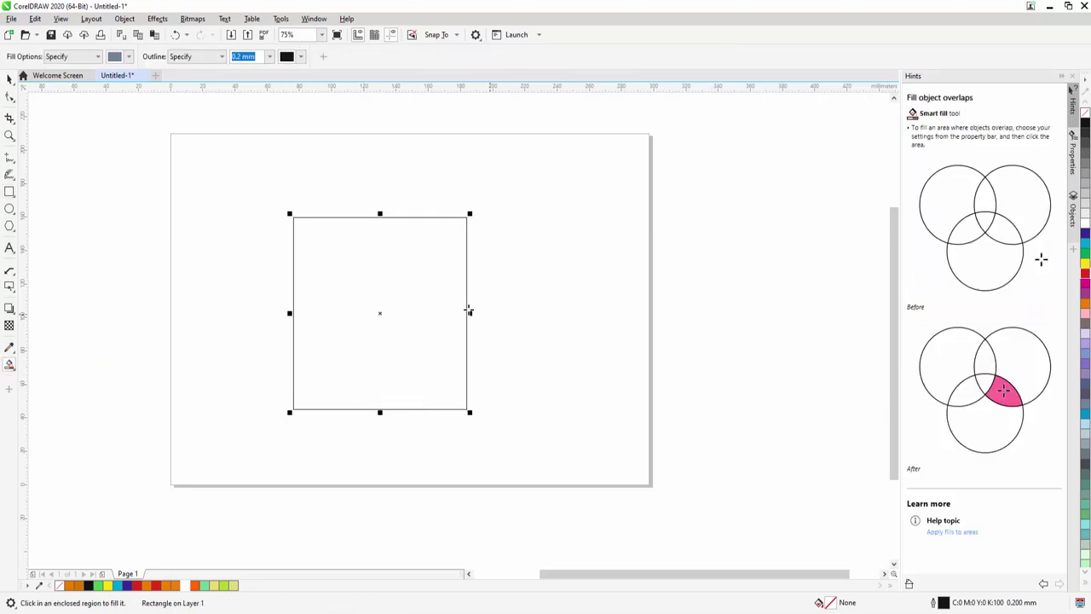
left_click(422, 253)
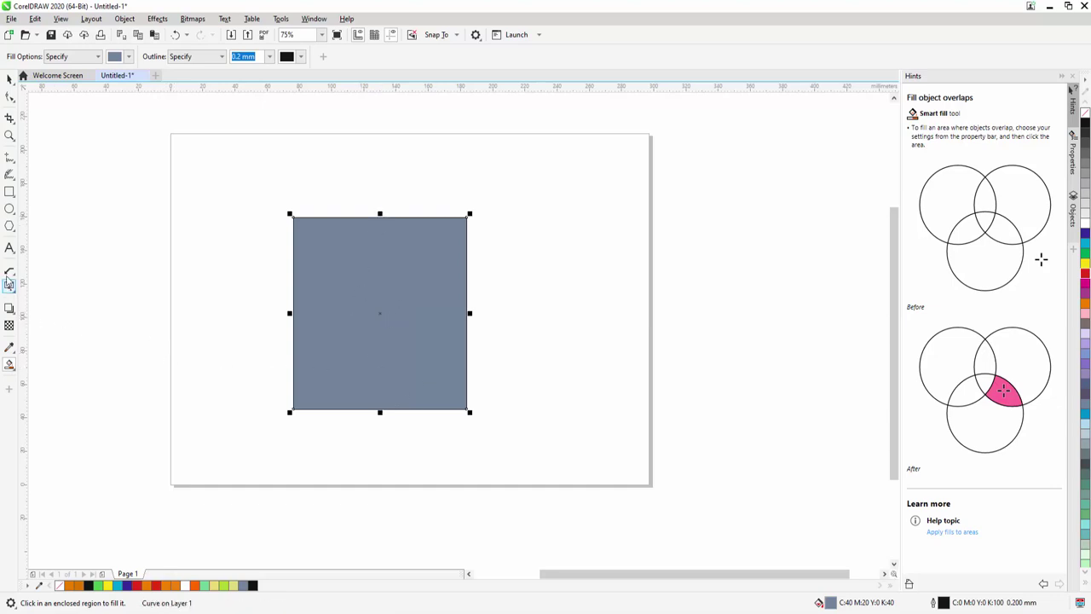
left_click(8, 275)
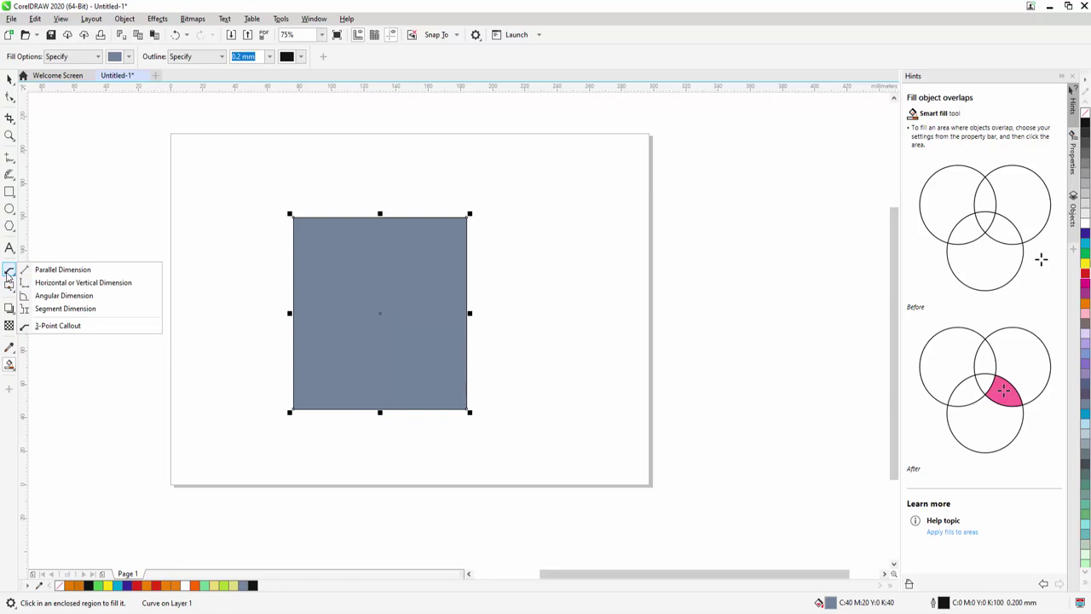
mouse_move(8, 118)
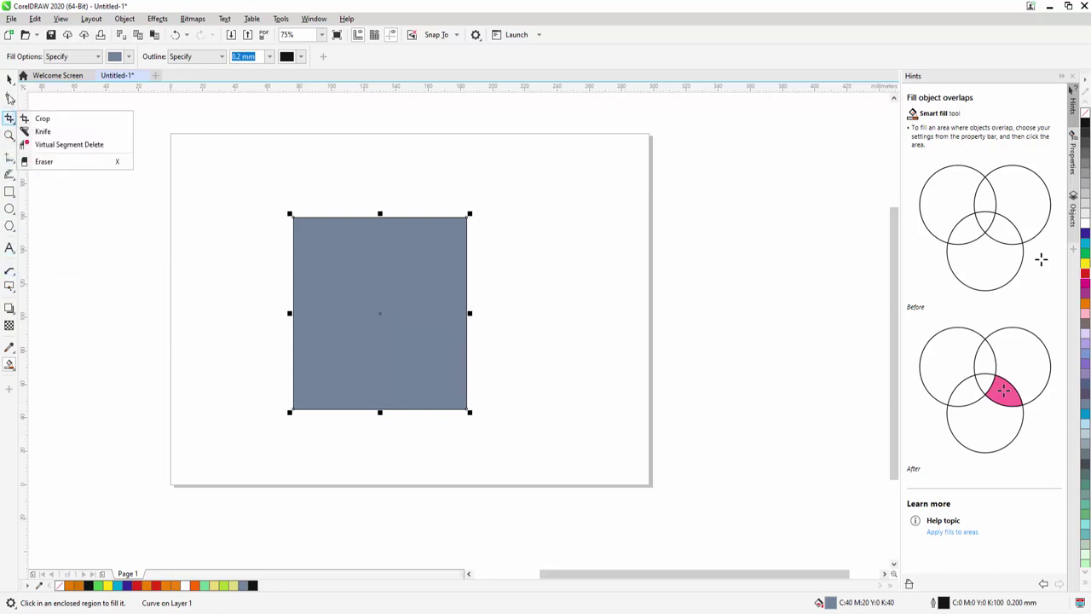
mouse_move(10, 99)
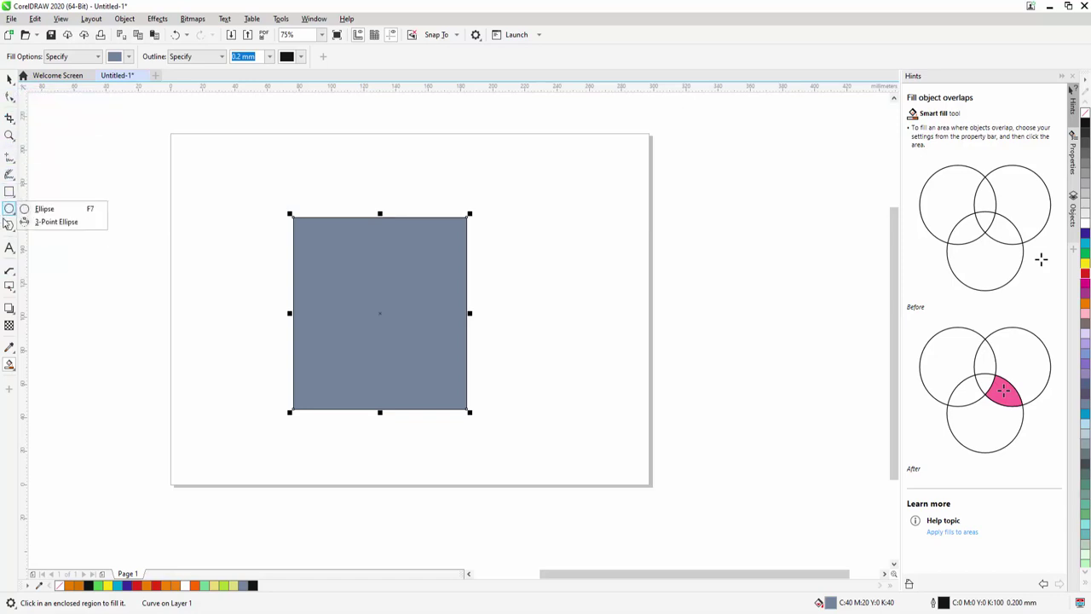
Draw a vertical and a horizontal straight connector line between the rectangle's opposite edge midpoints, dividing it into four quarters.
mouse_move(10, 274)
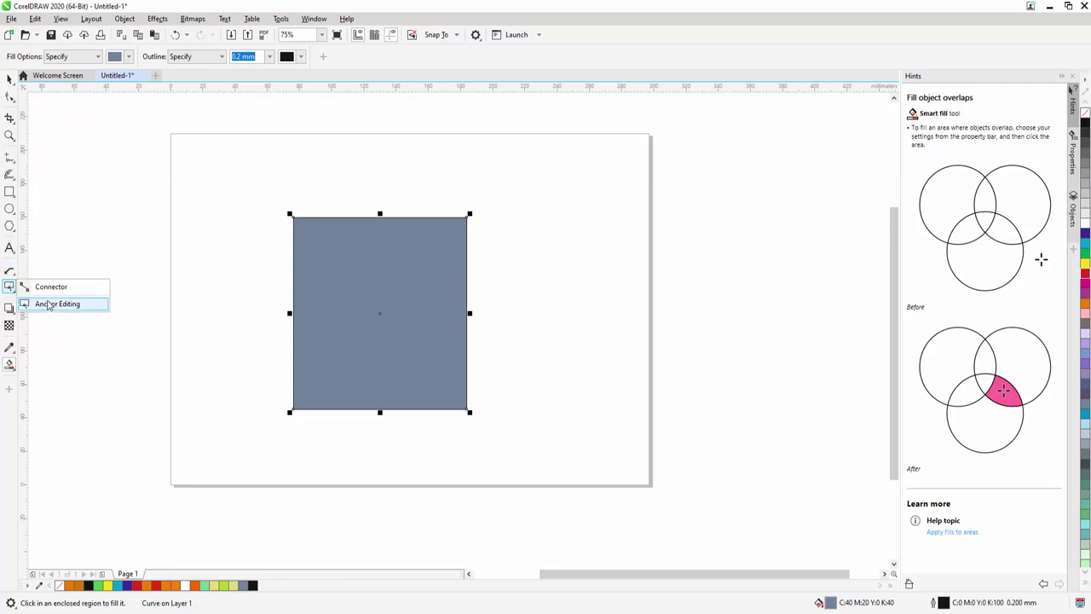
left_click(49, 288)
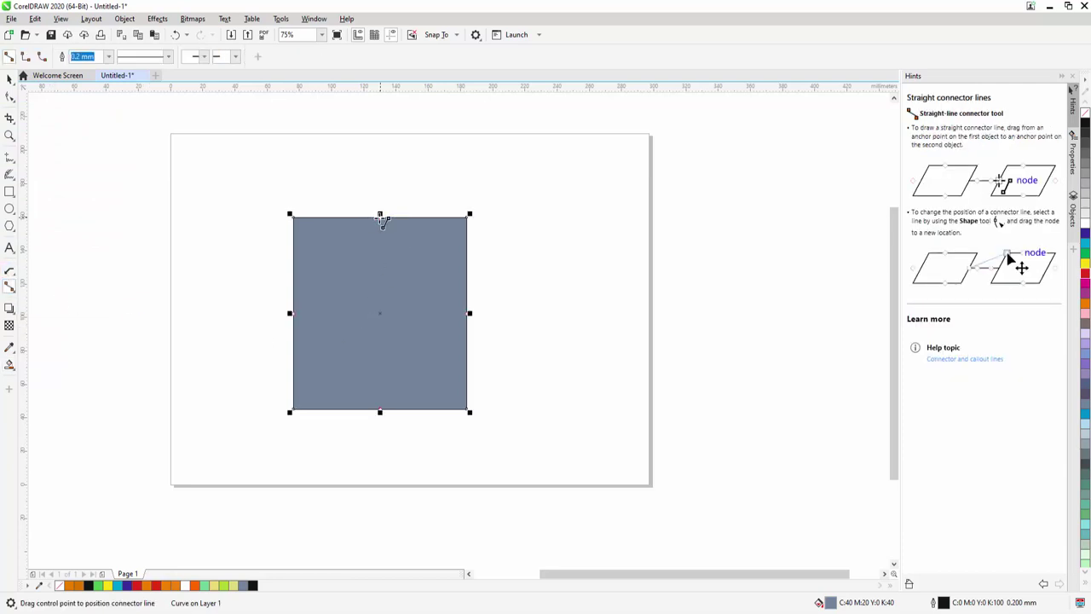
mouse_move(379, 215)
left_mouse_down()
mouse_move(394, 319)
mouse_move(380, 412)
mouse_move(363, 393)
mouse_move(476, 313)
mouse_move(370, 395)
mouse_move(382, 414)
left_mouse_up()
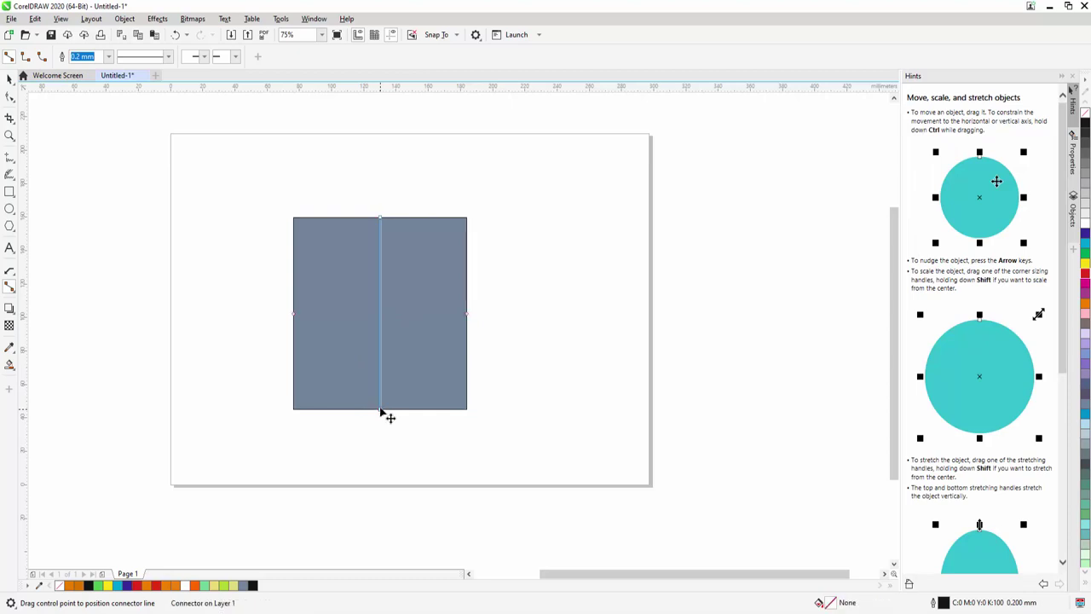
left_click(467, 316)
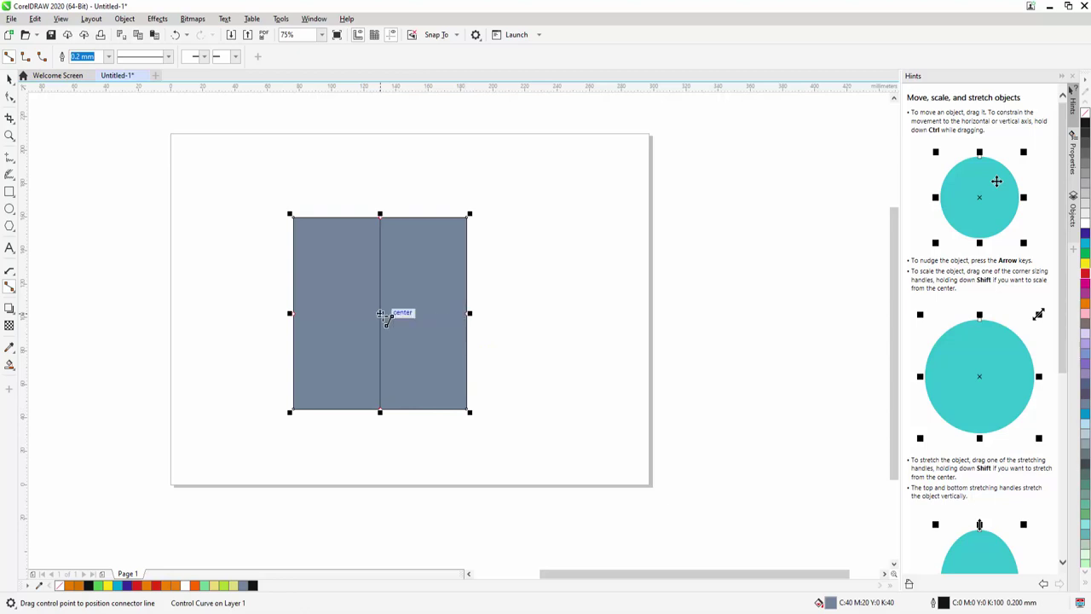
left_click_drag(434, 317, 294, 313)
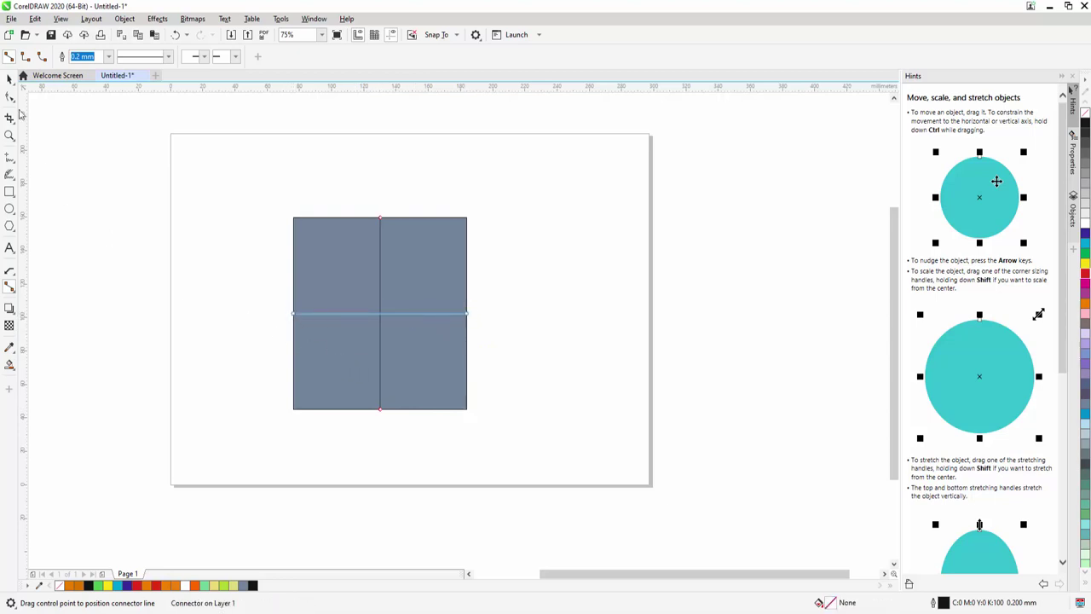
left_click(10, 78)
left_click(544, 334)
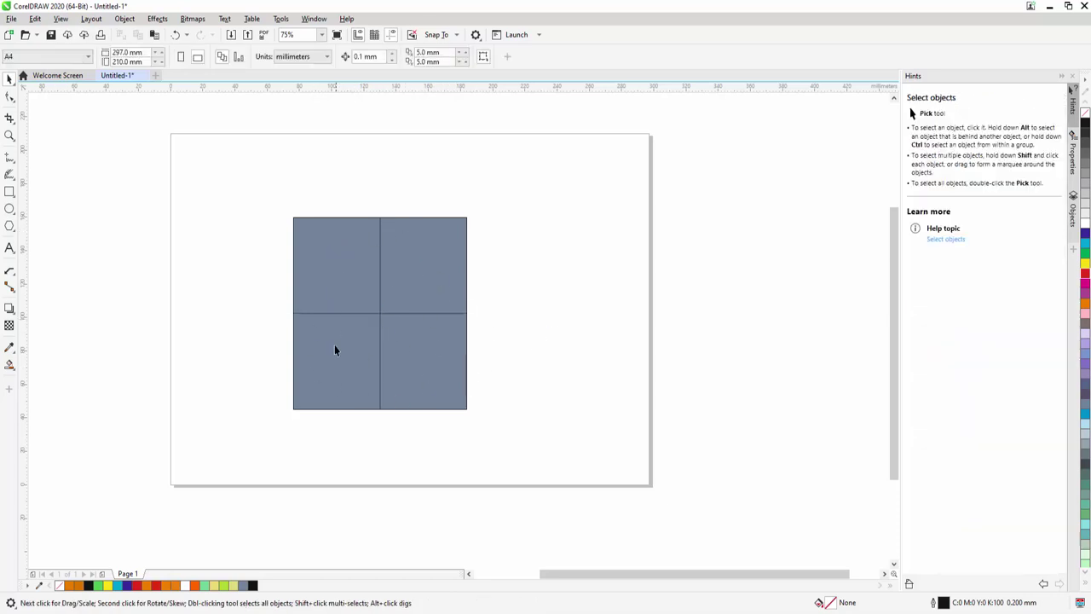
Create Smart Fill areas in the rectangle's two upper quarters, coloring the left one yellow and the right one red.
left_click(408, 332)
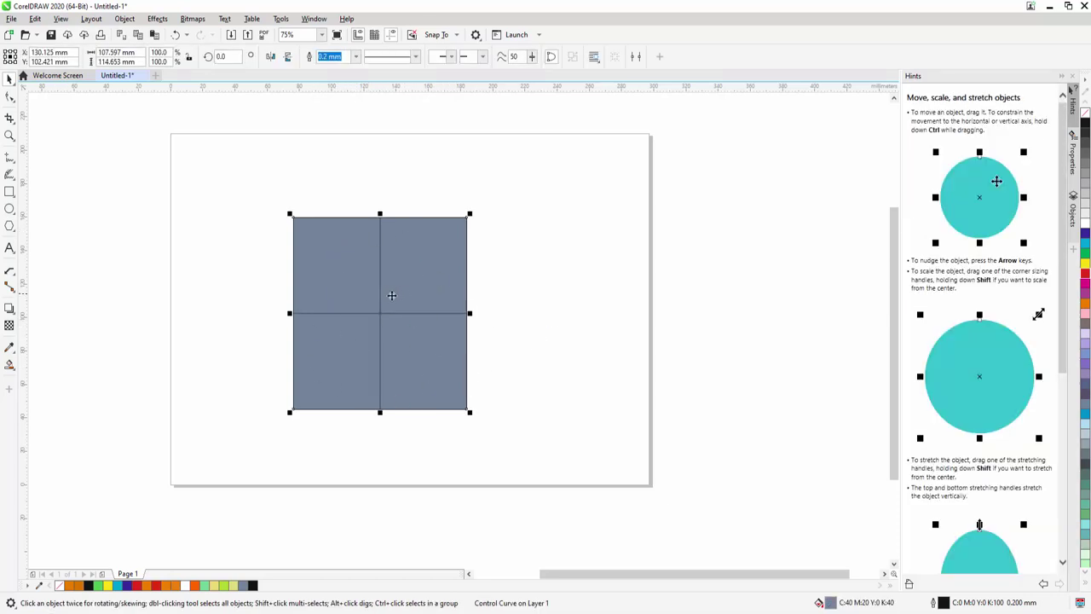
left_click(8, 365)
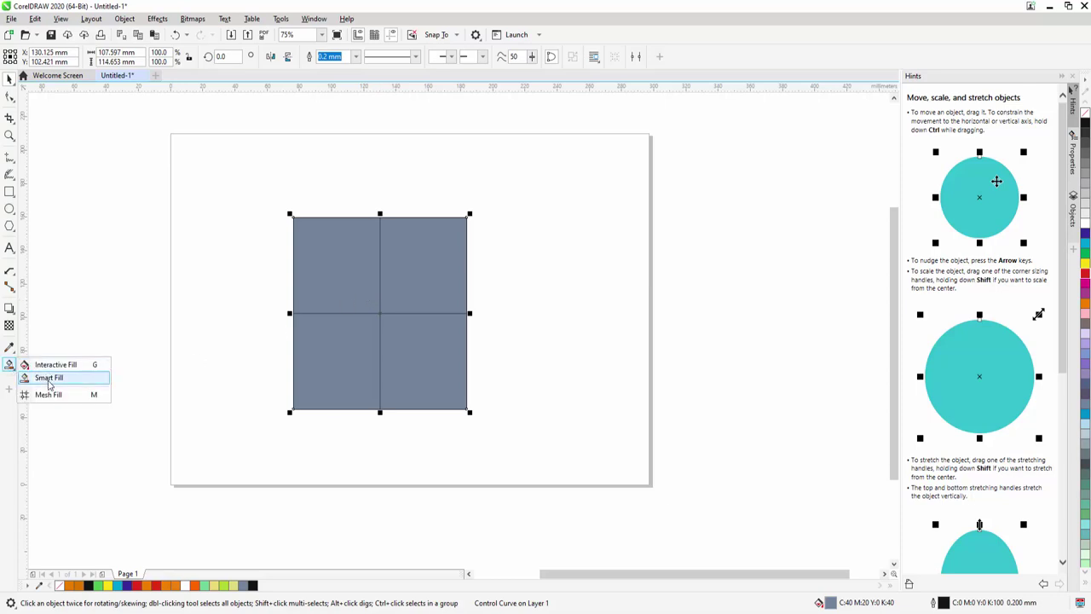
left_click(43, 373)
left_click(343, 271)
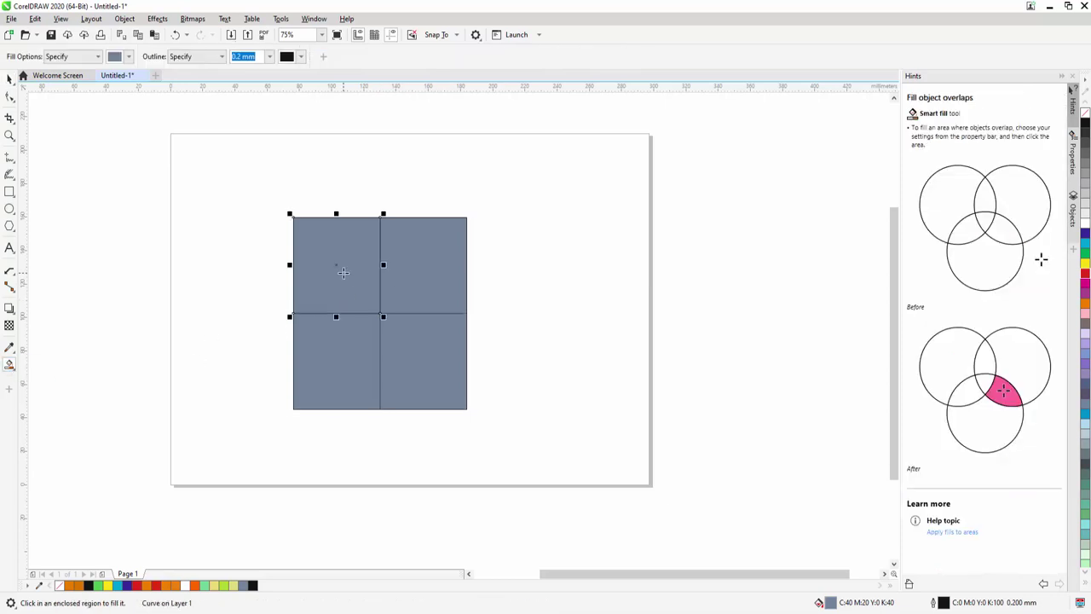
left_click(1086, 264)
left_click(441, 281)
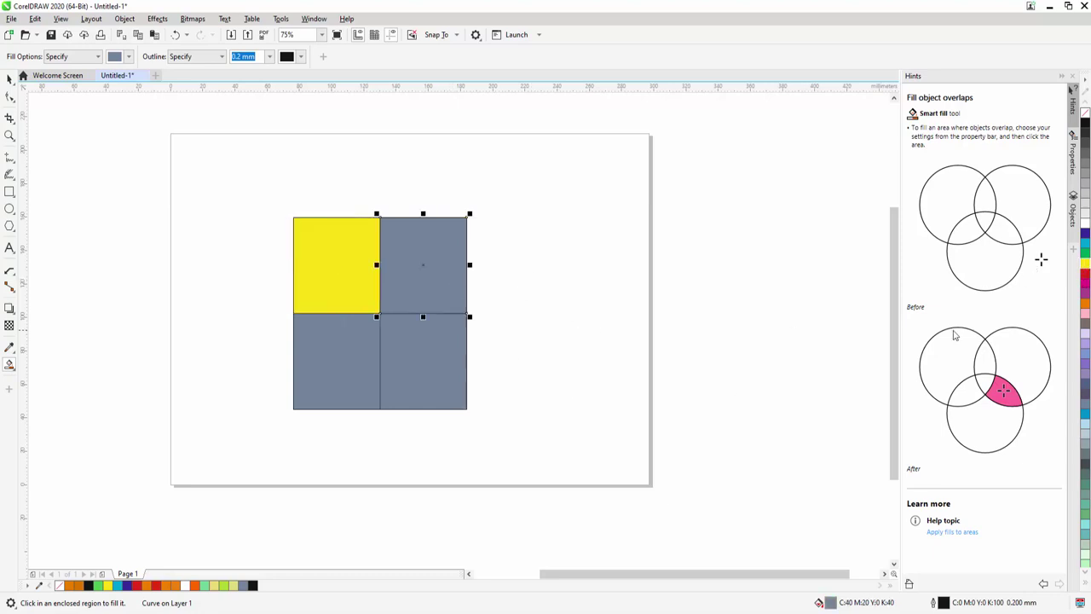
left_click(1086, 274)
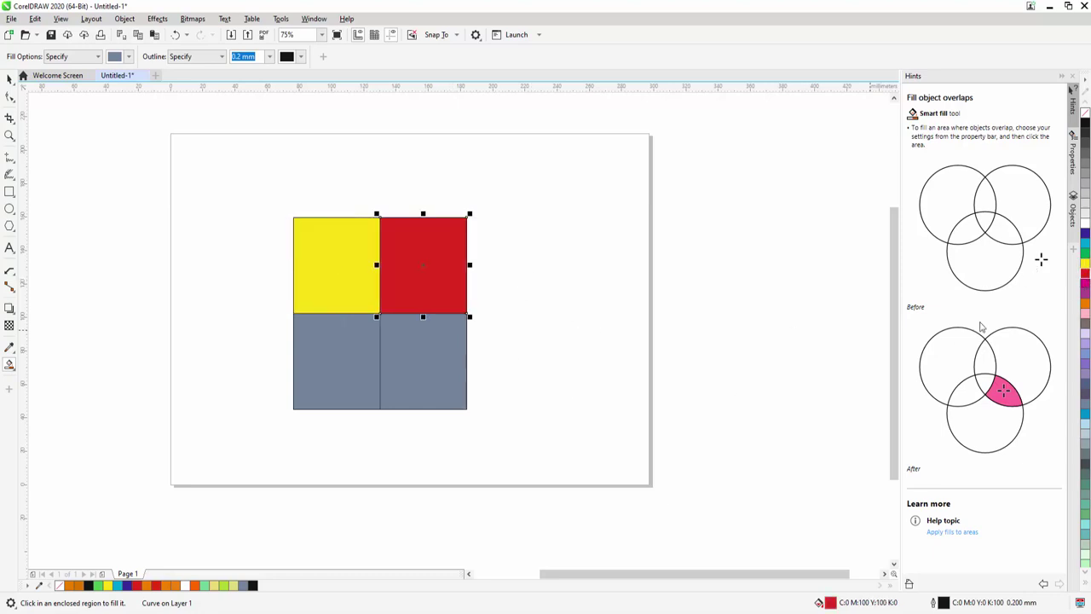
Create Smart Fill areas in the two lower quarters, coloring the right one dark purple and the left one pink.
left_click(447, 365)
left_click(1086, 401)
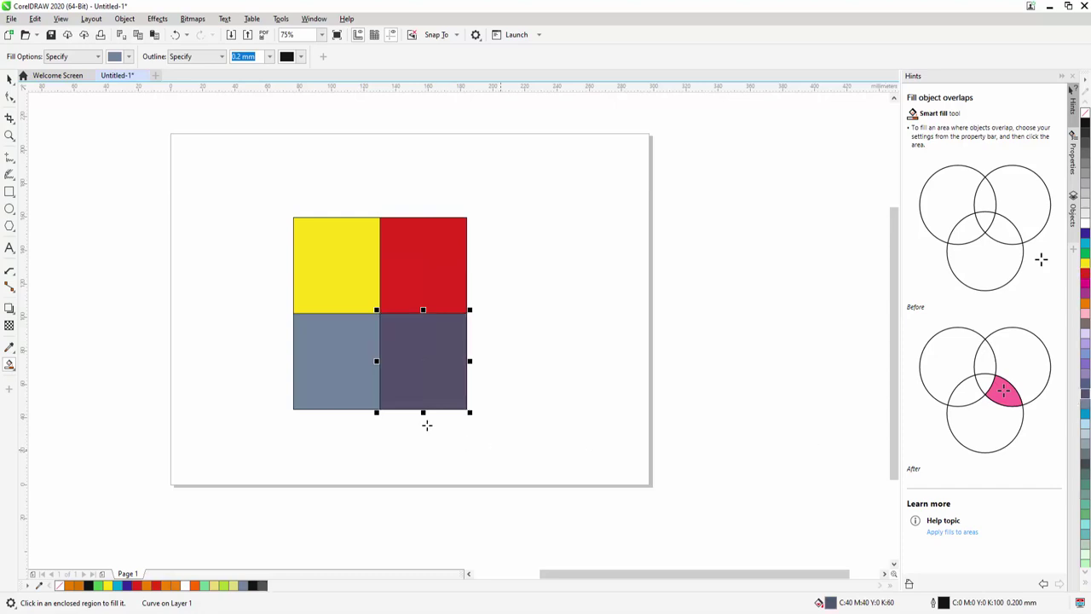
left_click(344, 361)
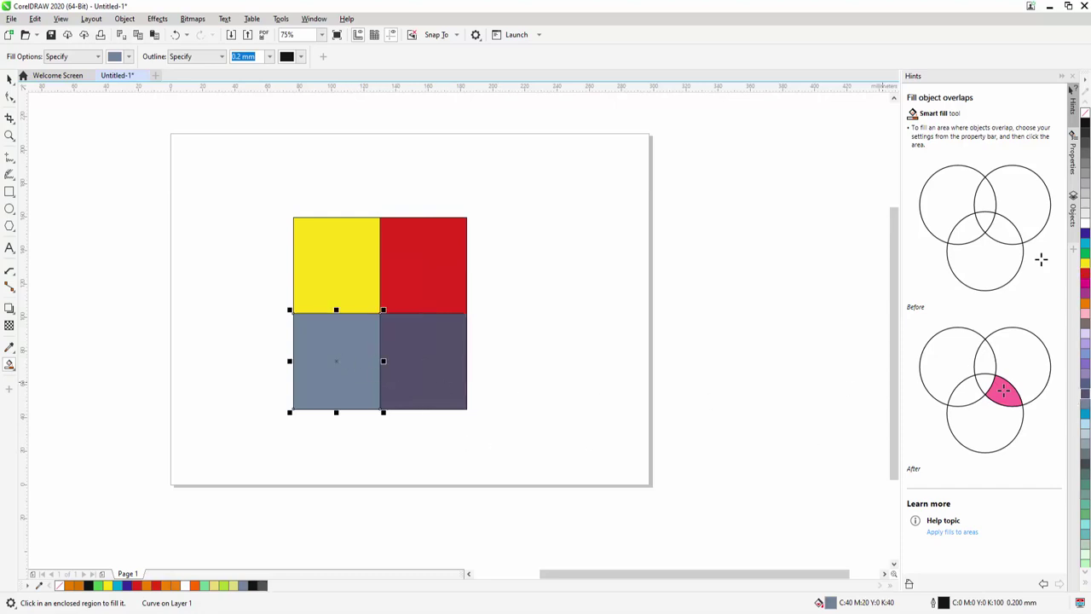
left_click(1086, 314)
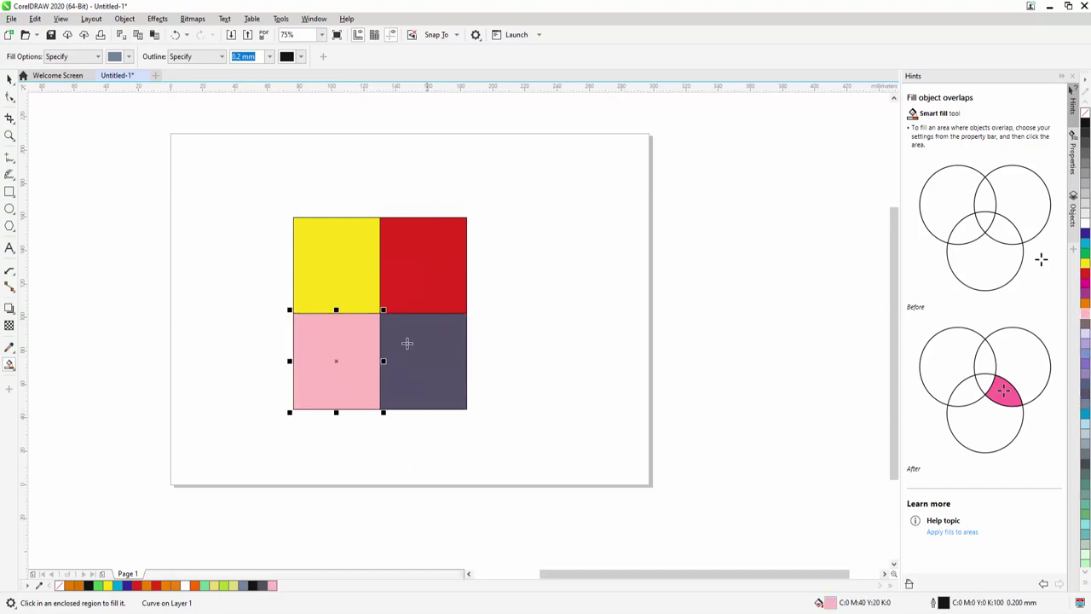
Reapply the Smart Fill tool's slate blue fill to all four quarters of the rectangle.
left_click(368, 267)
left_click(404, 302)
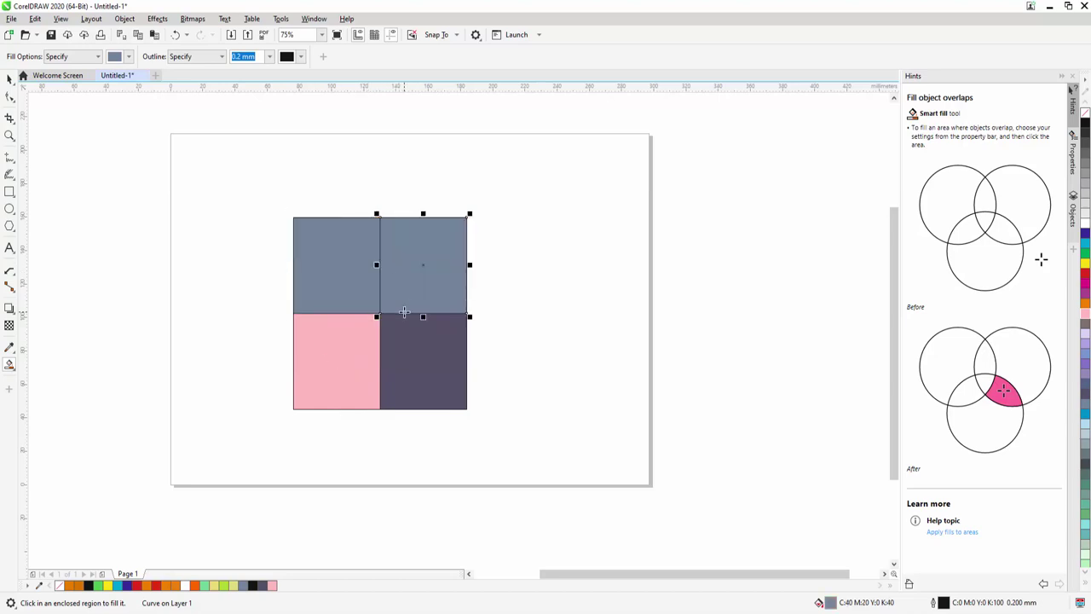
left_click(8, 366)
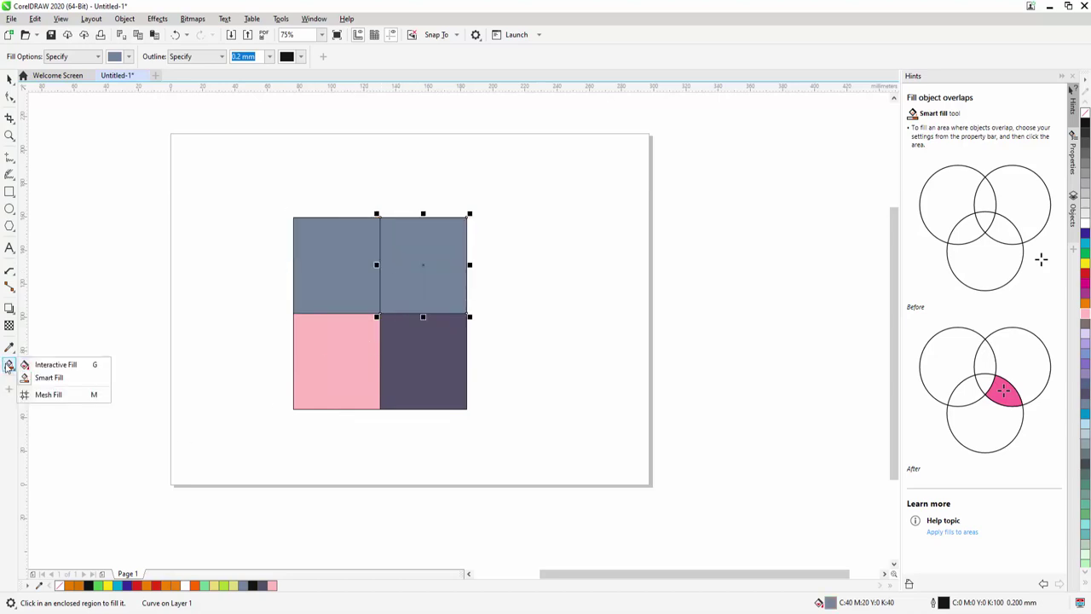
left_click(71, 379)
left_click(350, 273)
left_click(403, 271)
left_click(424, 365)
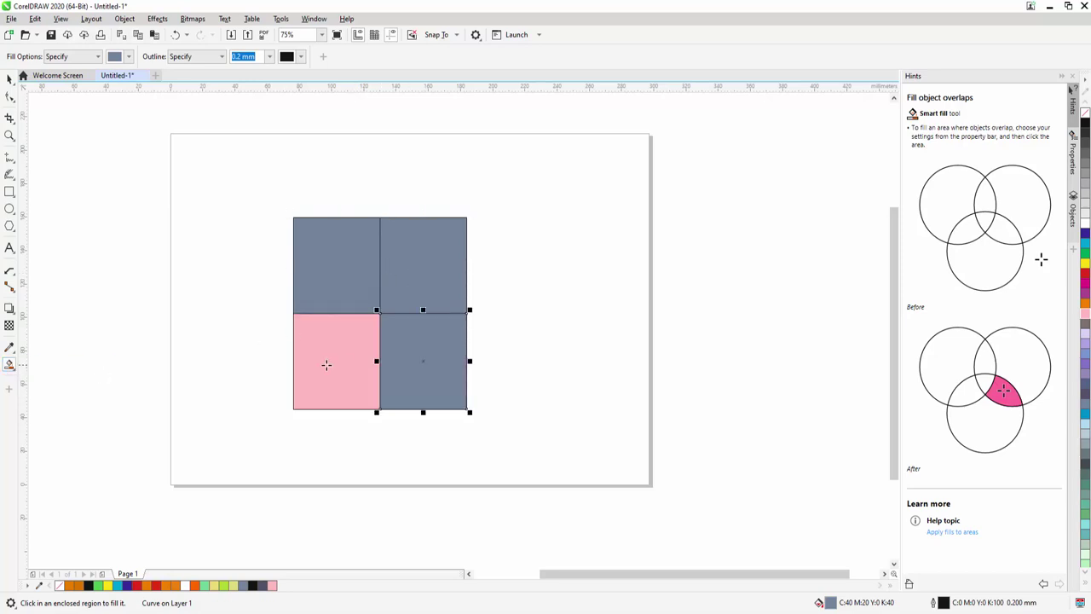
left_click(327, 365)
left_click(422, 282)
left_click(396, 358)
left_click(367, 358)
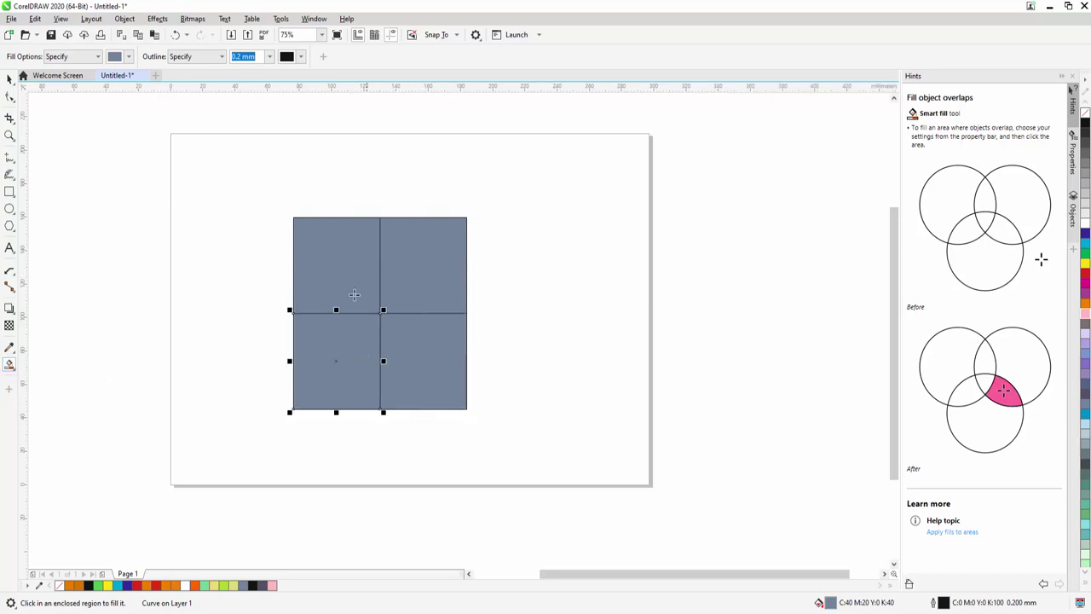
left_click(349, 274)
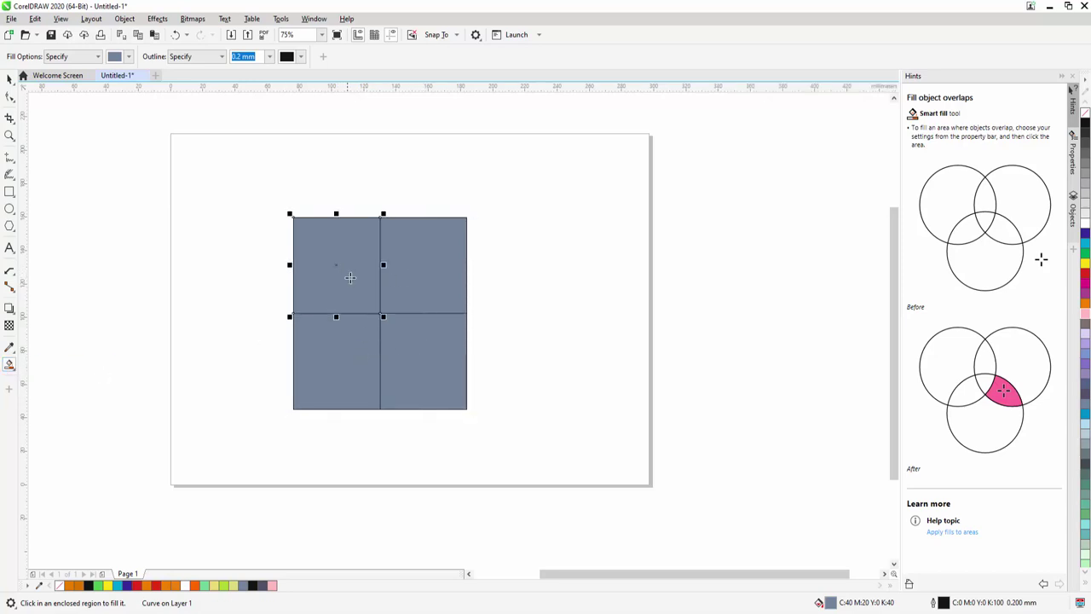
Create new Smart Fill areas, coloring the upper-left quarter green, the lower-left orange and the upper-right gray-green.
left_click(1085, 256)
left_click(423, 286)
left_click(424, 354)
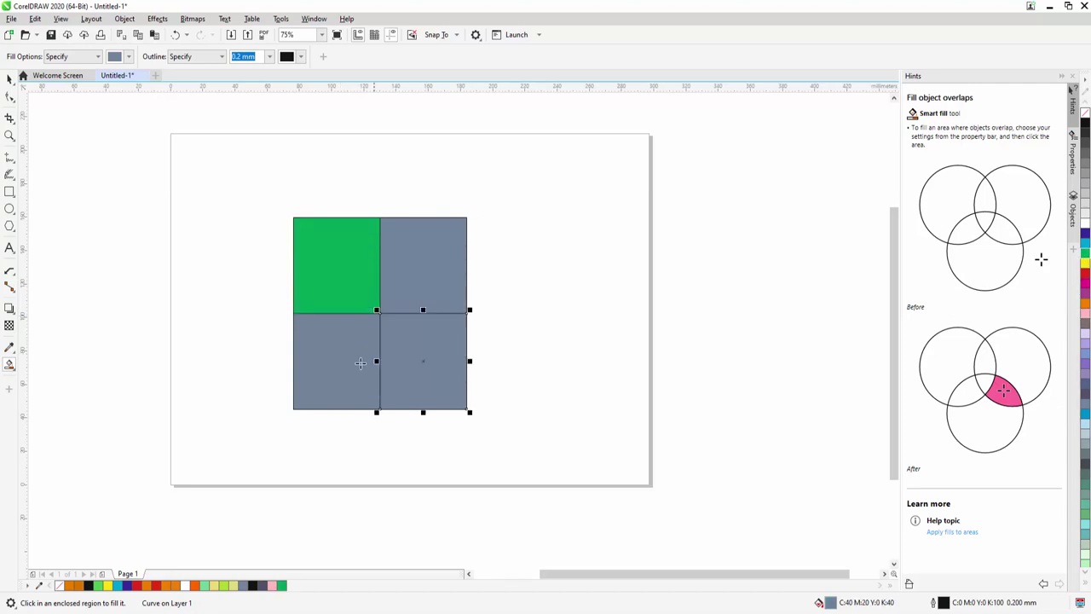
left_click(361, 363)
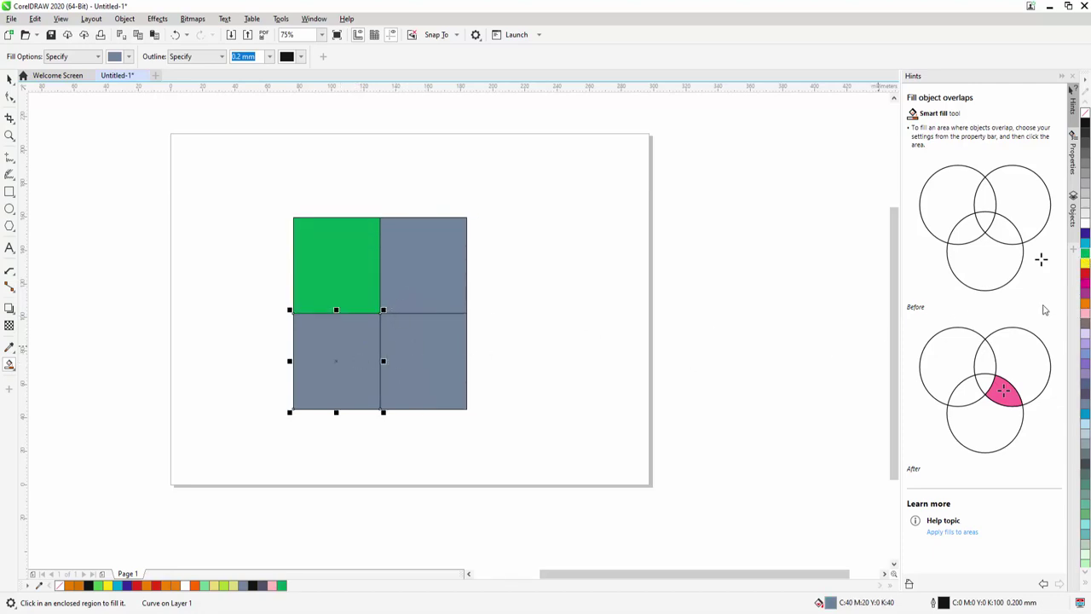
left_click(1086, 304)
left_click(452, 353)
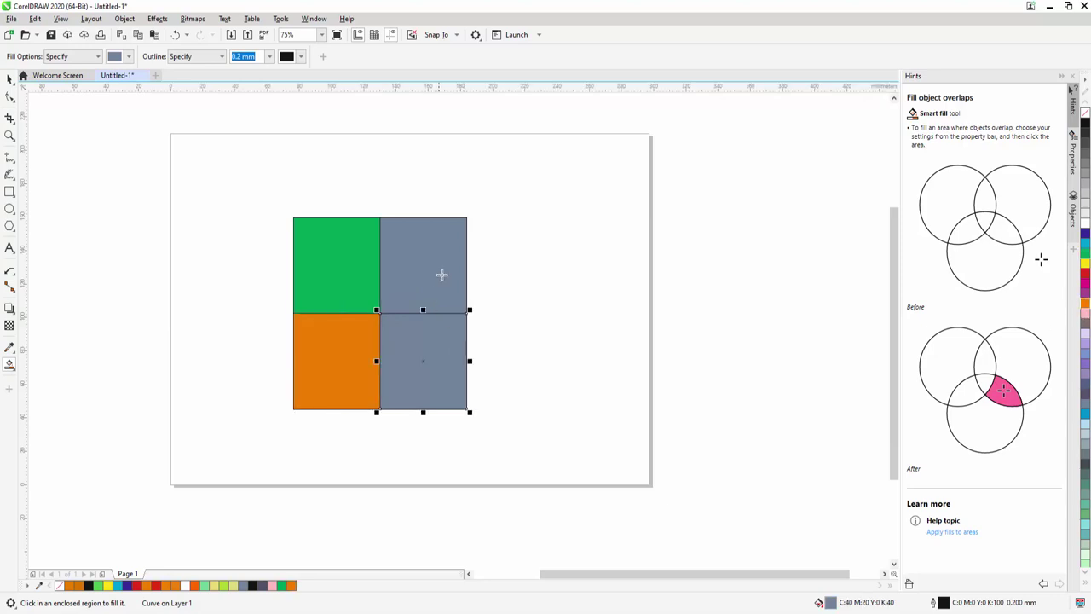
left_click(443, 275)
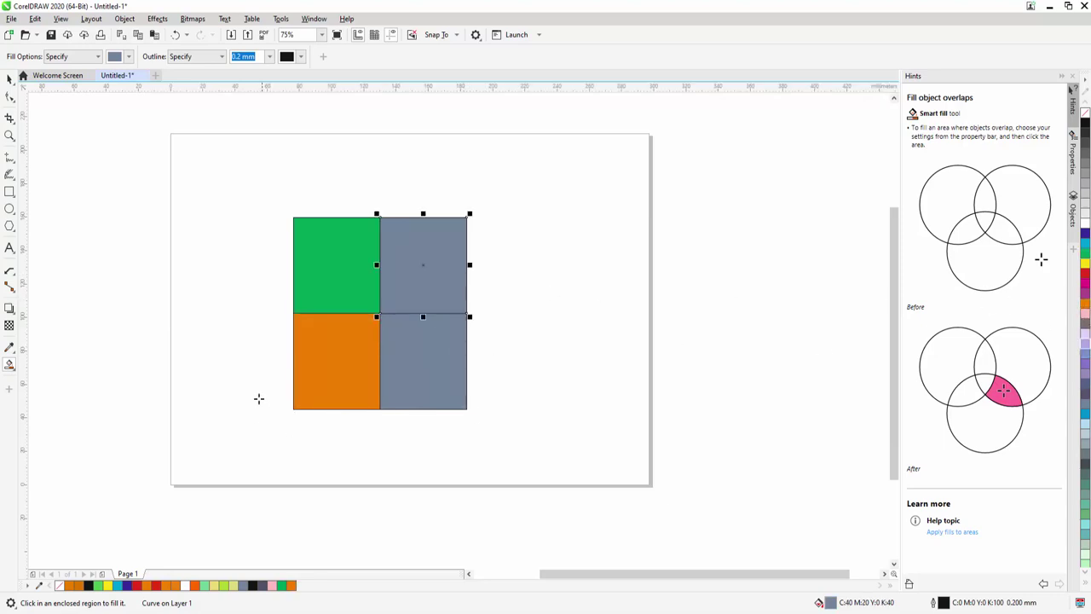
left_click(1085, 497)
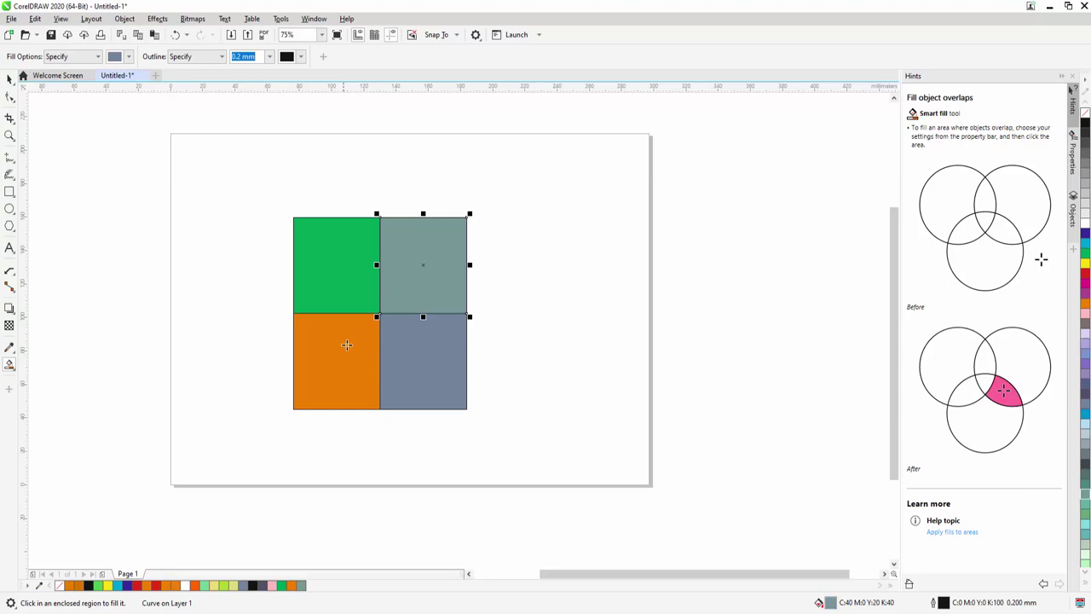
Cover all four quarters of the rectangle with Smart Fill's slate blue again.
left_click(412, 347)
left_click(404, 285)
left_click(344, 273)
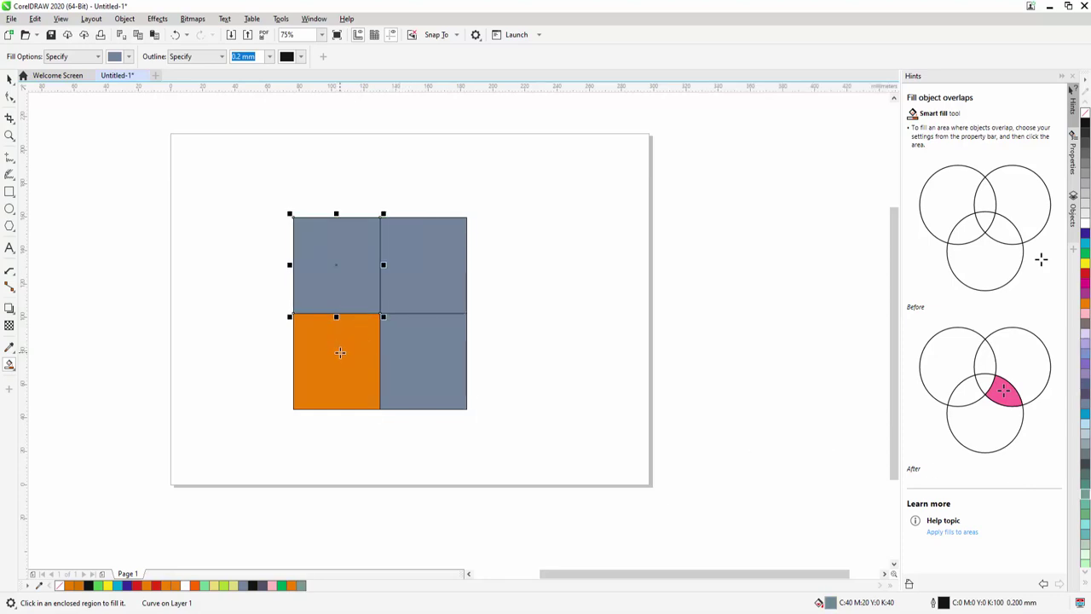
left_click(340, 353)
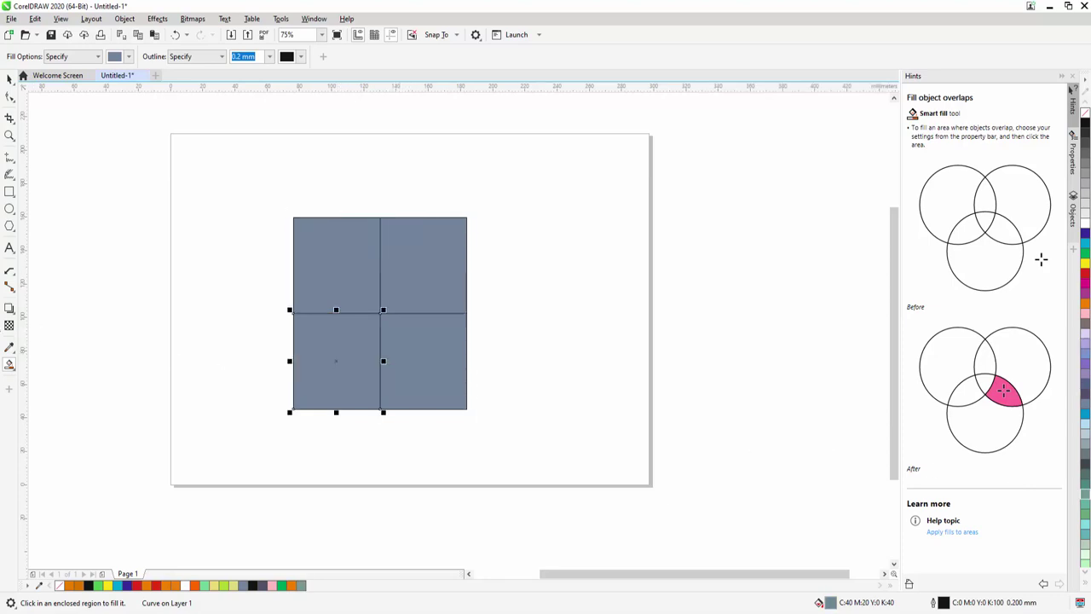
Apply a mesh fill to the lower-left quarter, coloring its upper-right patch red and its lower-left patch light green.
left_click(10, 367)
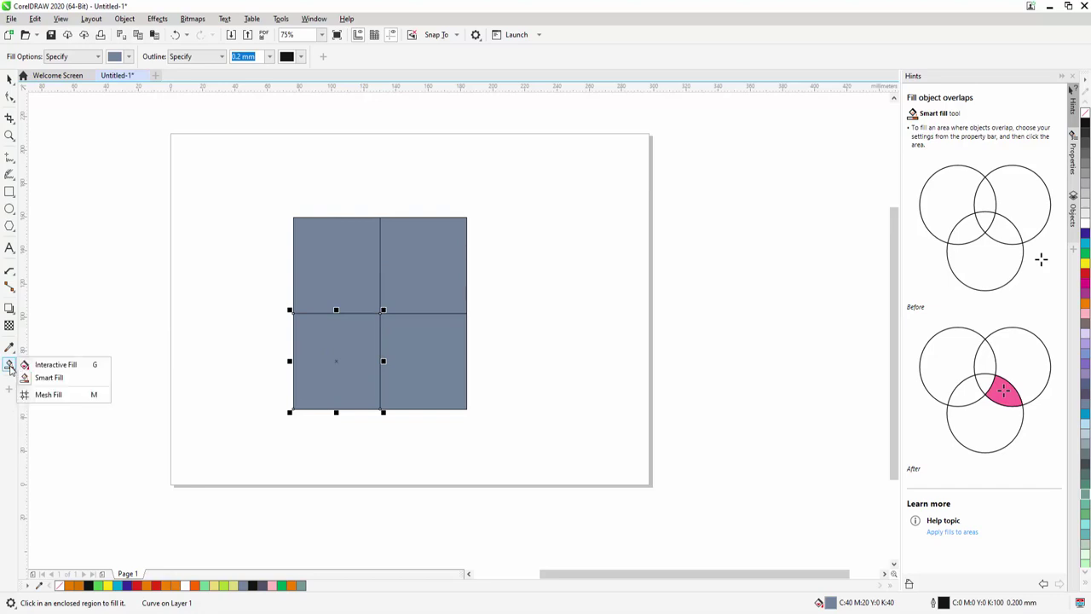
left_click(54, 397)
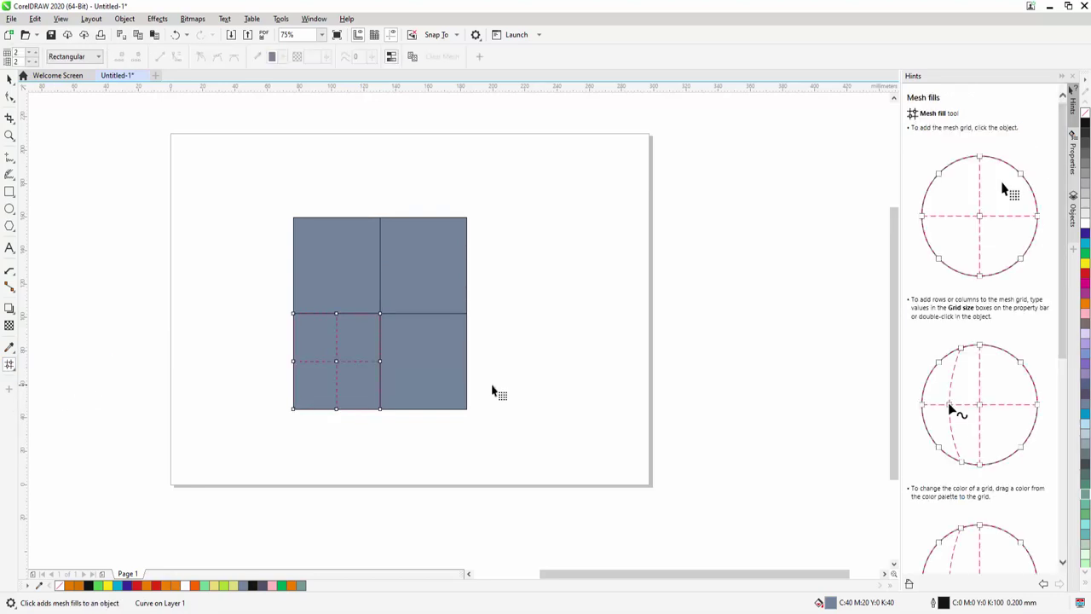
left_click(357, 339)
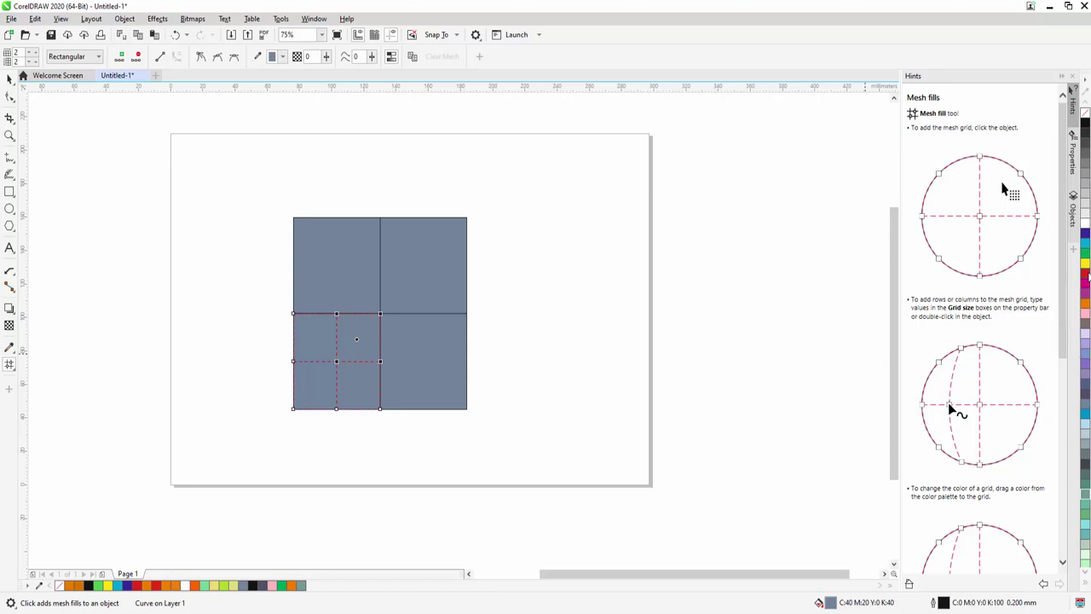
left_click(1086, 278)
left_click(310, 394)
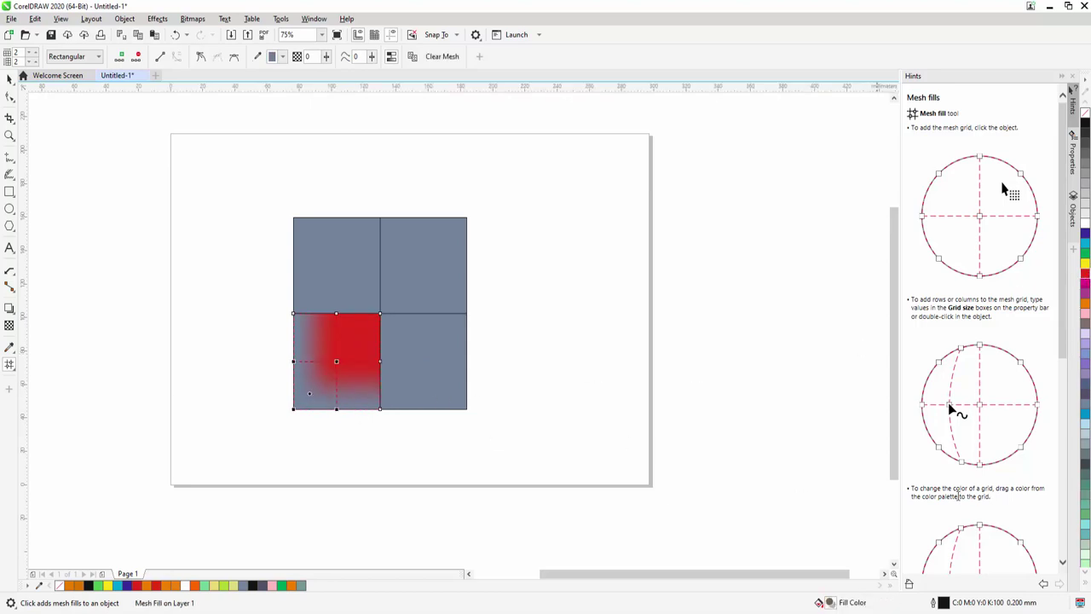
left_click(1087, 520)
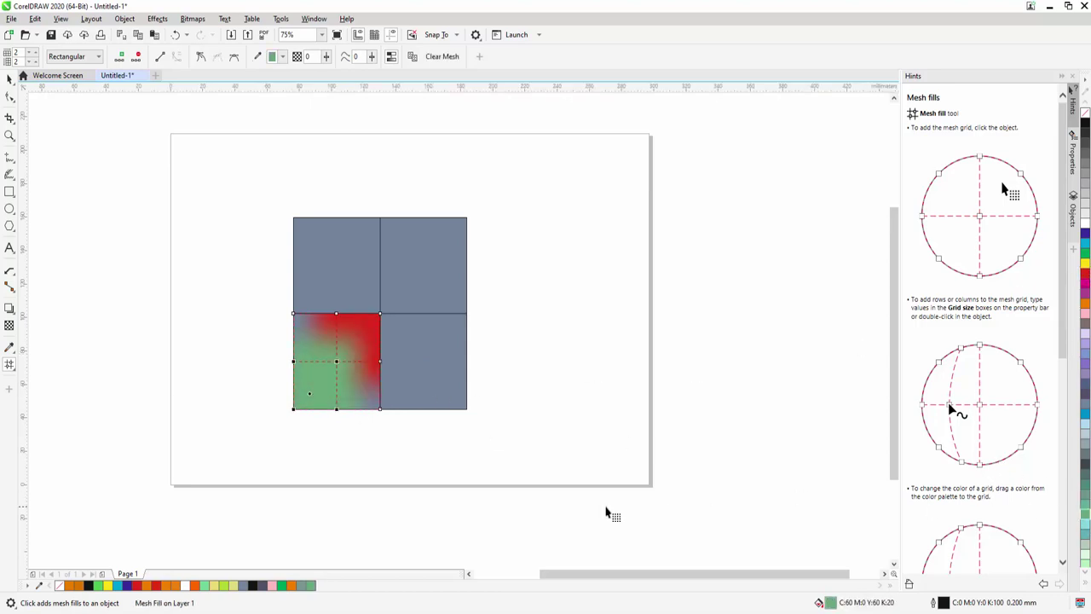
Color the mesh's lower-right patch yellow and its upper-left patch blue.
left_click(361, 394)
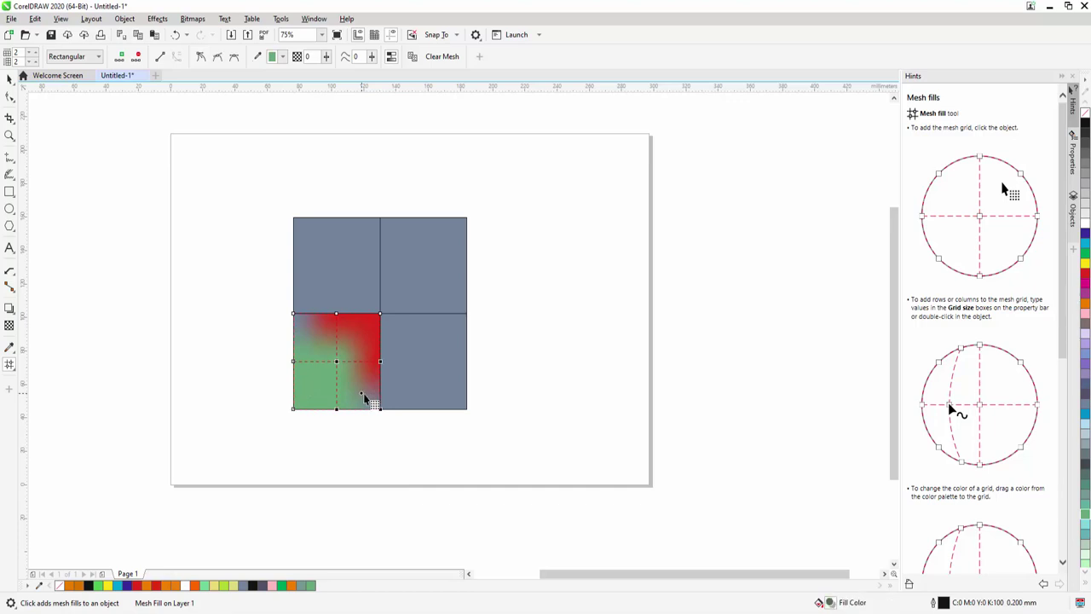
left_click(1086, 263)
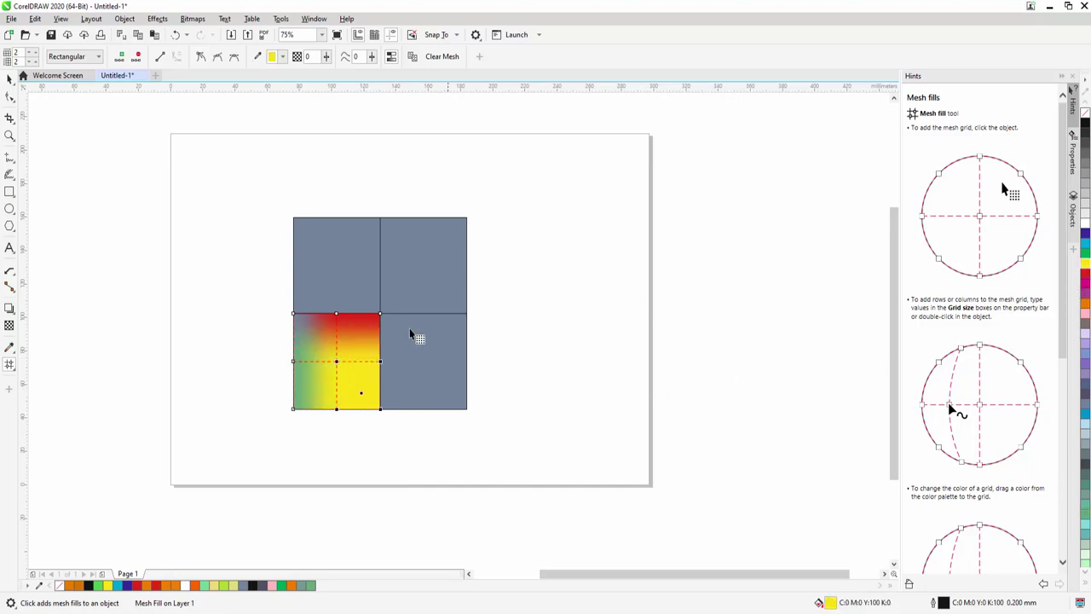
left_click(316, 340)
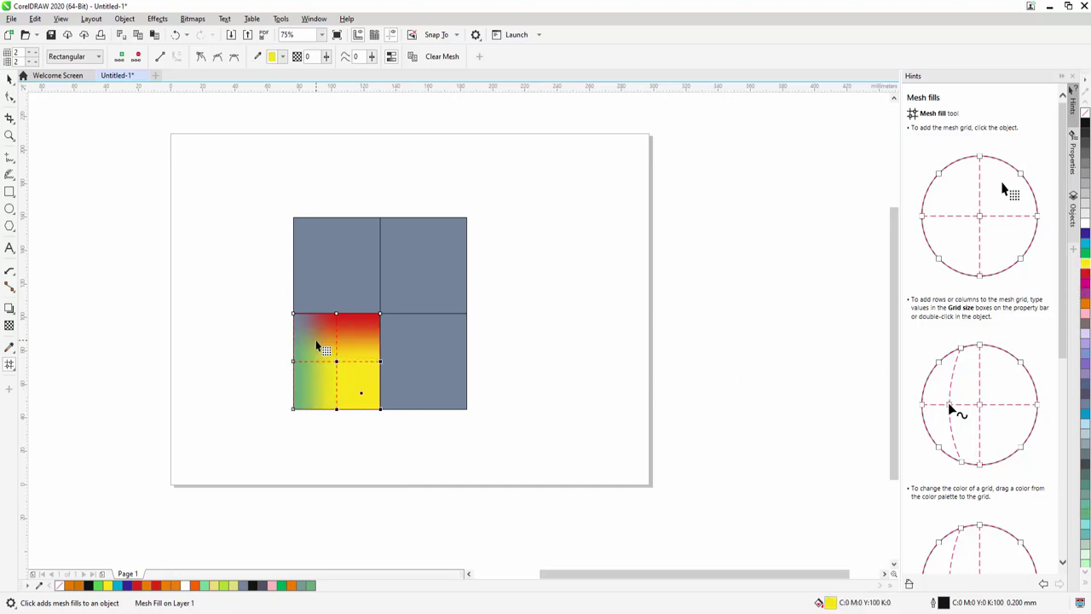
left_click(1086, 233)
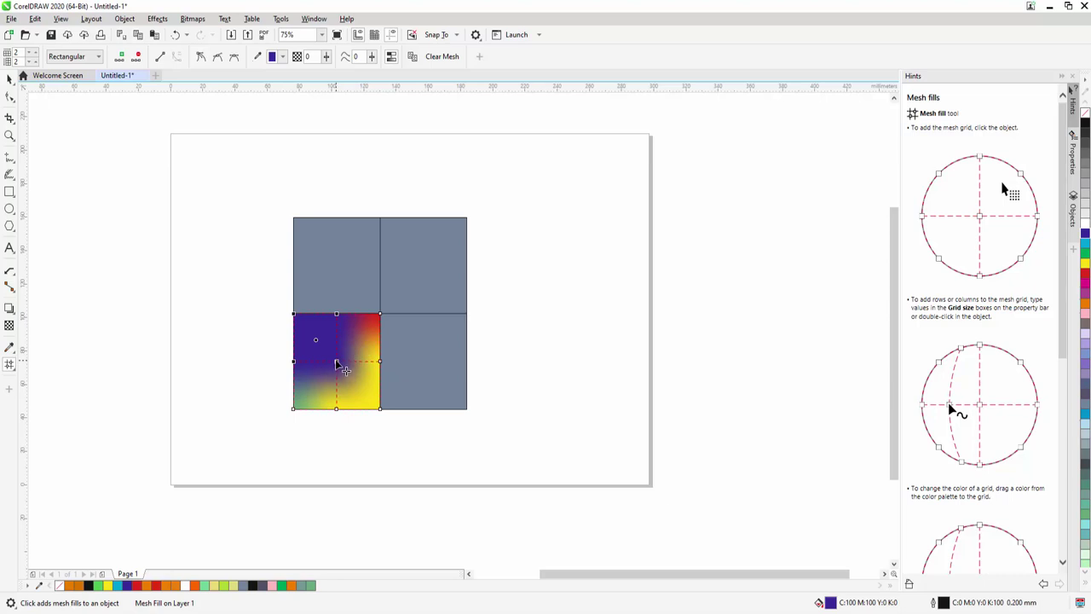
Reposition the mesh's selected center and upper-left nodes so the colors blend diagonally across the lower-left quarter.
left_click_drag(337, 364, 433, 389)
left_click_drag(325, 335, 356, 373)
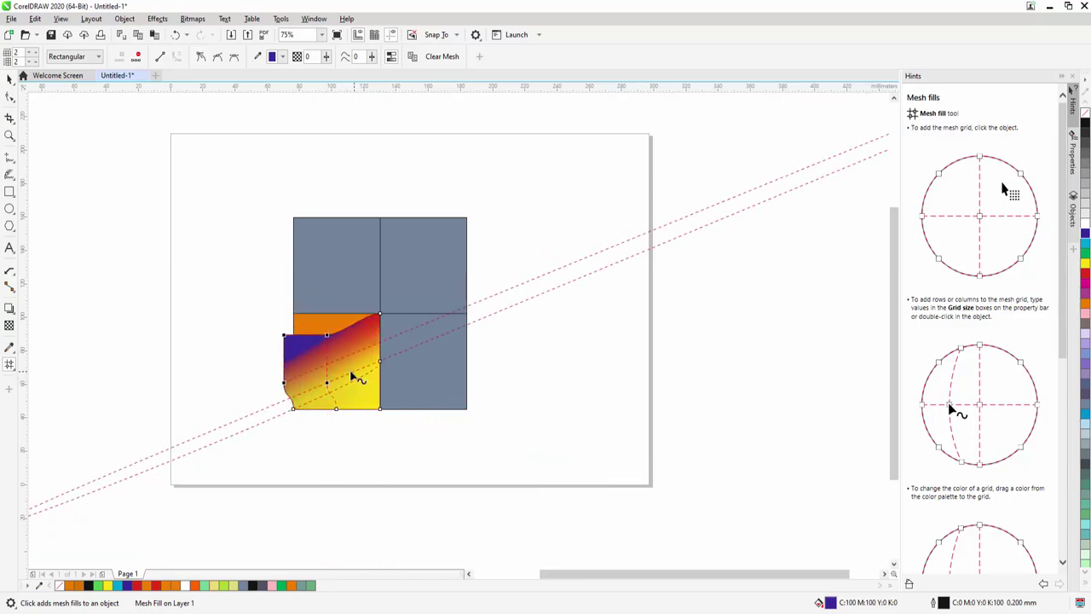
left_click_drag(340, 336, 340, 310)
left_click_drag(339, 360, 334, 370)
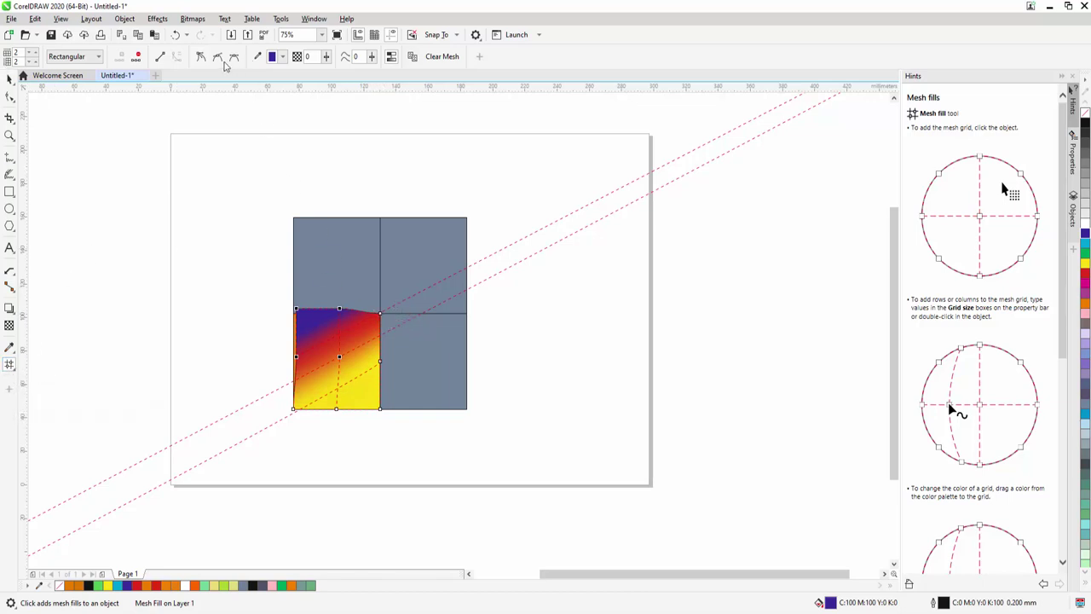
Bend the mesh's right edge inward and set the selected nodes' fill to green from the CMYK Palette.
mouse_move(330, 353)
left_mouse_down()
mouse_move(341, 356)
mouse_move(336, 366)
mouse_move(365, 365)
mouse_move(355, 370)
mouse_move(381, 333)
mouse_move(361, 361)
mouse_move(379, 393)
left_mouse_up()
left_click(381, 364)
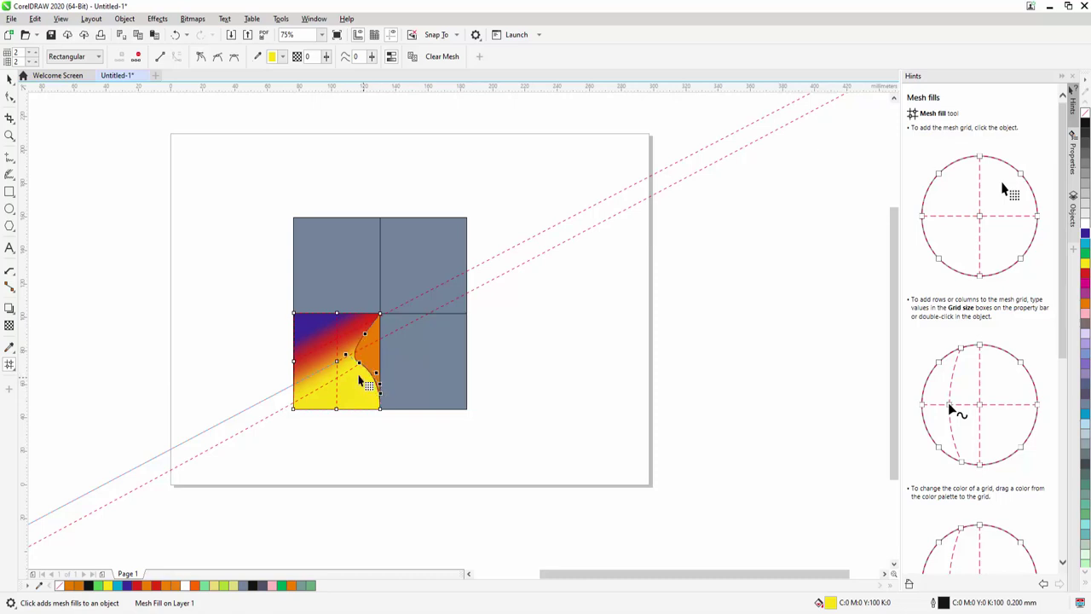
left_click(282, 58)
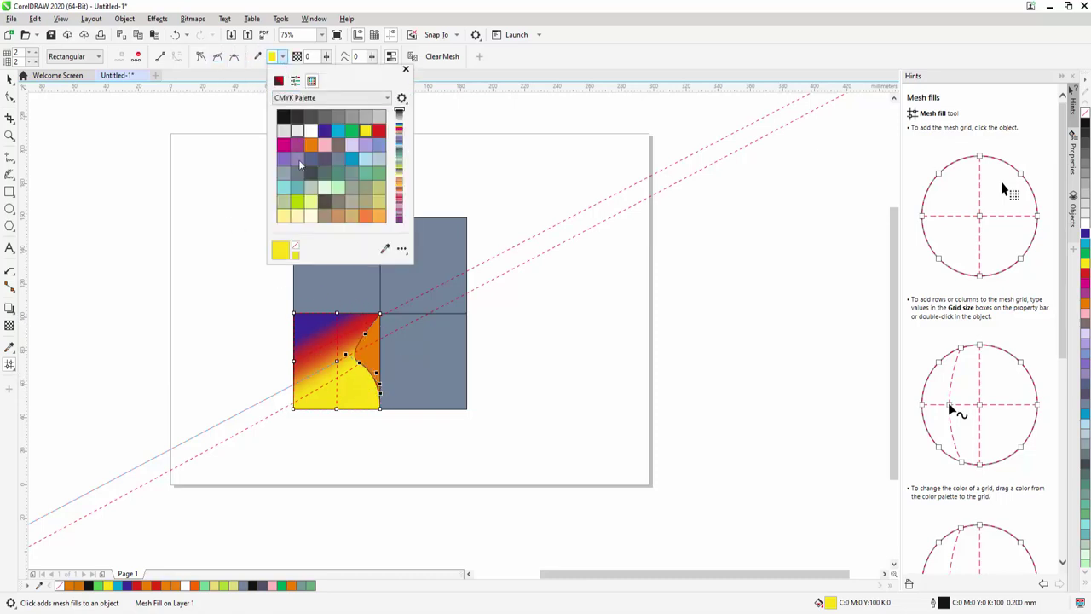
left_click(351, 130)
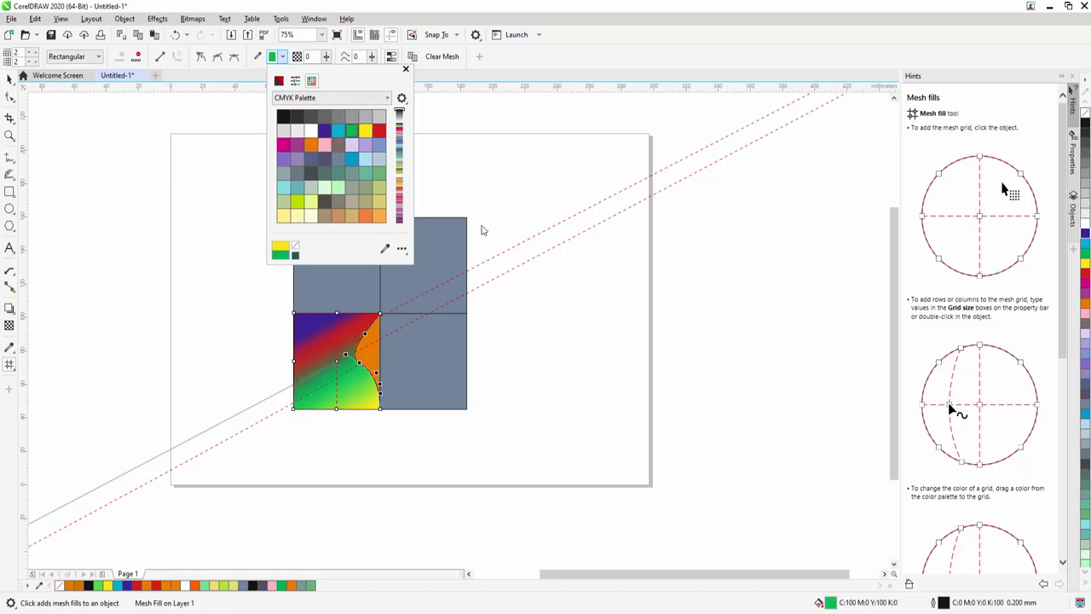
left_click(407, 70)
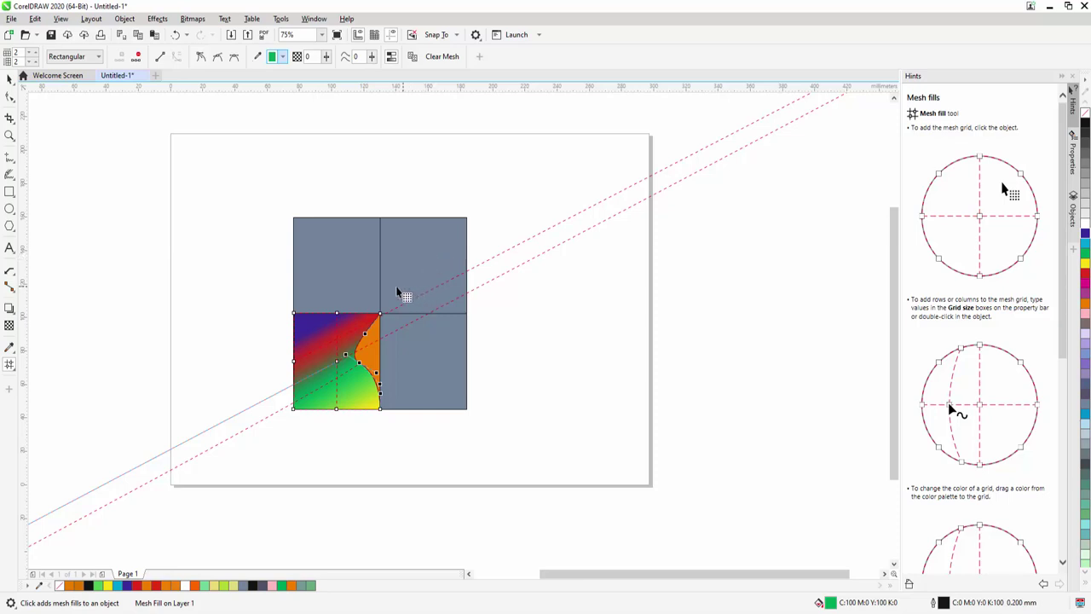
Rotate the mesh-filled shape counterclockwise until its yellow corner points up, and move it slightly up and to the left.
left_click(10, 79)
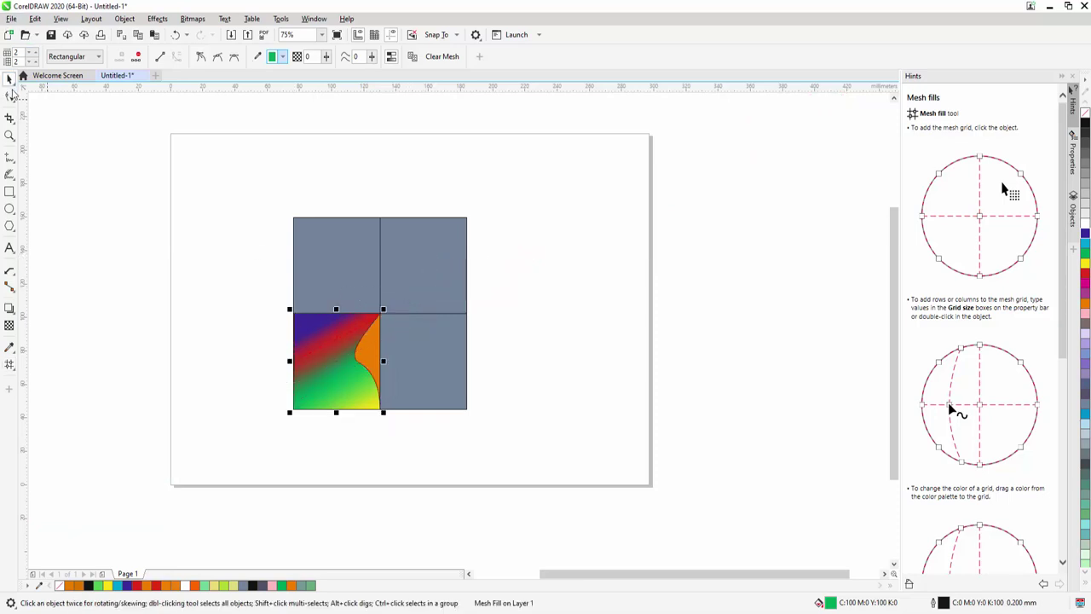
left_click(356, 336)
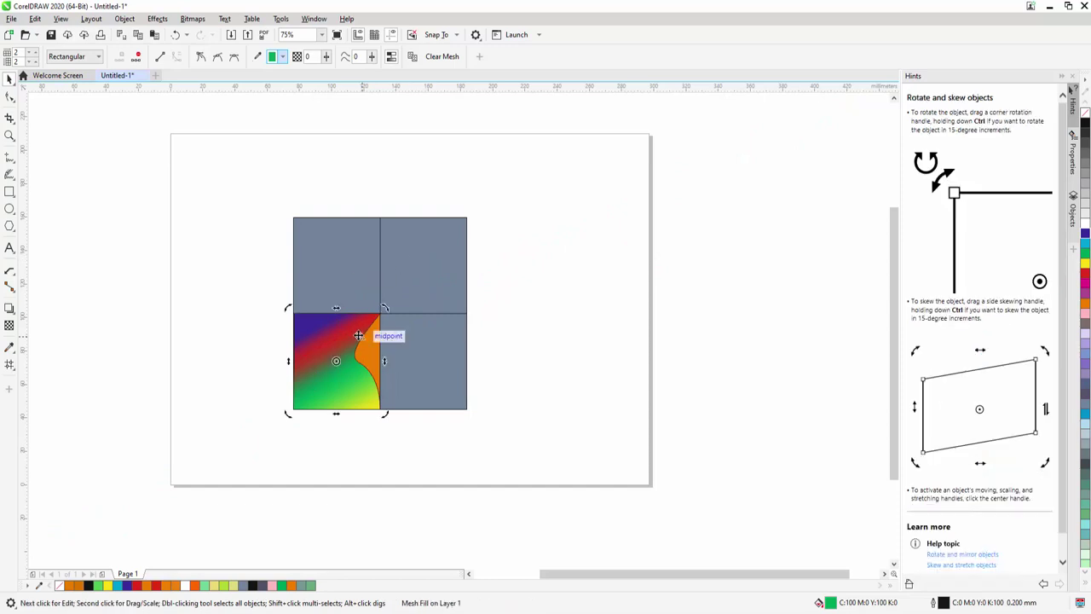
left_click_drag(385, 309, 244, 351)
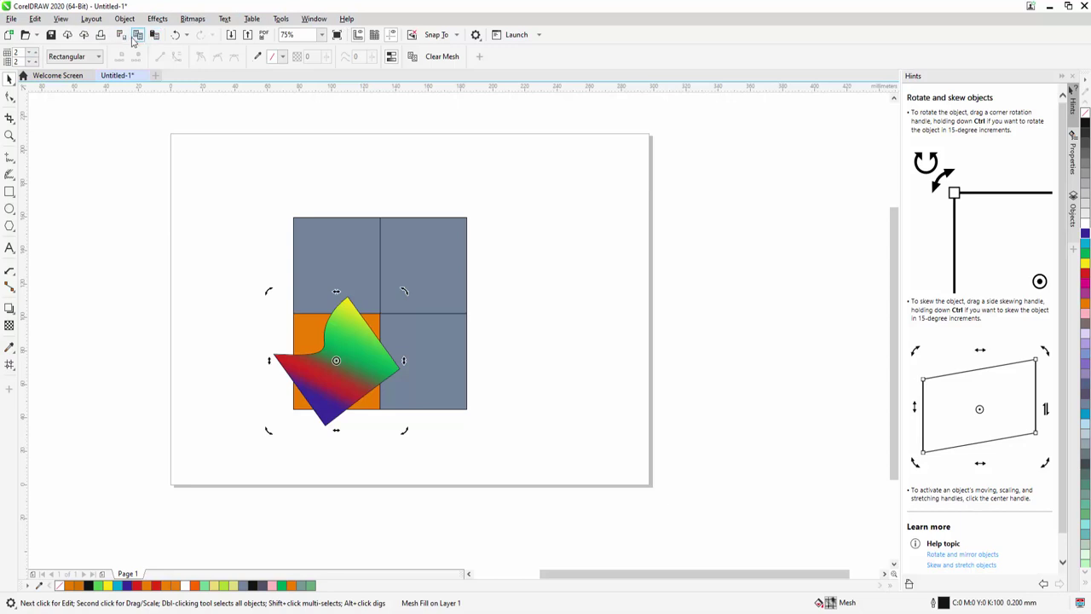
left_click(293, 178)
key("space")
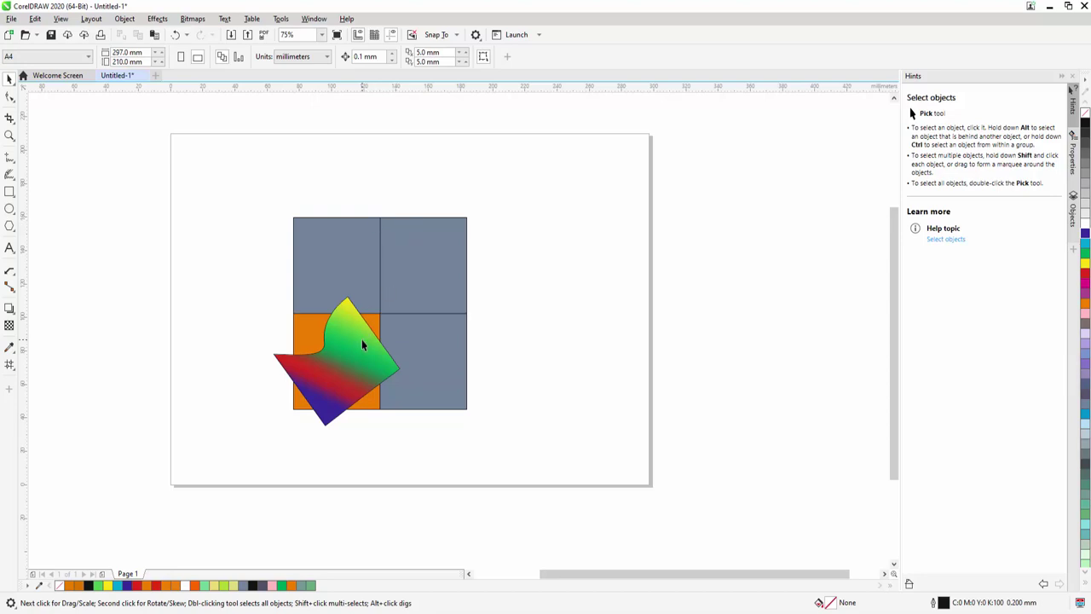
left_click_drag(361, 343, 346, 322)
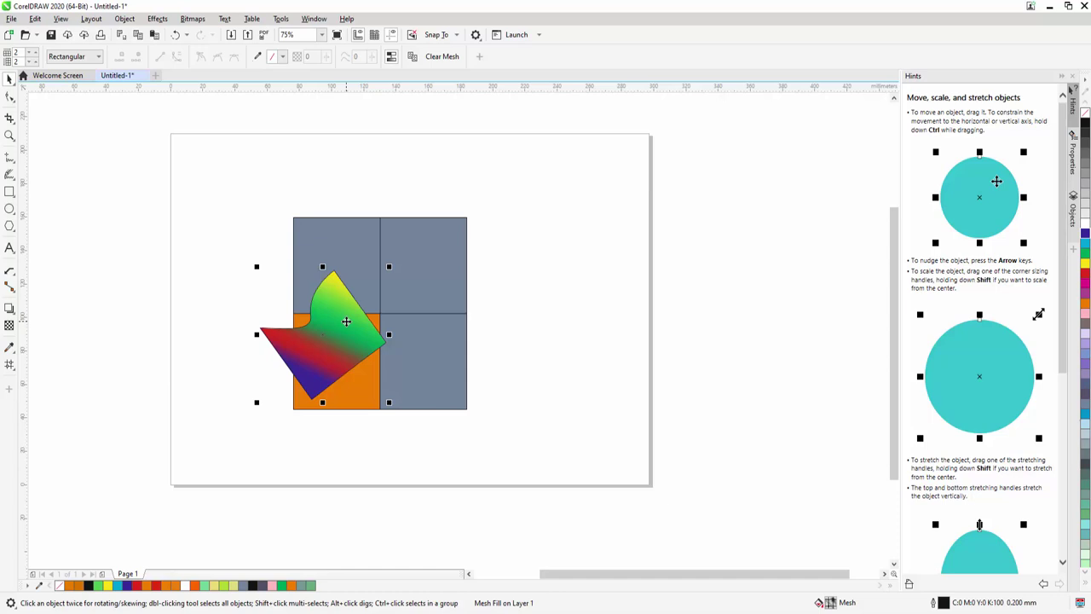